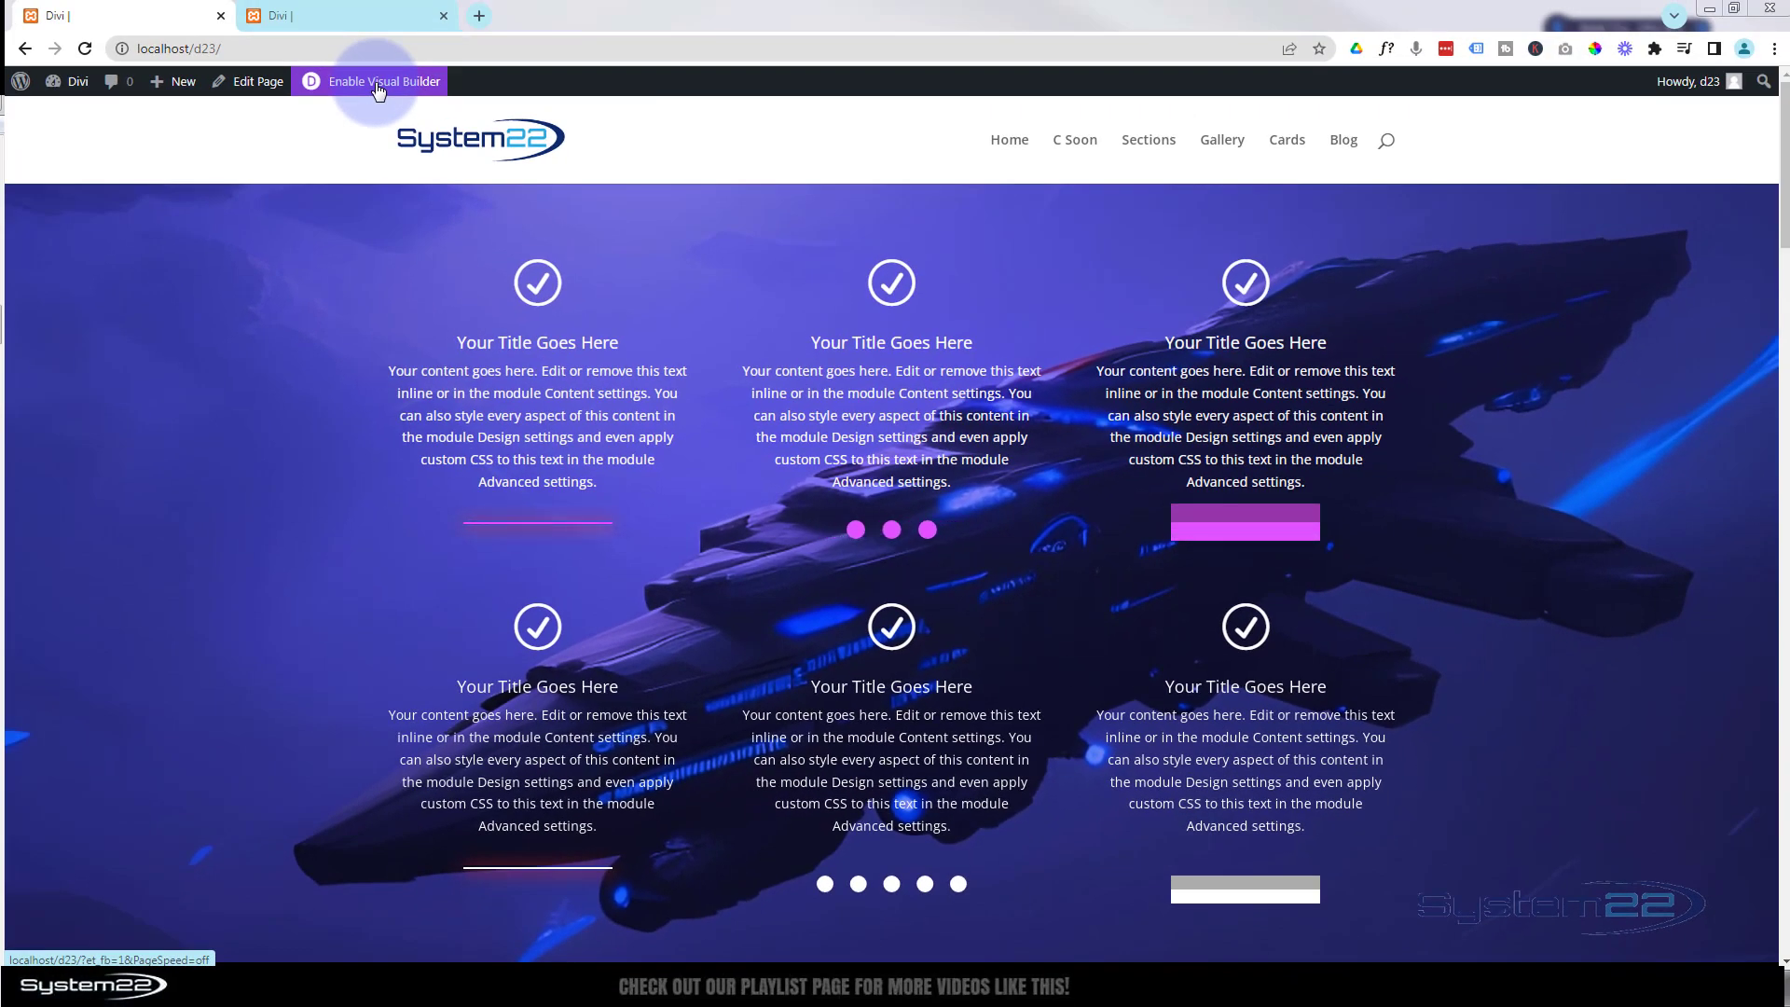
# Step: Enable the visual builder and open the settings of the code module below the upper-row first column's divider
pyautogui.click(378, 89)
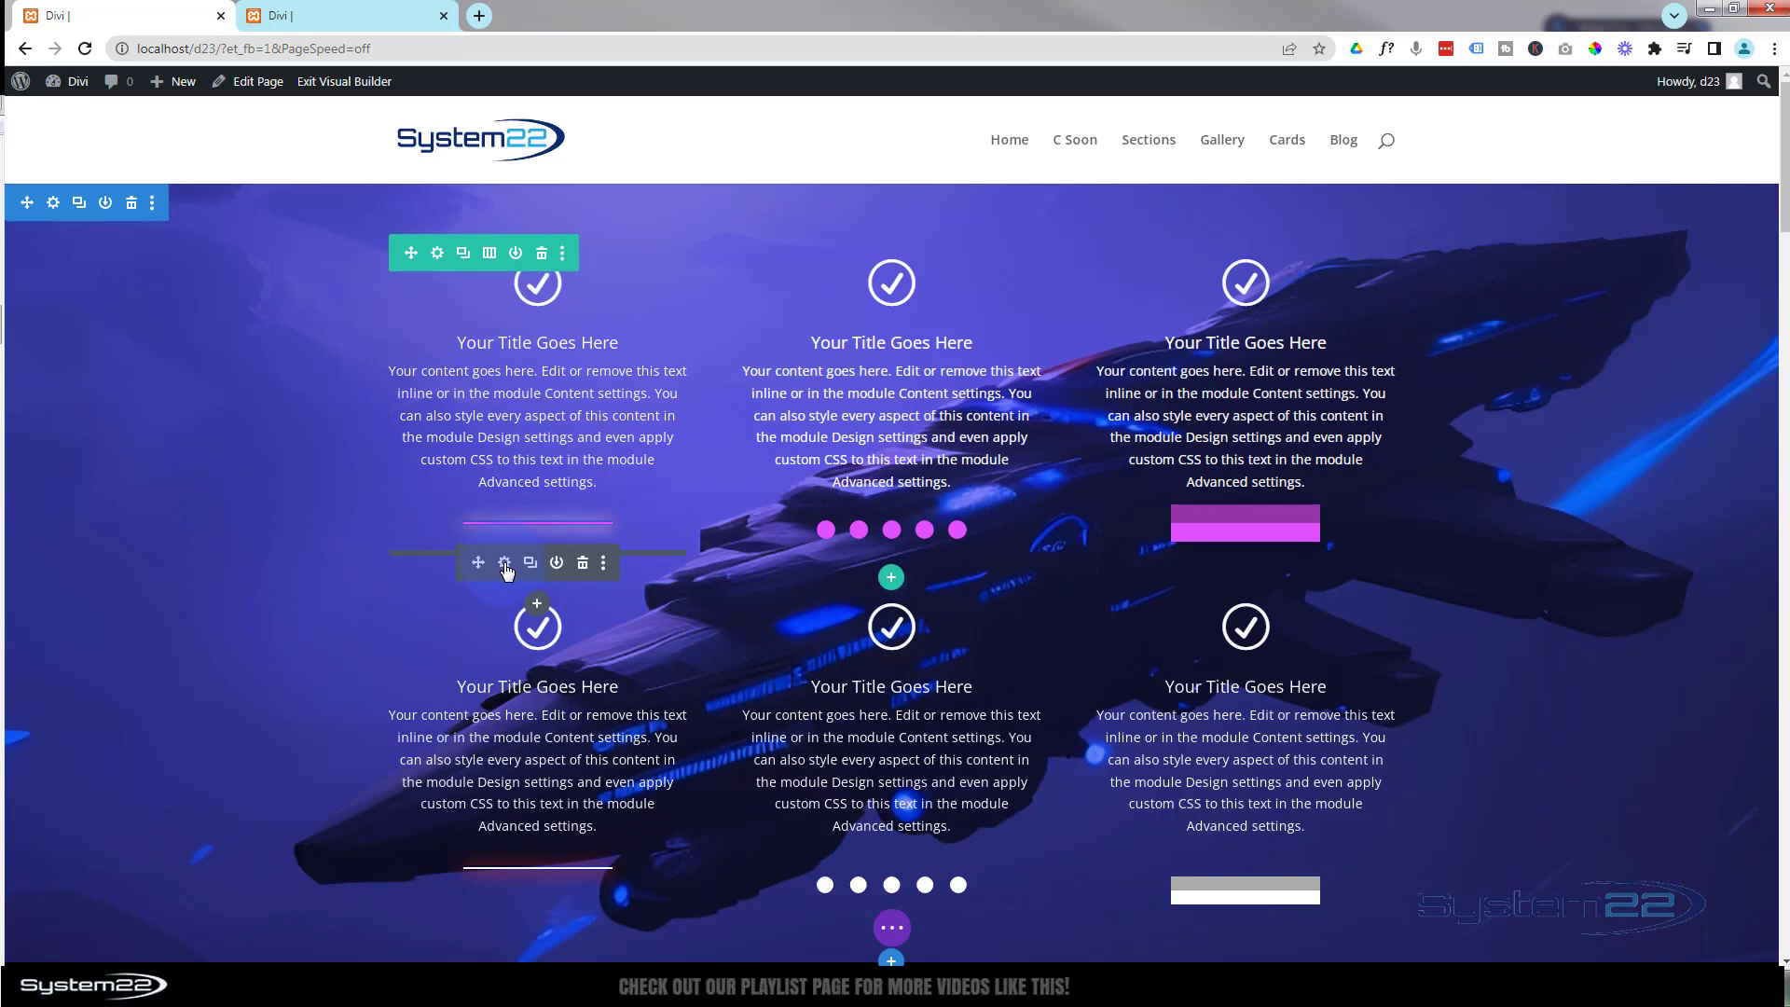
pyautogui.click(504, 562)
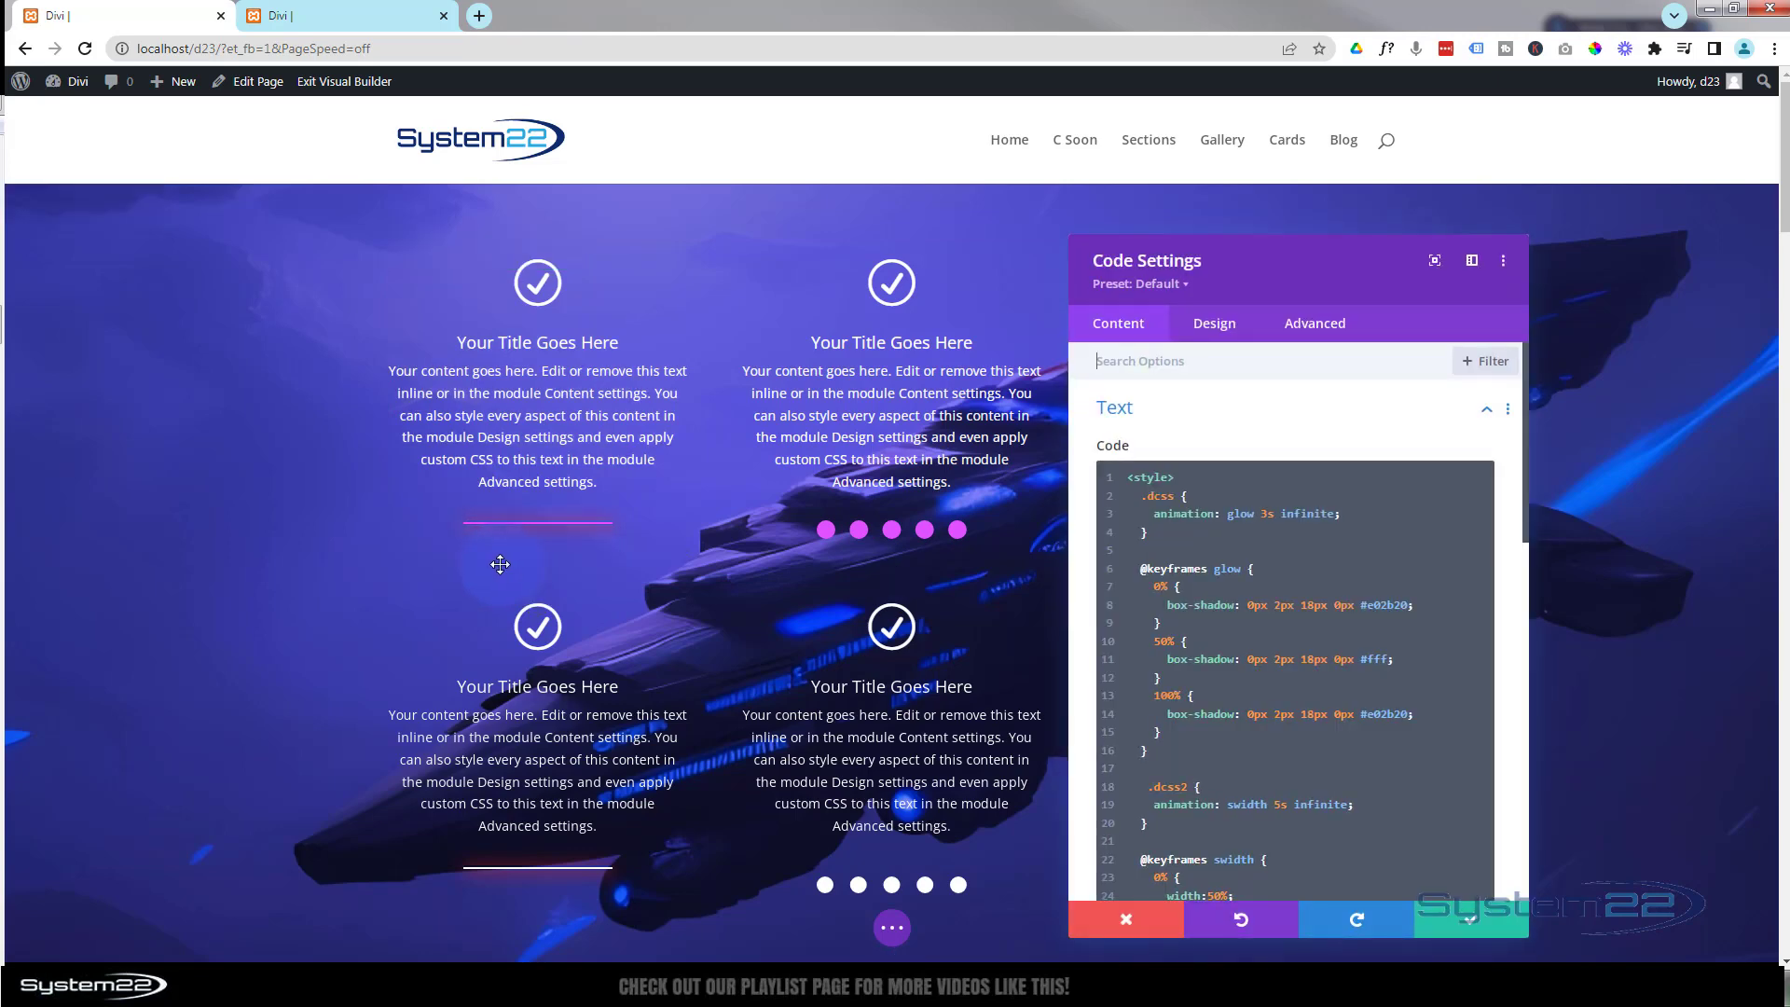
pyautogui.moveTo(1241, 273); pyautogui.dragTo(299, 221)
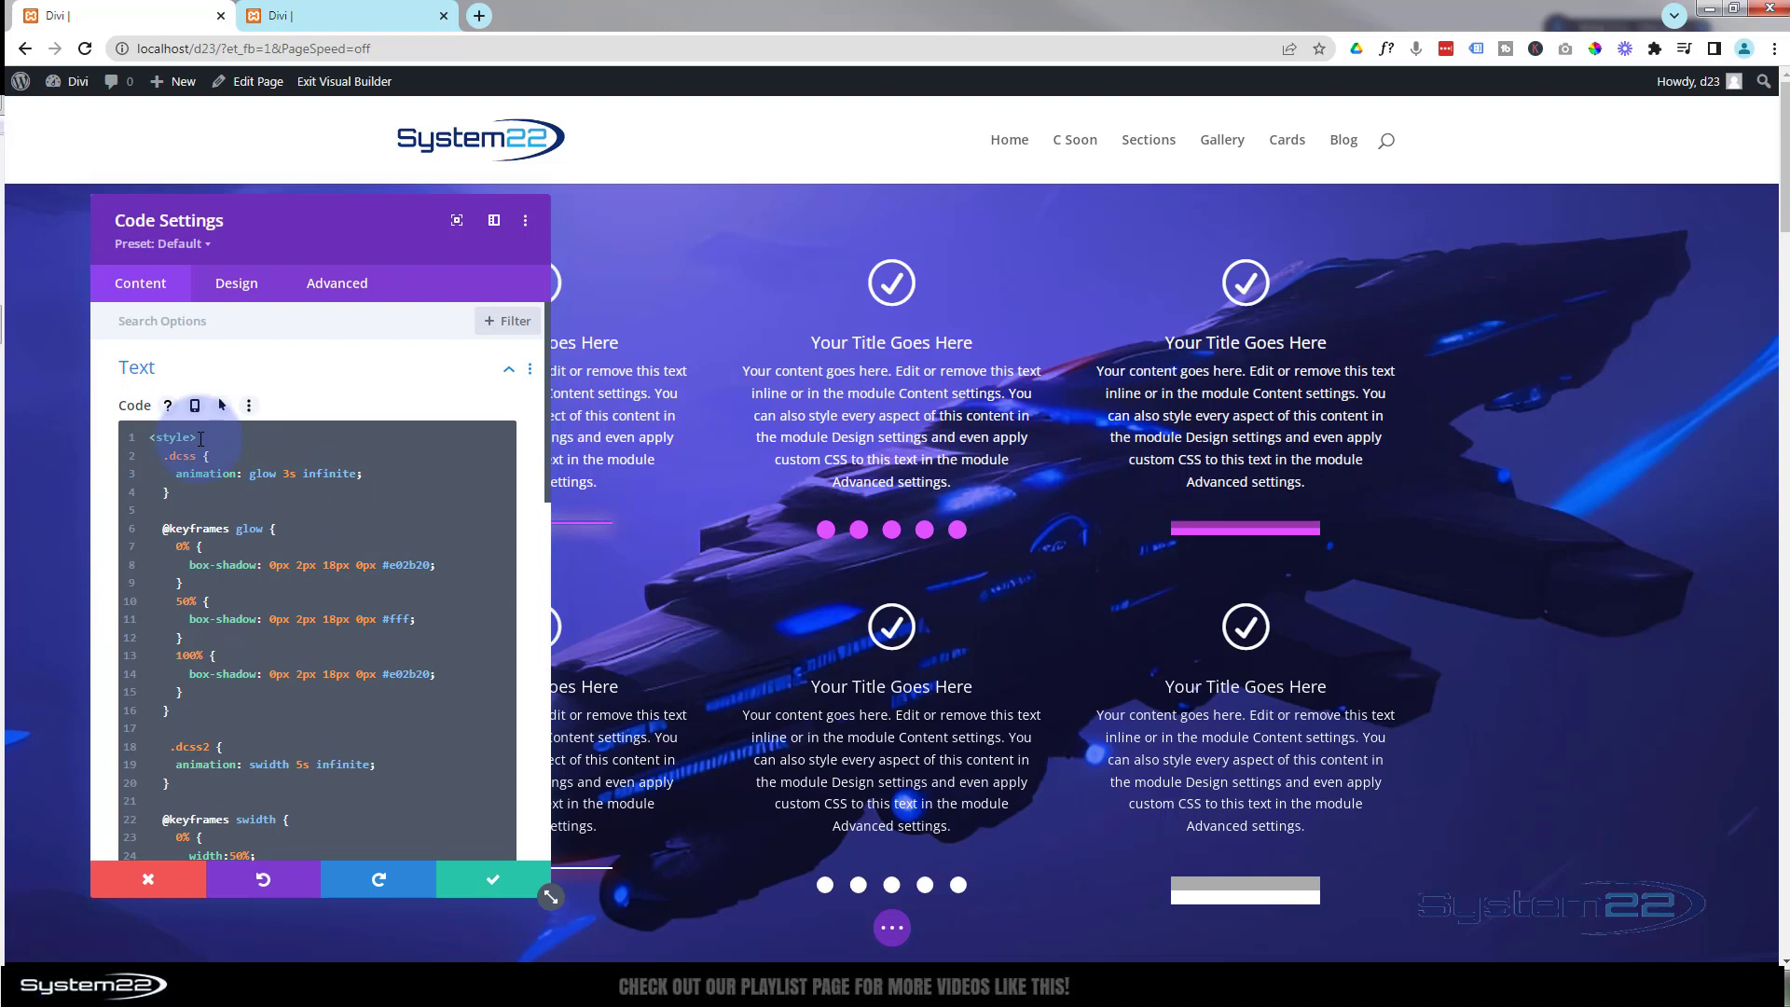
# Step: Examine the .dcss class and the box-shadow colours in the glow keyframes of the code module
pyautogui.moveTo(164, 474); pyautogui.dragTo(240, 739)
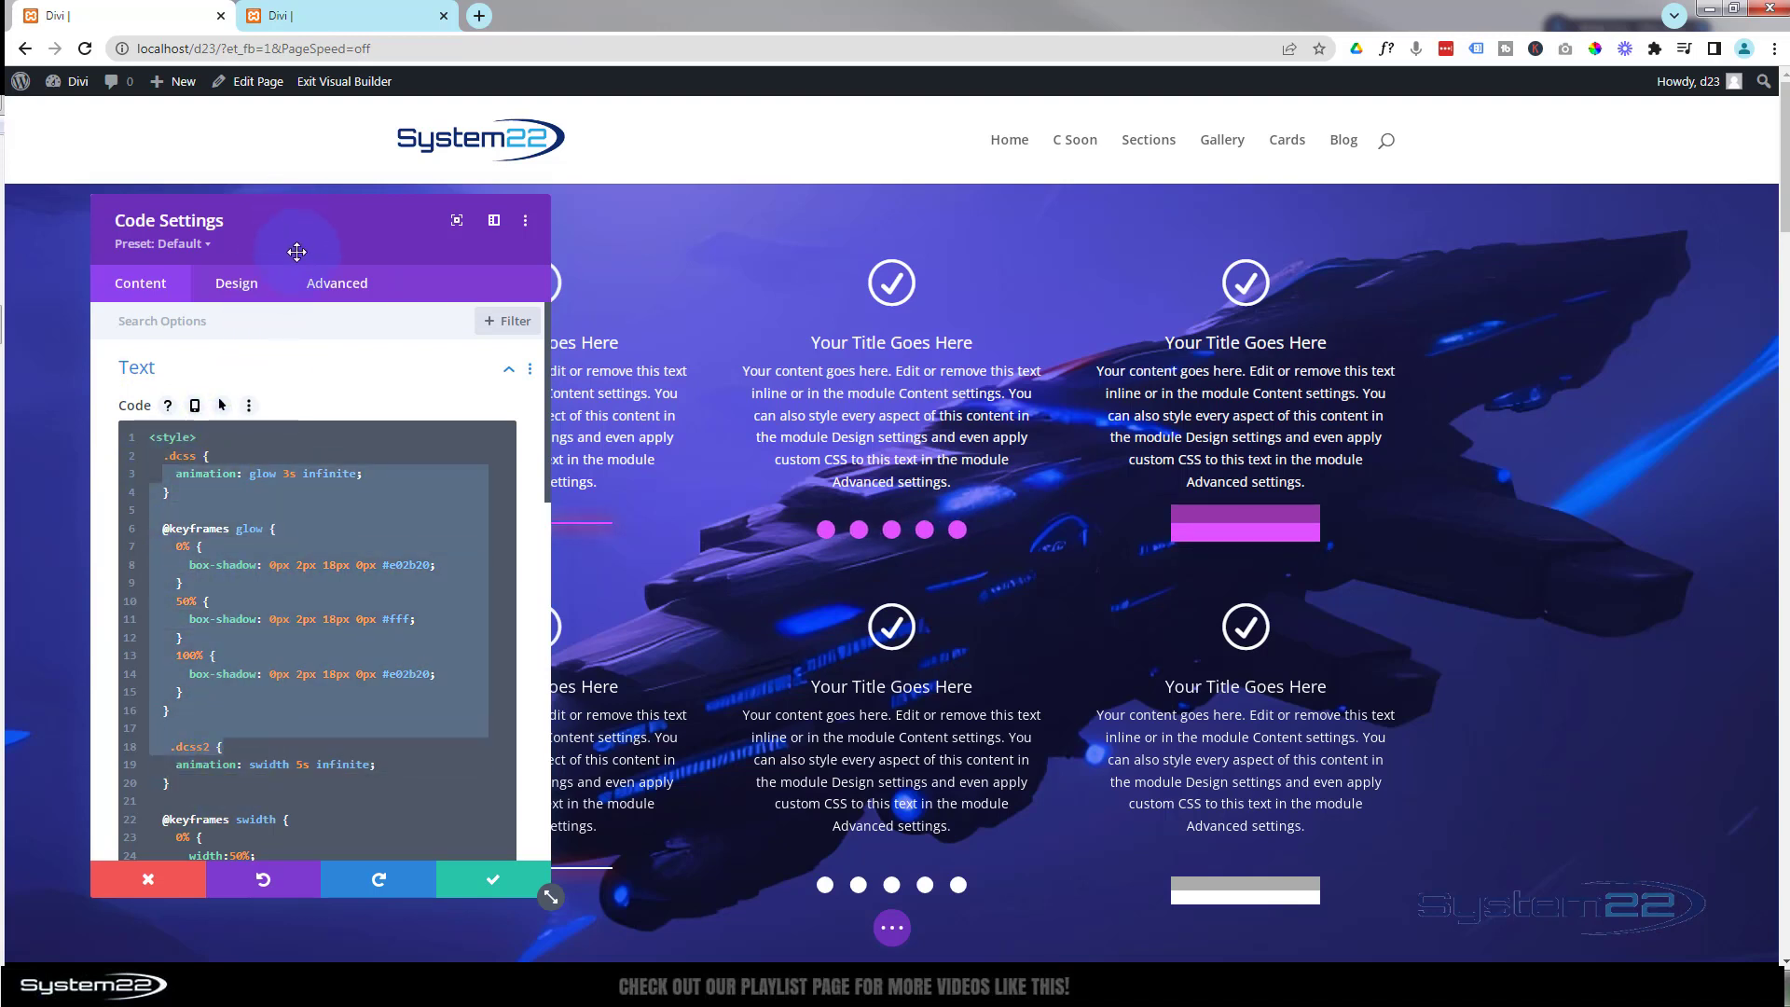
pyautogui.moveTo(299, 251); pyautogui.dragTo(965, 242)
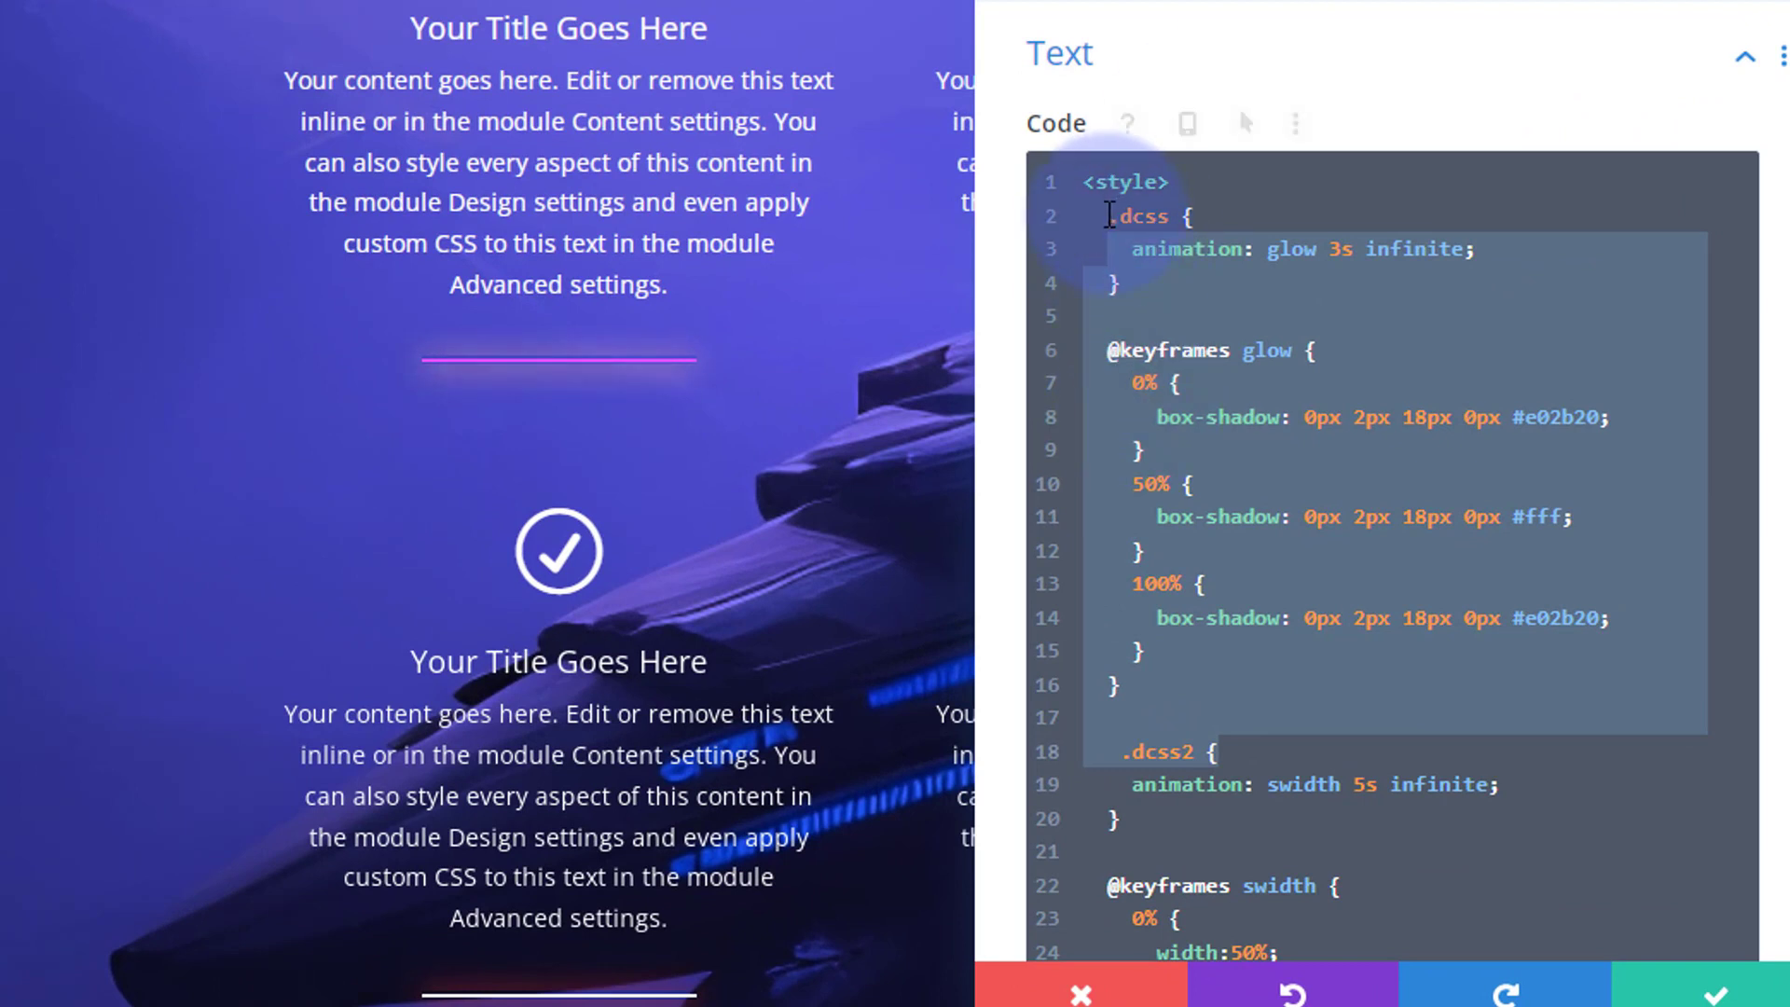
pyautogui.click(1110, 215)
pyautogui.doubleClick(1119, 220)
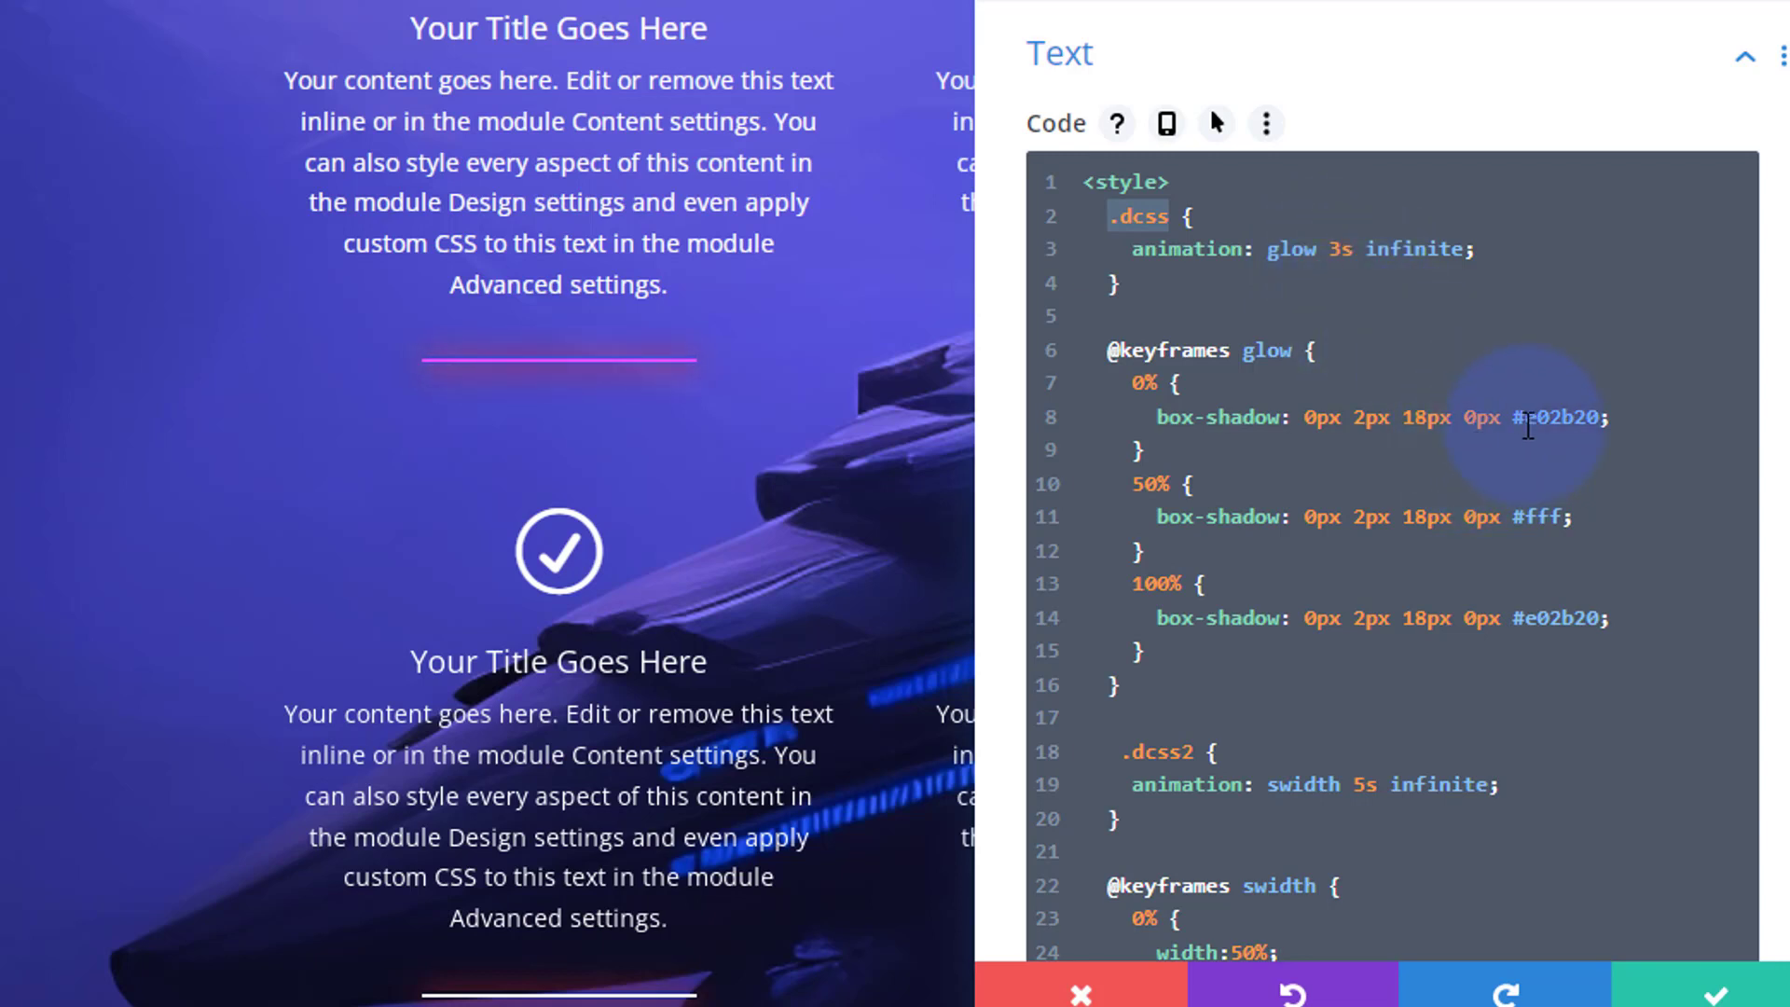
pyautogui.moveTo(1526, 421); pyautogui.dragTo(1605, 403)
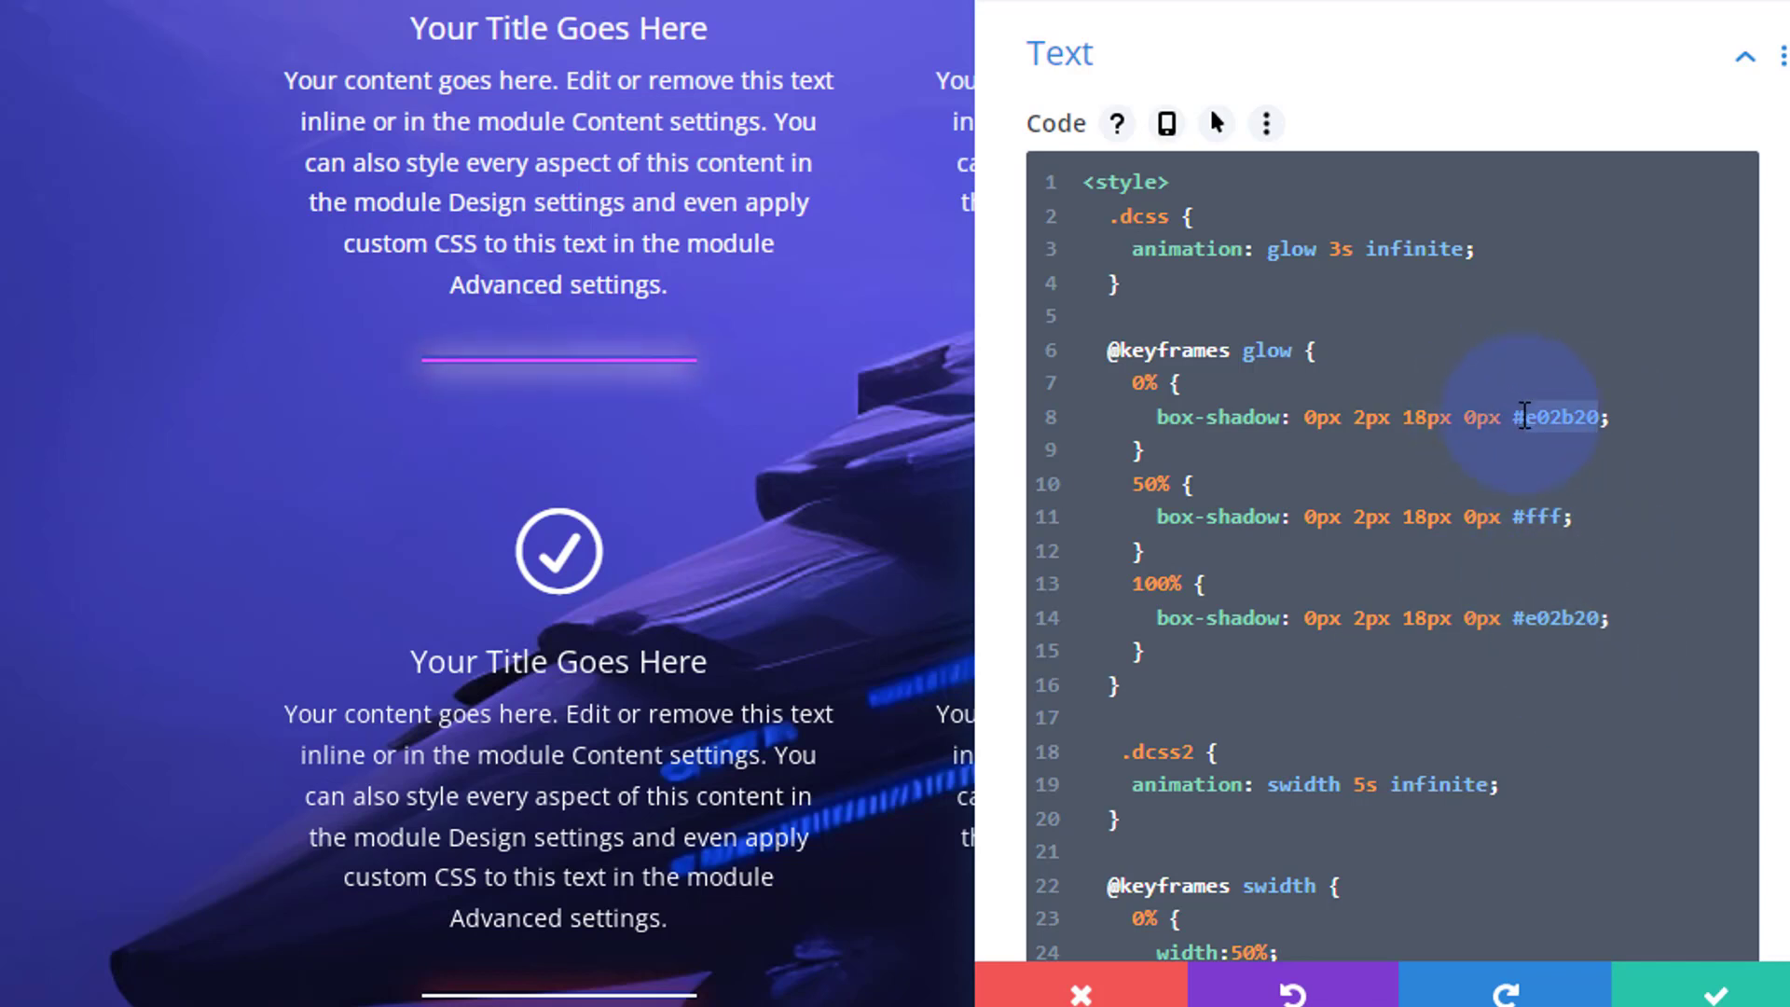
pyautogui.doubleClick(1538, 515)
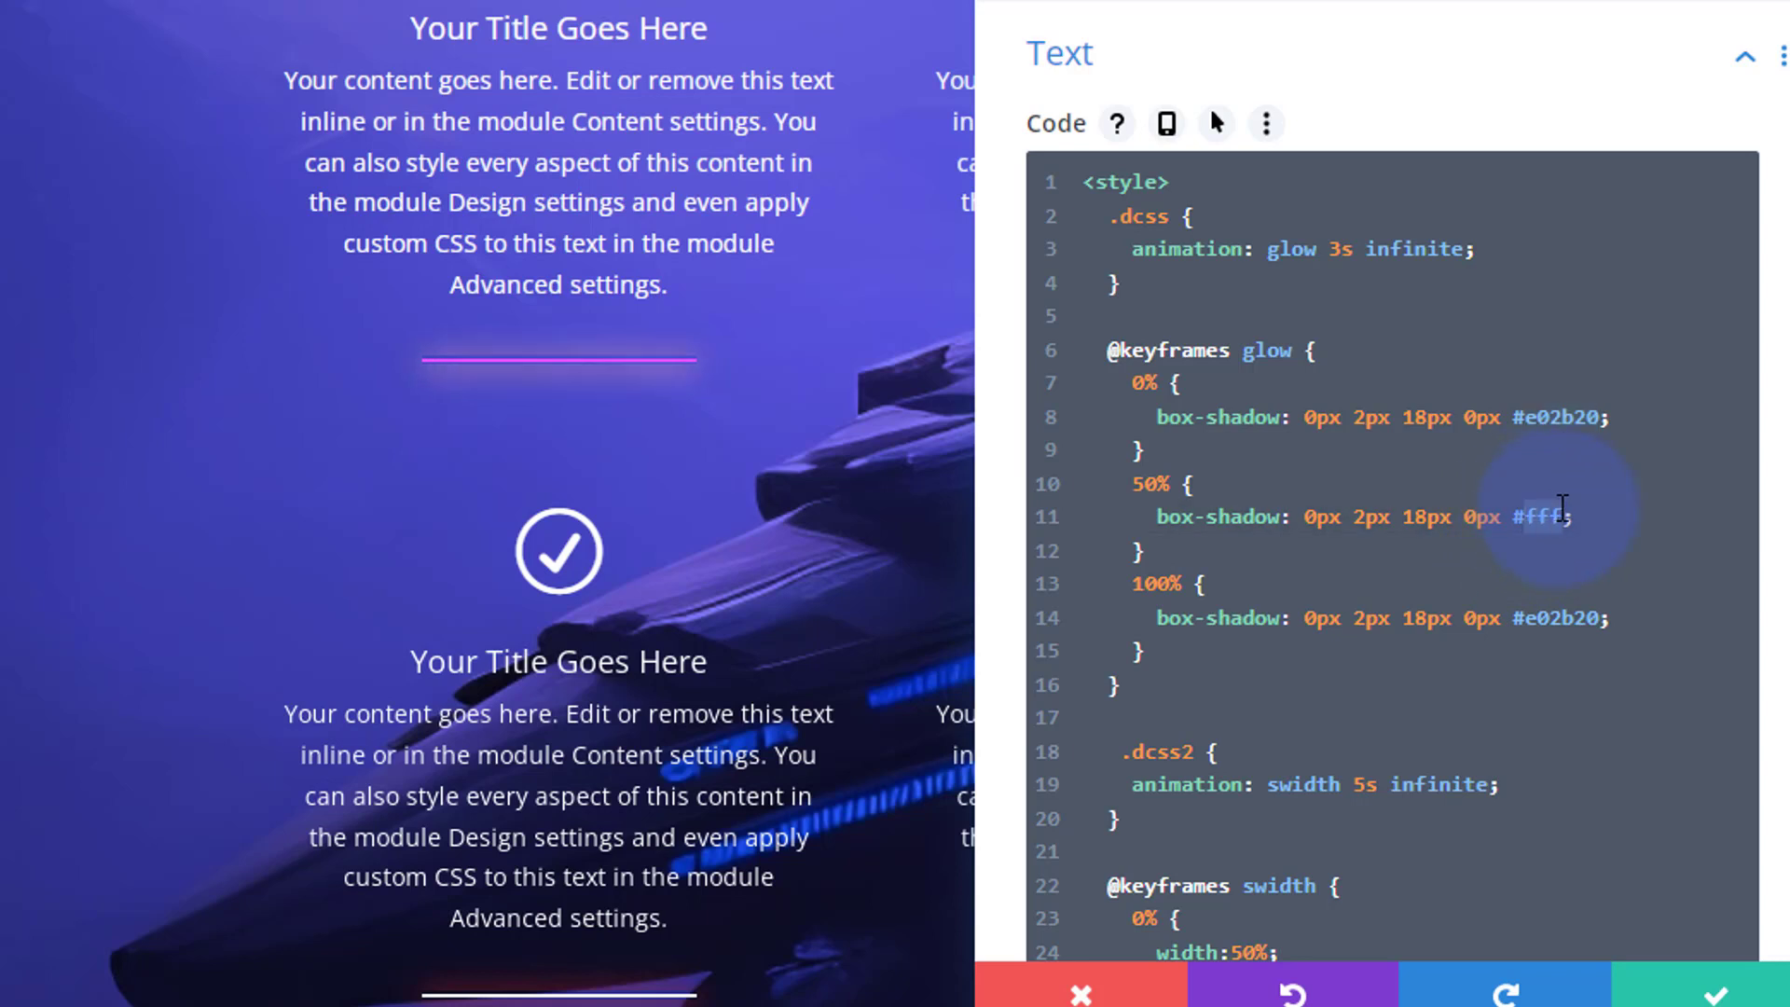
pyautogui.moveTo(1524, 620); pyautogui.dragTo(1600, 620)
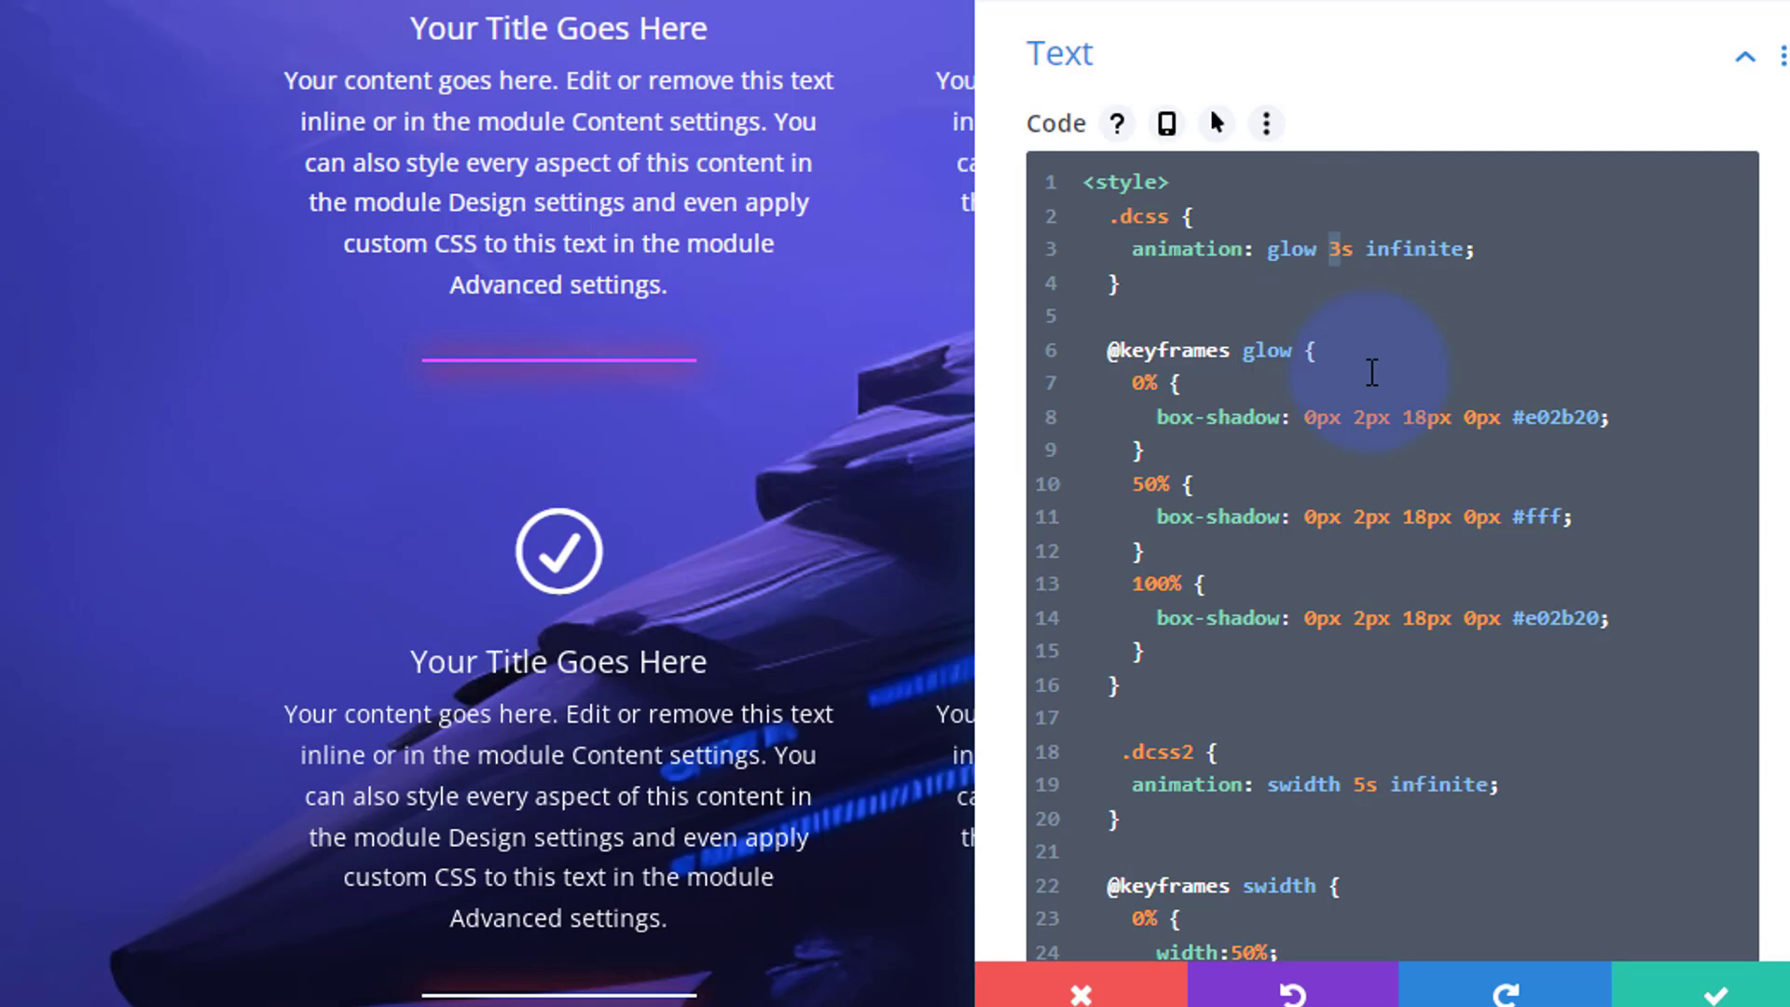
# Step: Try a 2s duration for the .dcss glow animation, restore it to 3s and save the code module
pyautogui.write('2')
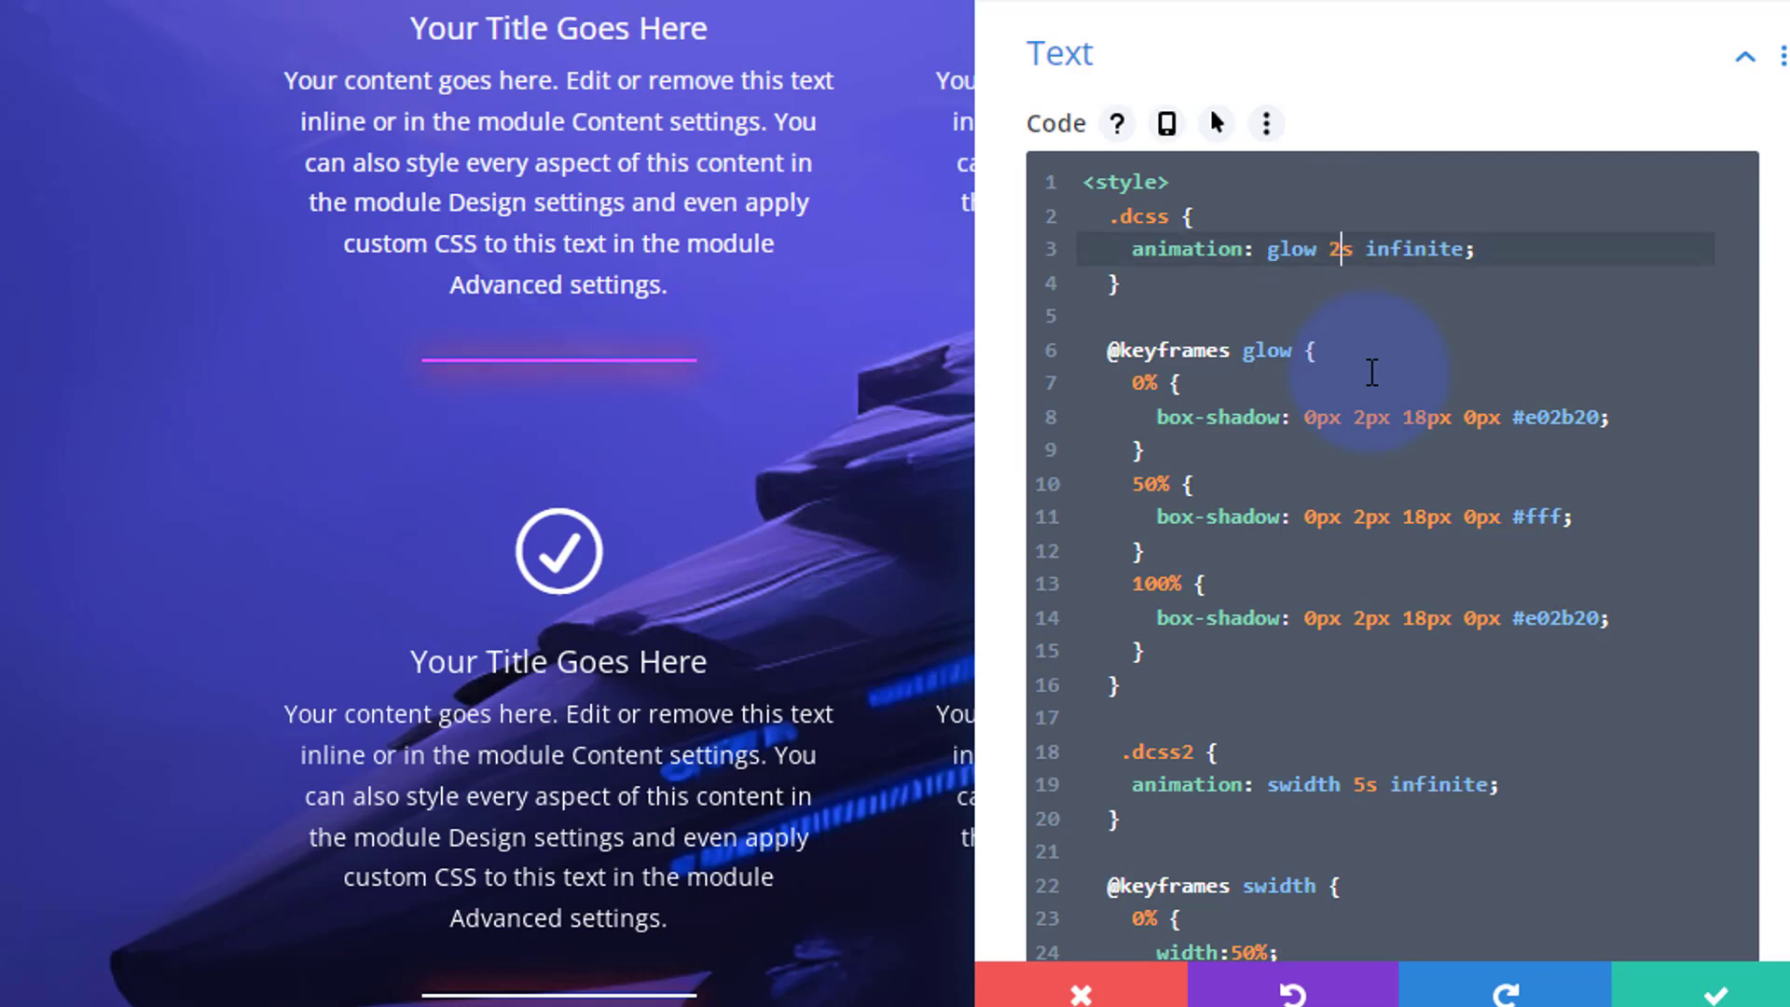
pyautogui.moveTo(1328, 249); pyautogui.dragTo(1340, 246)
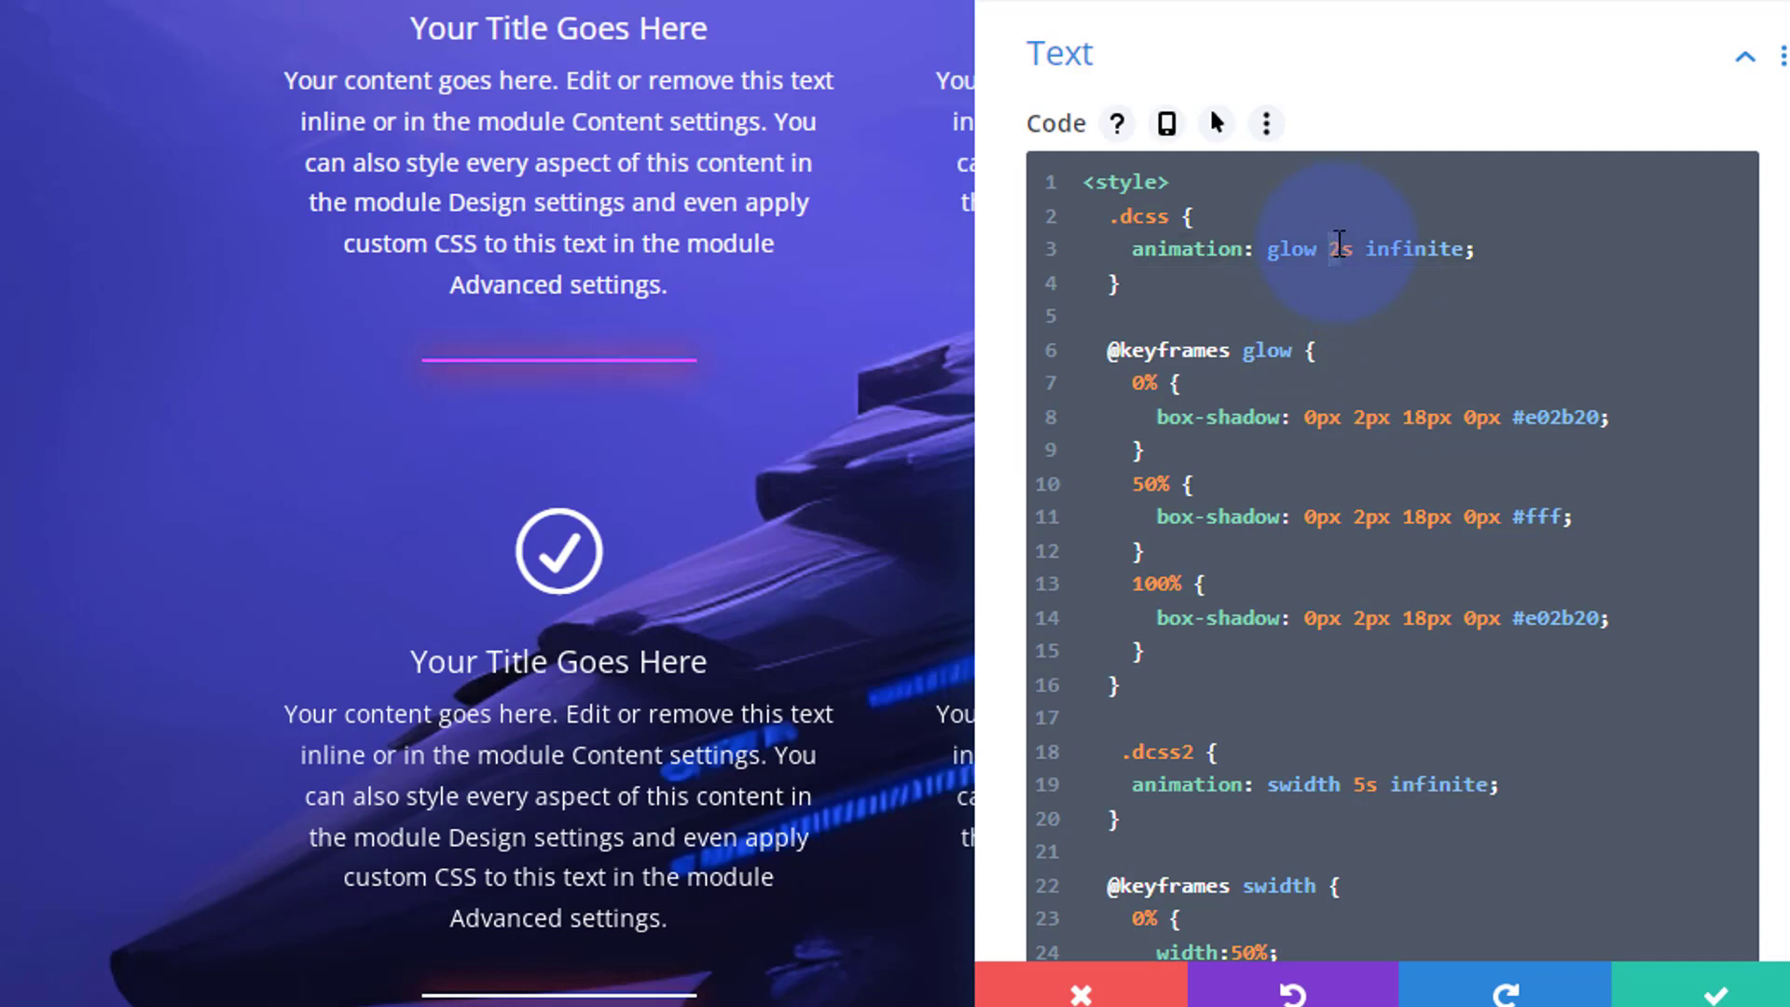
pyautogui.write('3')
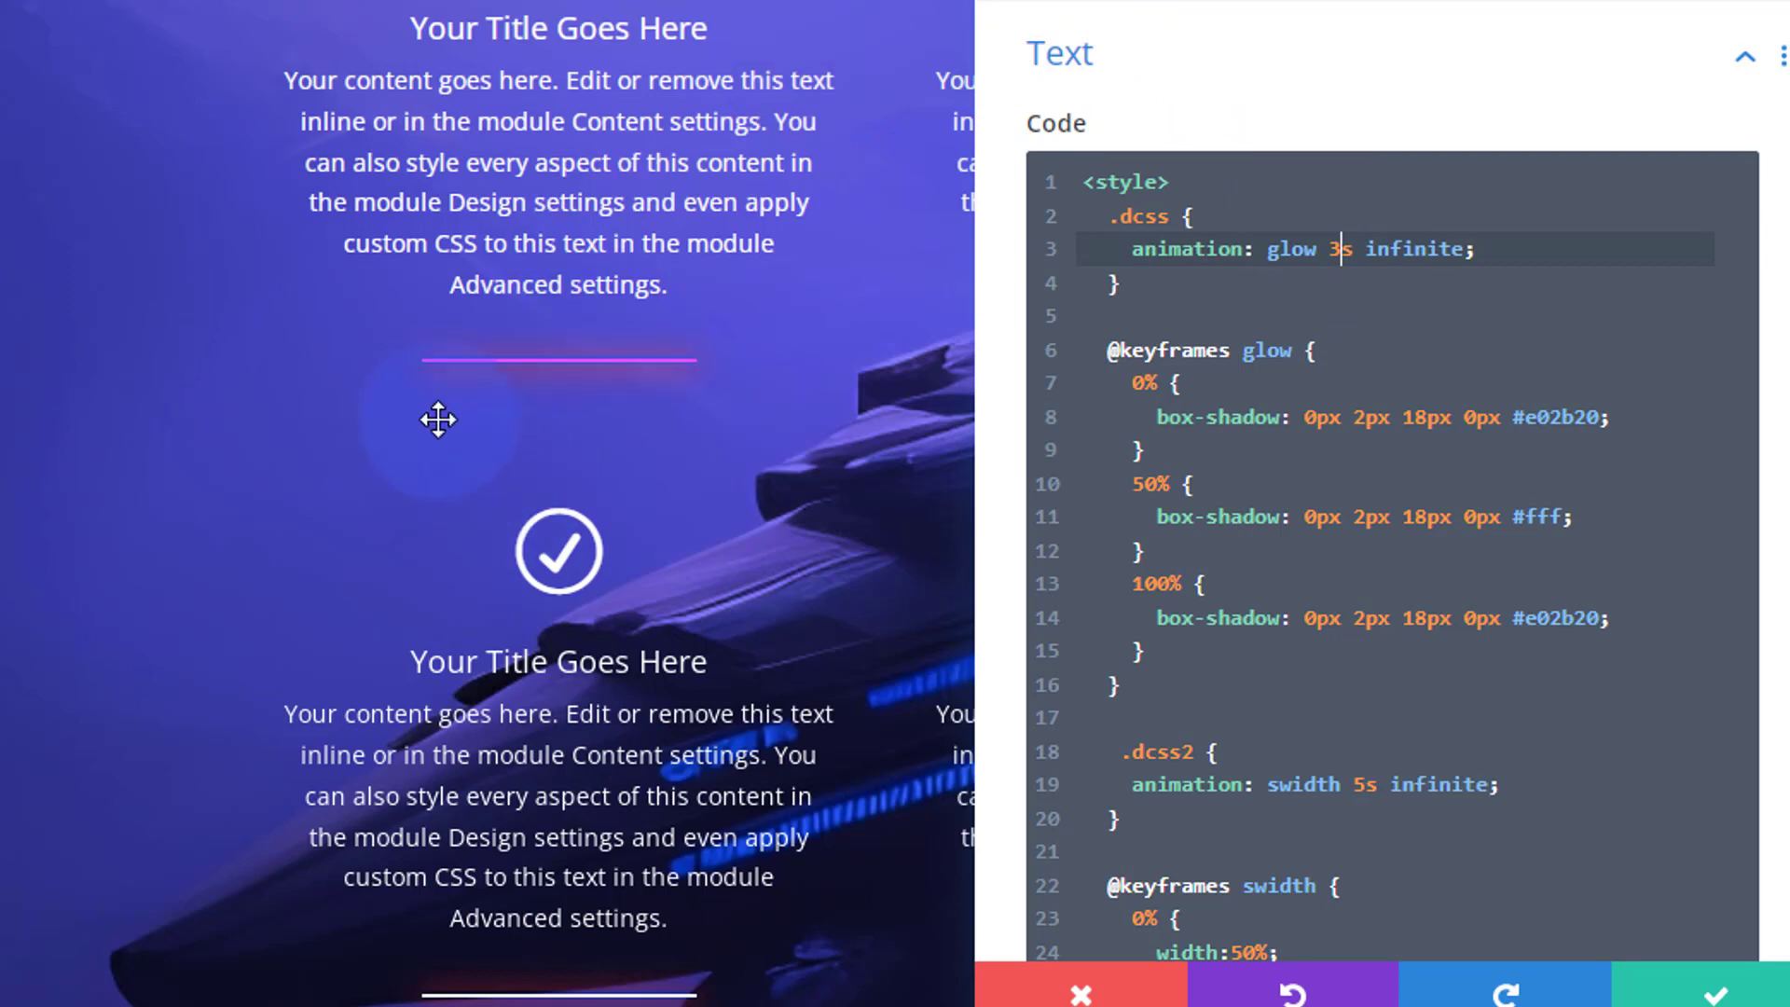
pyautogui.click(1725, 995)
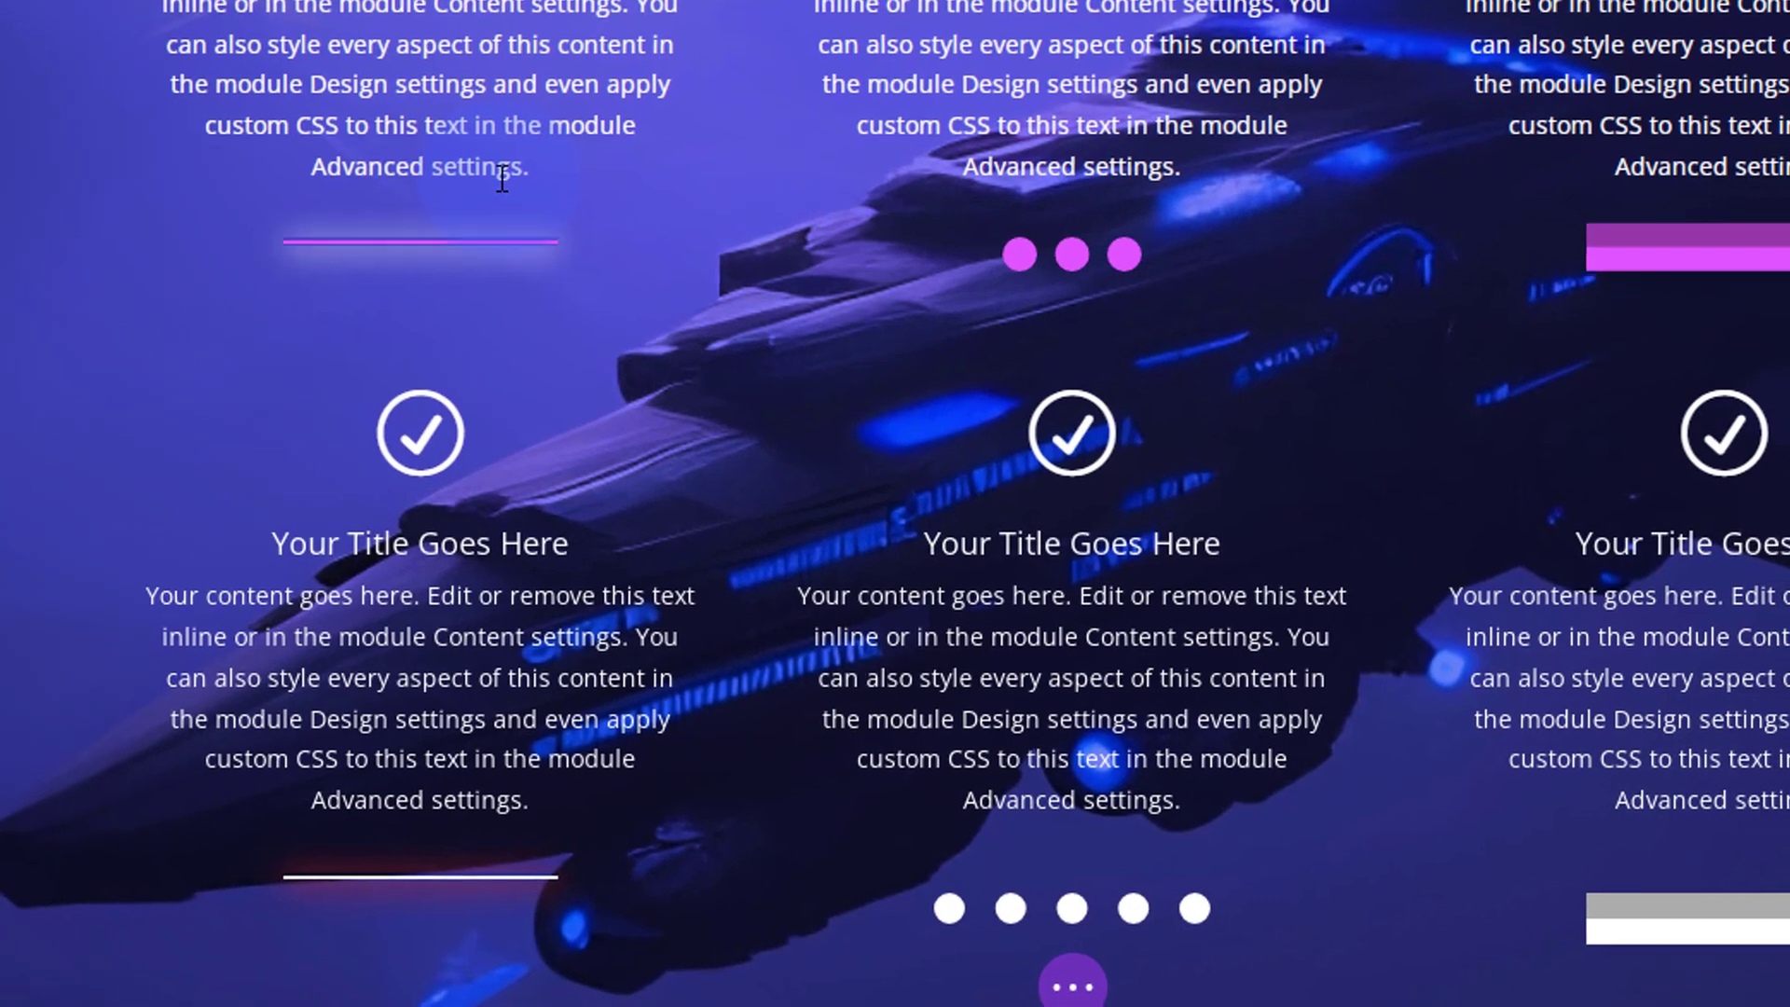
# Step: Insert a Divider module below the blurb in the lower row's first column
pyautogui.scroll(-3, 16, 161)
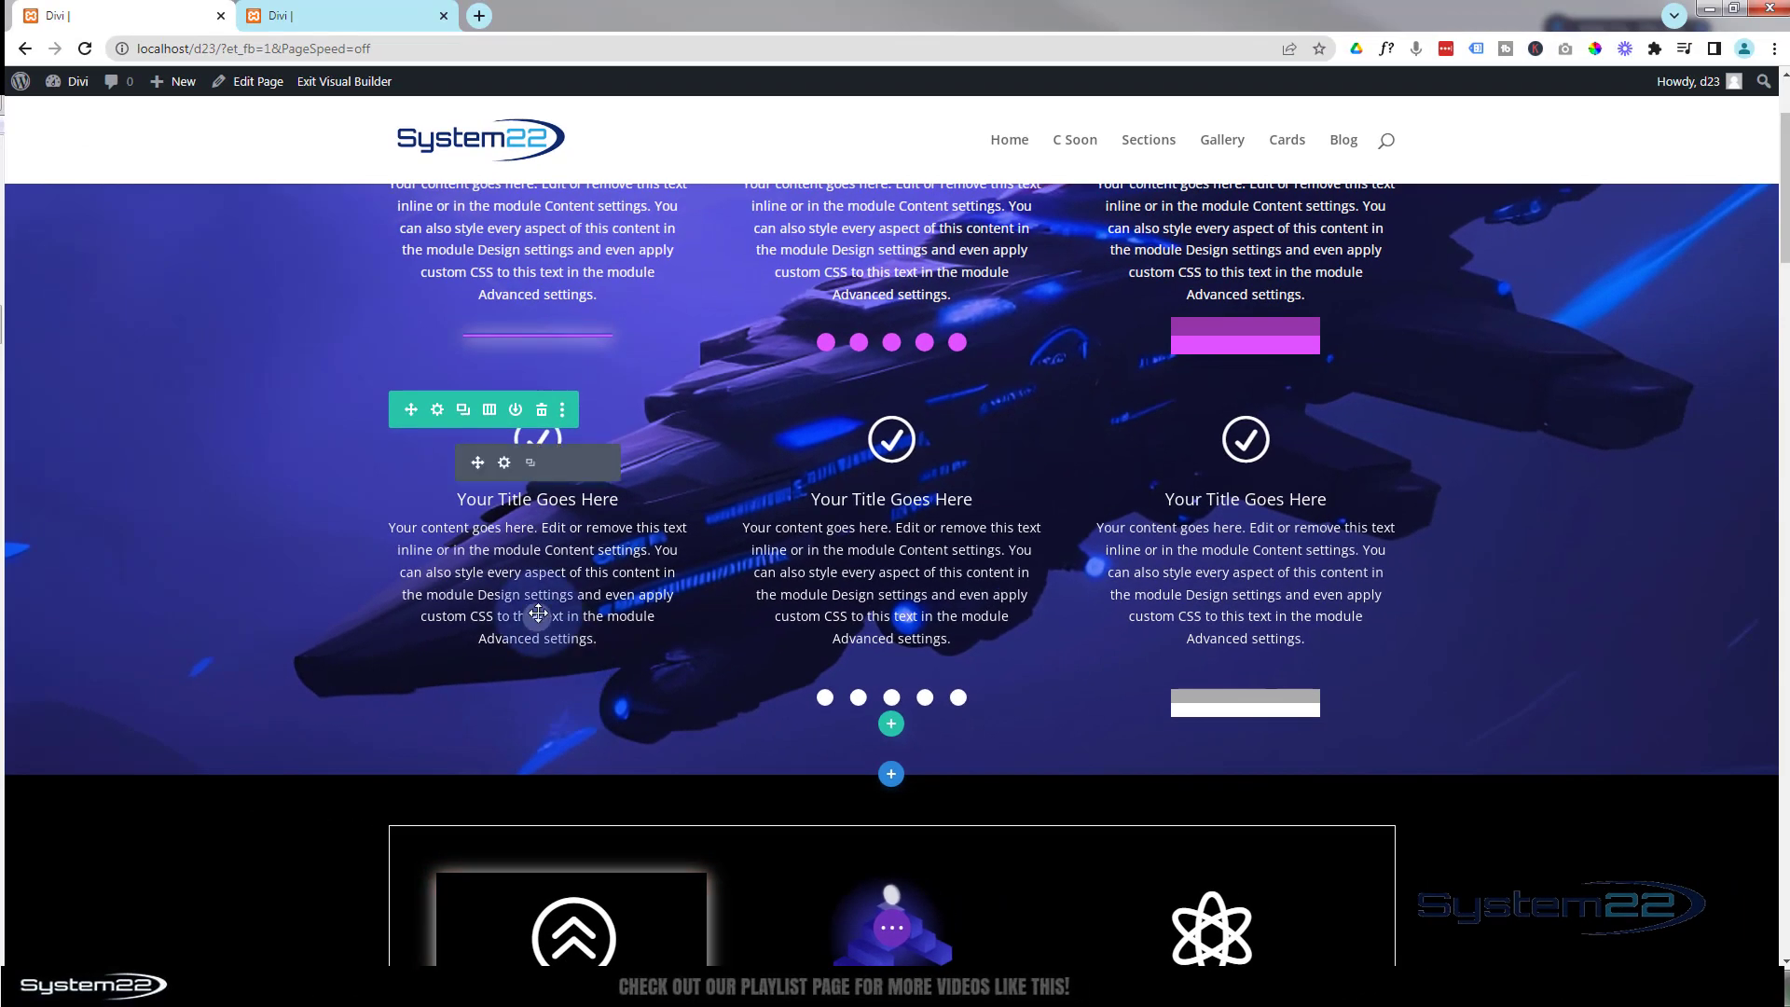
pyautogui.click(538, 617)
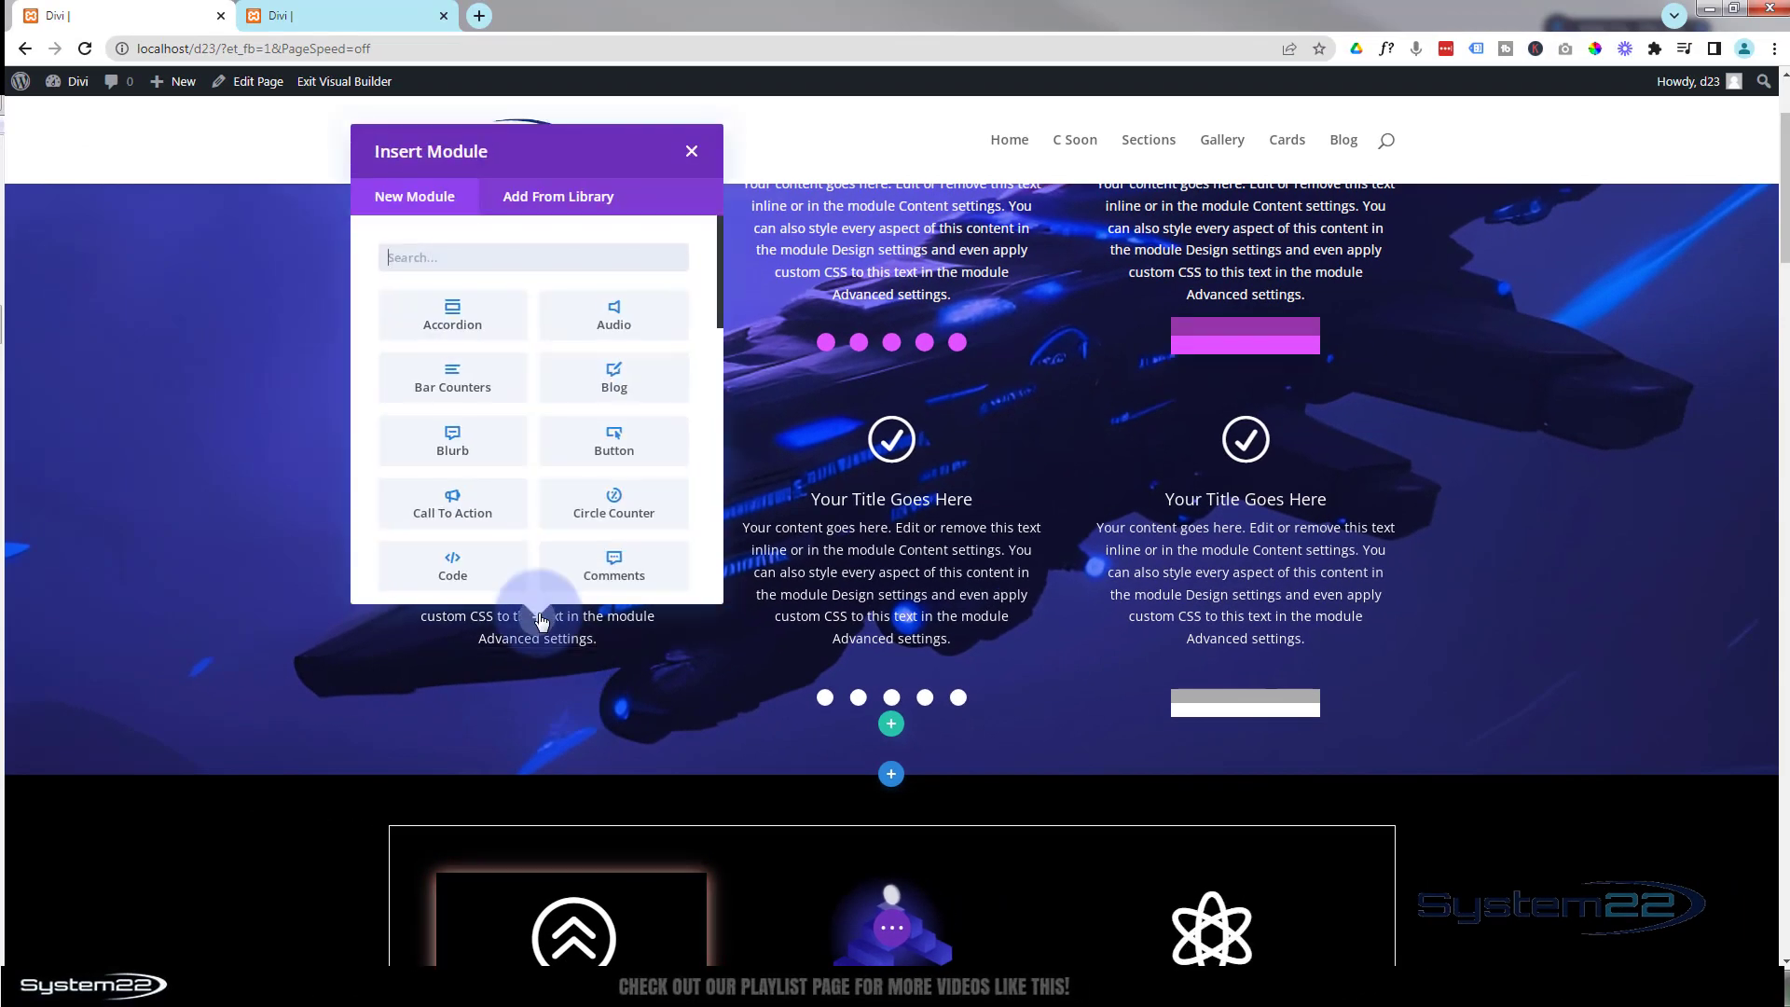
pyautogui.scroll(-3, 575, 345)
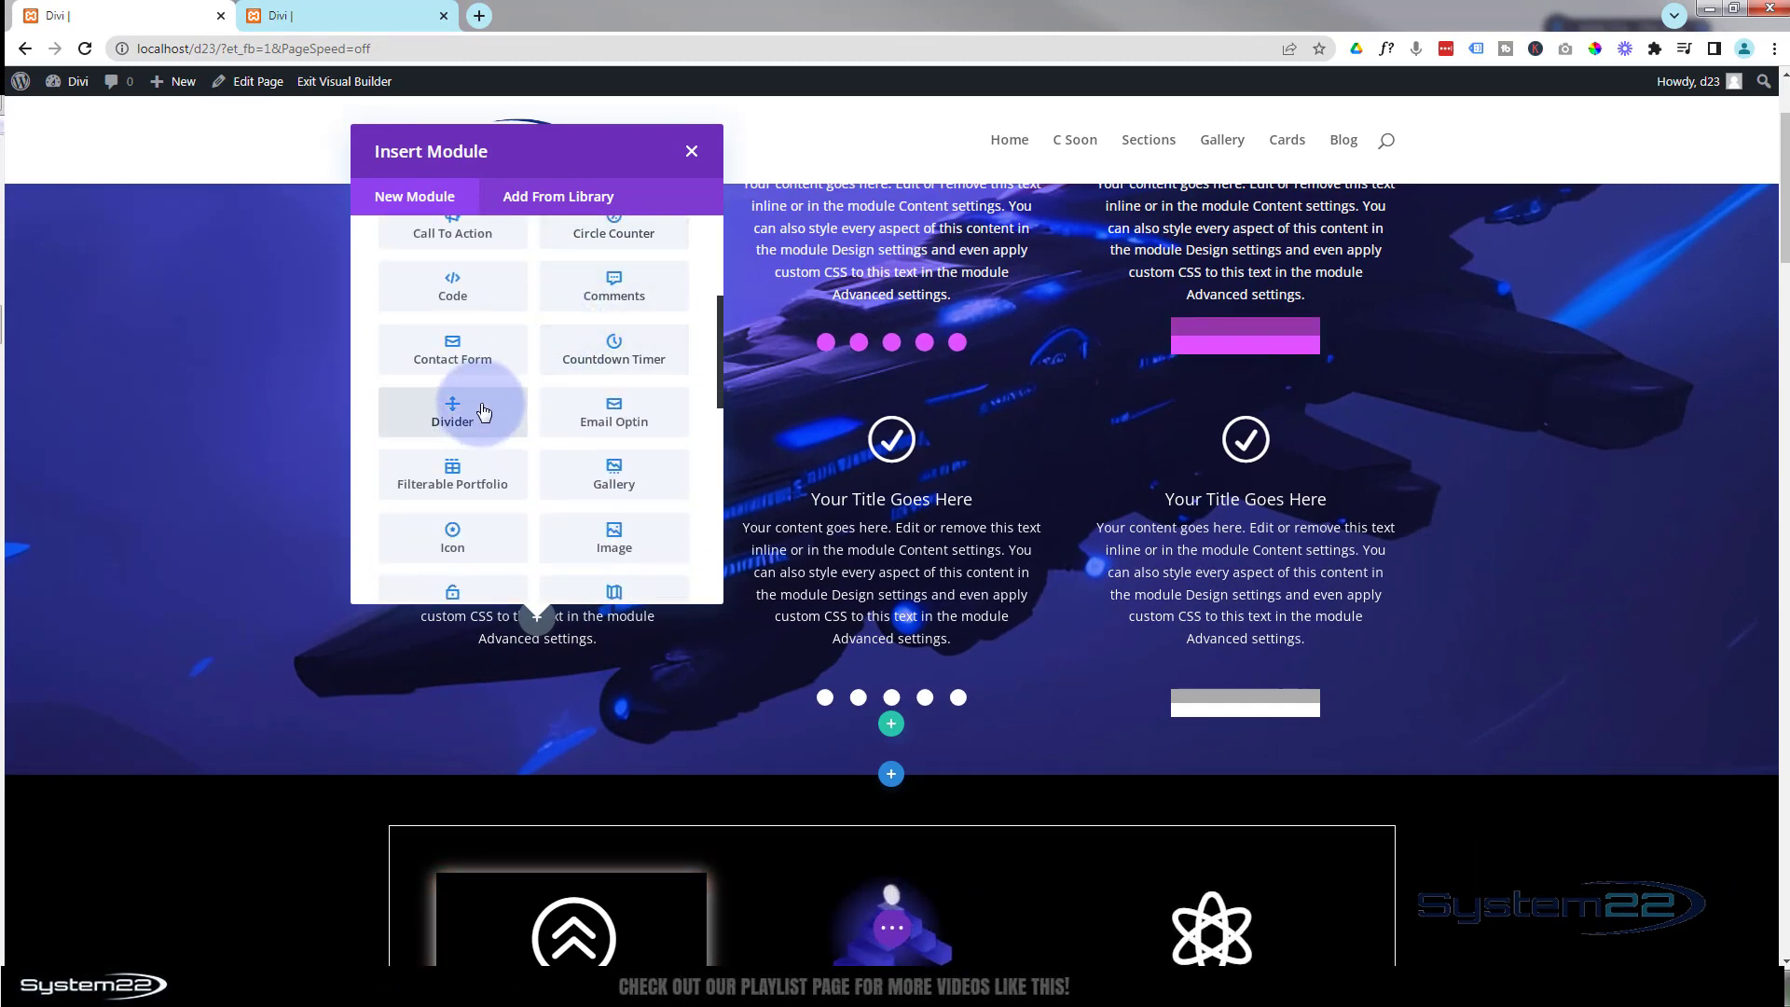
pyautogui.click(483, 415)
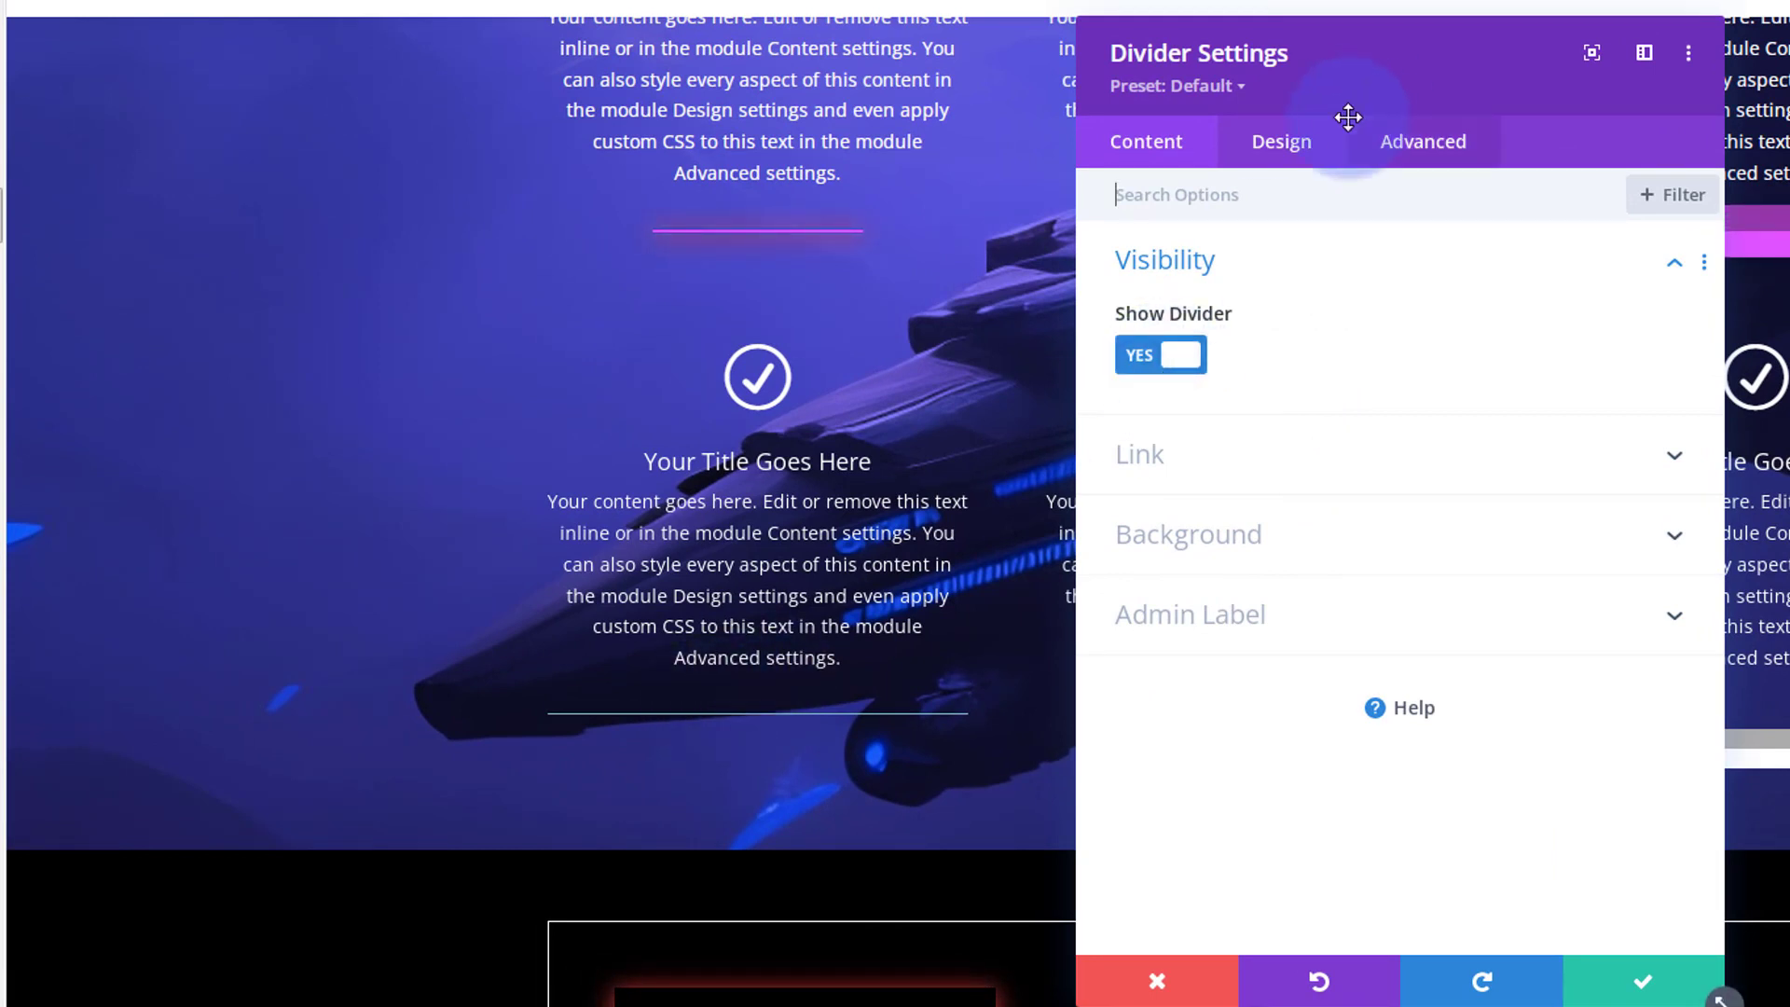
# Step: Set the new divider's line color to white
pyautogui.click(1303, 153)
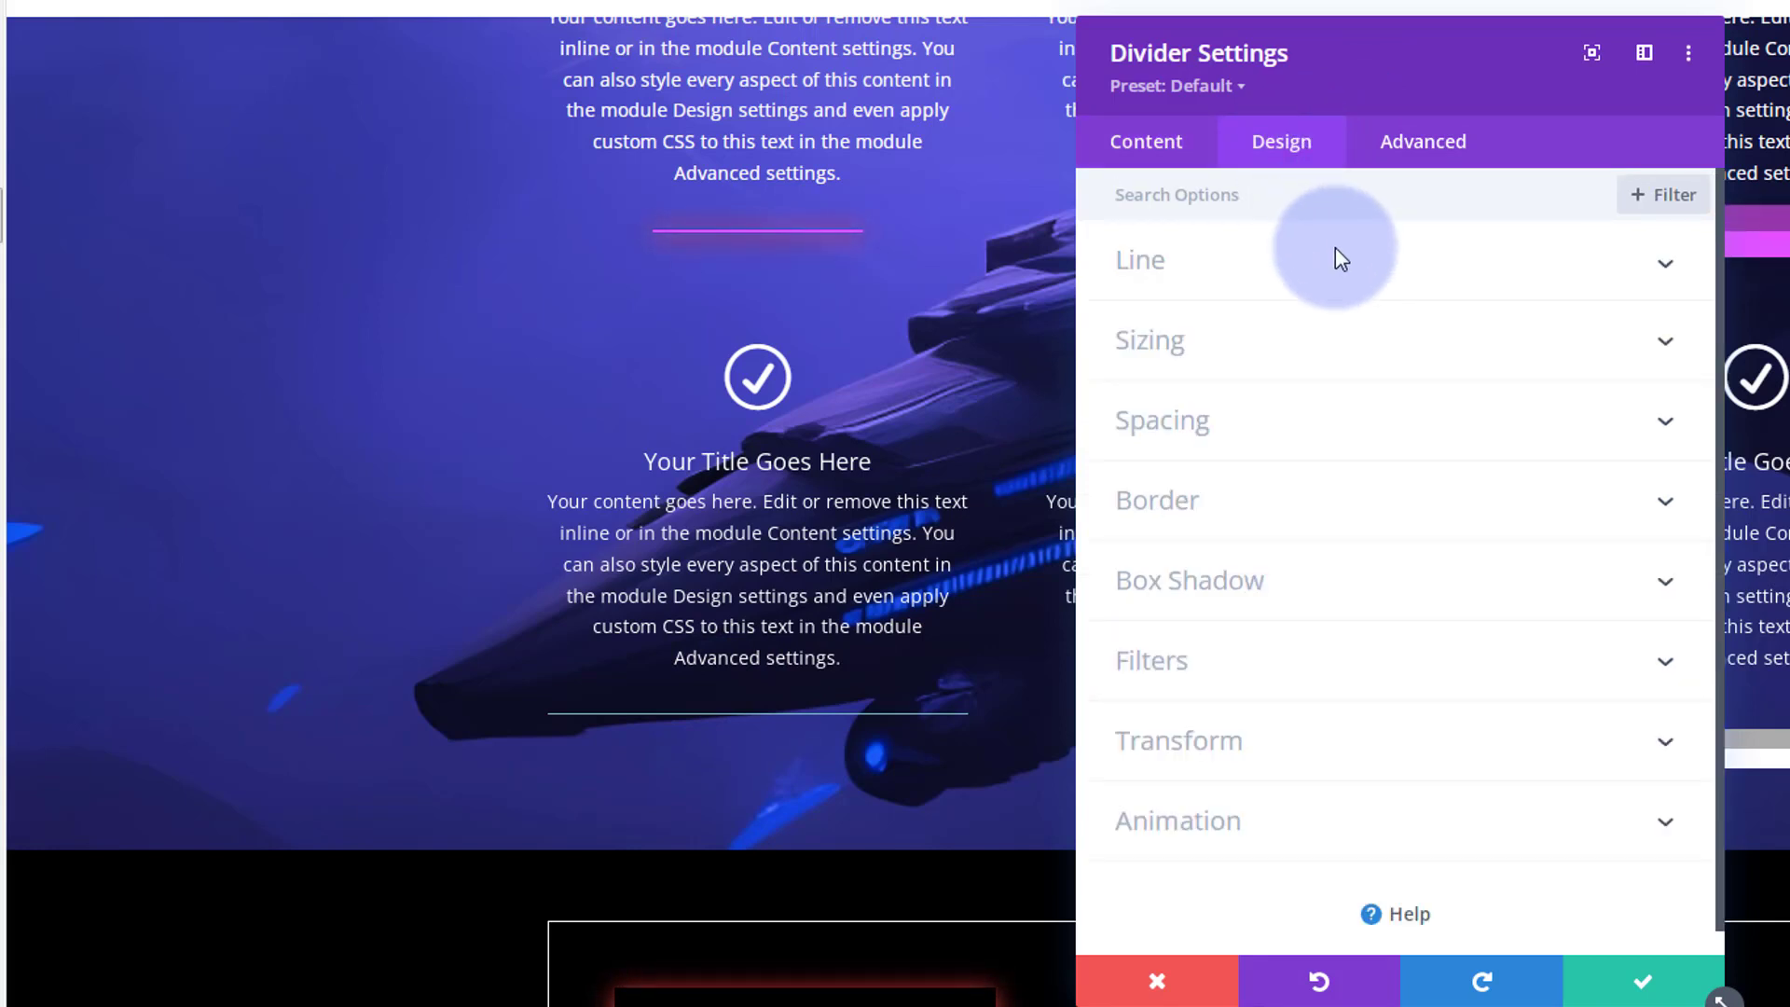
pyautogui.click(1347, 272)
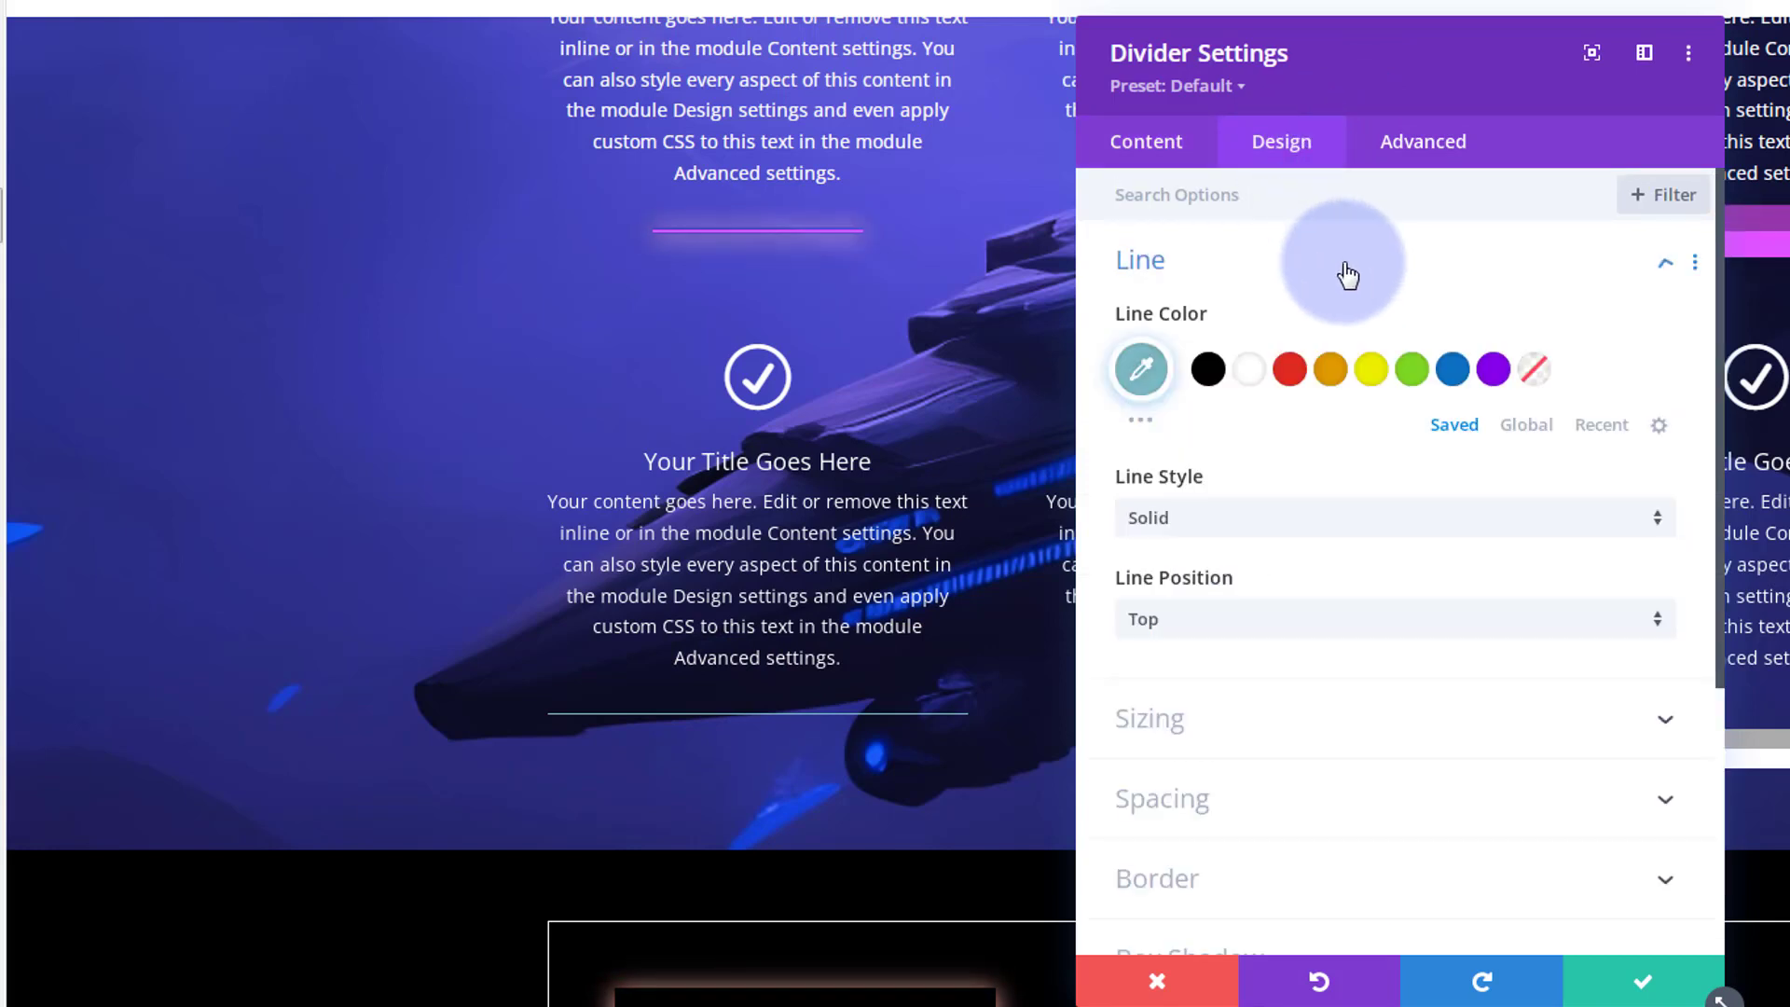
pyautogui.click(1249, 379)
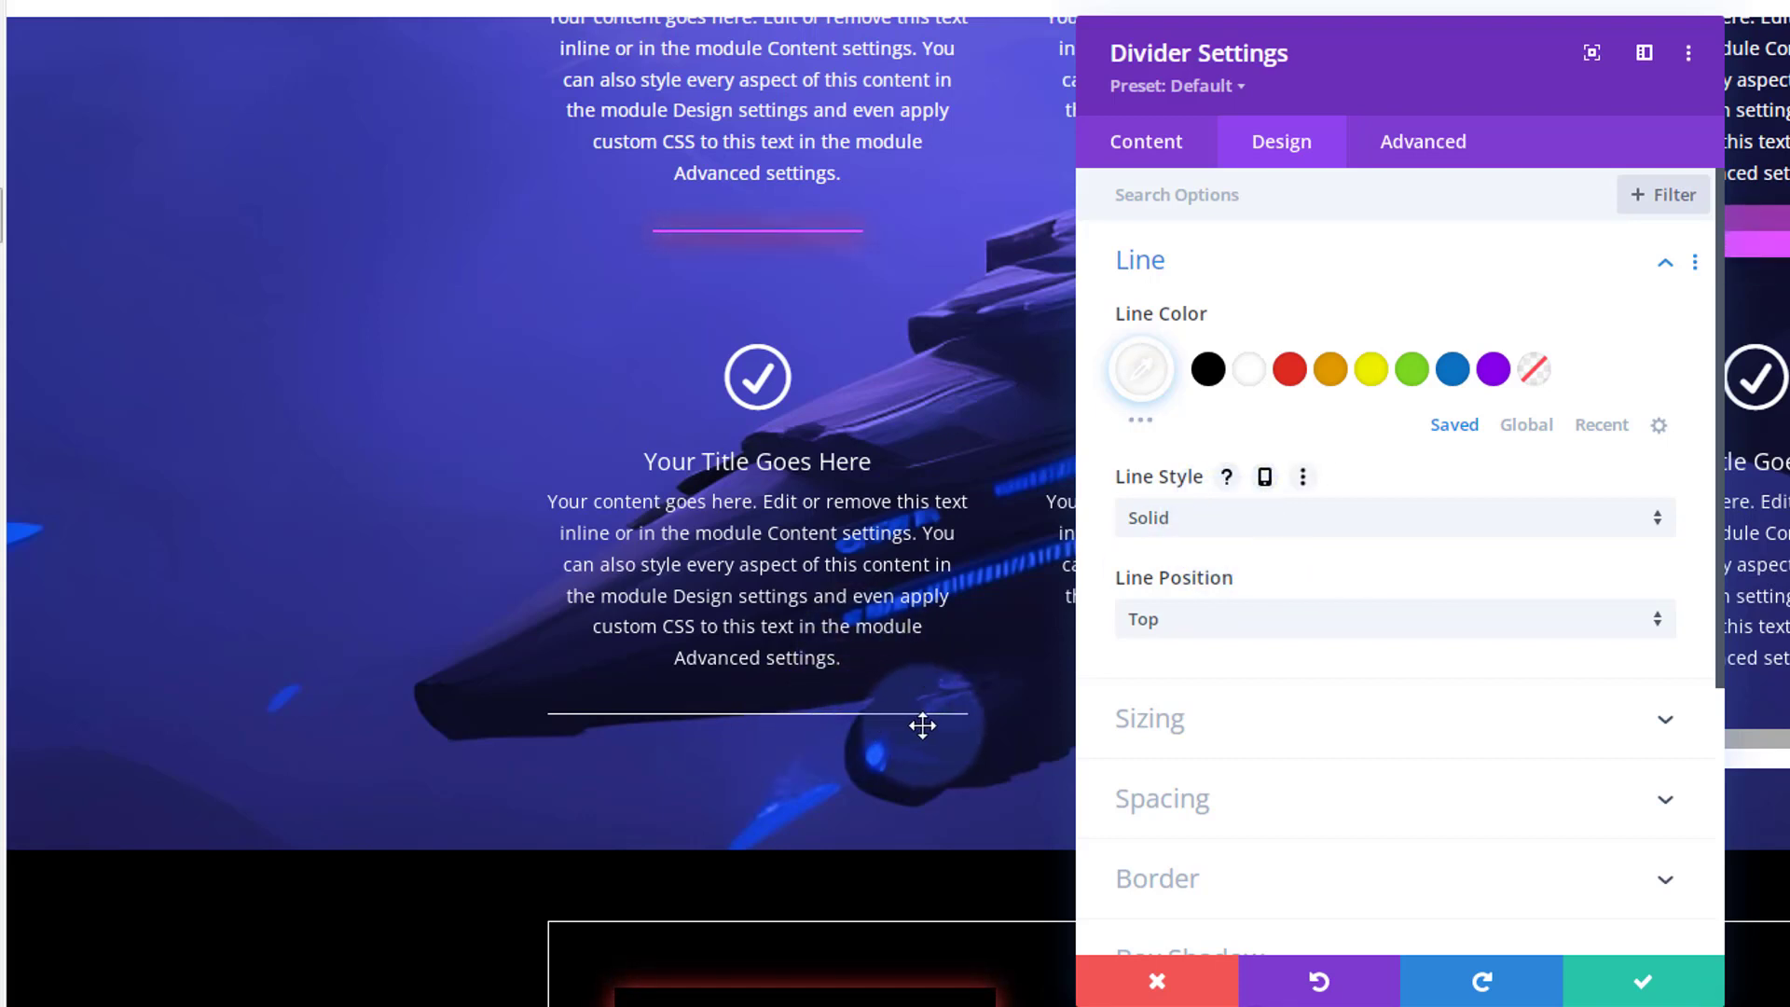
# Step: Assign the CSS class dcss to the new divider
pyautogui.click(1419, 163)
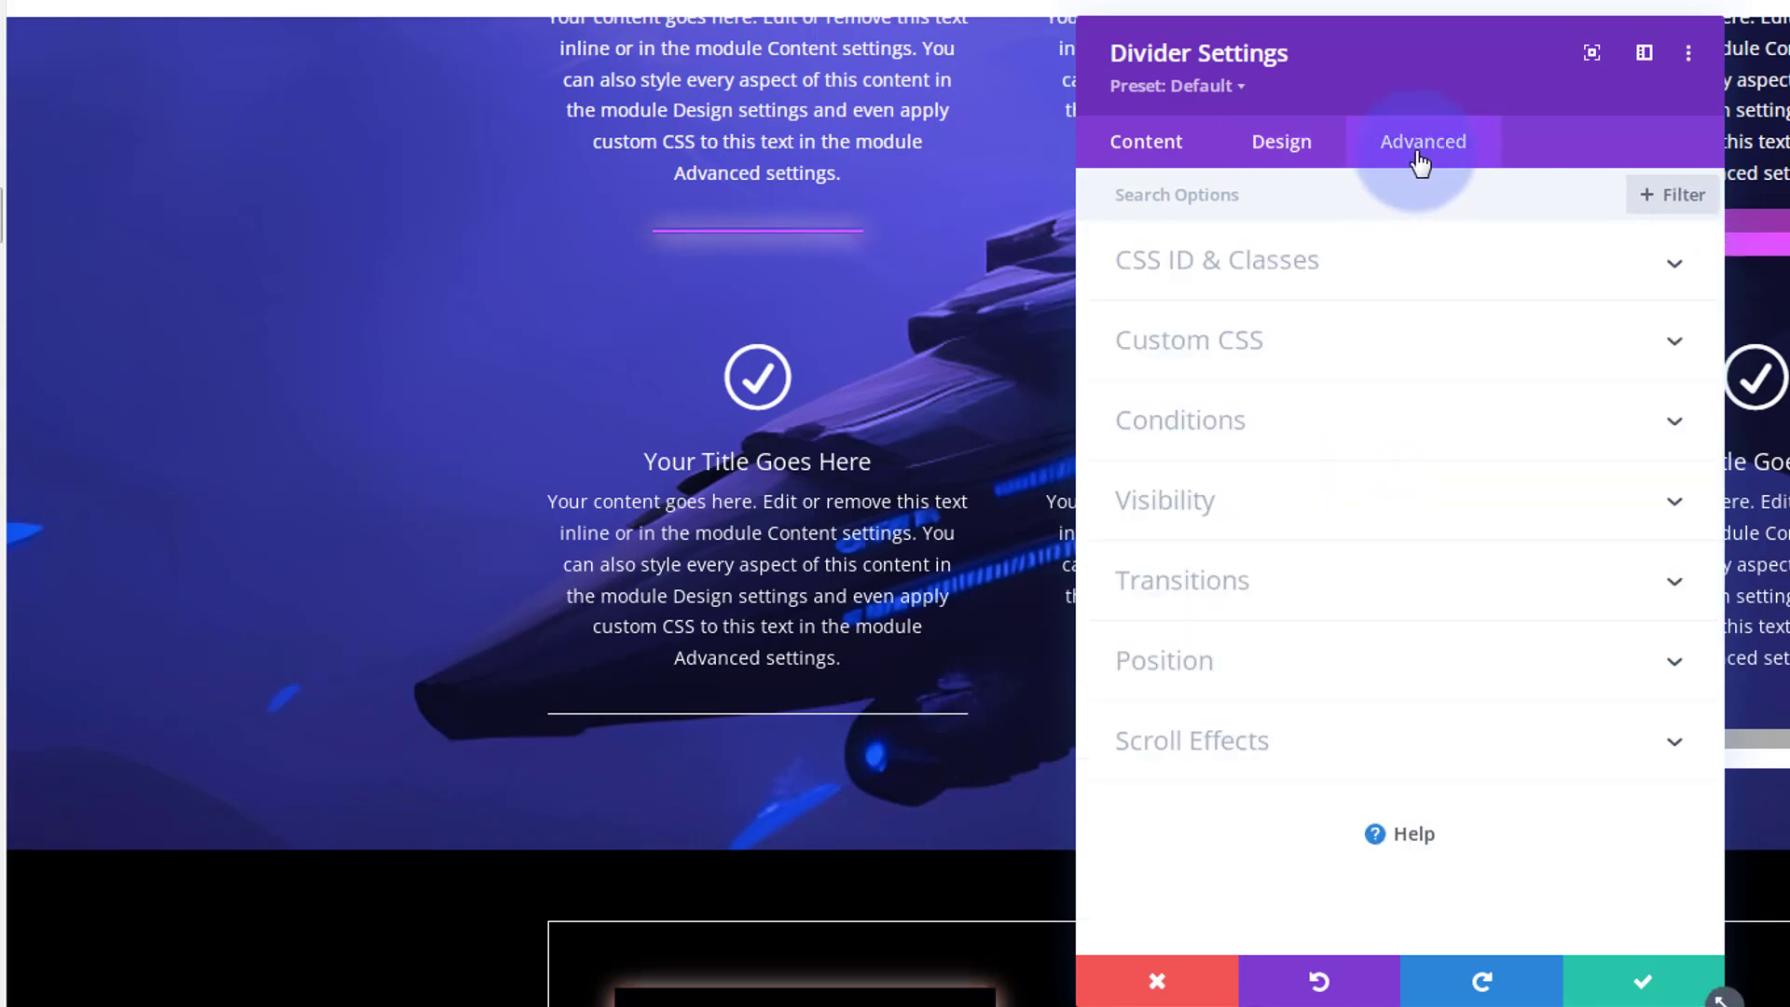
pyautogui.click(1390, 271)
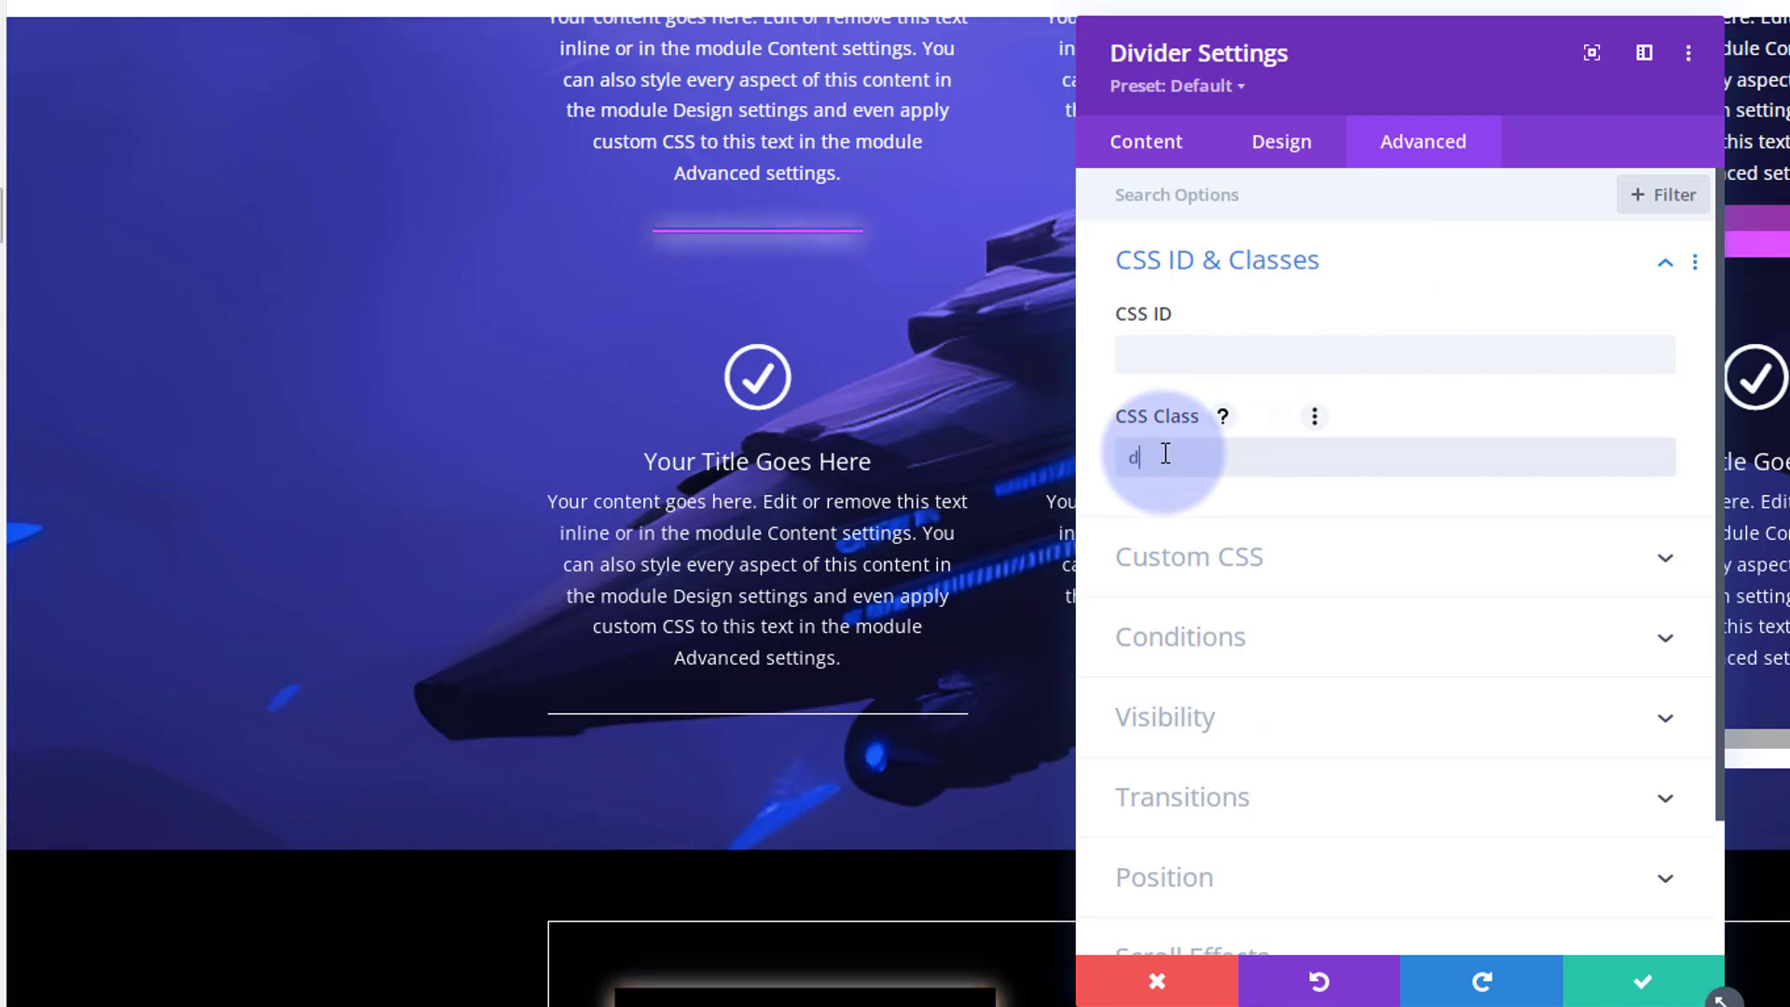
pyautogui.write('css')
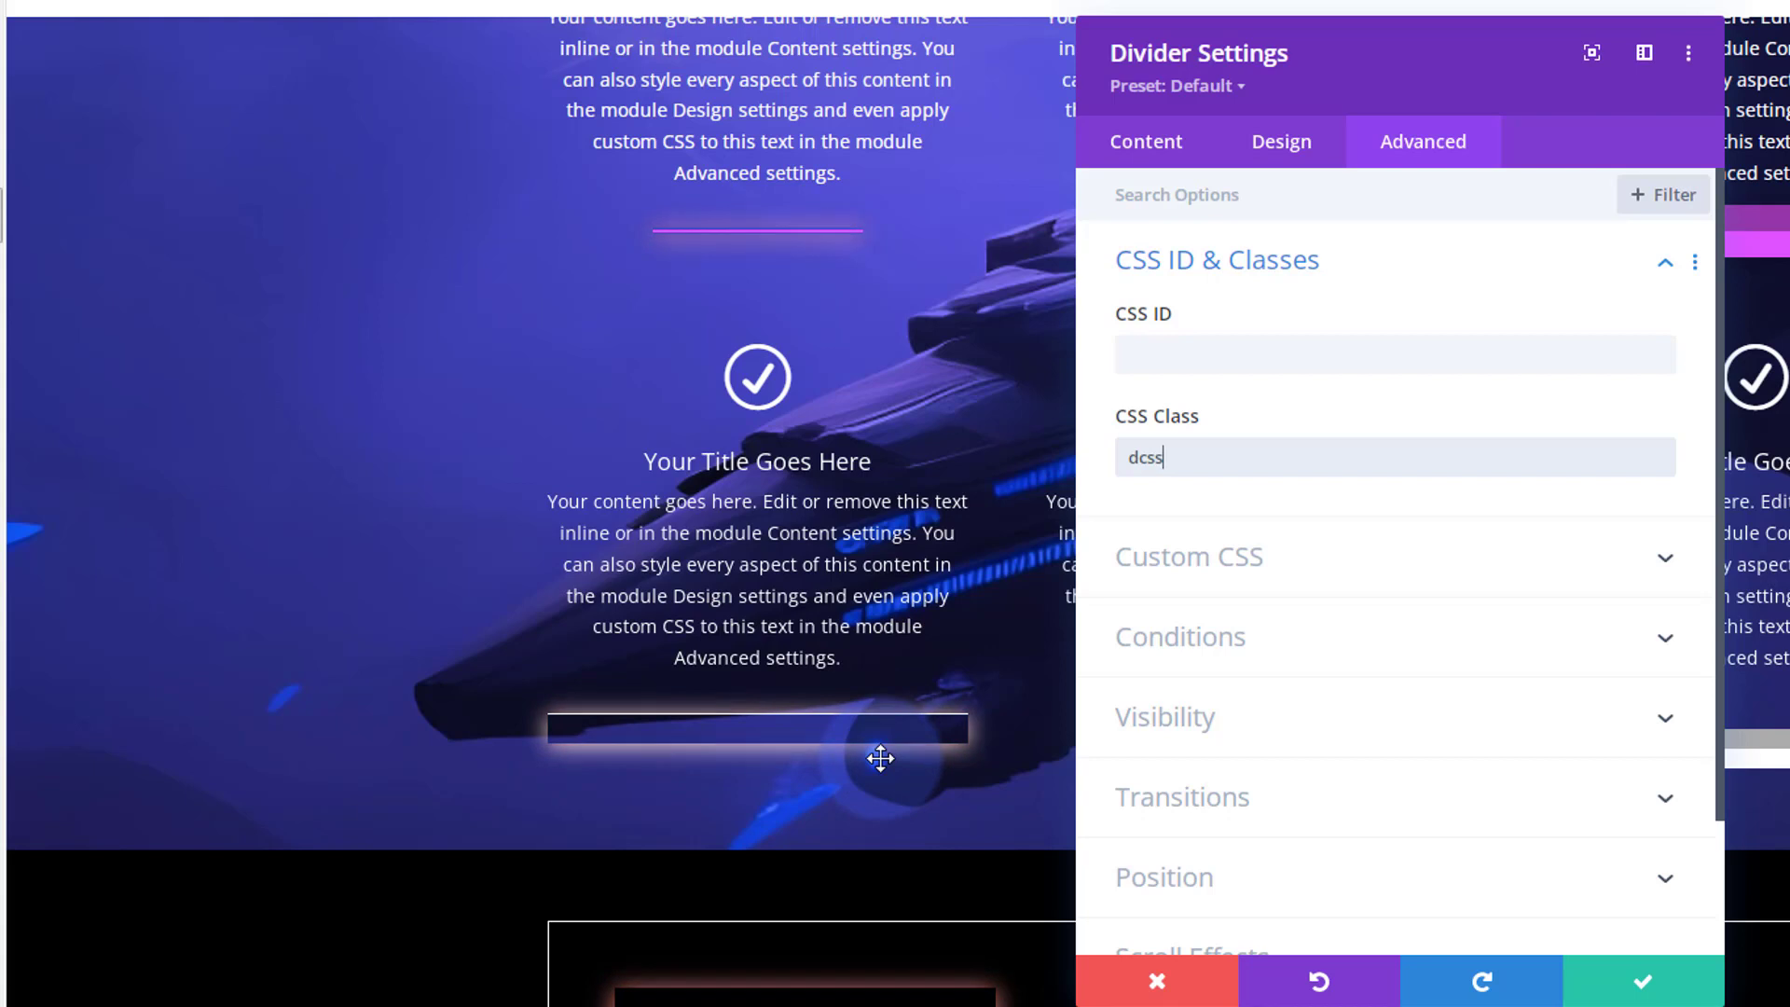
pyautogui.click(1420, 149)
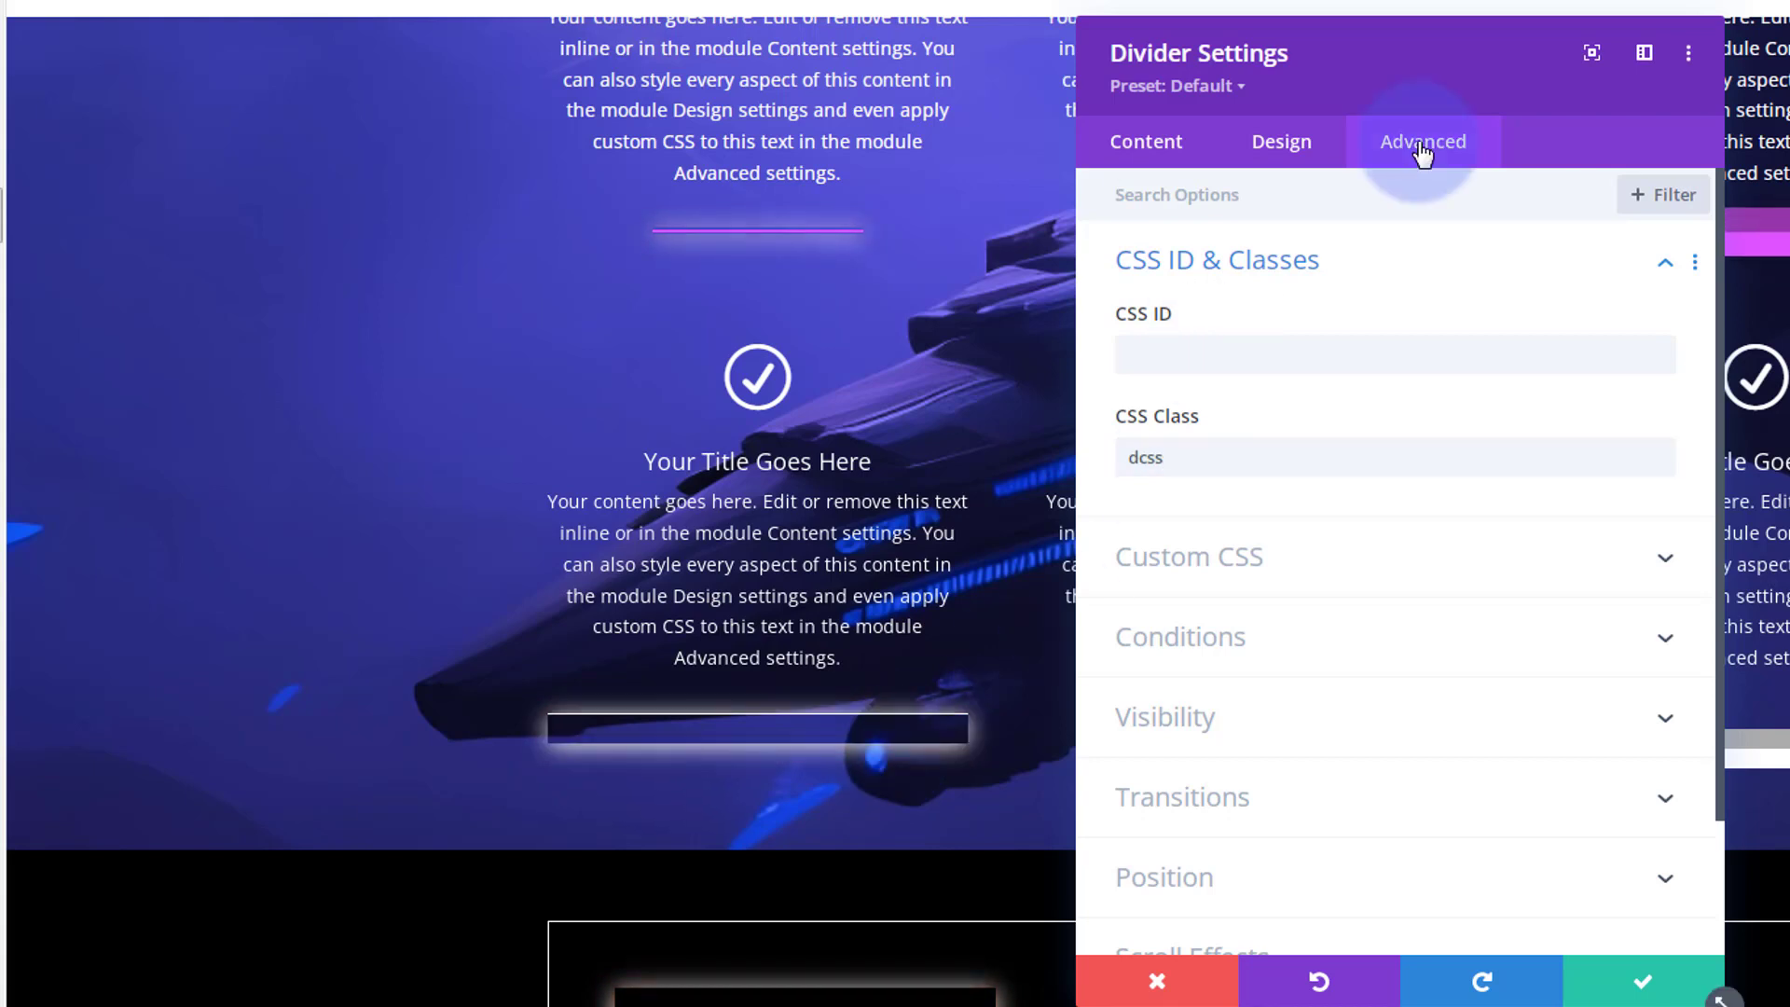
# Step: Set the divider's weight to 2px in its sizing options
pyautogui.click(1318, 152)
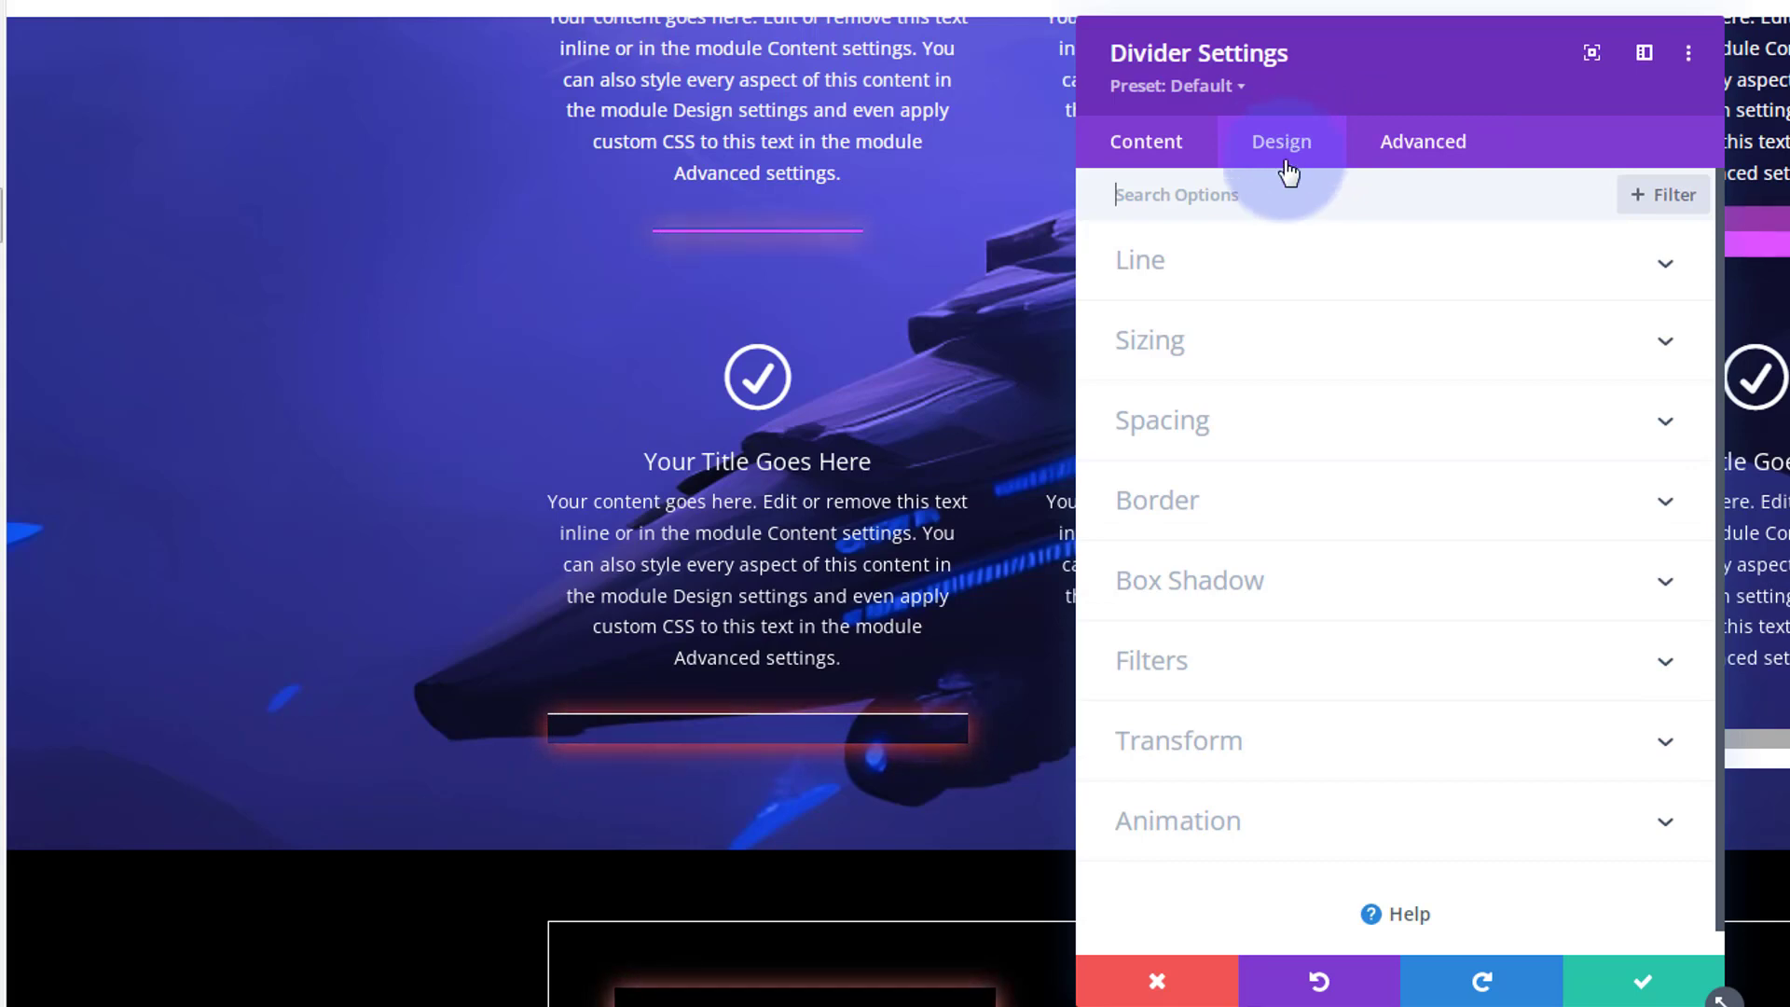
pyautogui.click(1305, 338)
pyautogui.click(1512, 335)
pyautogui.click(1664, 294)
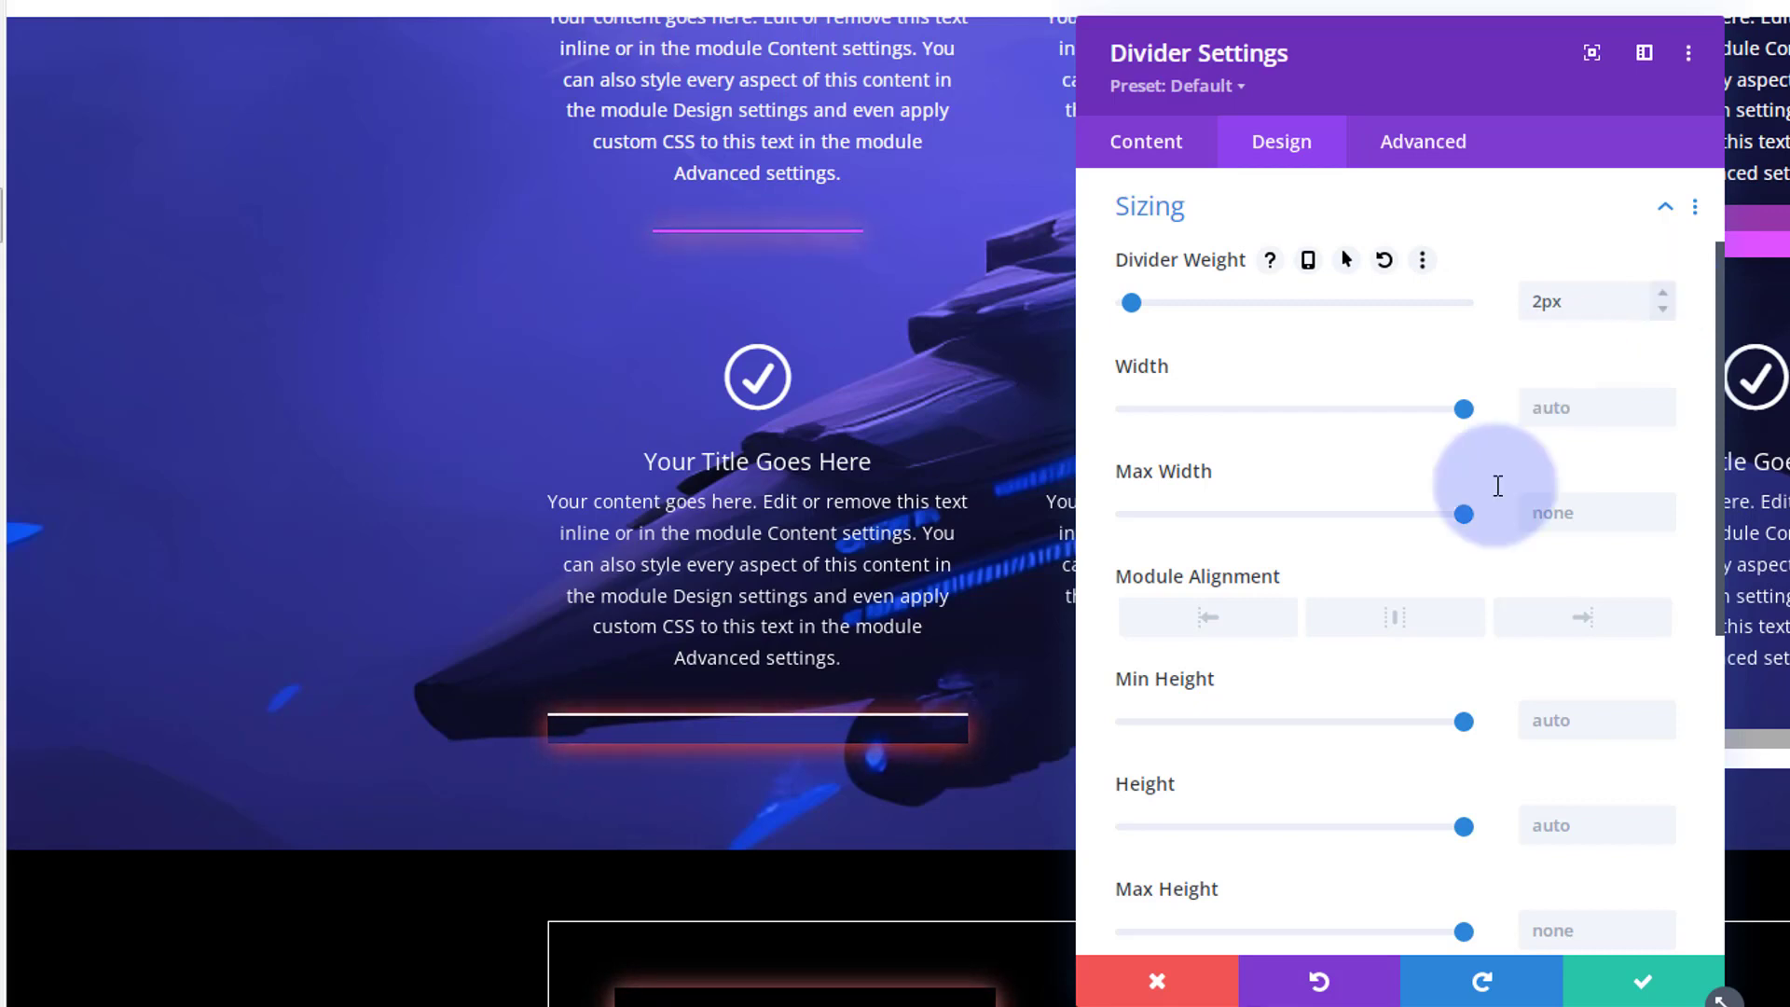
# Step: Set the divider's height to 5px so the glow hugs the line
pyautogui.click(1543, 824)
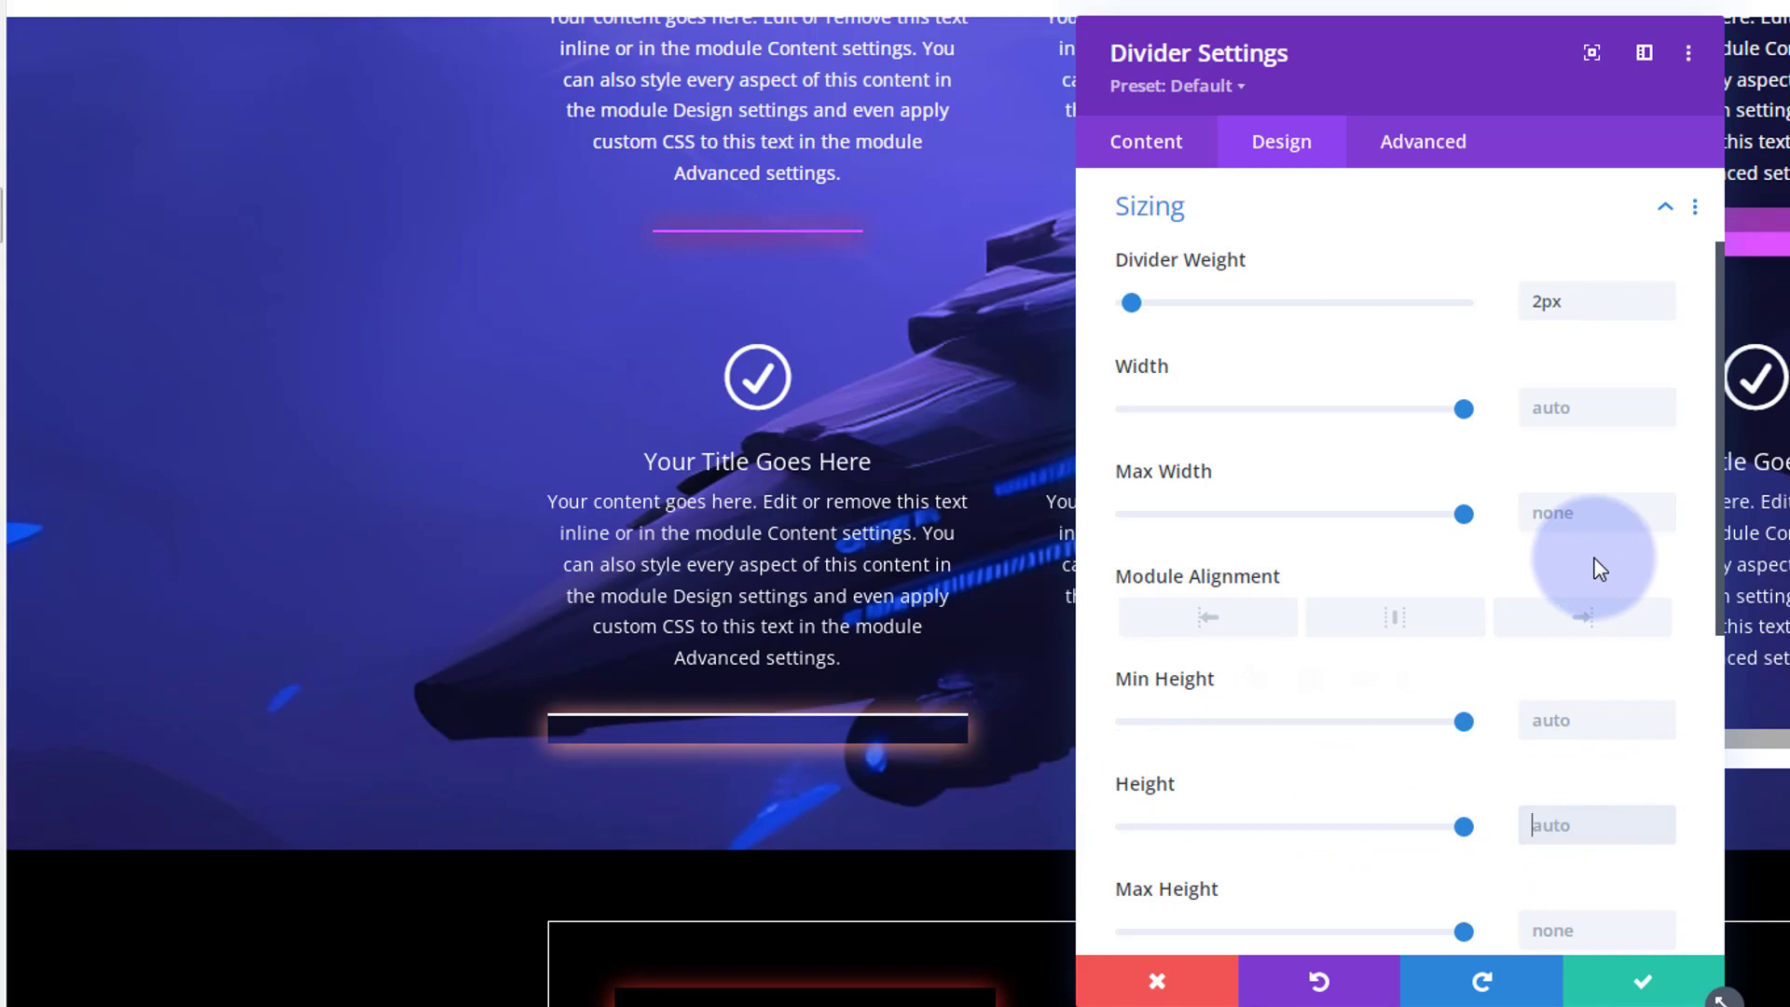
pyautogui.write('5px')
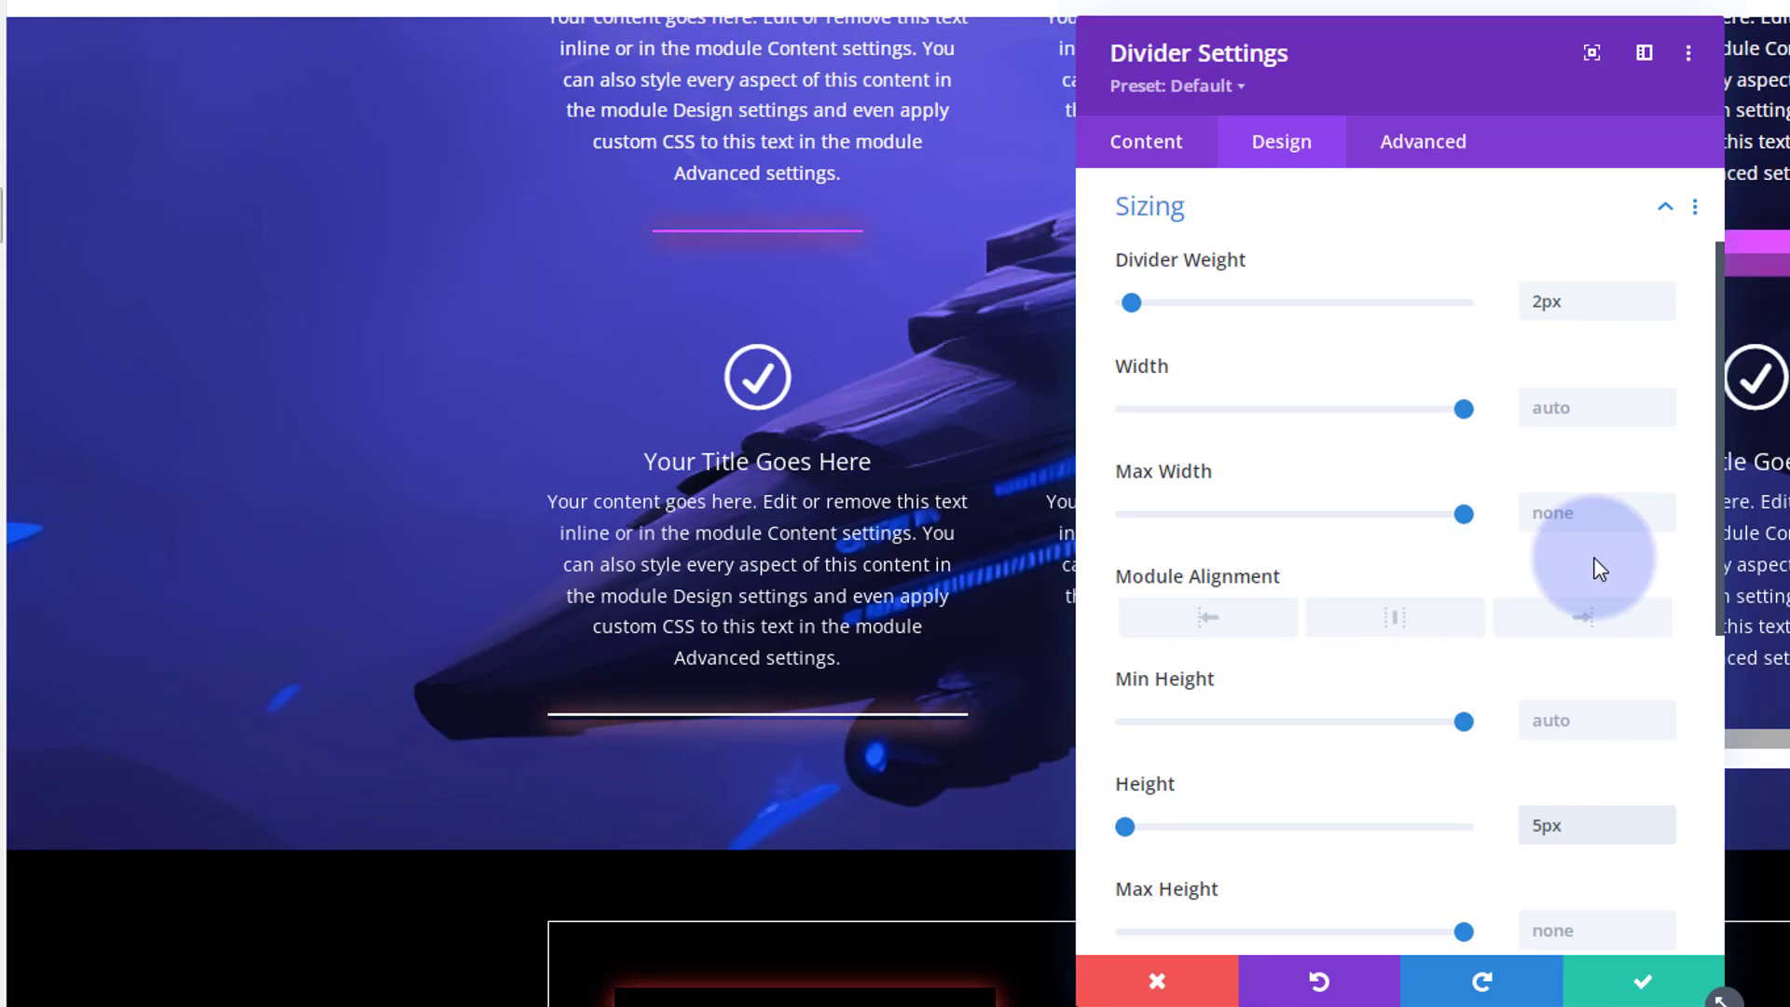
pyautogui.click(1663, 832)
pyautogui.click(1663, 832)
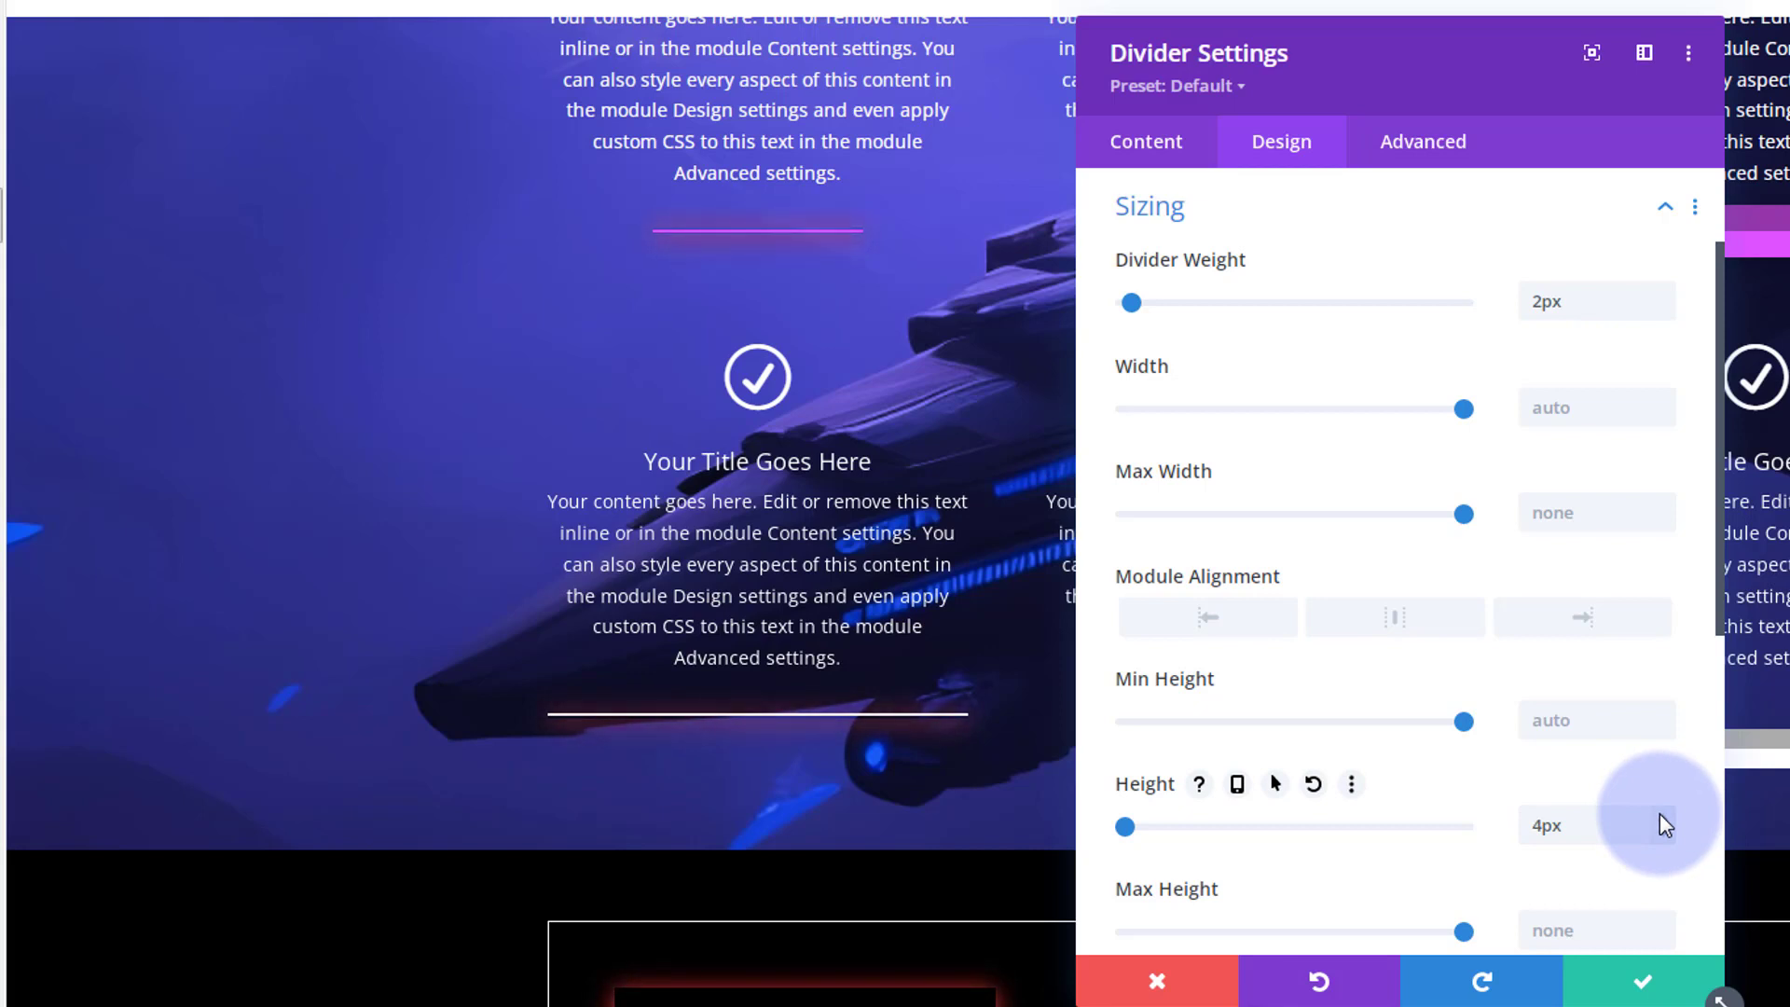
pyautogui.click(1659, 817)
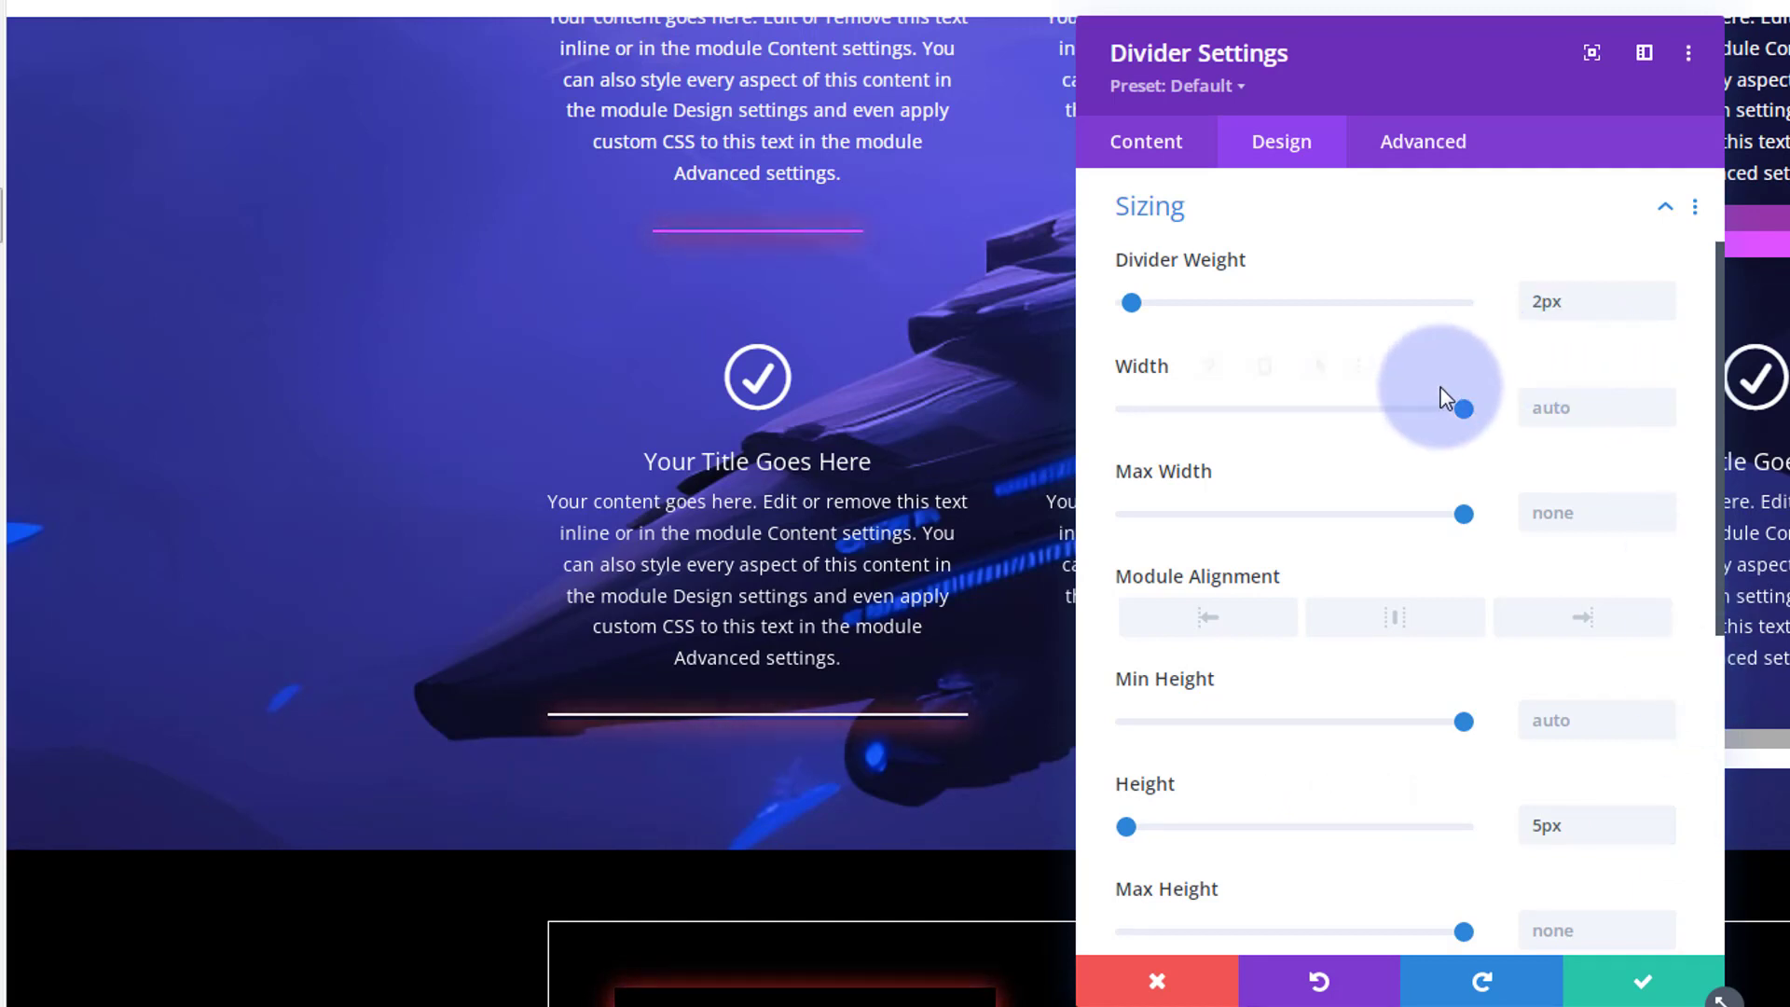
# Step: Set the divider's line position to Vertically Centered
pyautogui.scroll(2, 1443, 391)
pyautogui.click(1290, 272)
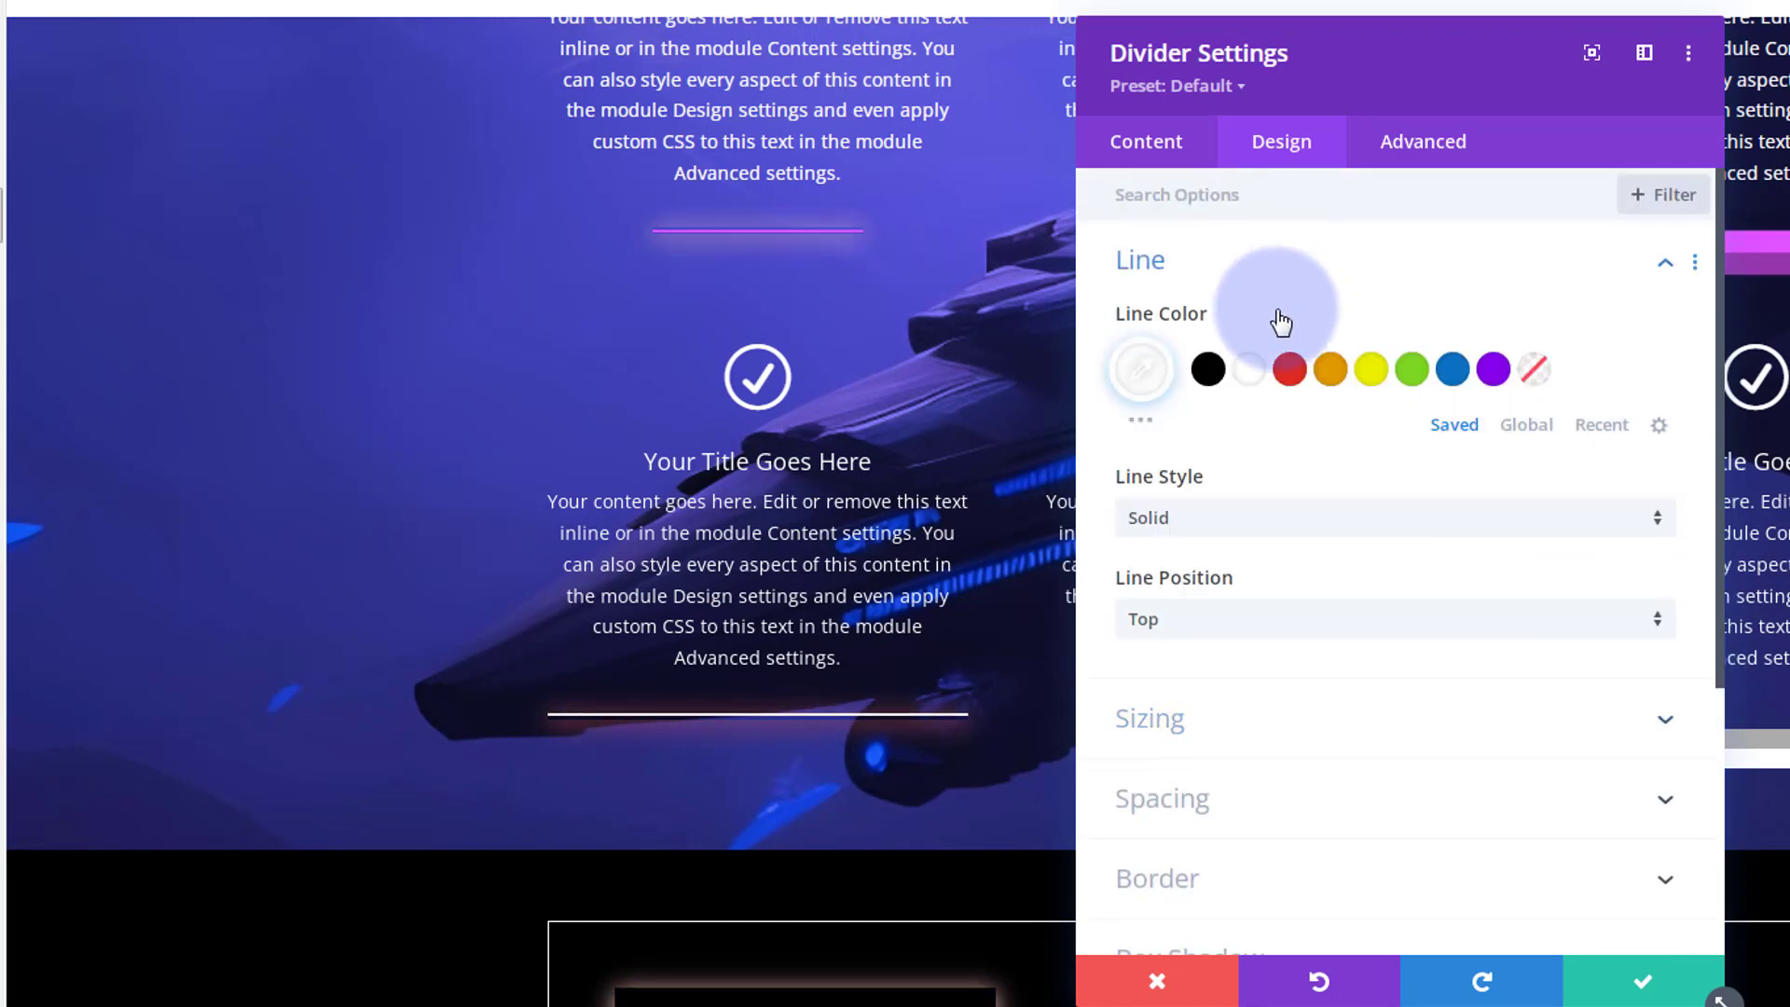
pyautogui.click(1222, 630)
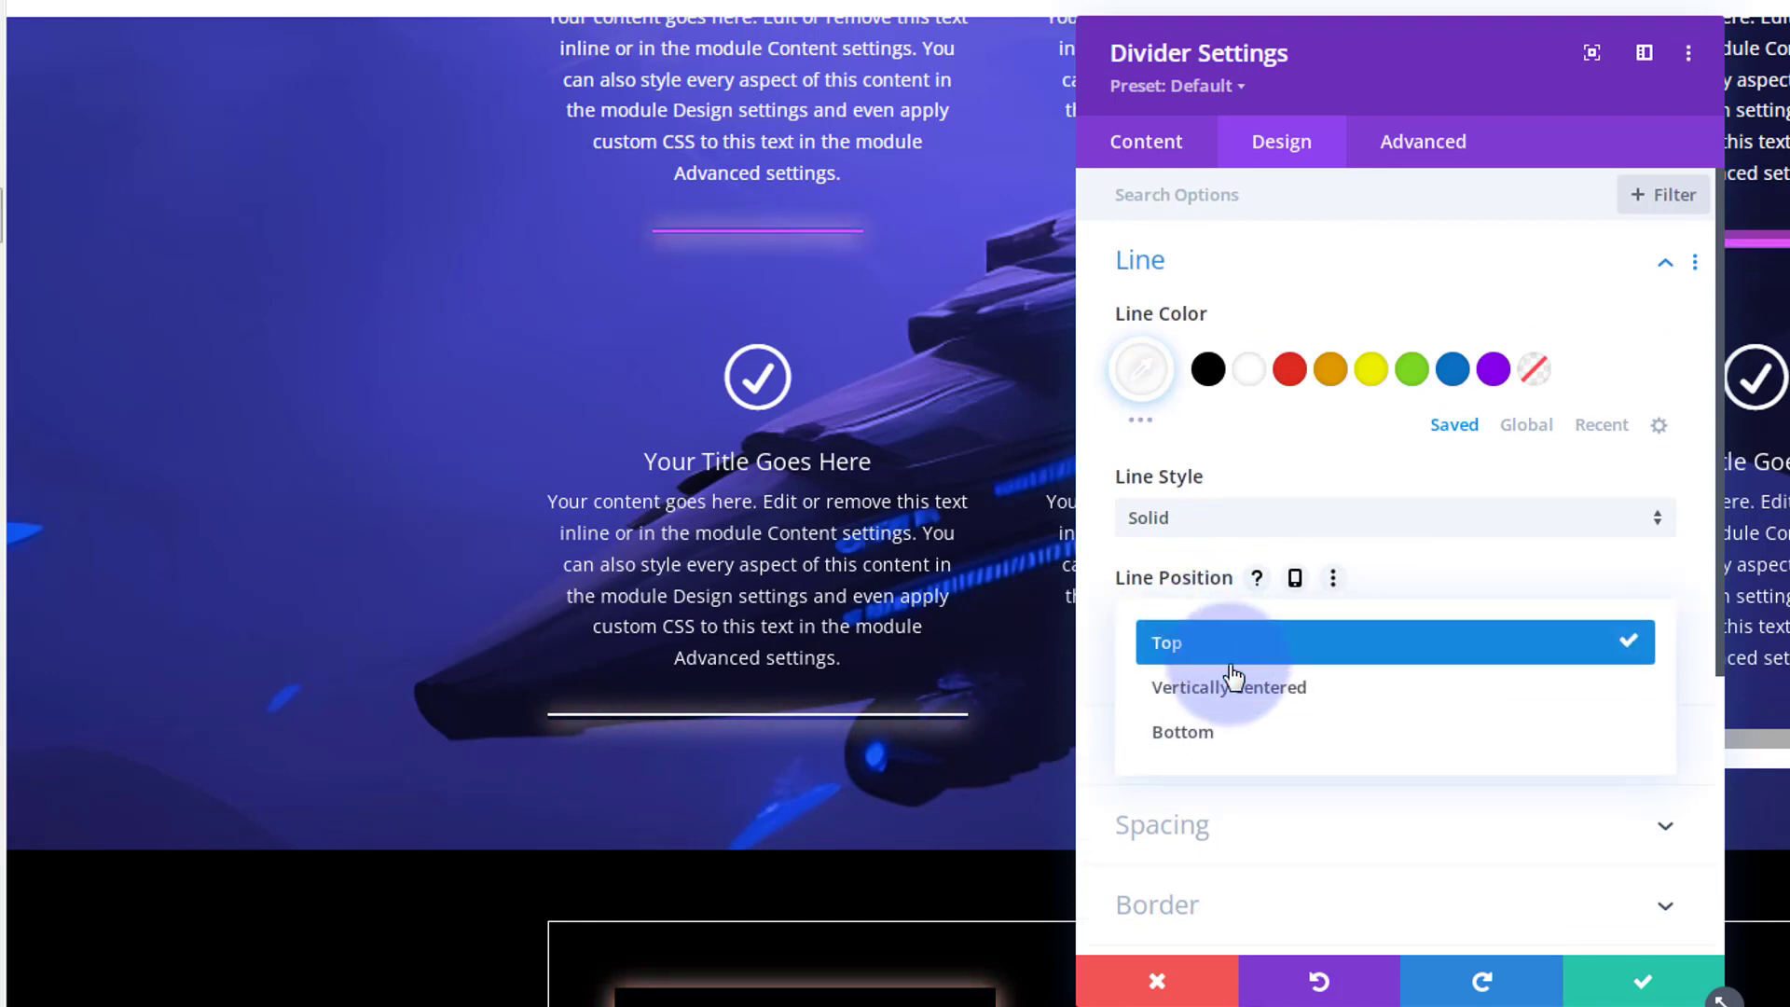
pyautogui.click(1236, 694)
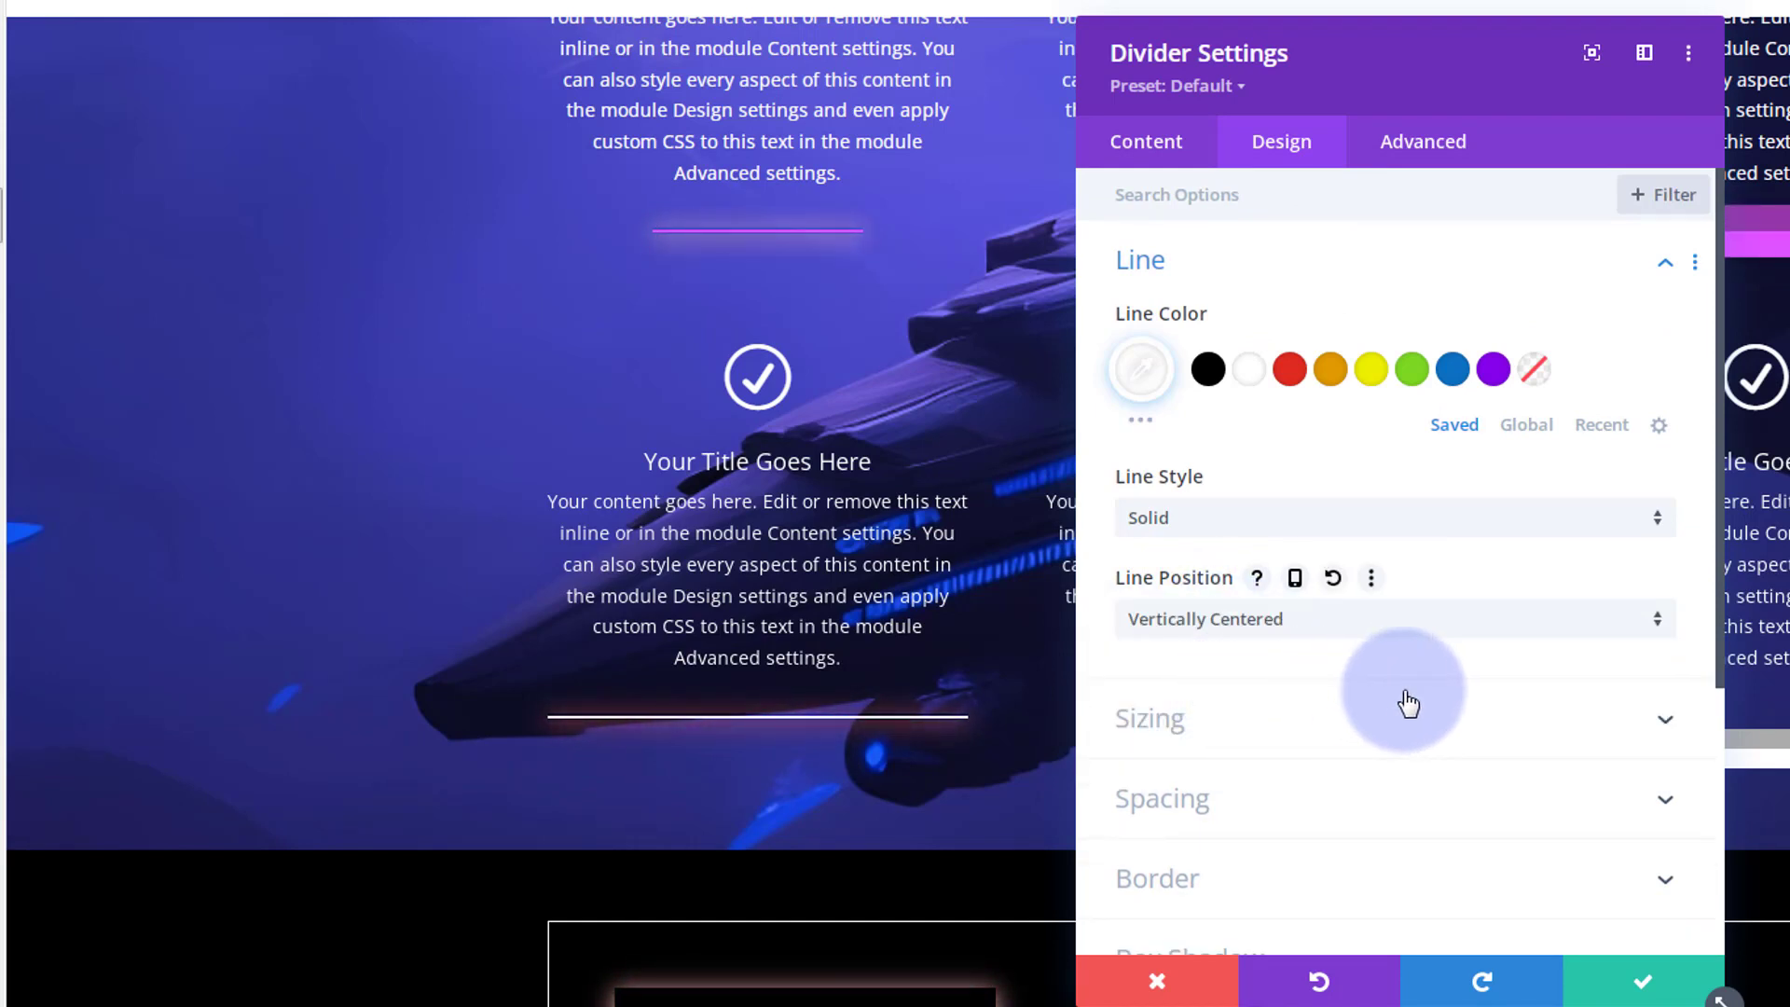
# Step: Set the white divider's width to 50% and center its module alignment
pyautogui.click(1296, 144)
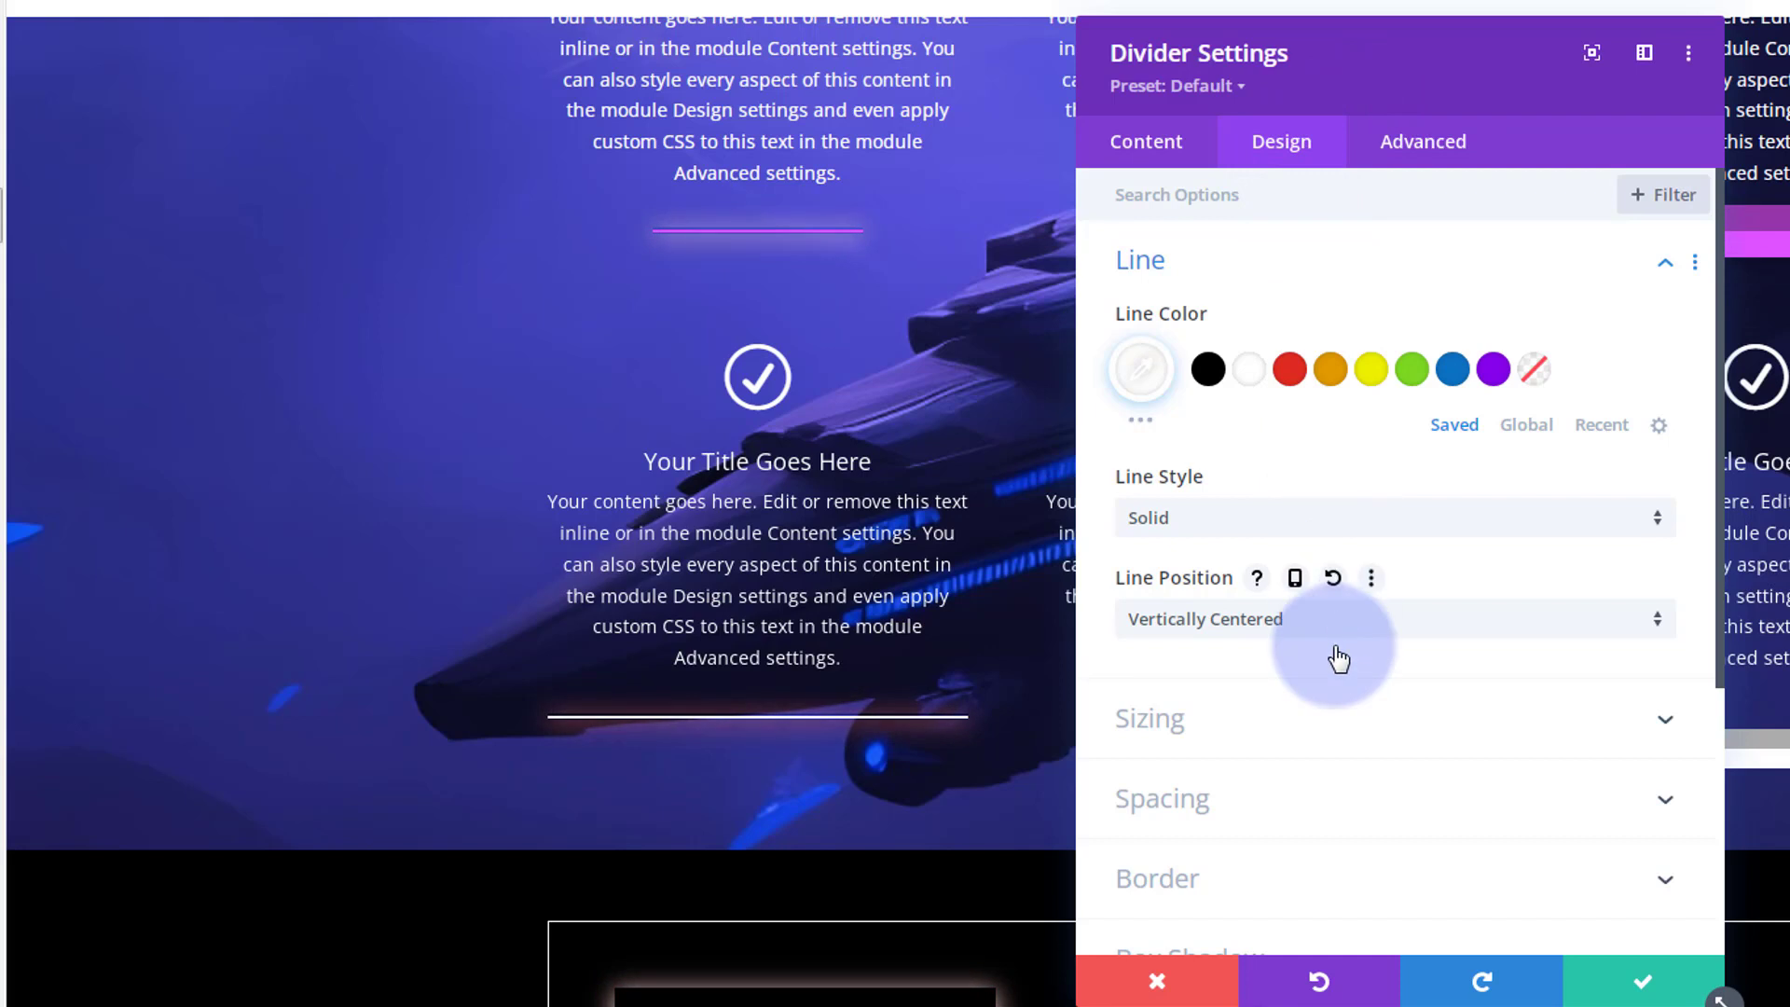
pyautogui.click(1335, 718)
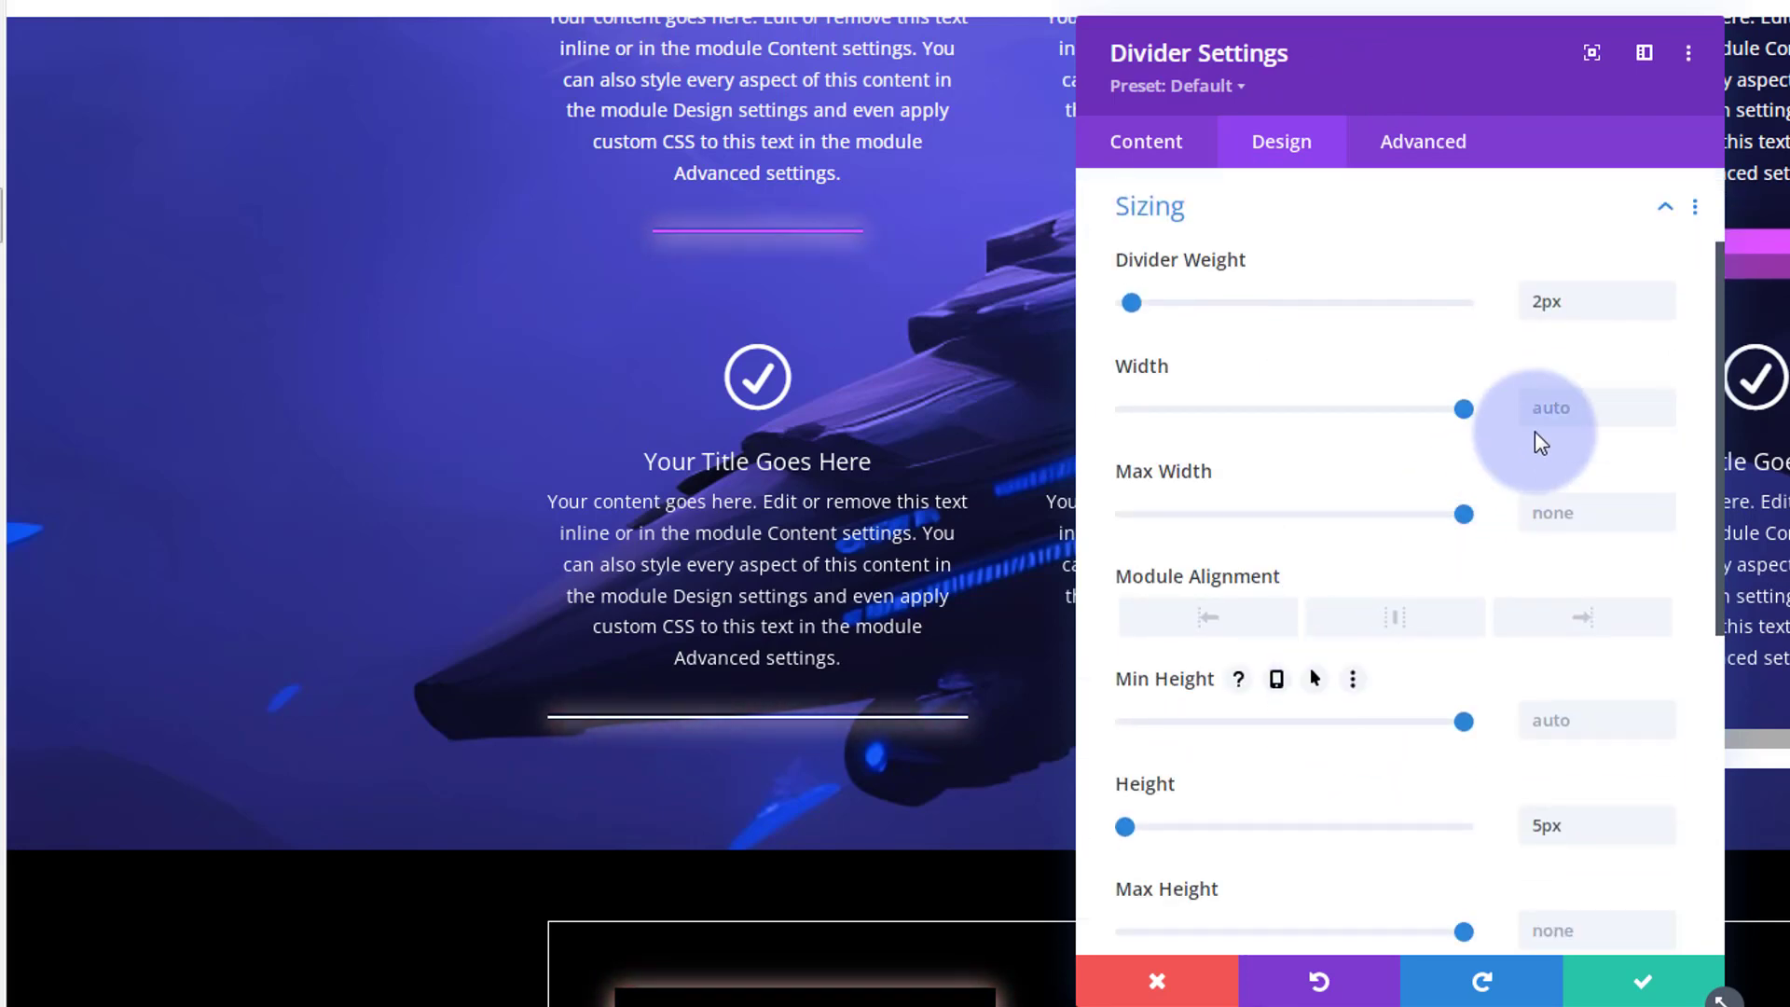
pyautogui.write('50%')
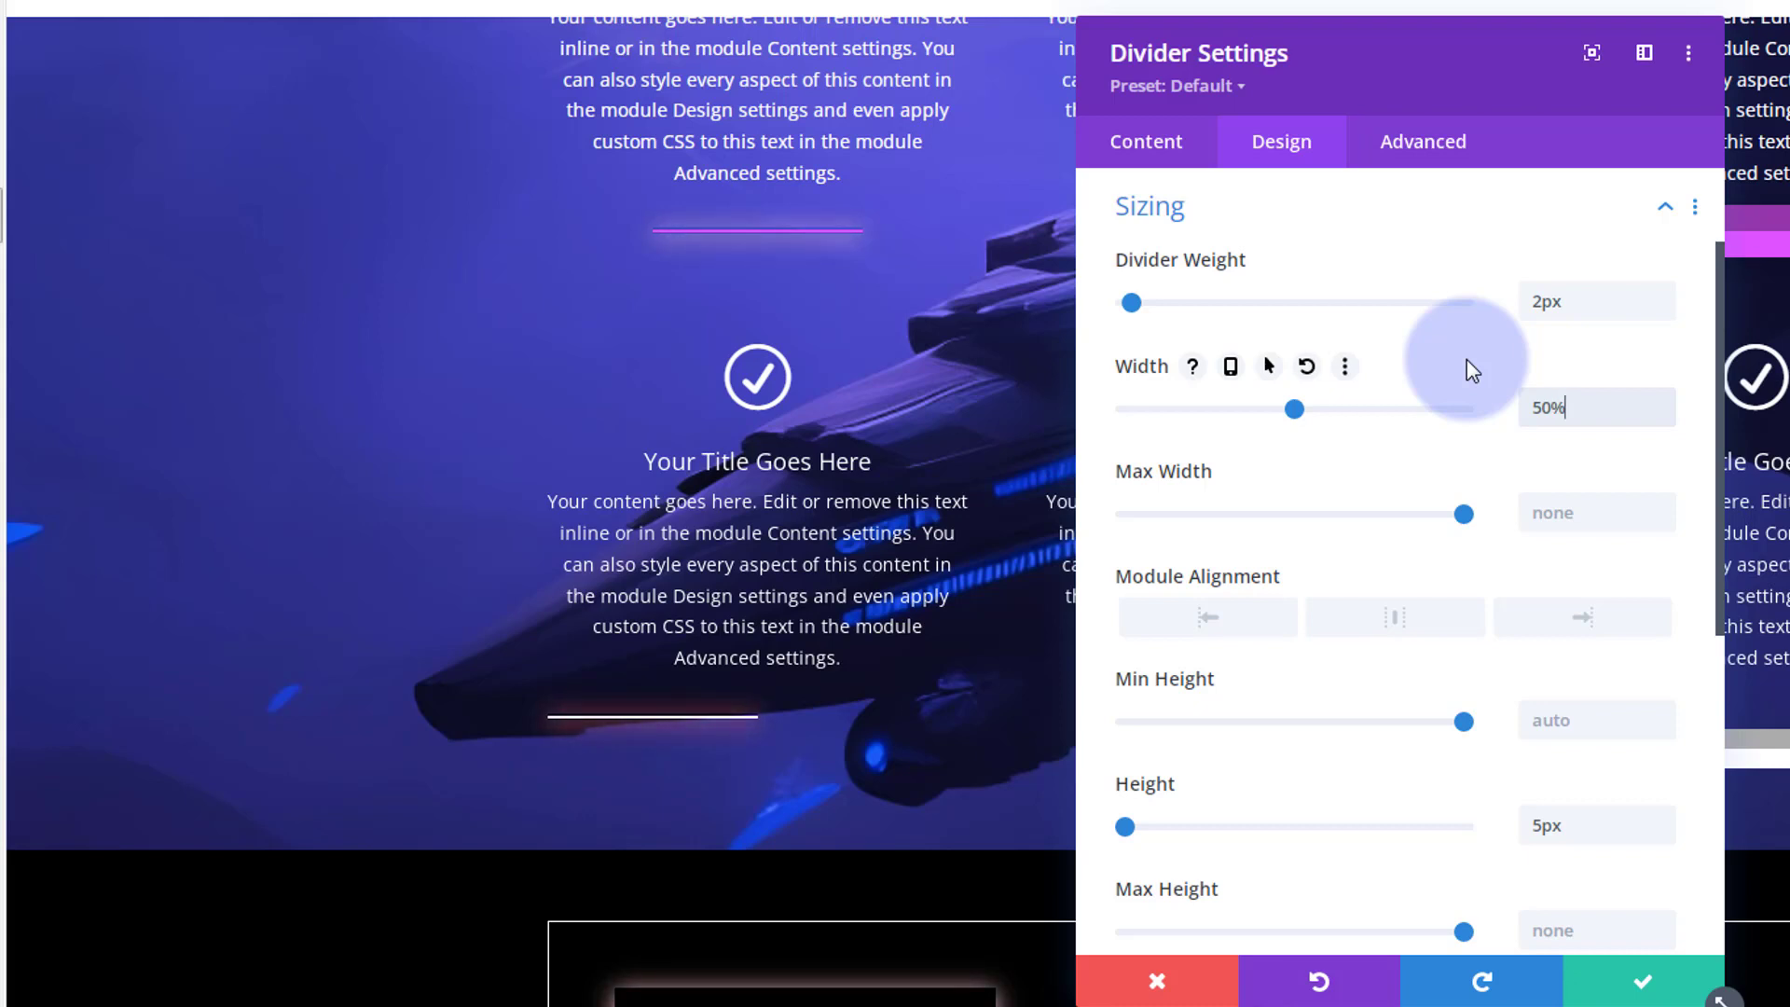
pyautogui.click(1395, 620)
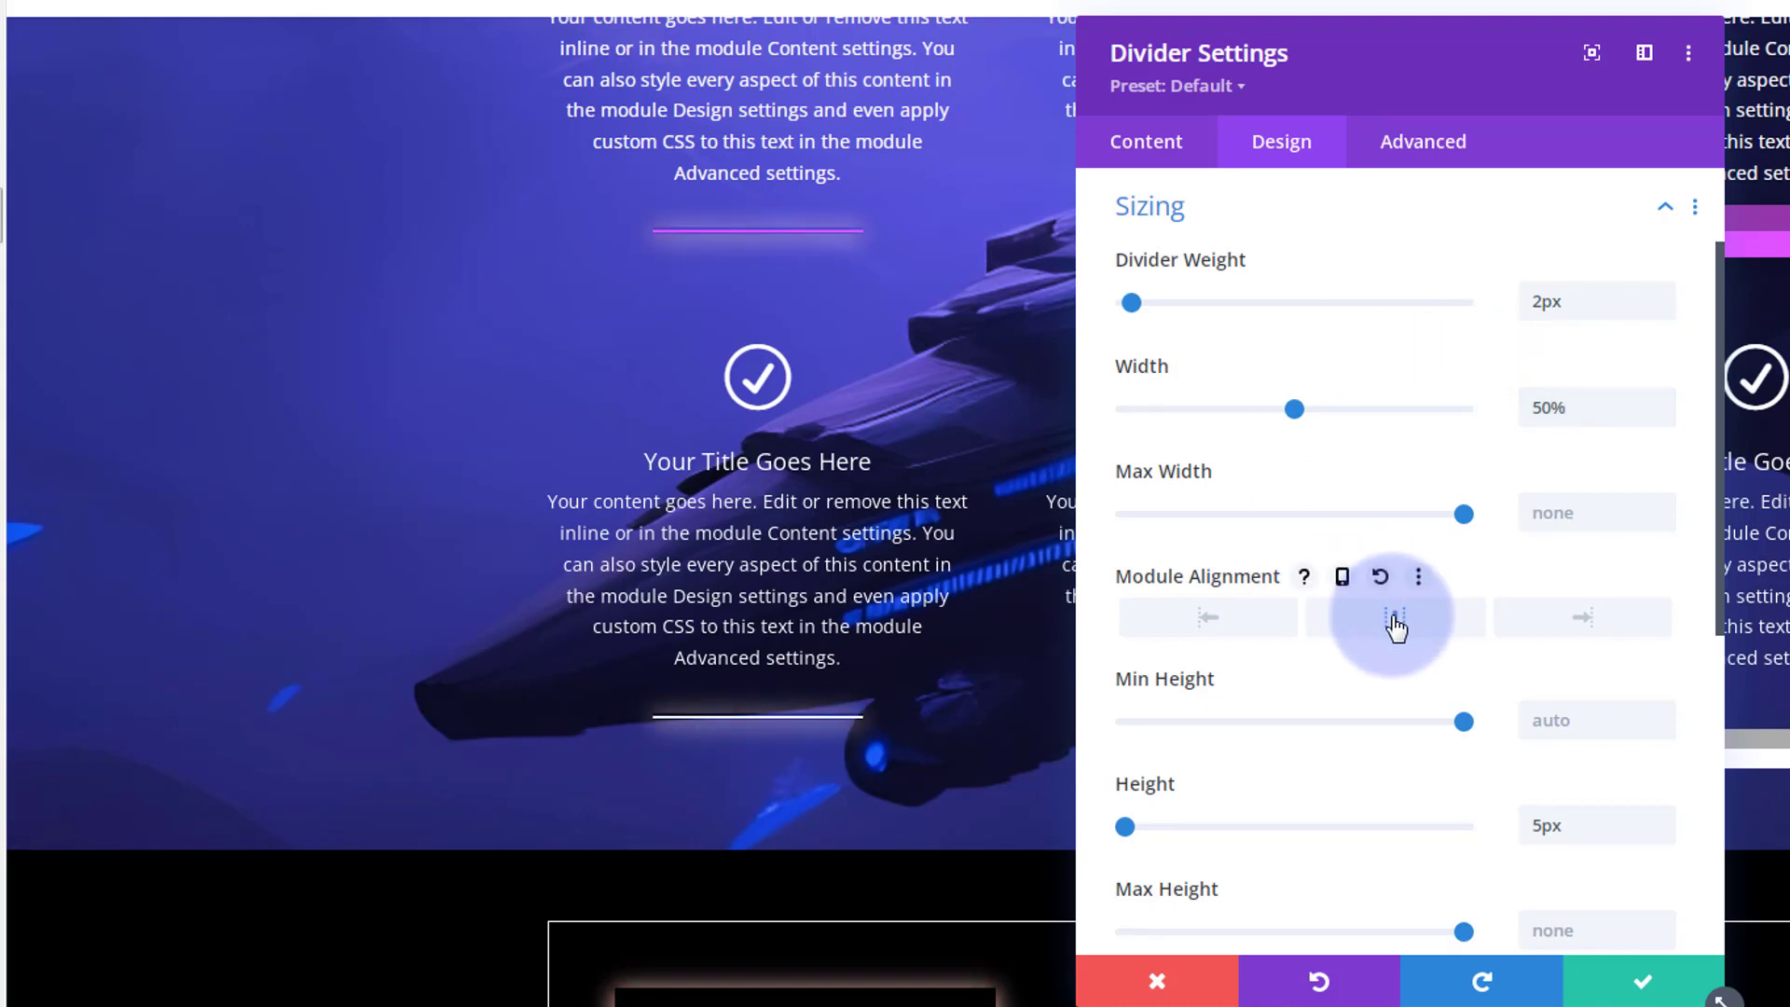
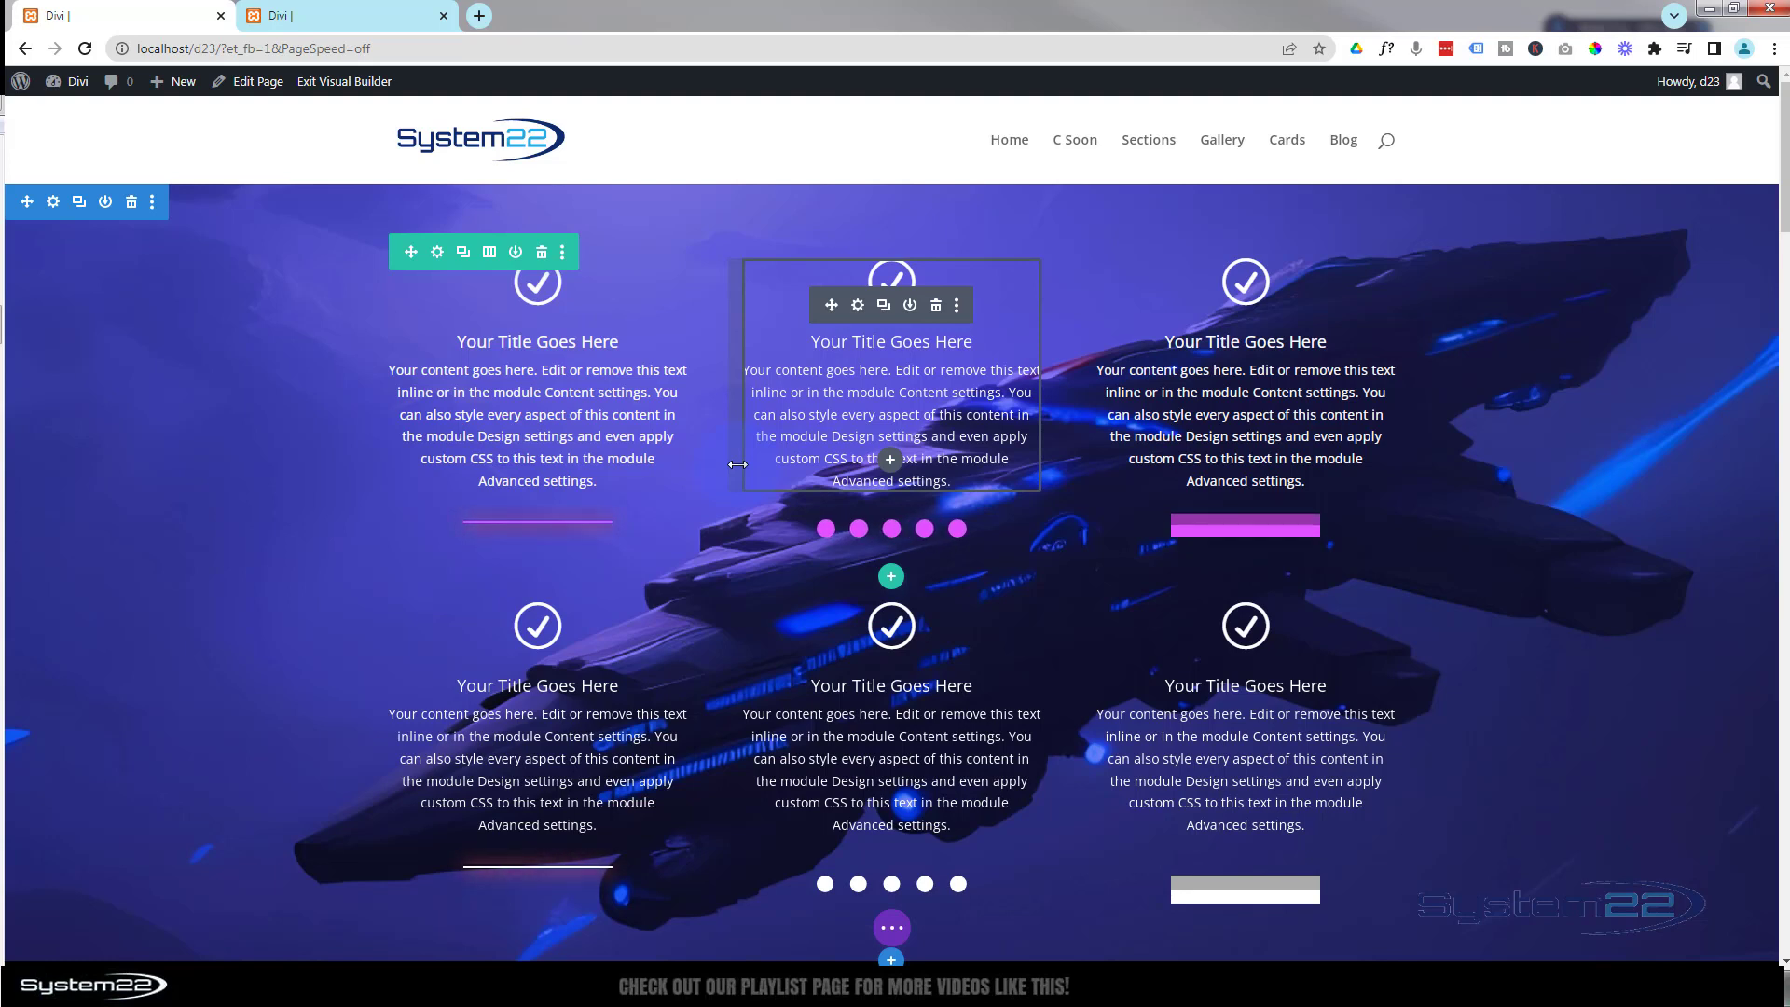
# Step: Open the code module beneath the top-row glowing divider and examine the dcss class and its glow keyframes
pyautogui.click(874, 923)
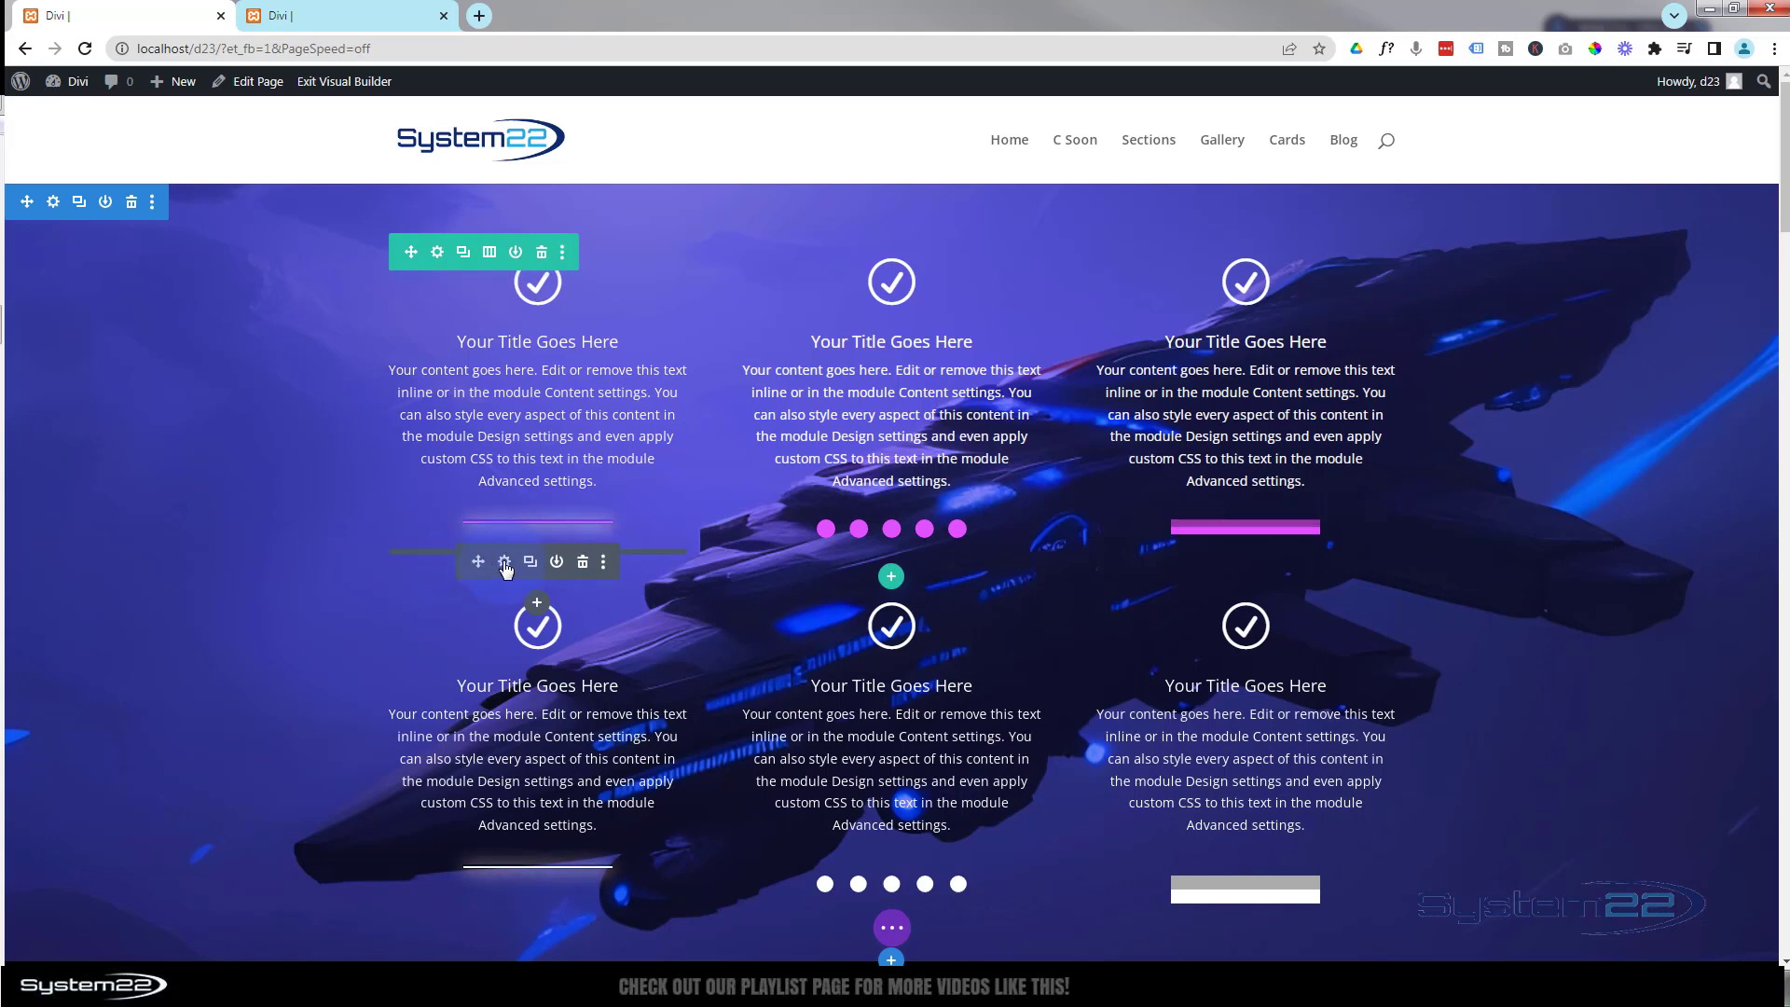
pyautogui.click(504, 562)
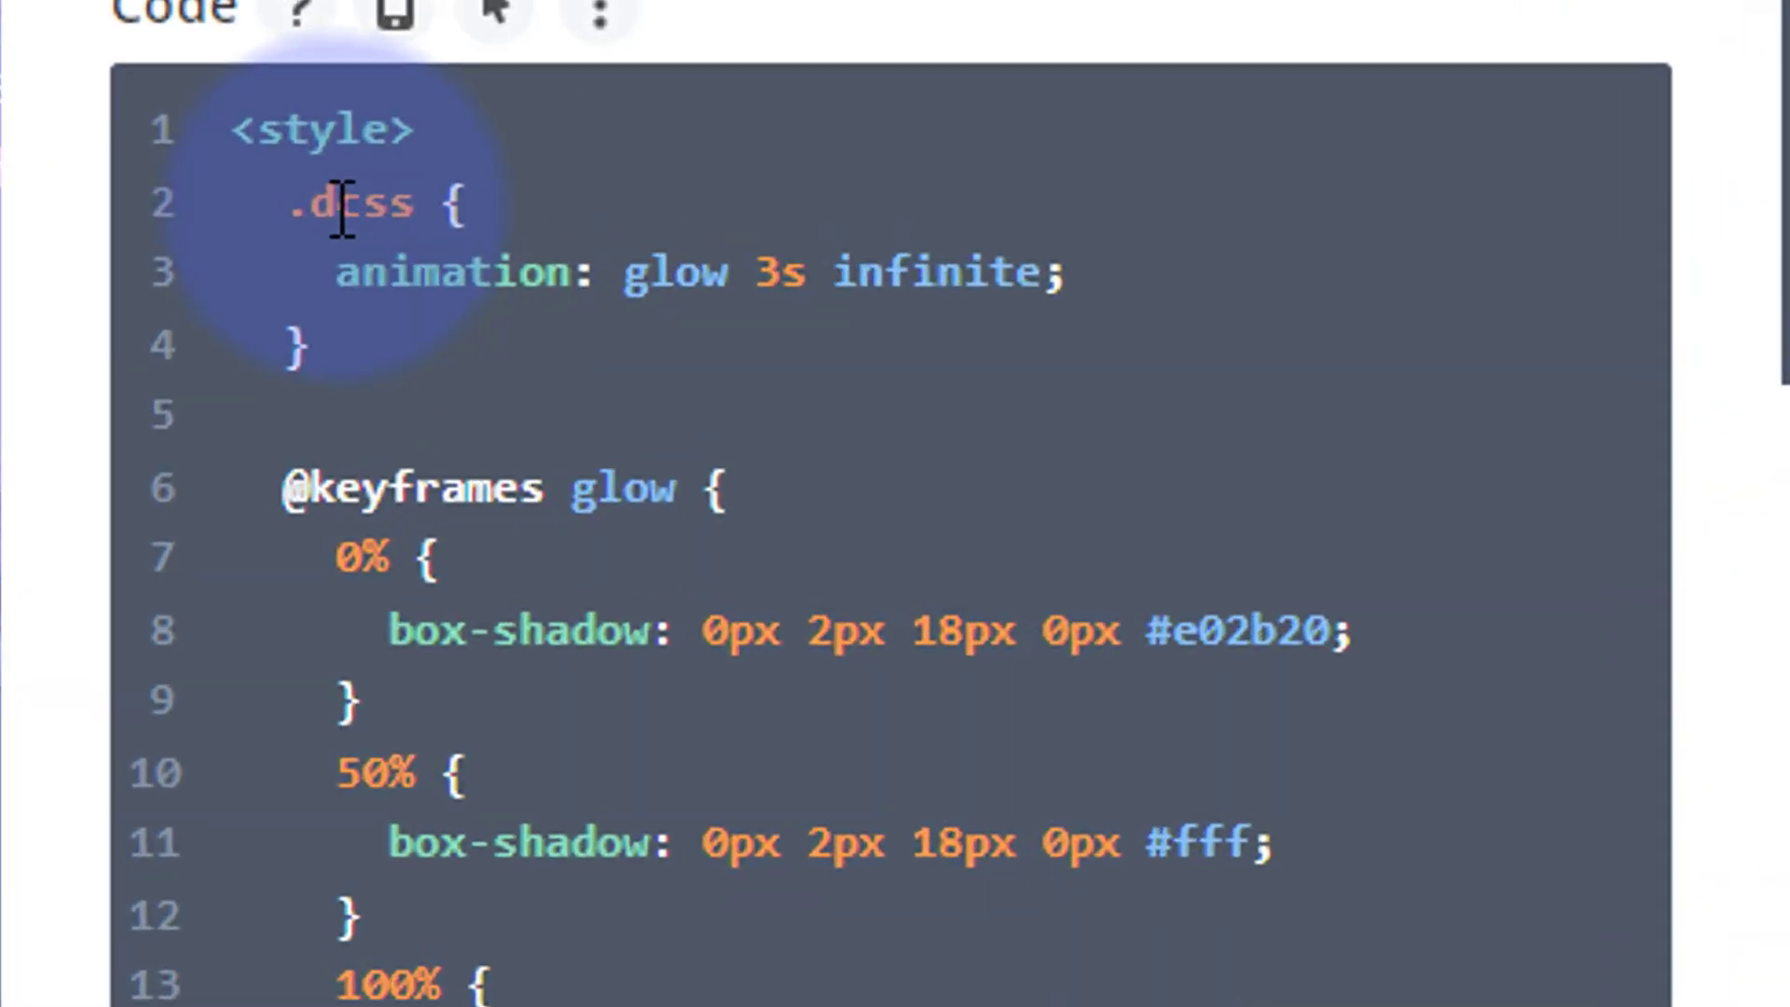
pyautogui.moveTo(252, 172); pyautogui.dragTo(360, 172)
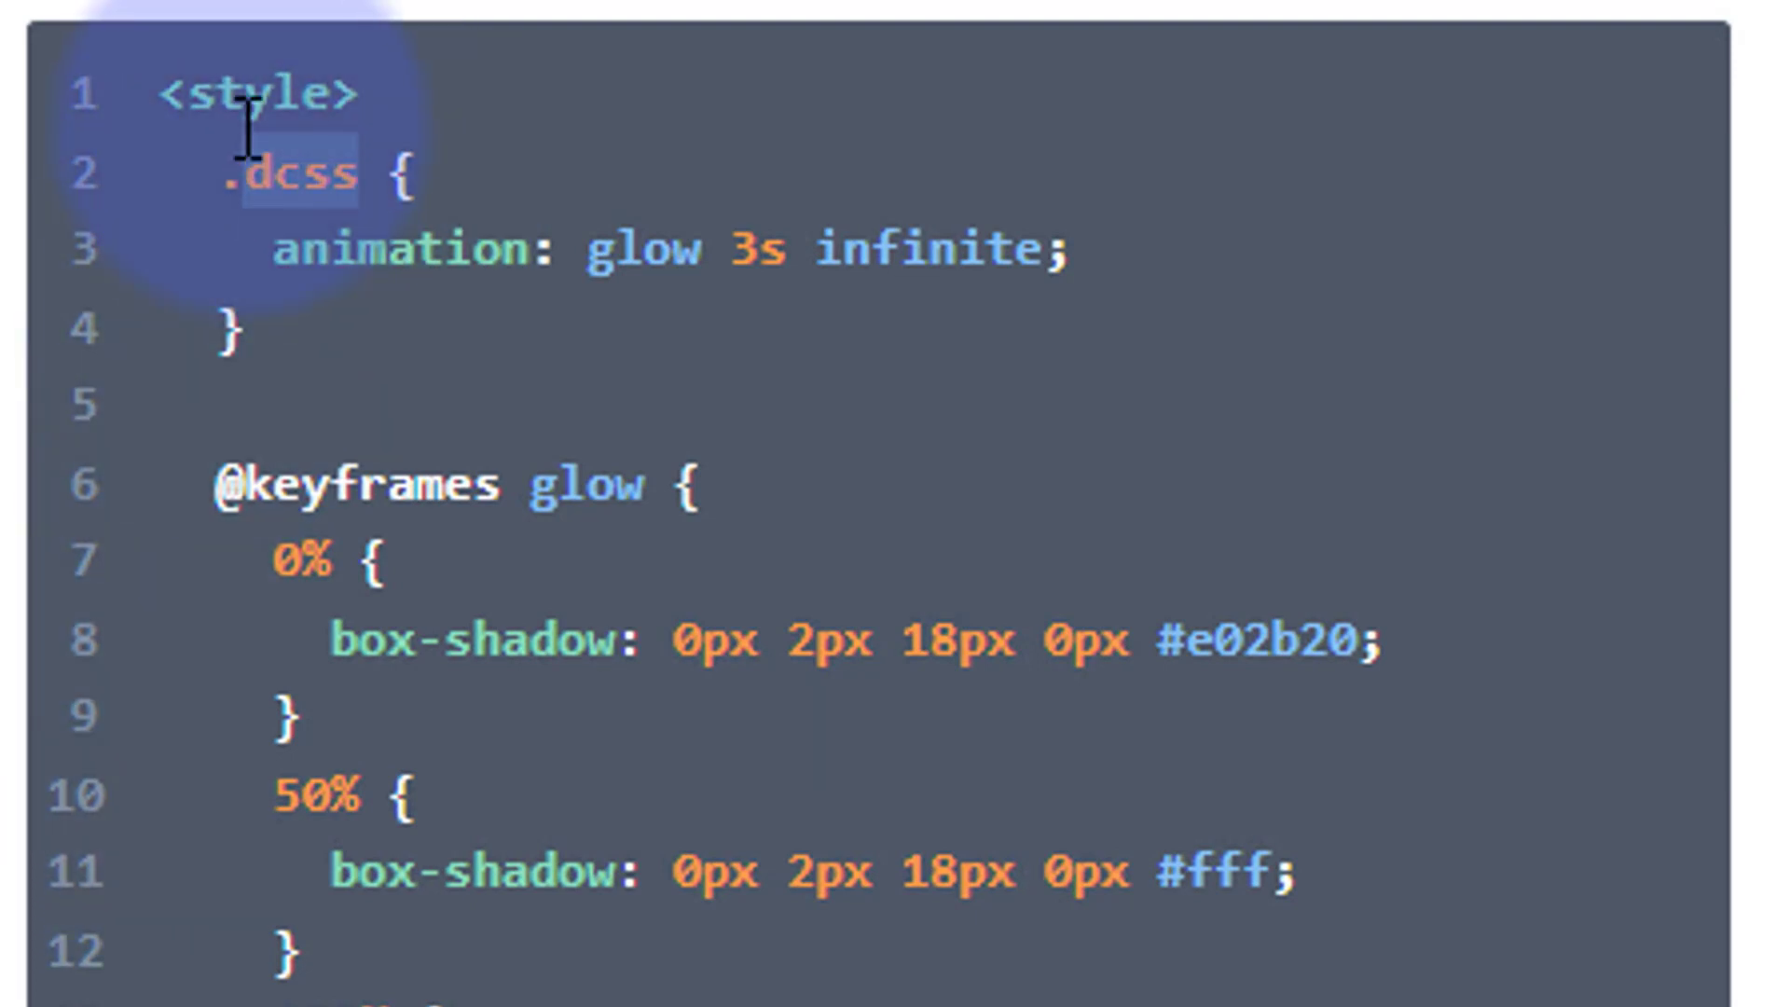
pyautogui.click(260, 168)
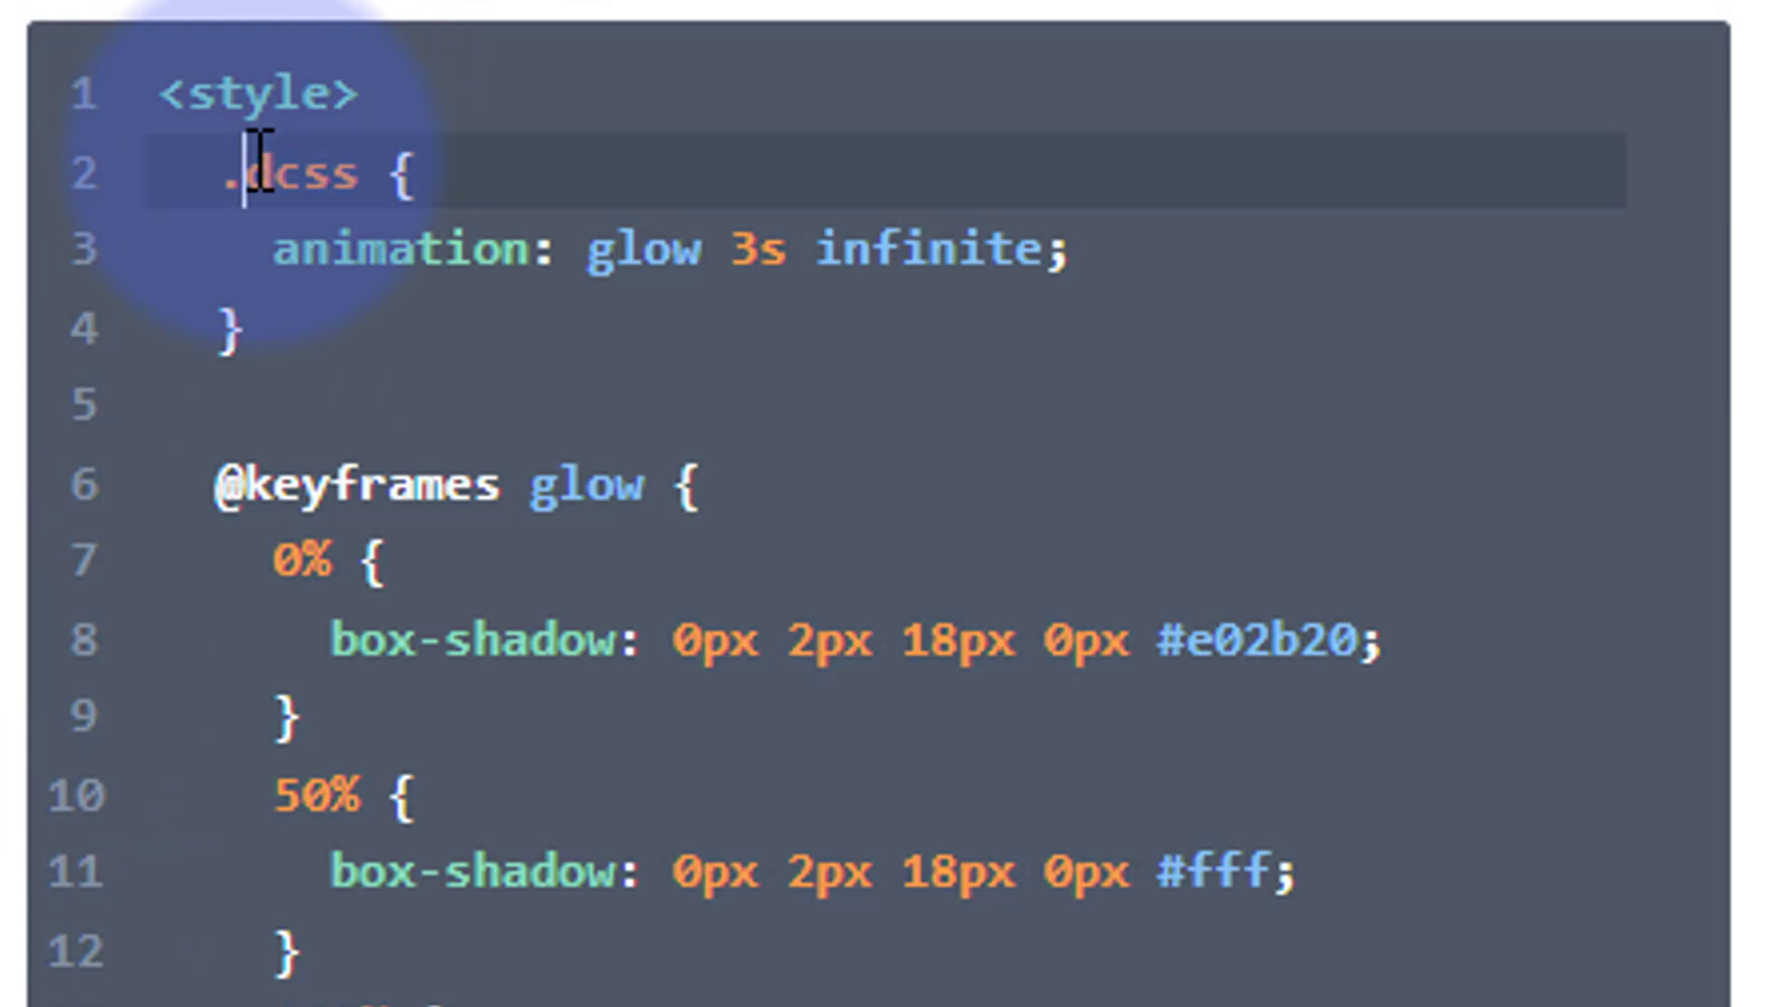
pyautogui.moveTo(259, 168); pyautogui.dragTo(366, 168)
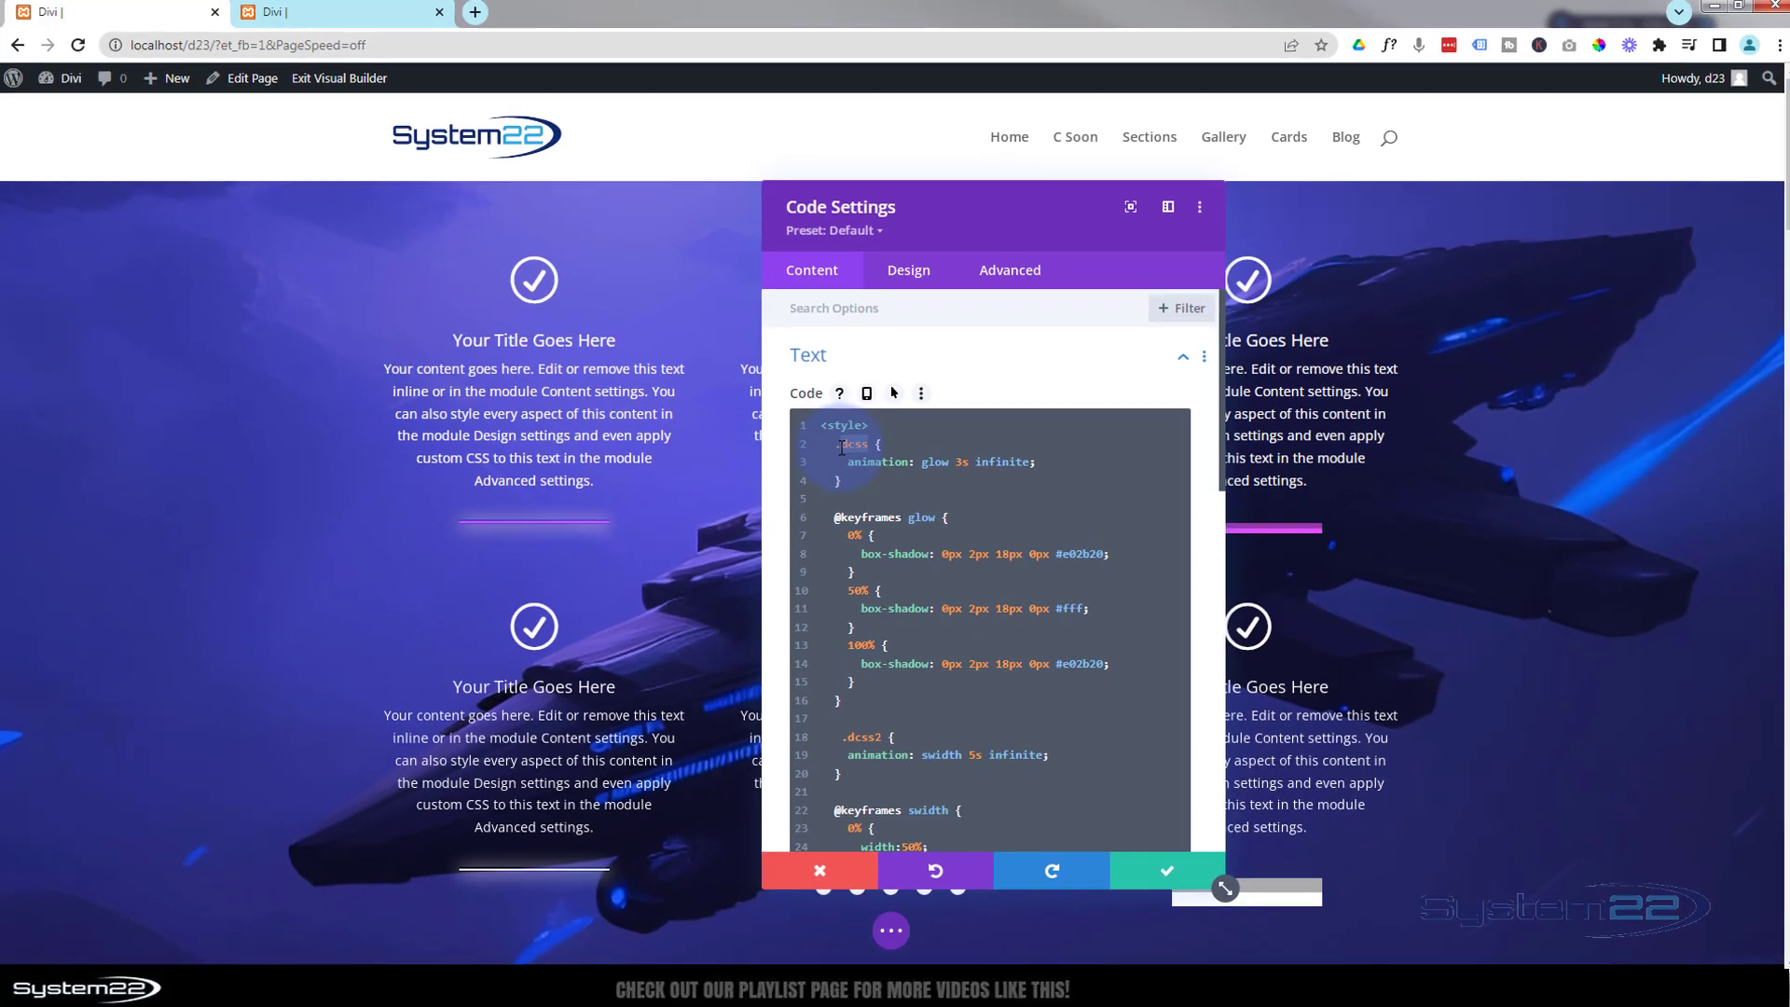
pyautogui.click(303, 174)
pyautogui.doubleClick(857, 445)
pyautogui.scroll(-3, 881, 504)
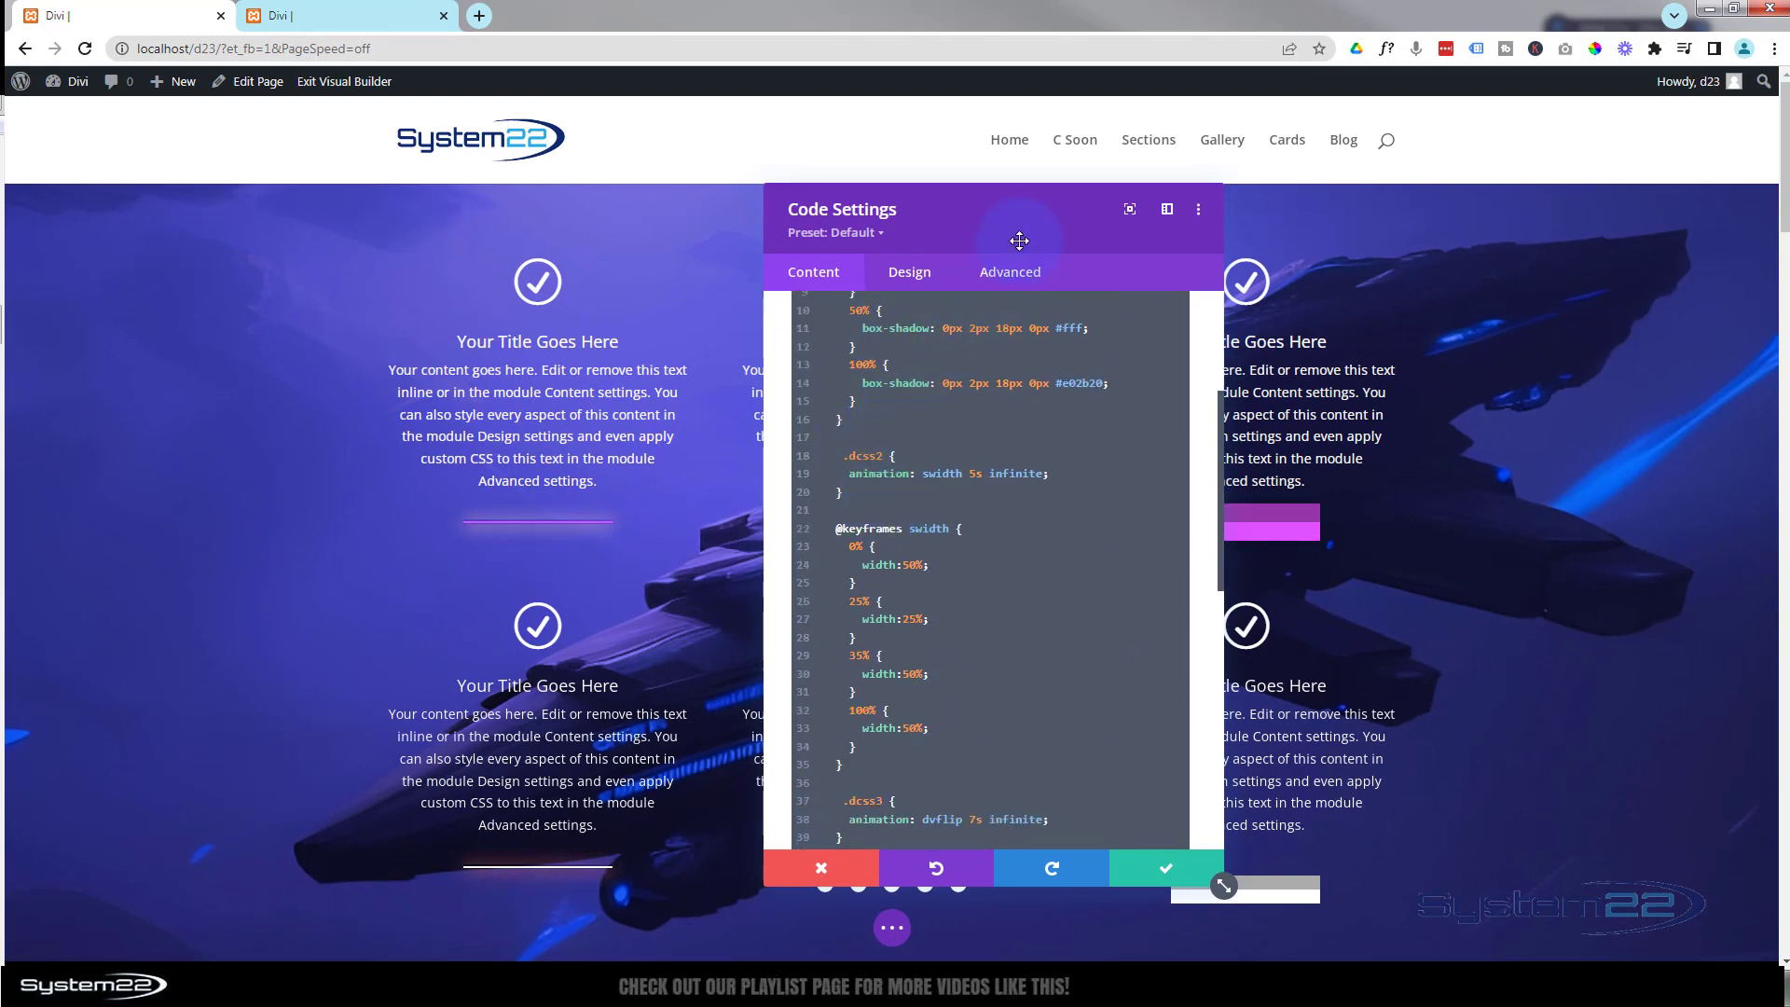
# Step: Review the swidth keyframes, copy the class name dcss2 from the code, and save the code module
pyautogui.moveTo(1020, 239); pyautogui.dragTo(477, 249)
pyautogui.click(601, 515)
pyautogui.scroll(-1, 601, 516)
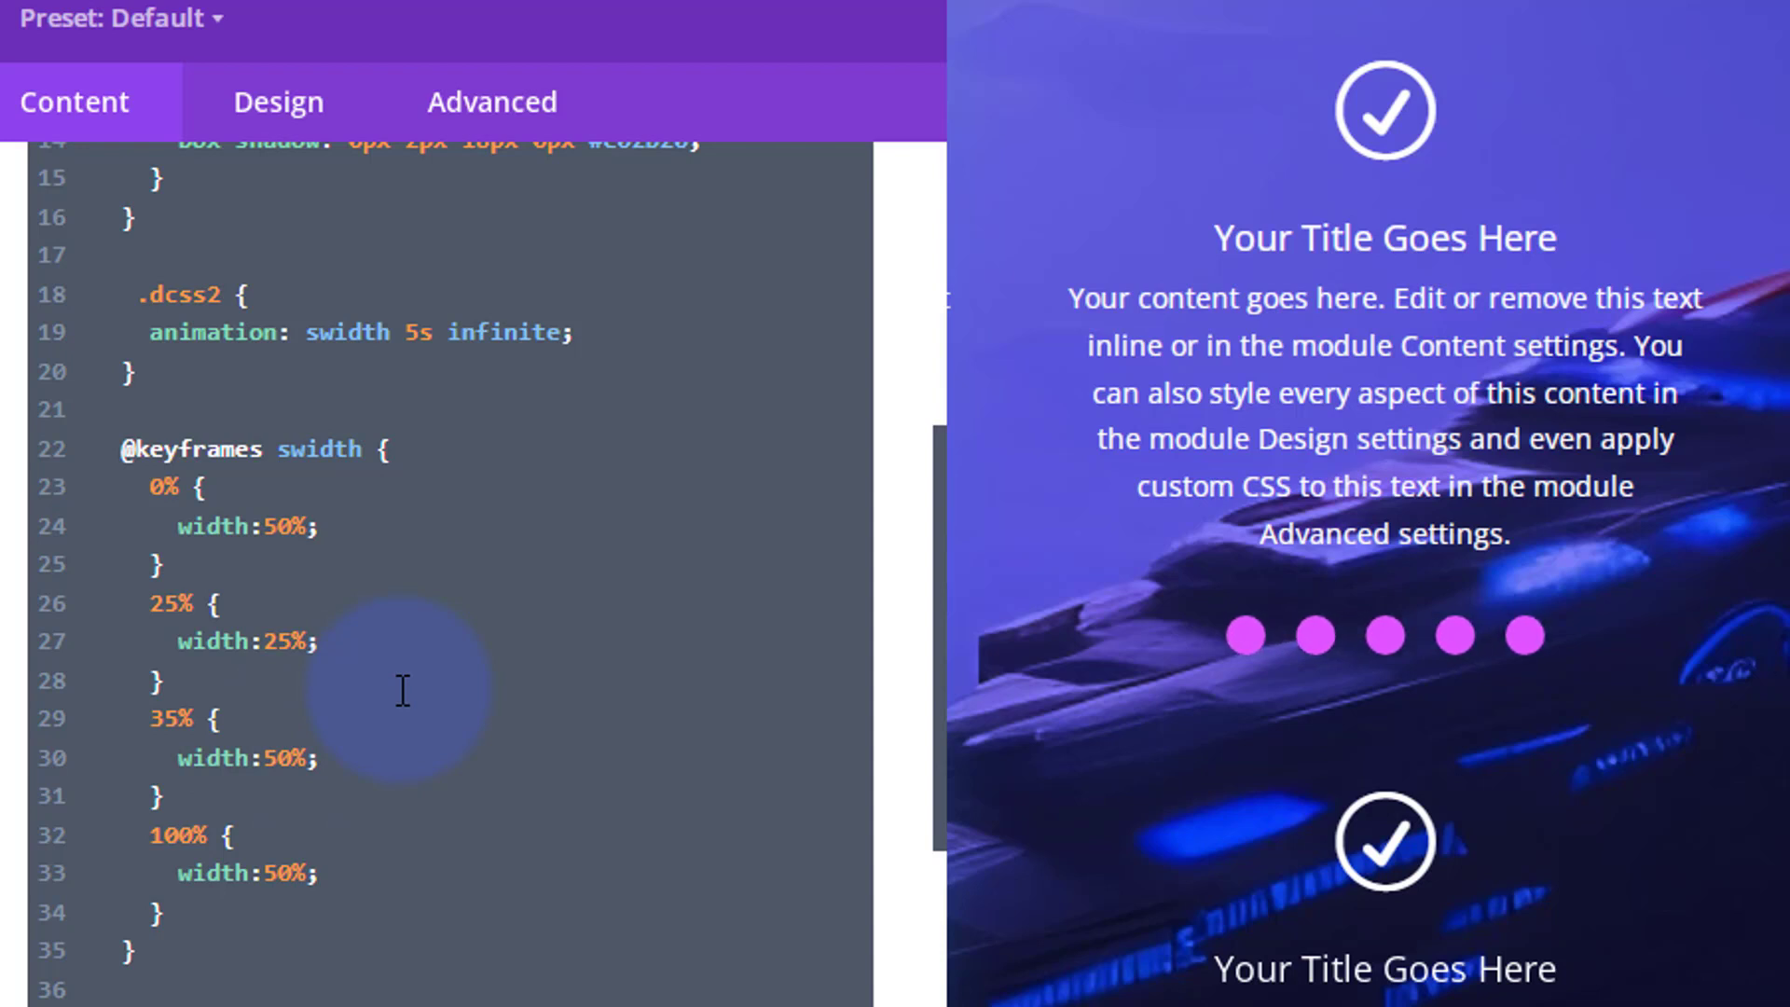
pyautogui.scroll(3, 193, 478)
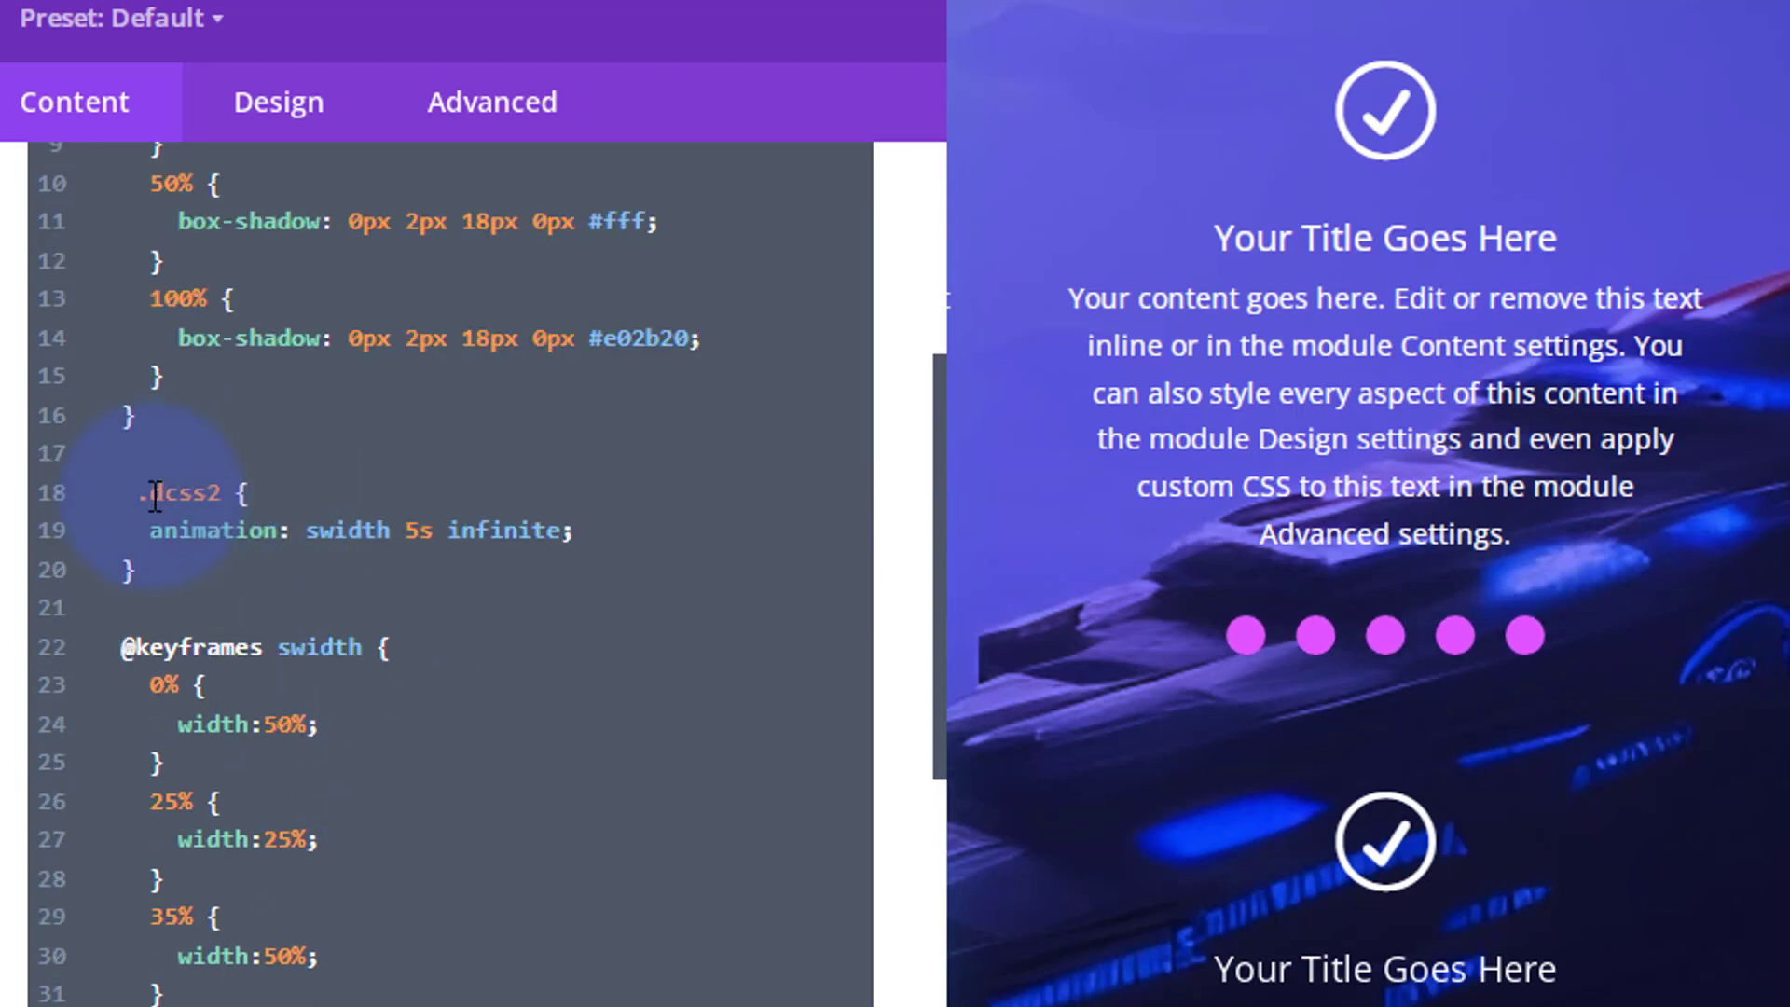
pyautogui.doubleClick(154, 492)
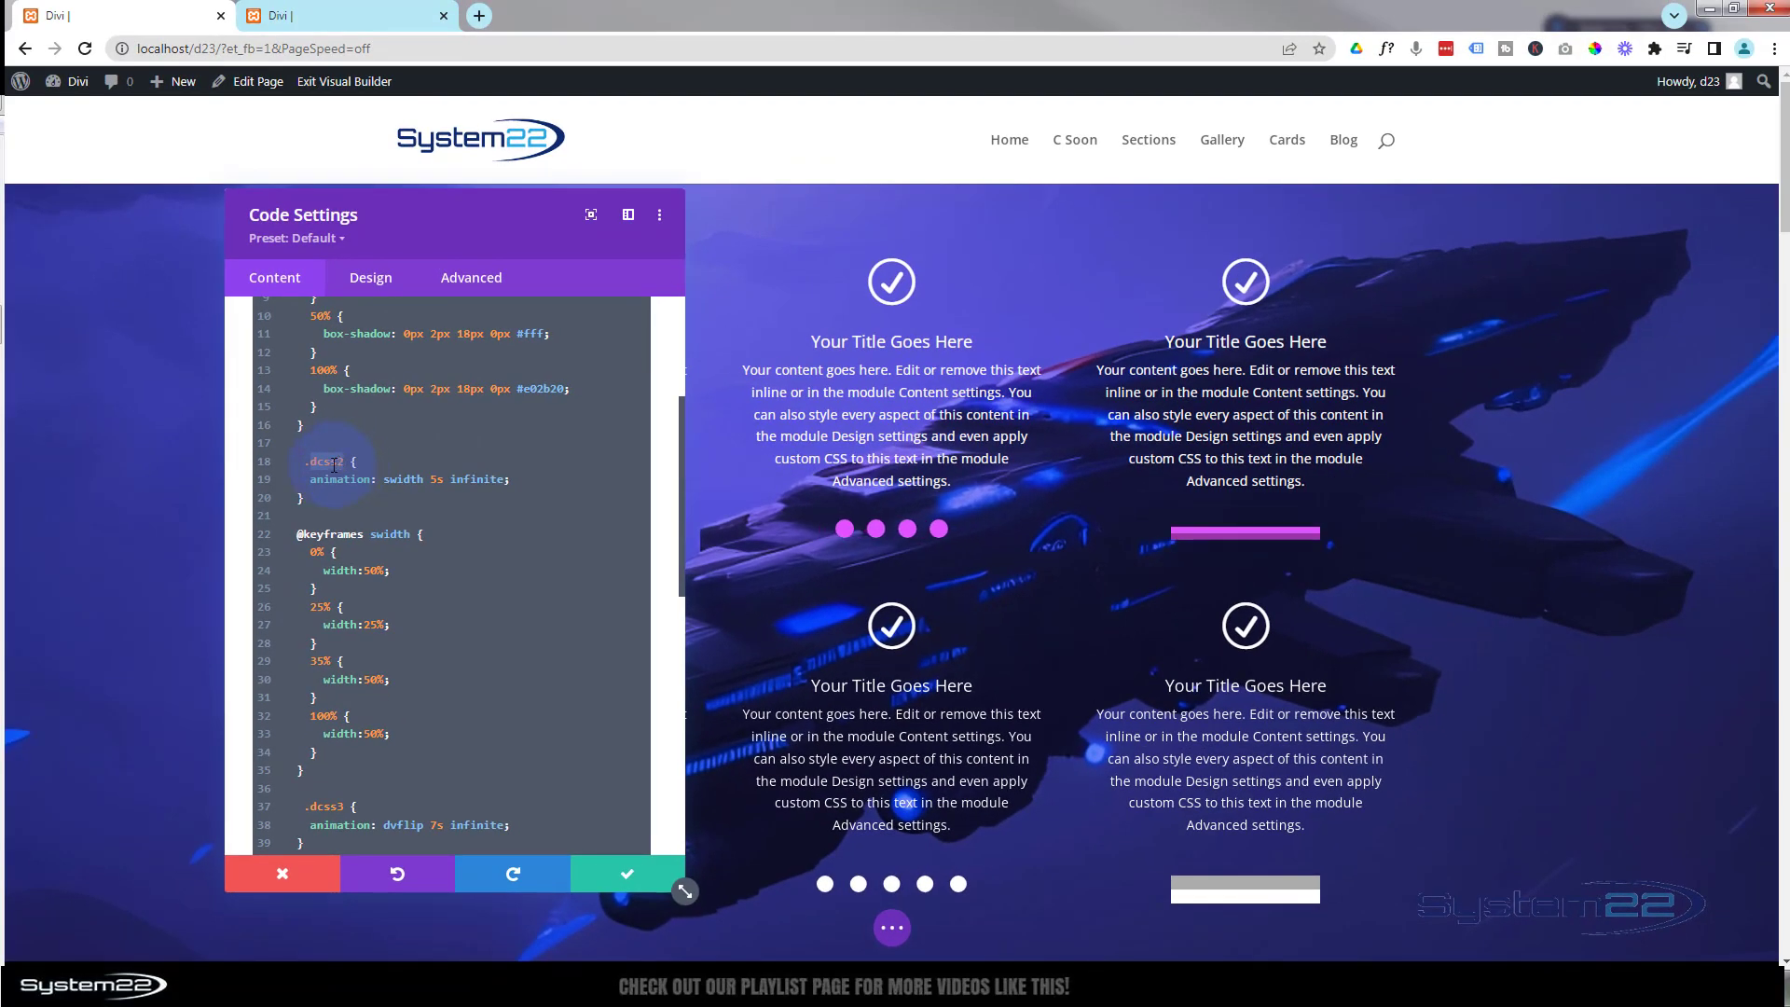
pyautogui.click(643, 868)
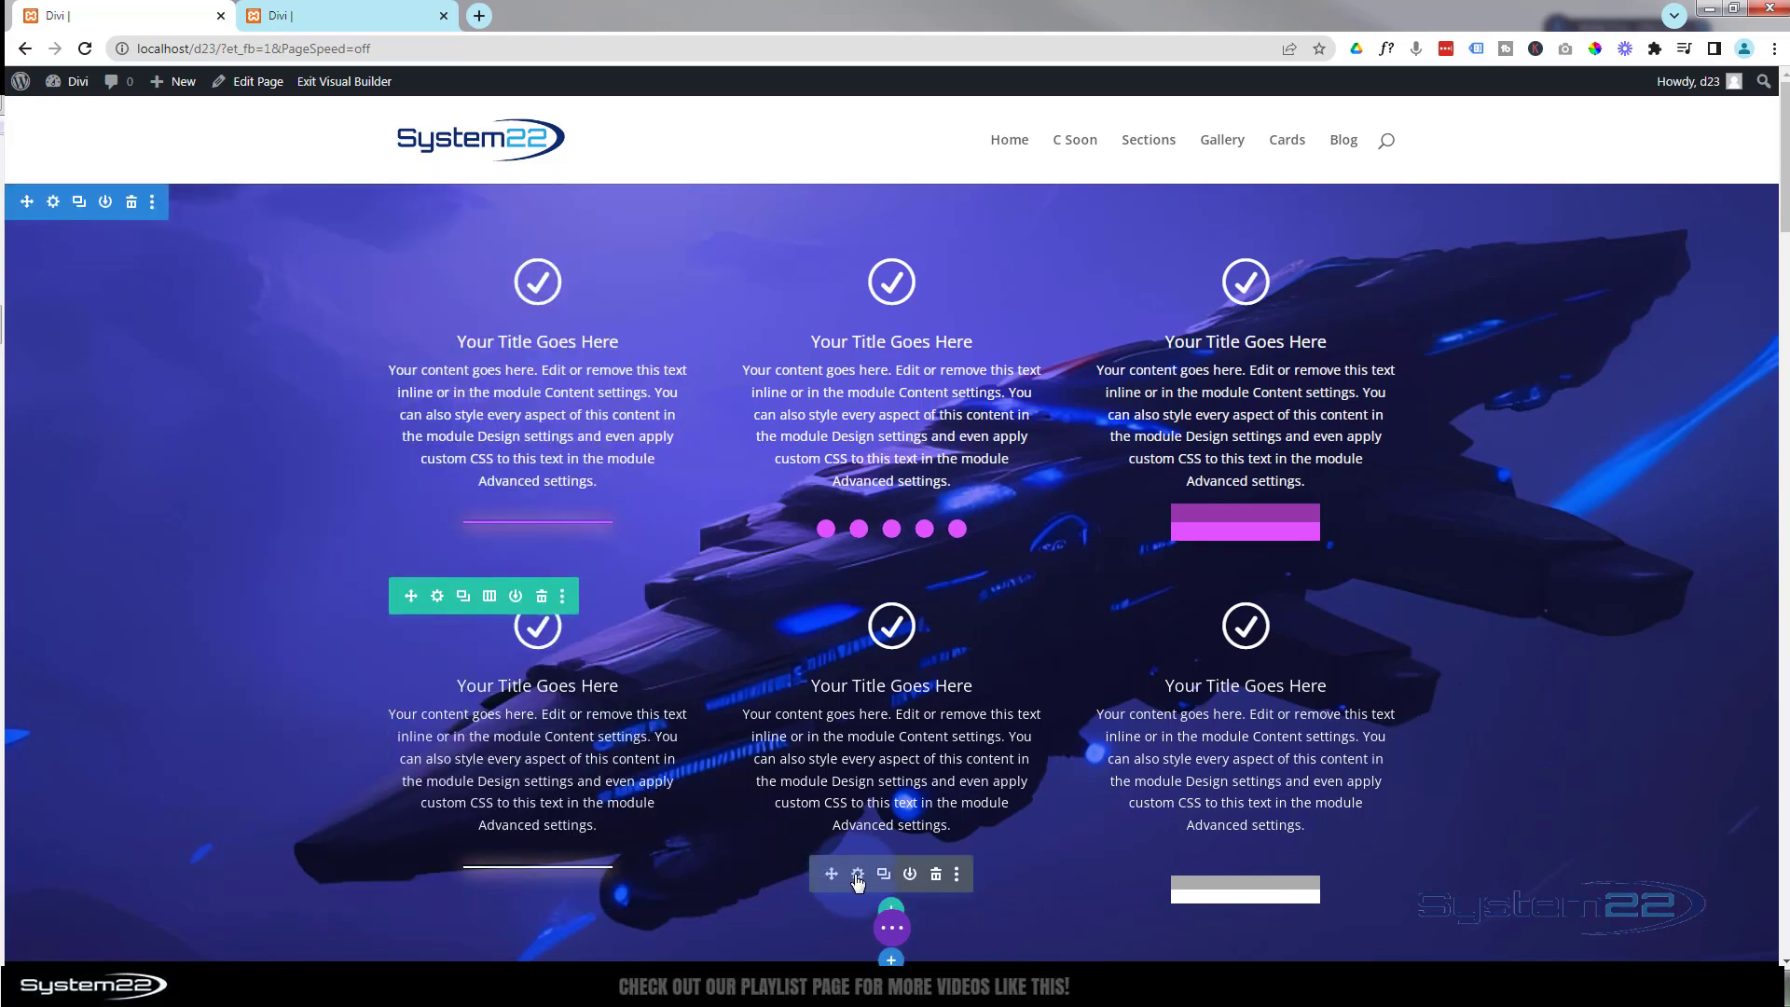
# Step: Assign the CSS class dcss2 to the white dotted divider under the lower middle blurb and save it
pyautogui.scroll(-1, 858, 880)
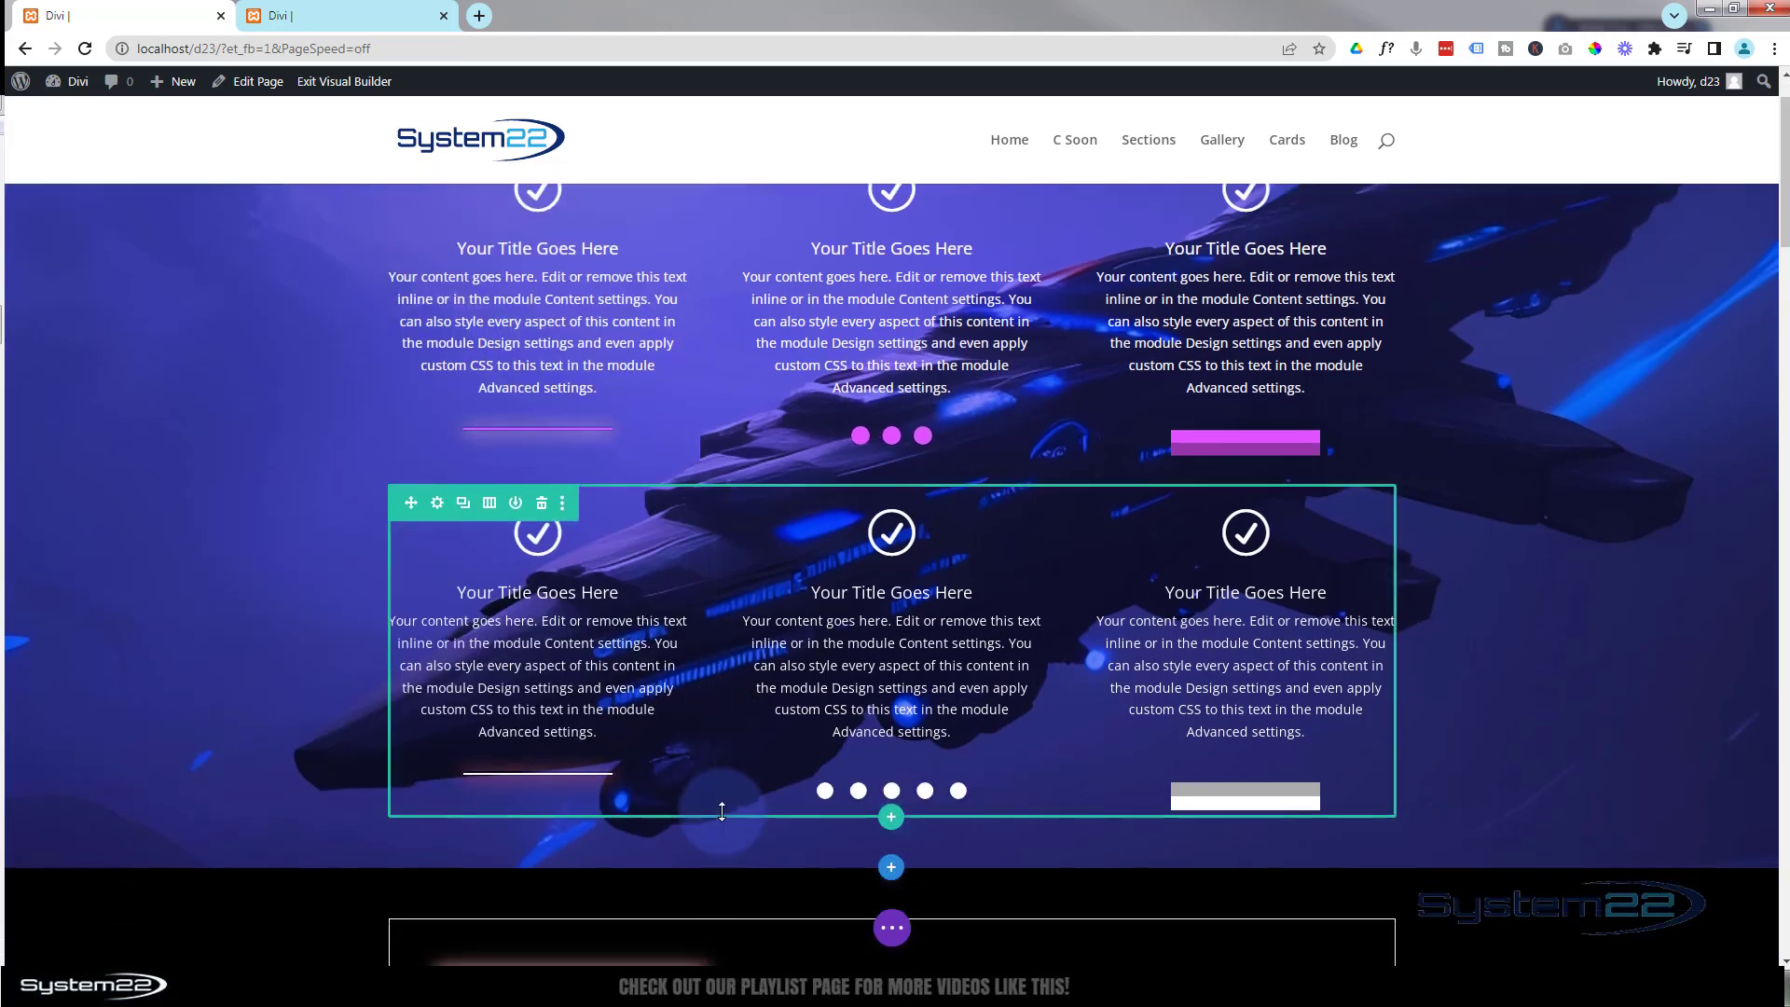
pyautogui.click(858, 783)
pyautogui.click(468, 280)
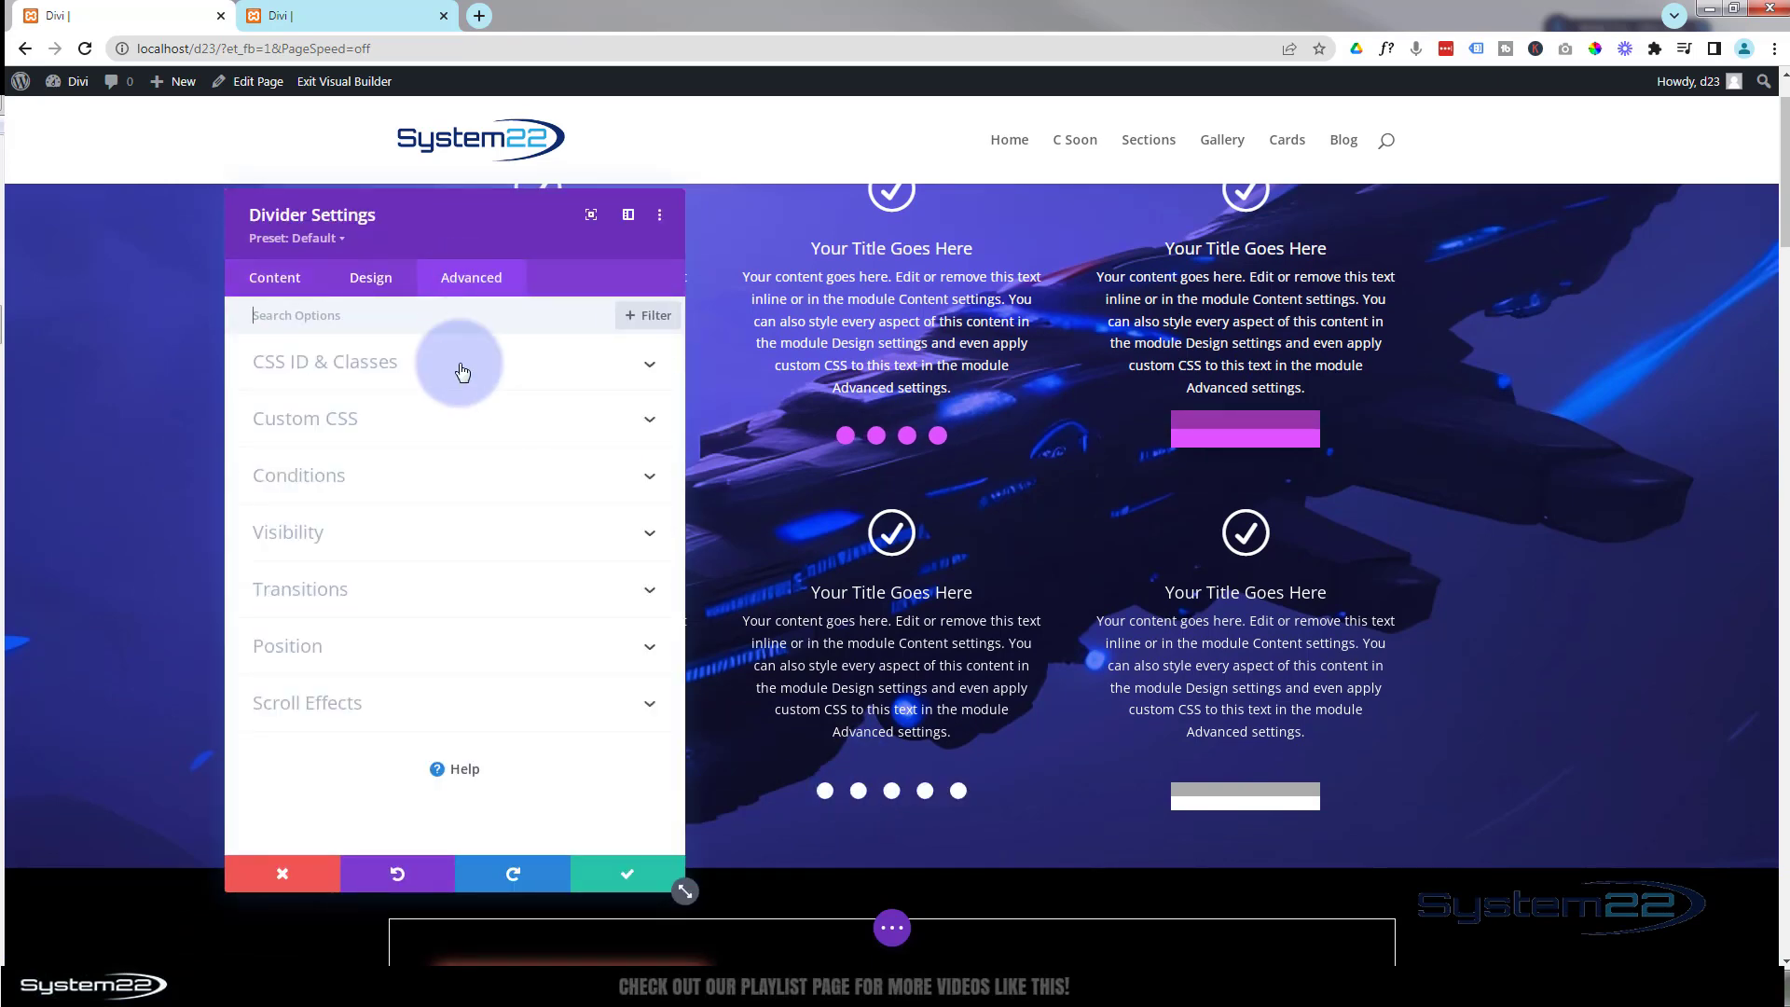
pyautogui.click(463, 364)
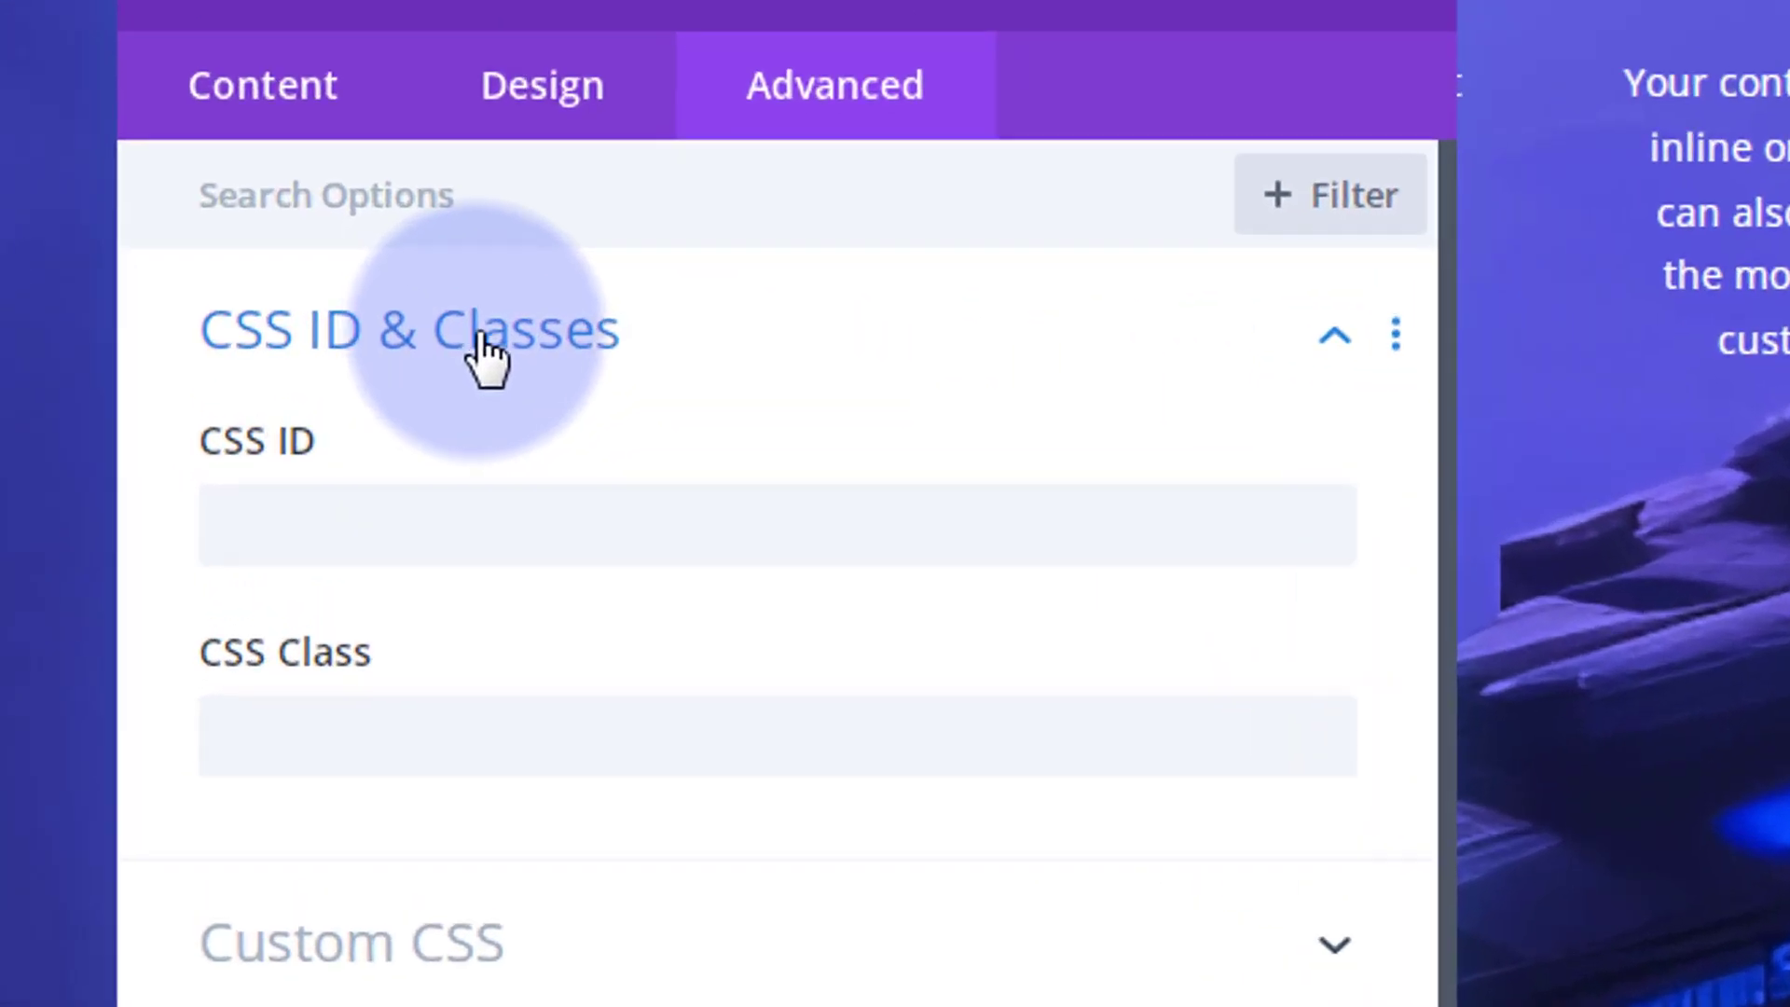
pyautogui.click(316, 436)
pyautogui.click(246, 768)
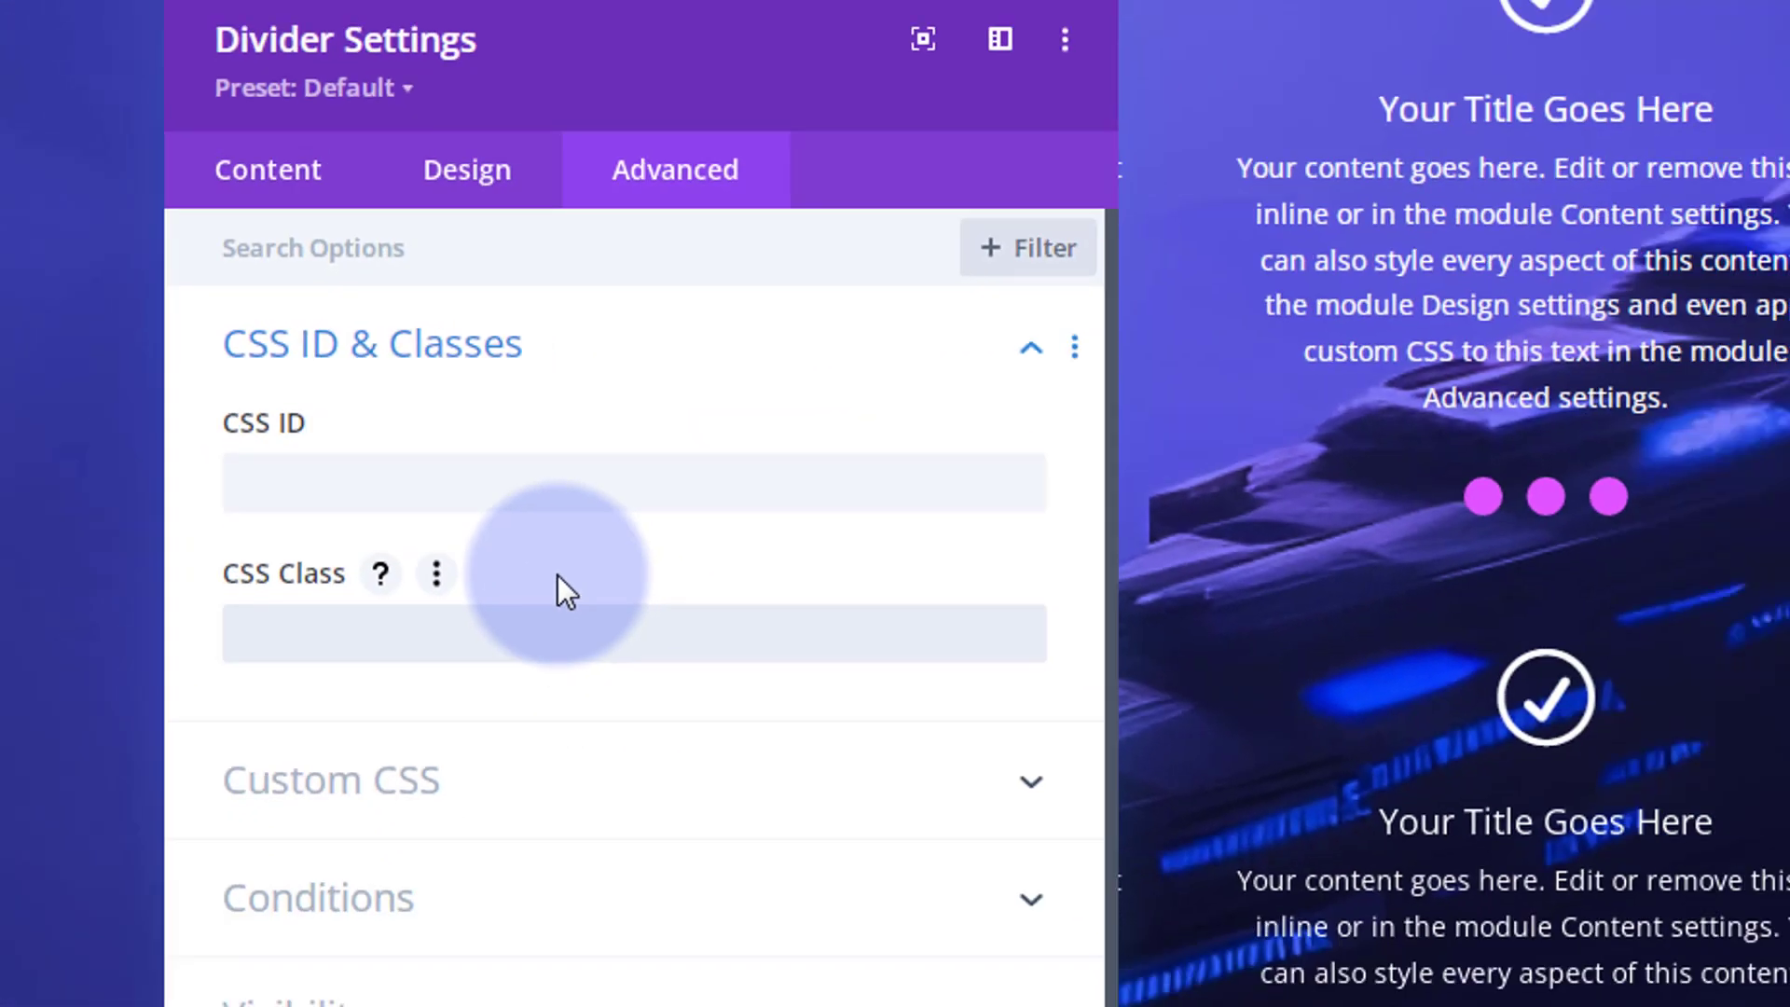
pyautogui.write('dcss2')
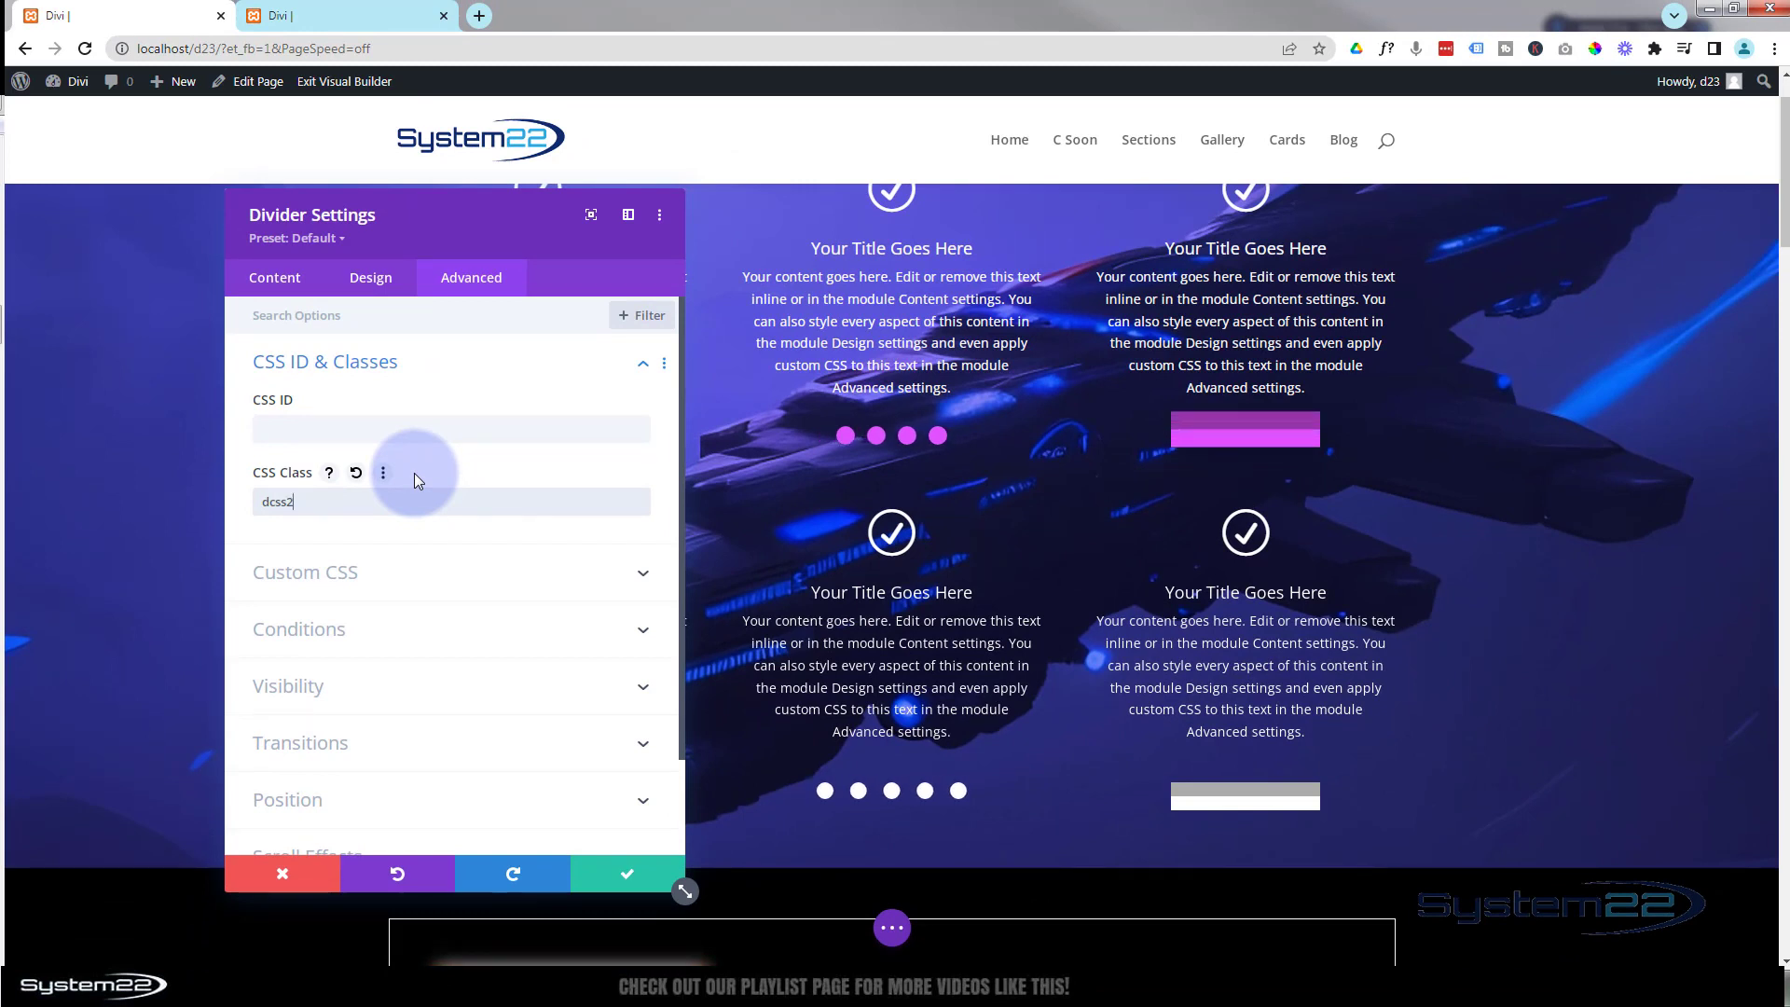
pyautogui.click(624, 862)
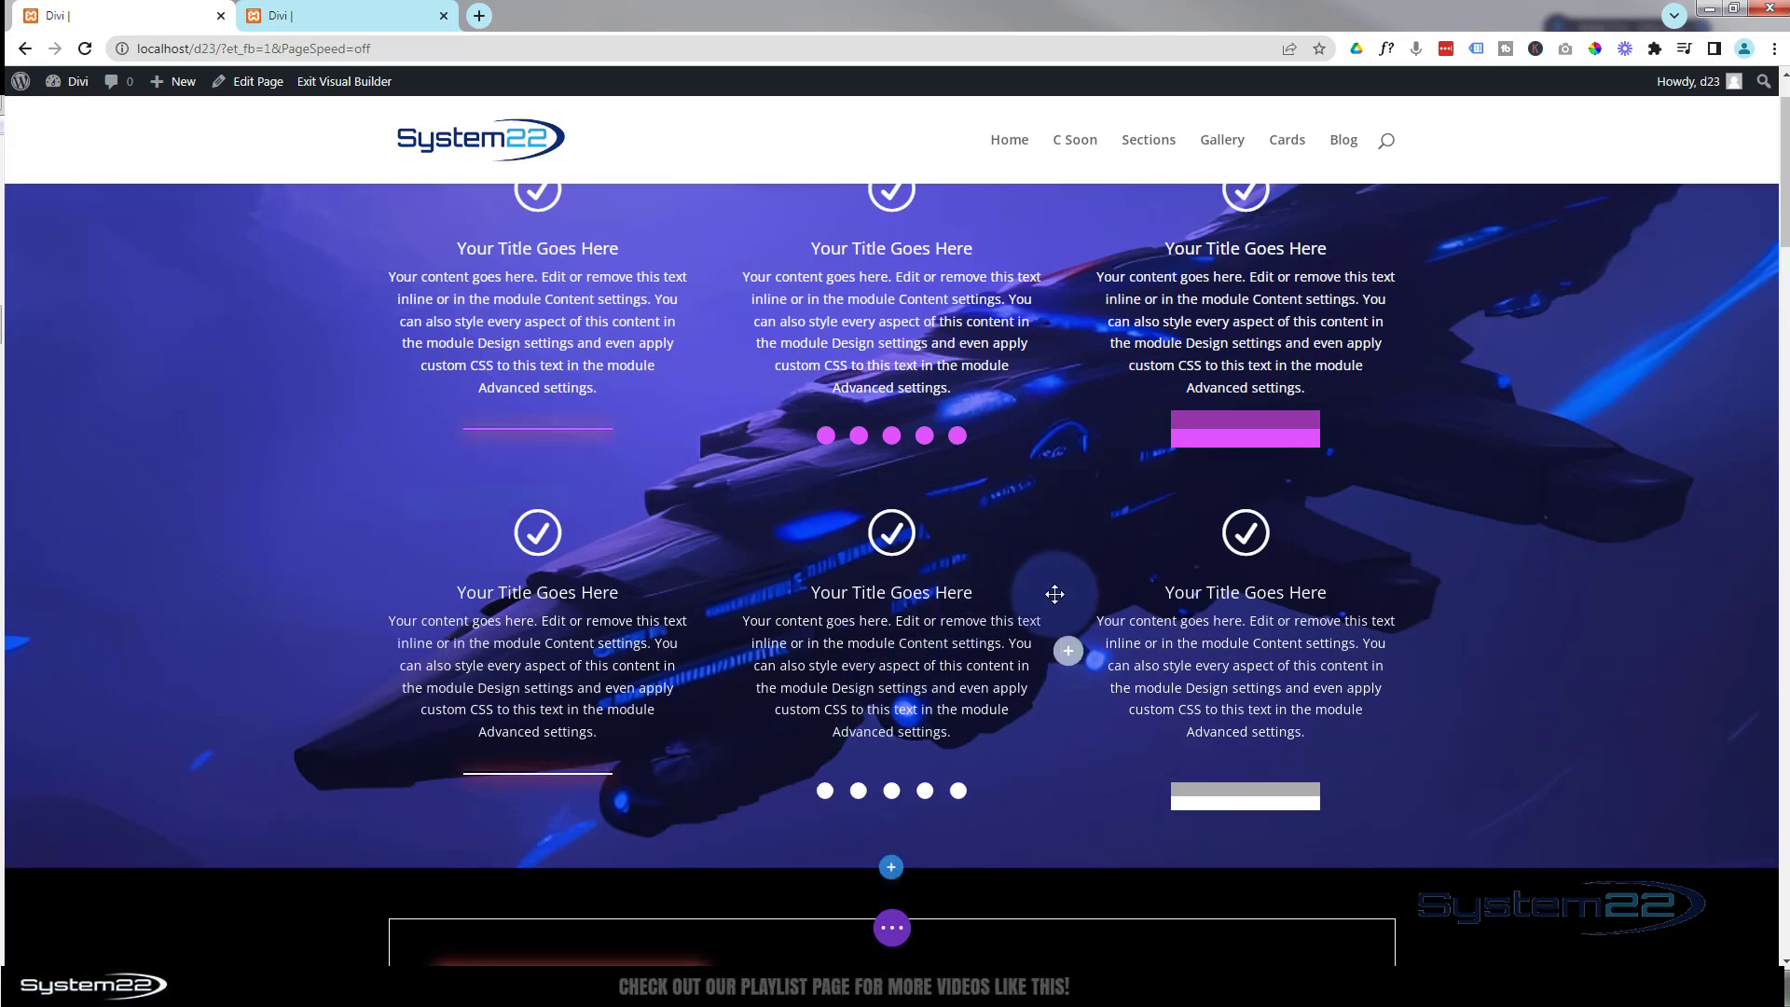
# Step: Reopen the code module and examine the dcss3 class's dvflip animation duration and keyframes
pyautogui.scroll(1, 1054, 597)
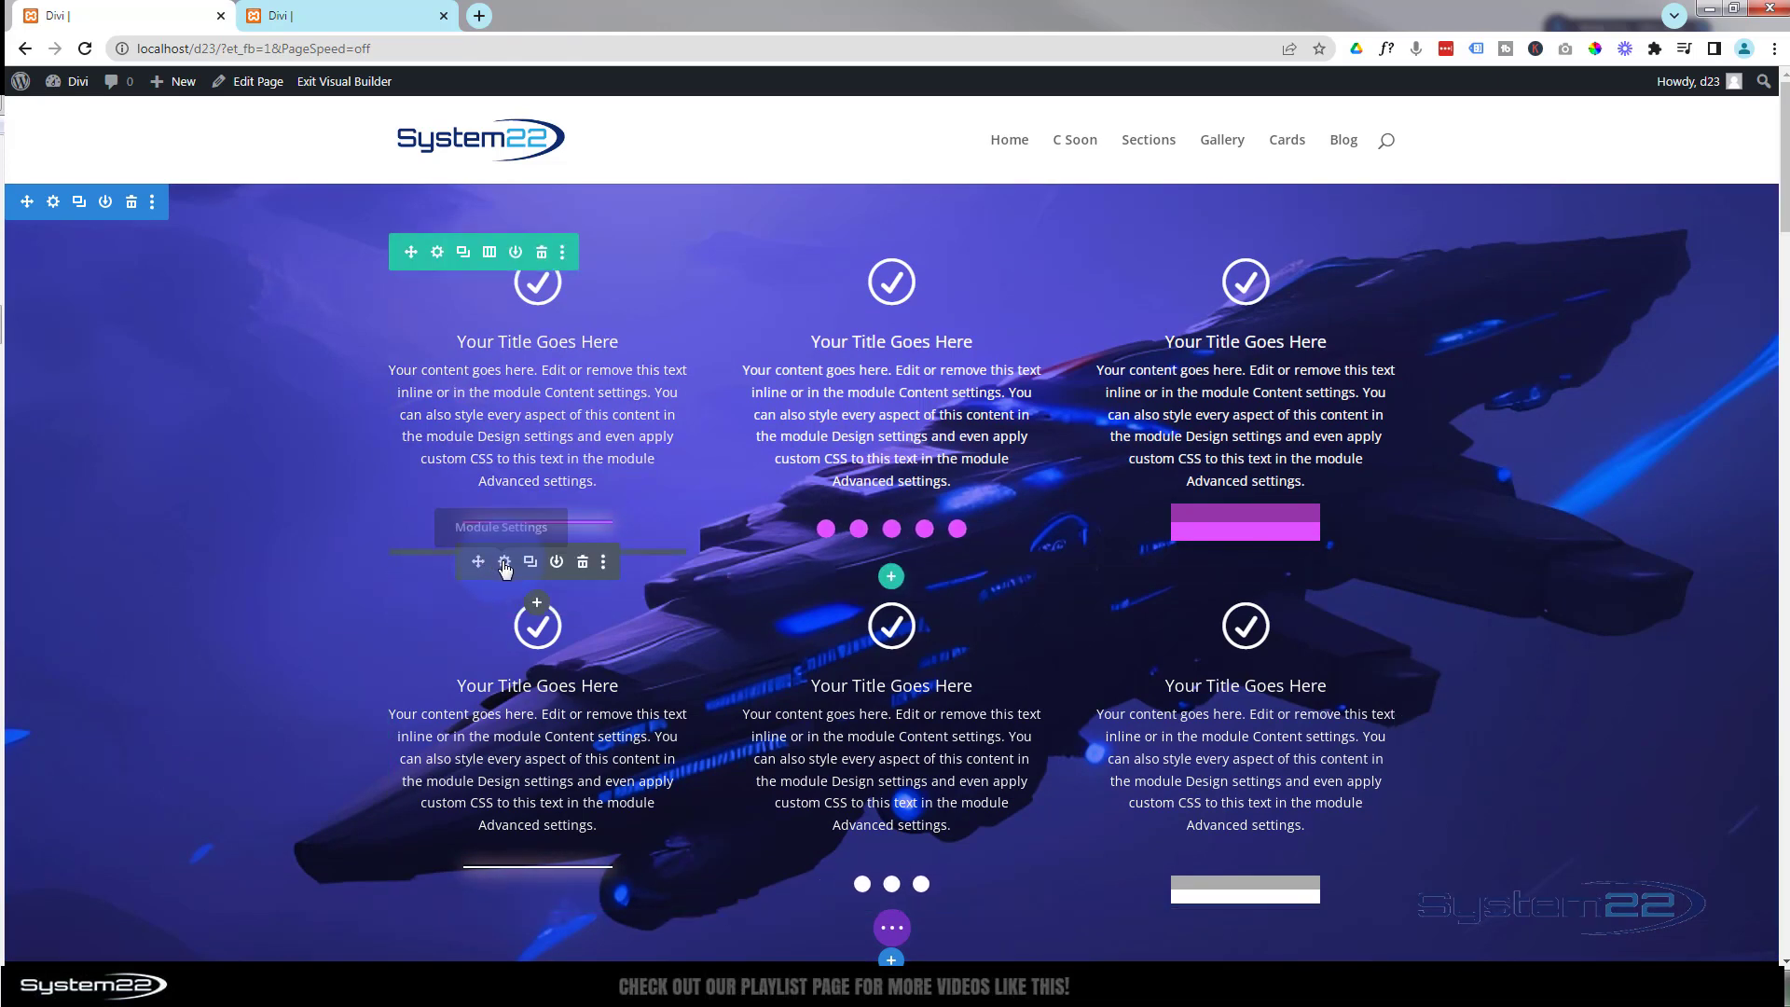
pyautogui.click(505, 562)
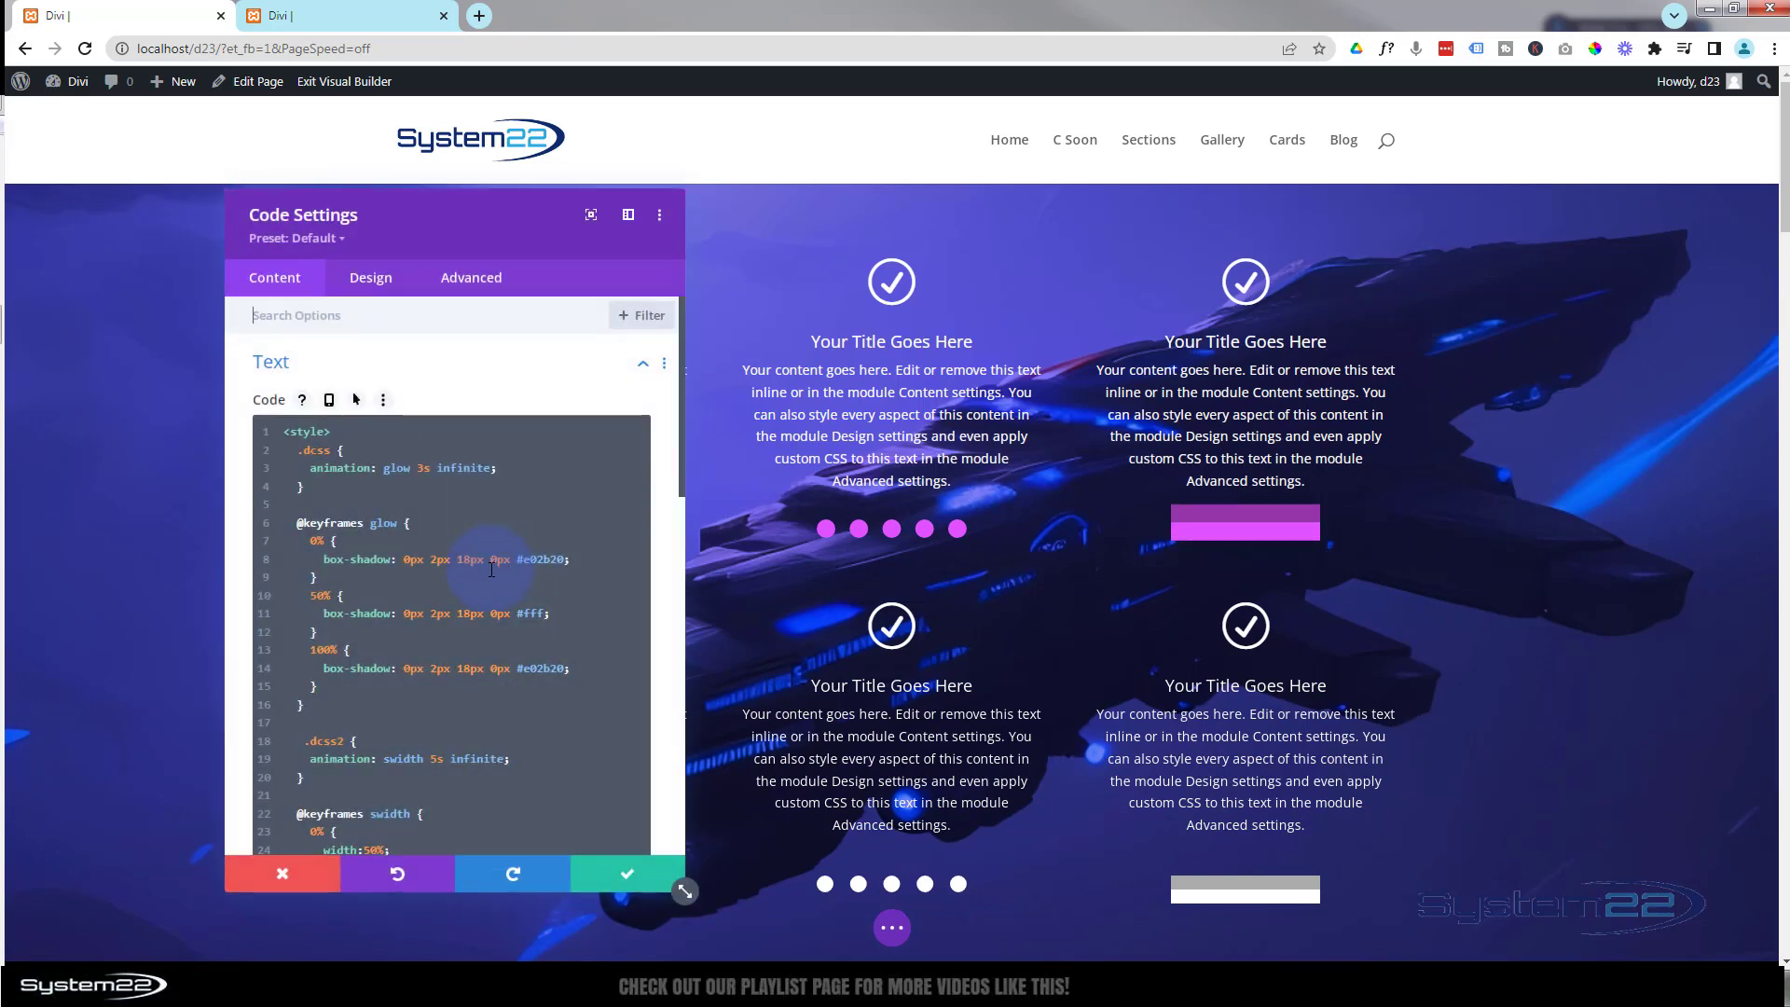
pyautogui.scroll(-3, 492, 569)
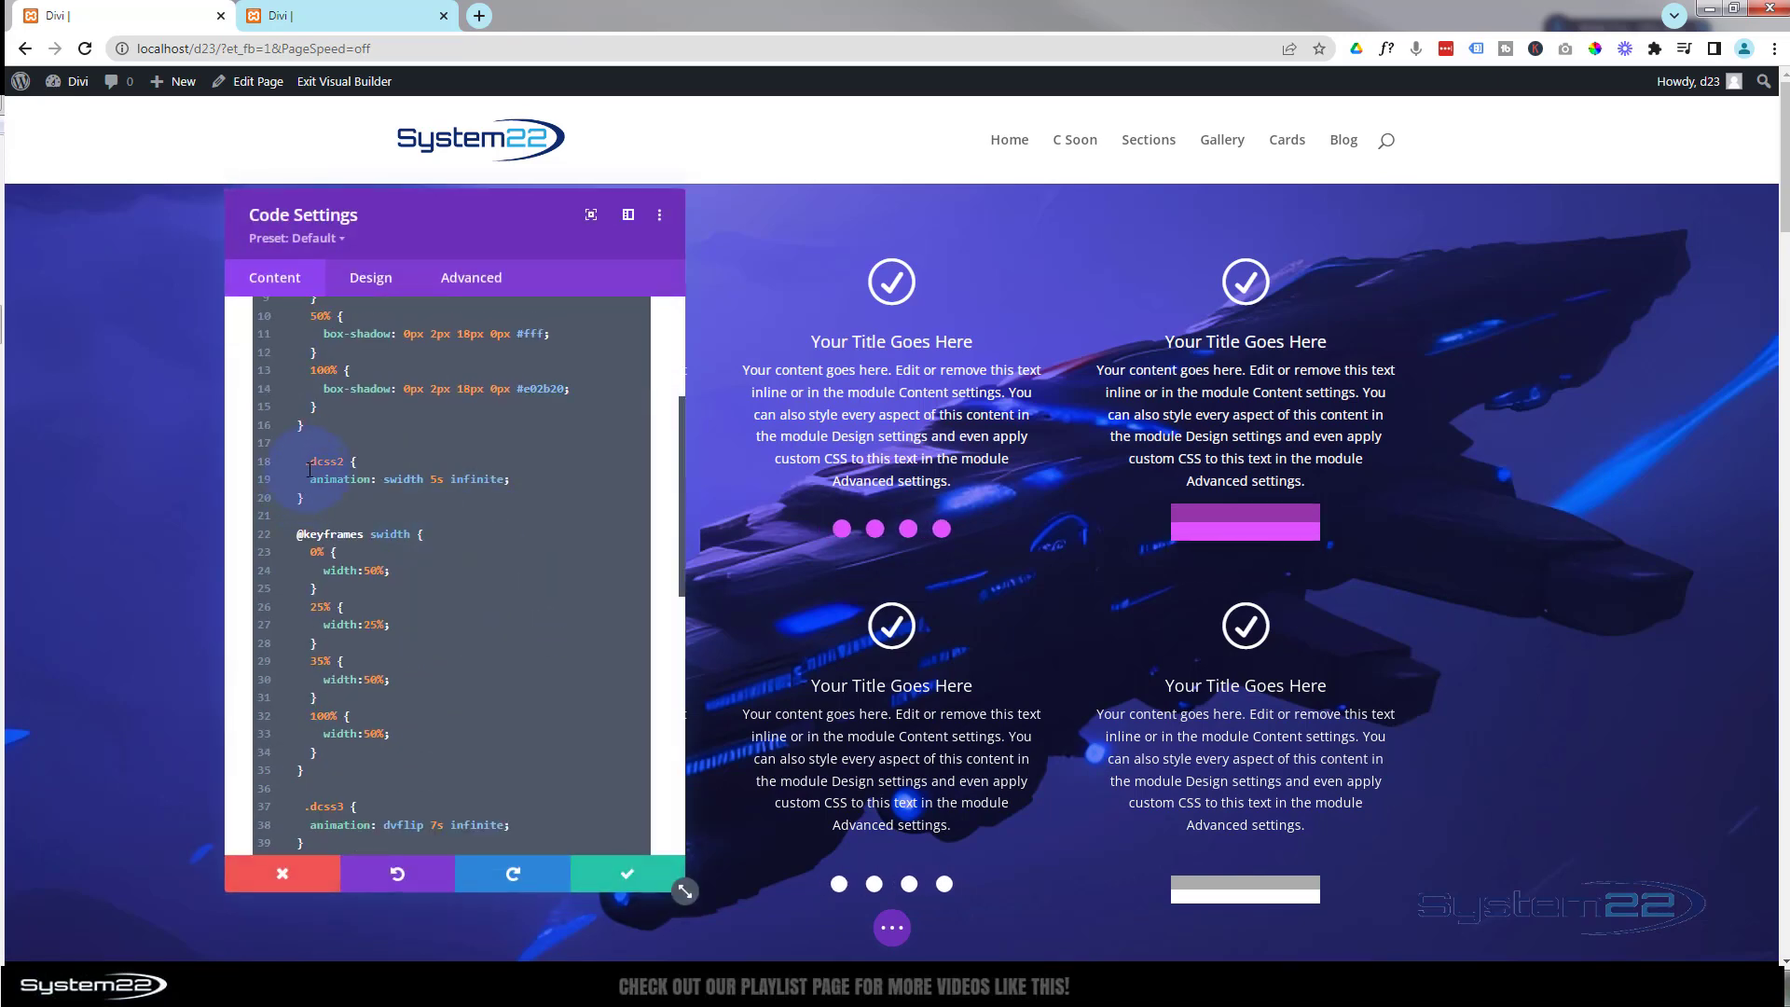
pyautogui.scroll(-5, 315, 500)
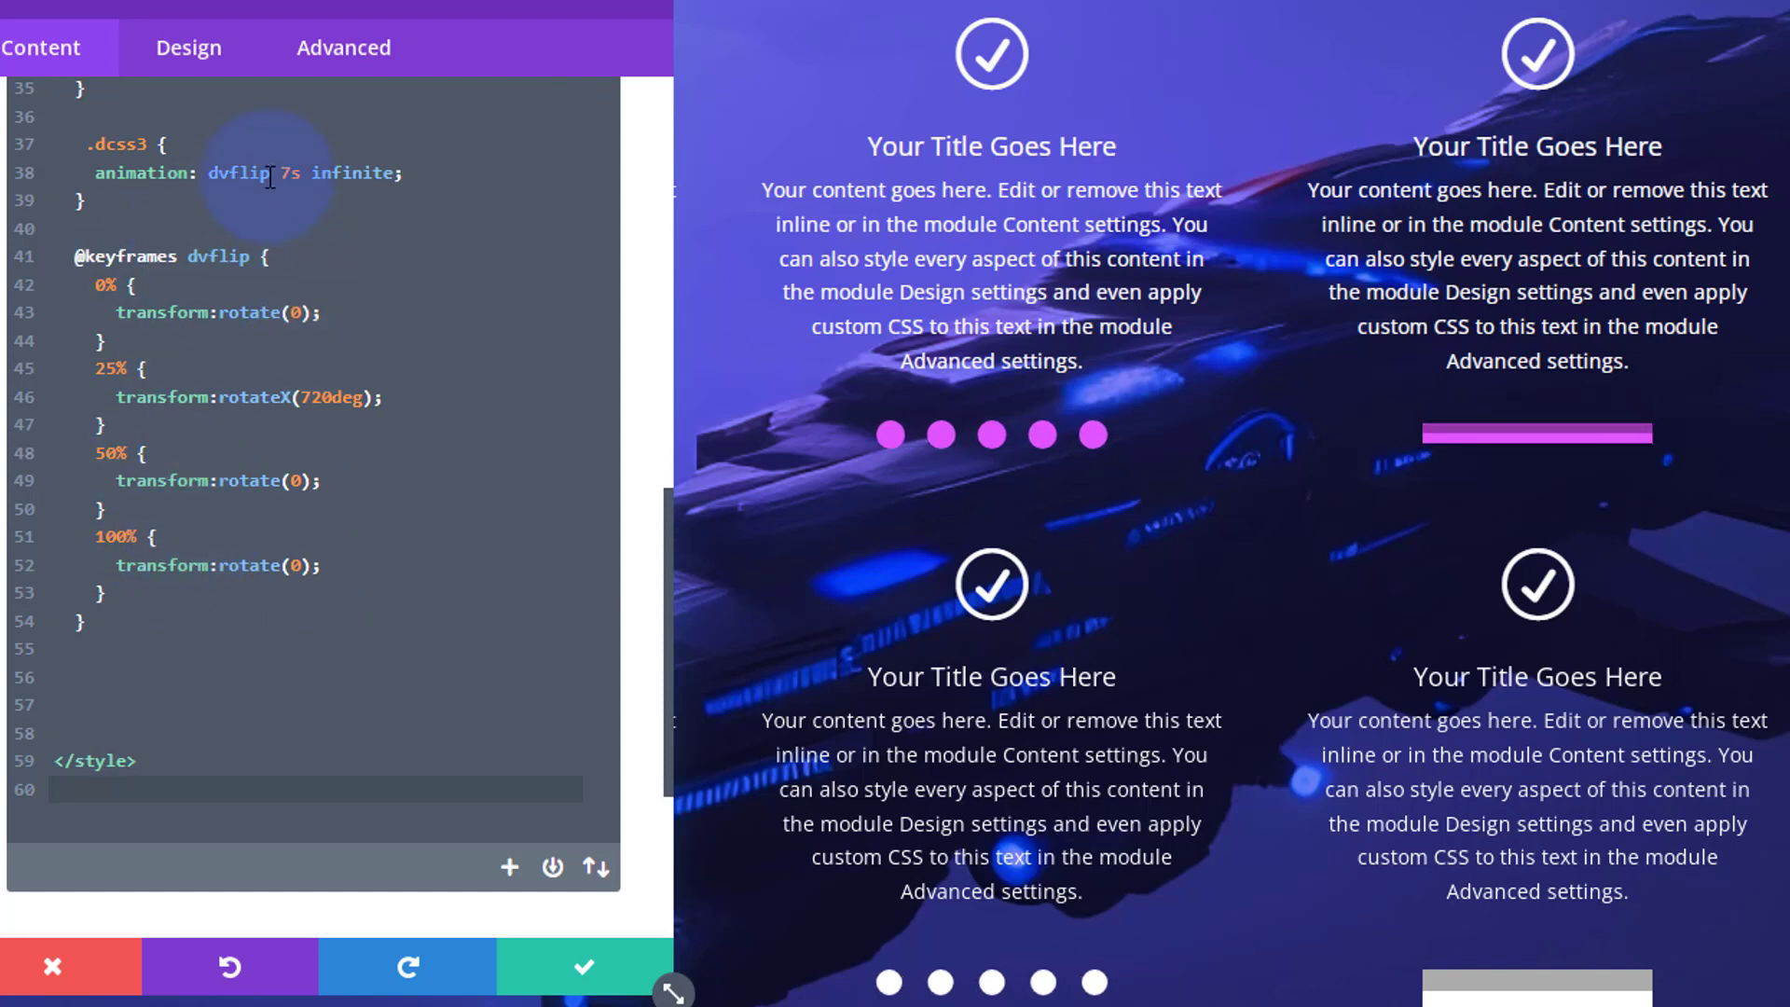
pyautogui.moveTo(289, 172); pyautogui.dragTo(101, 425)
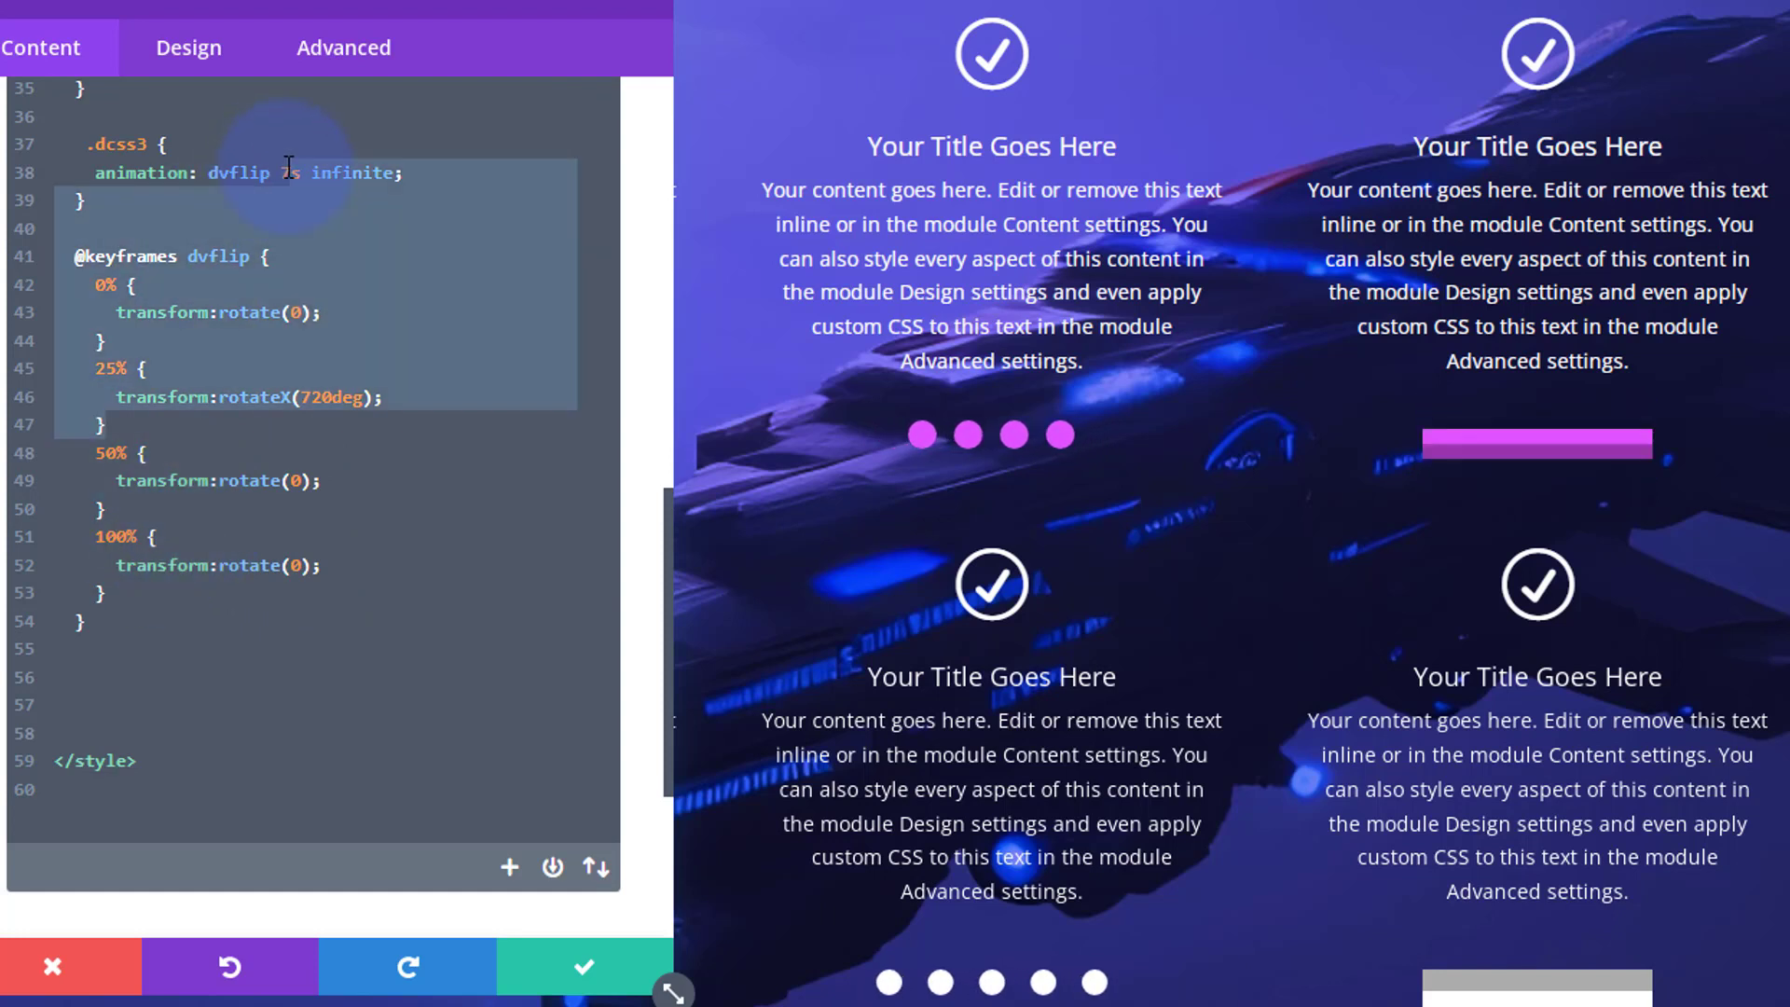
pyautogui.click(287, 171)
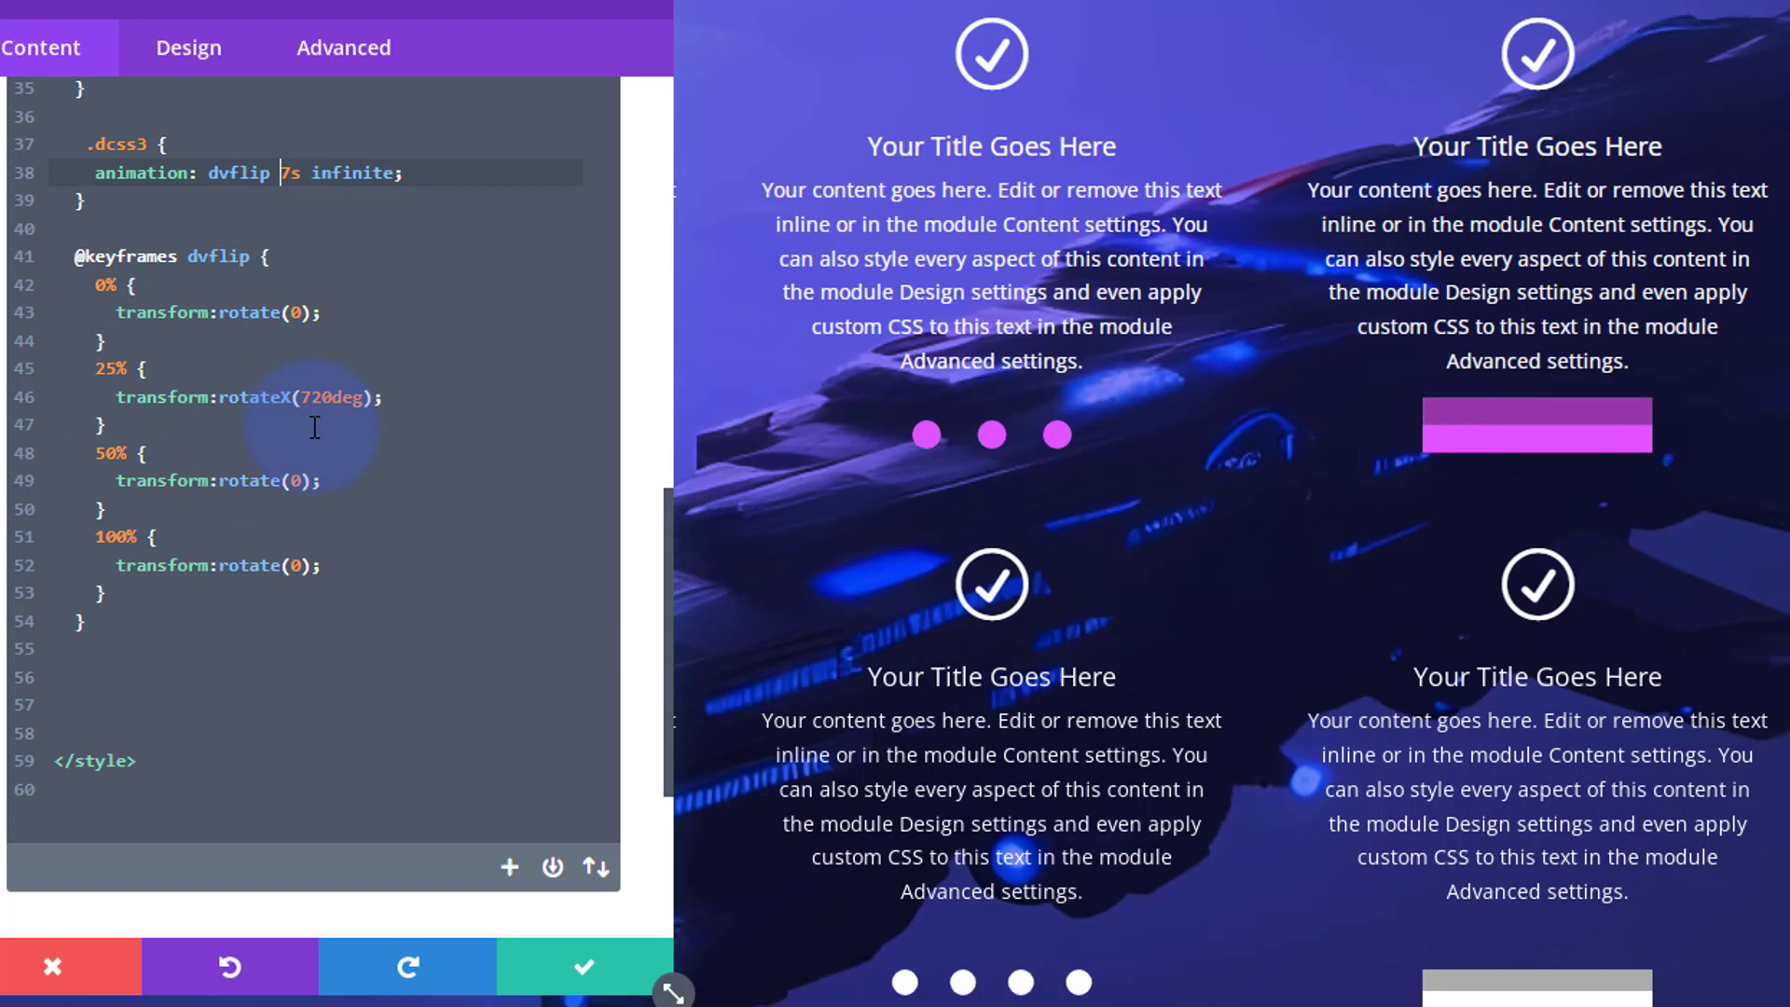
# Step: Try a rotateX value of 1440deg in dvflip's 25% keyframe, then restore it to 720deg
pyautogui.click(304, 396)
pyautogui.moveTo(301, 396); pyautogui.dragTo(327, 389)
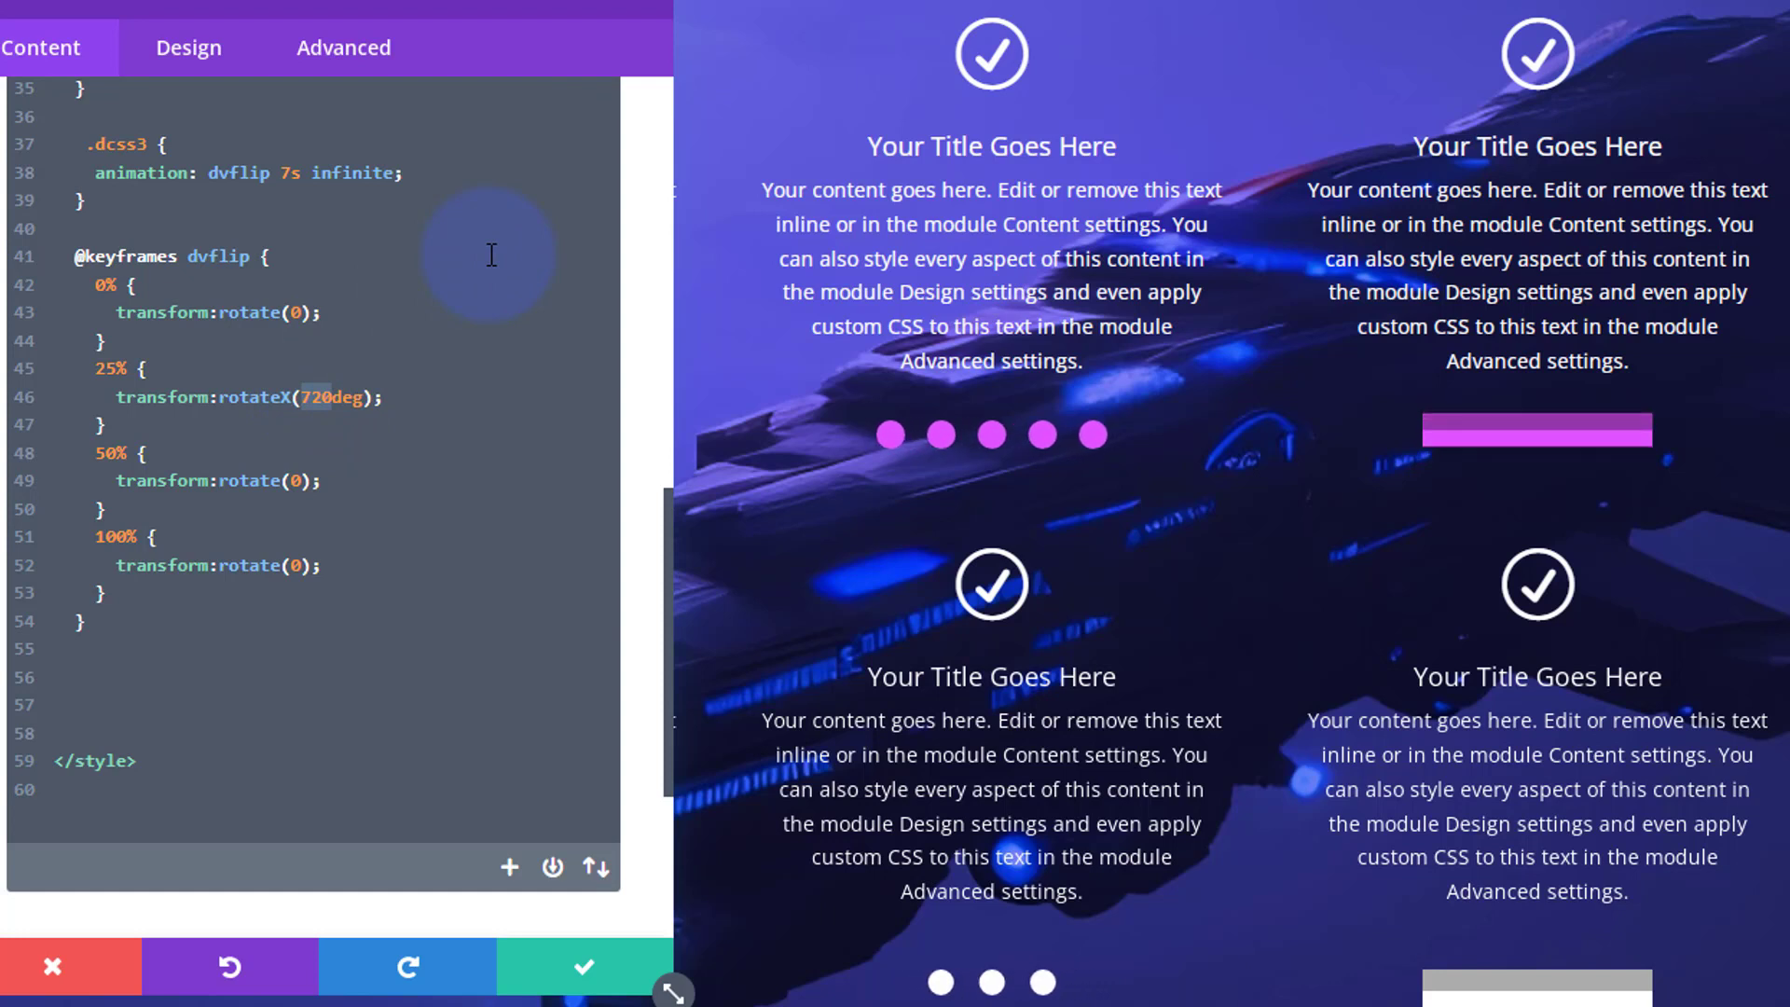
pyautogui.write('1440')
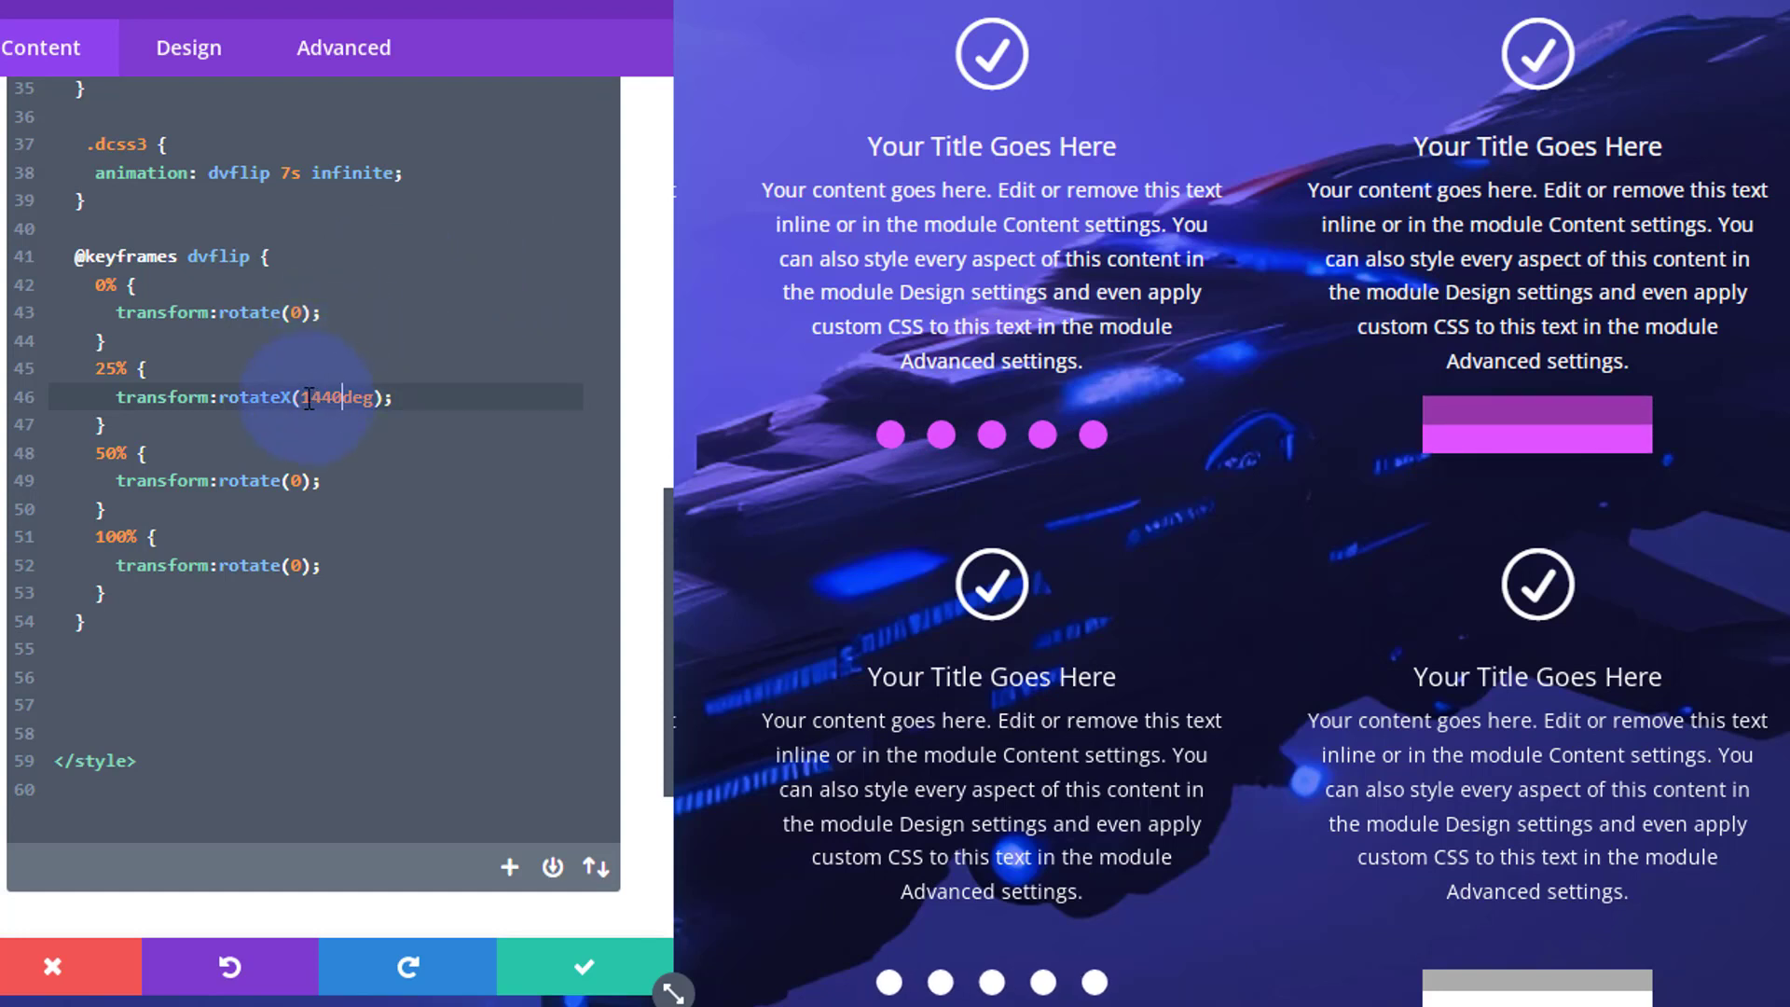
pyautogui.moveTo(305, 401); pyautogui.dragTo(340, 398)
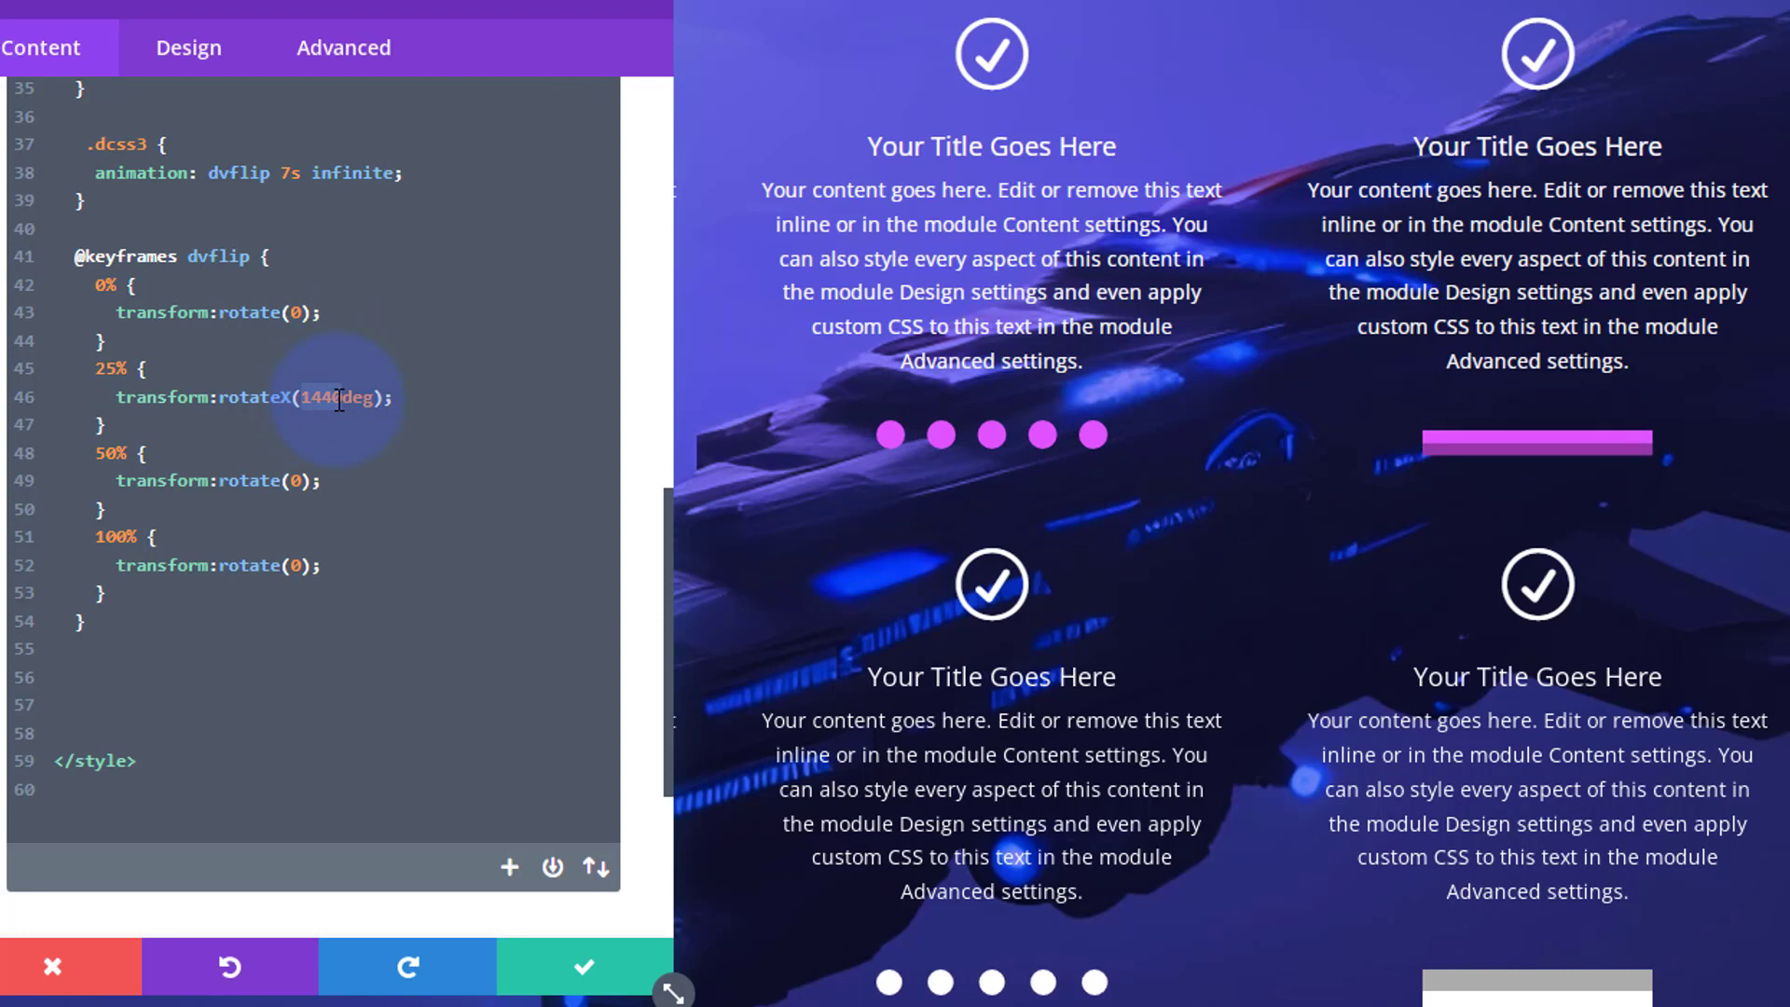
pyautogui.write('72')
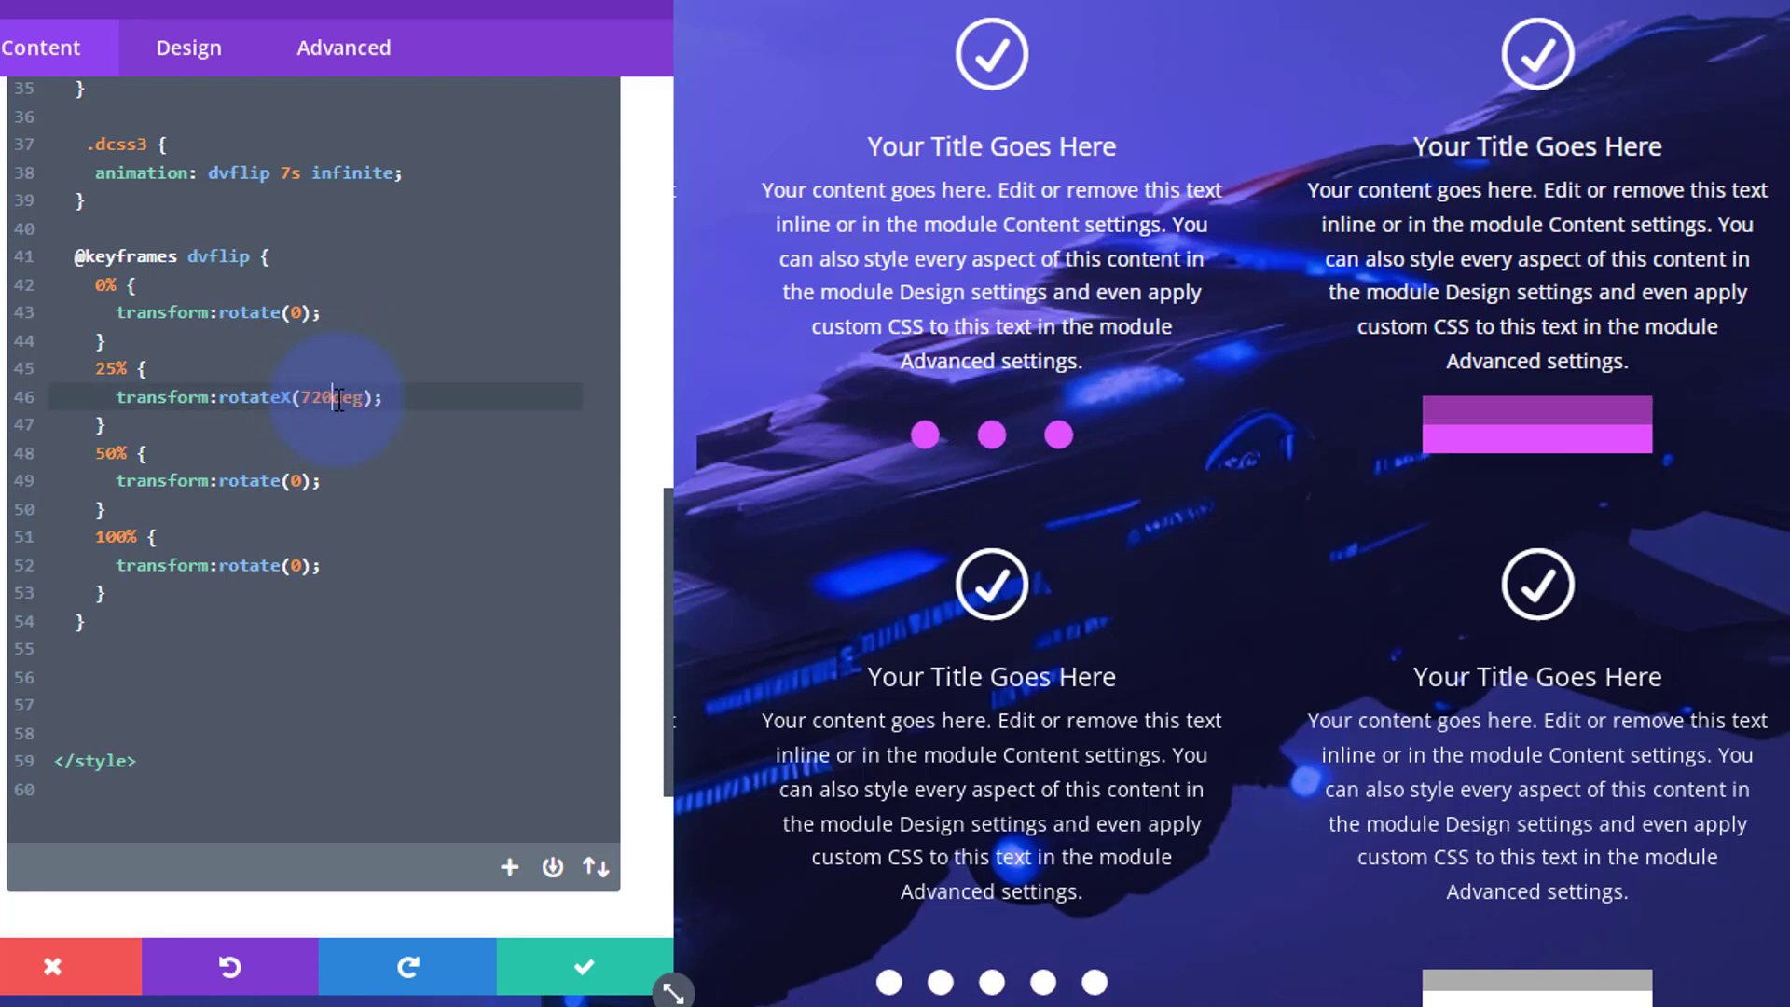
pyautogui.click(446, 457)
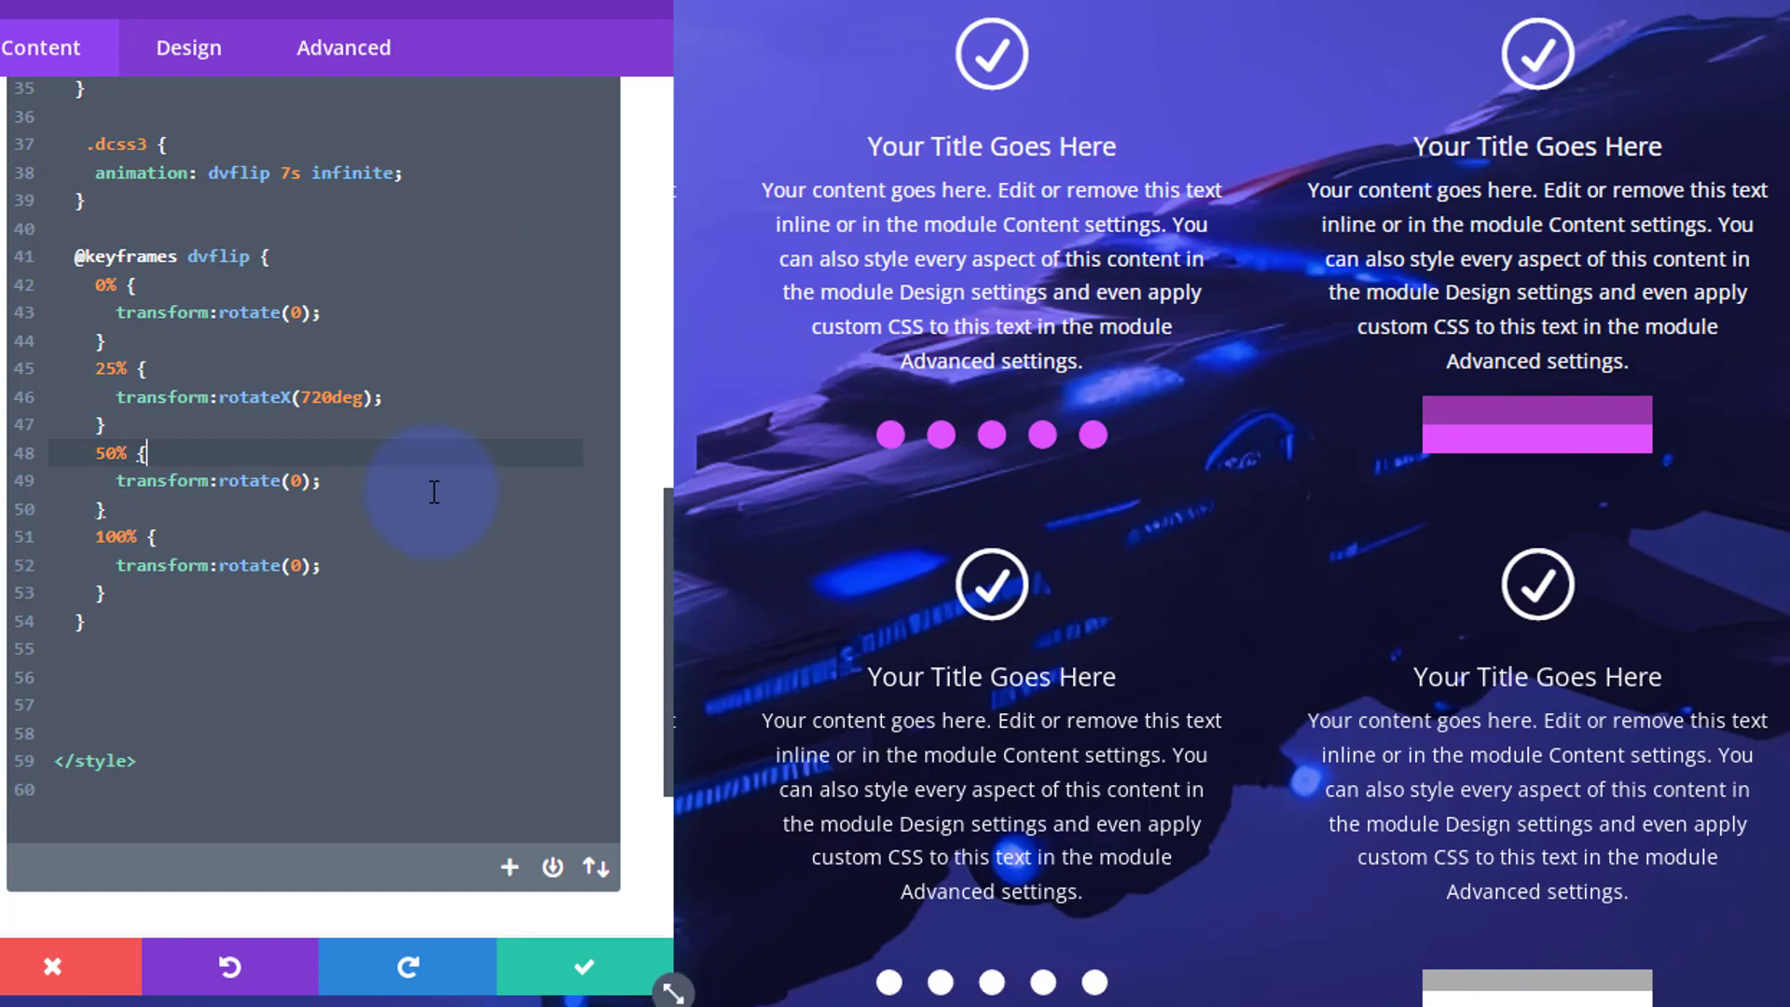
# Step: Copy the class name dcss3 from the code and save the code module
pyautogui.scroll(3, 433, 492)
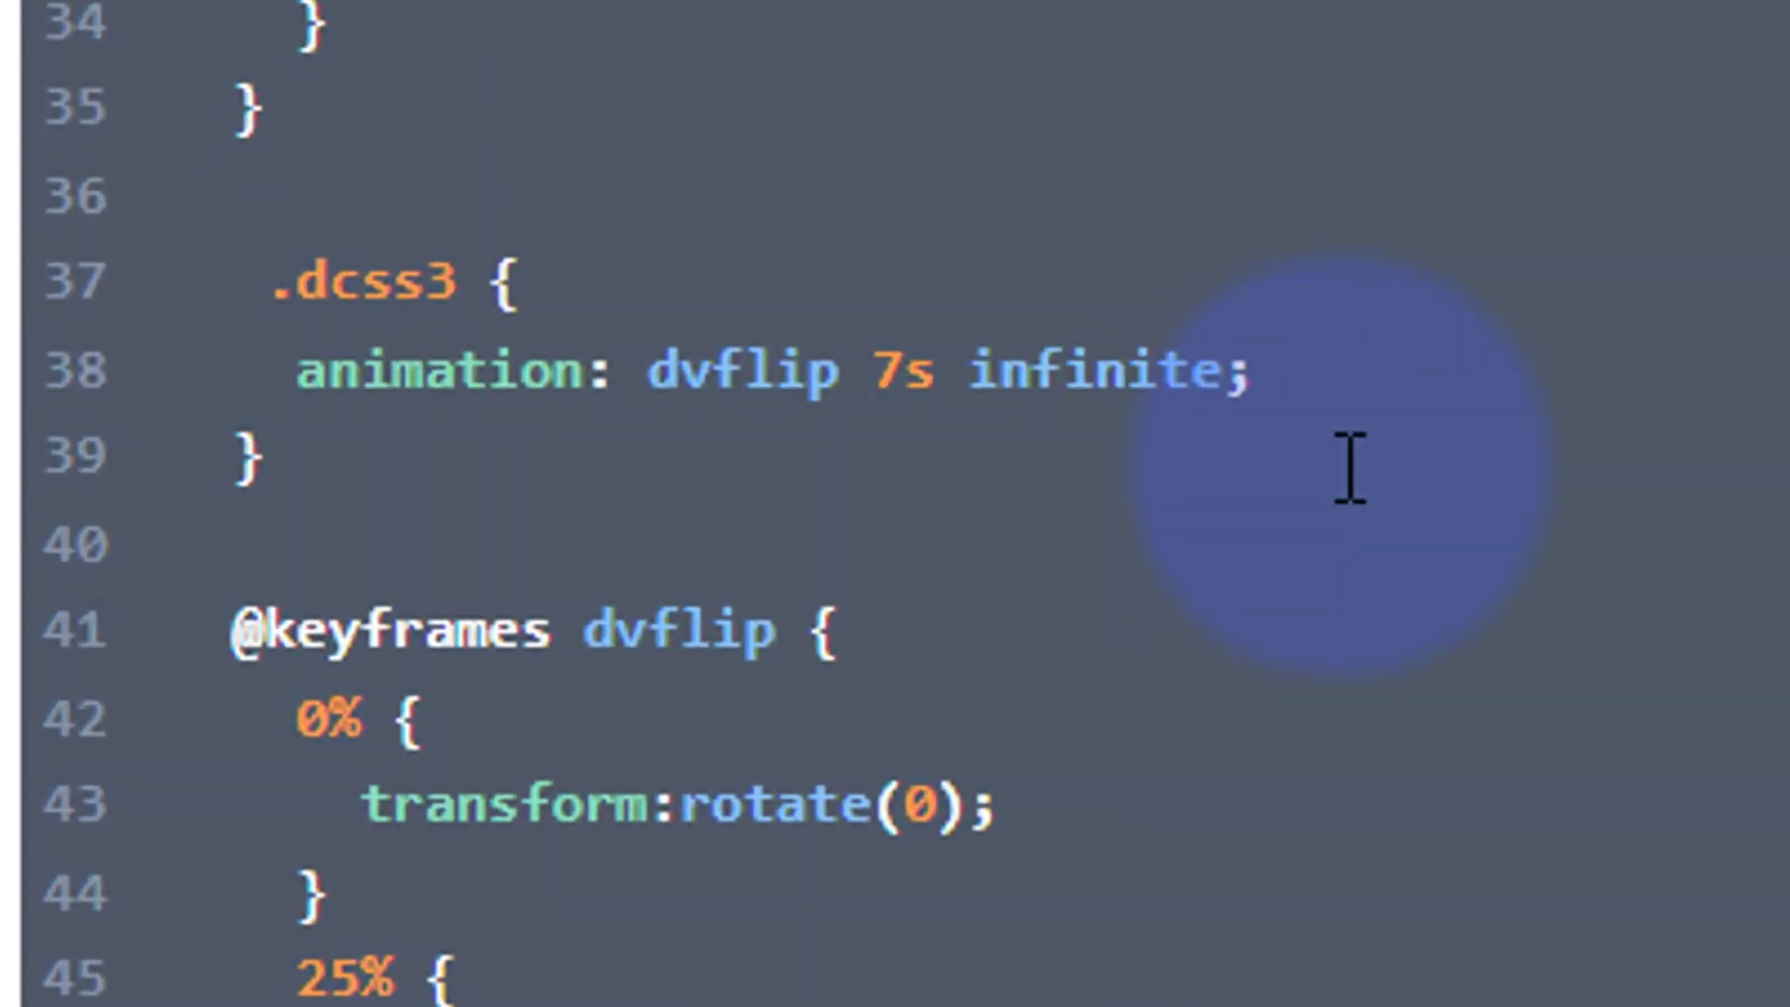
pyautogui.click(309, 277)
pyautogui.doubleClick(392, 273)
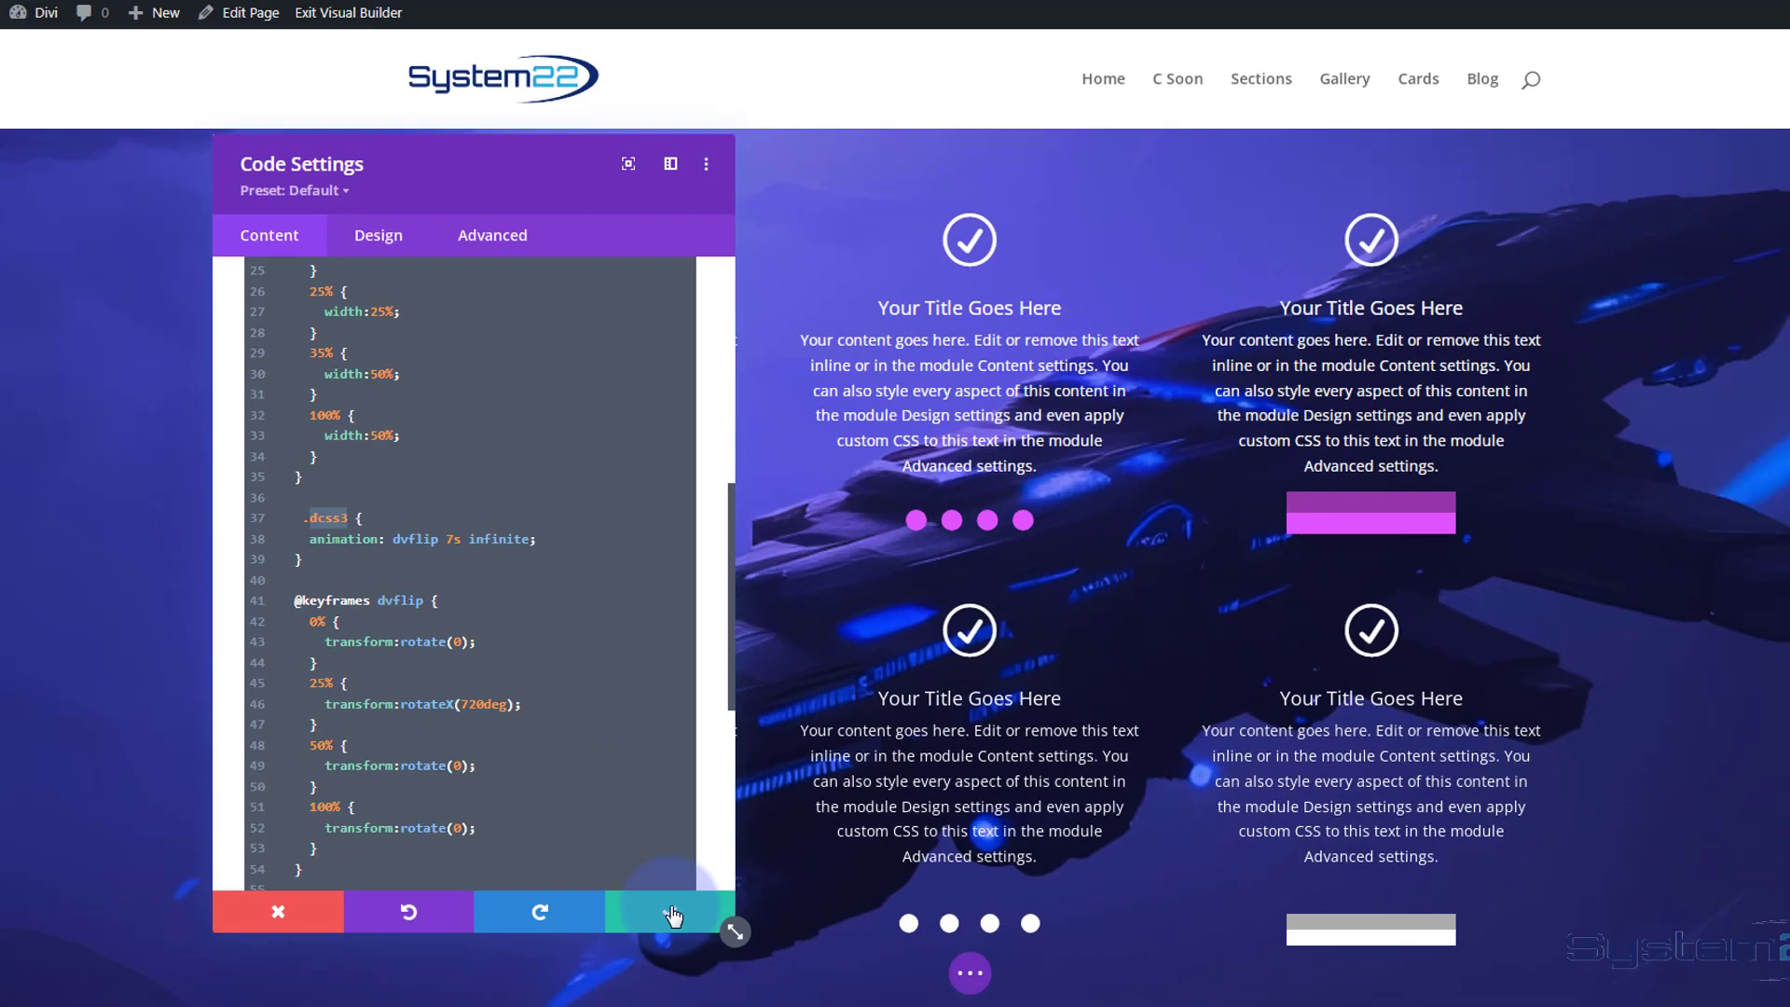
pyautogui.click(616, 909)
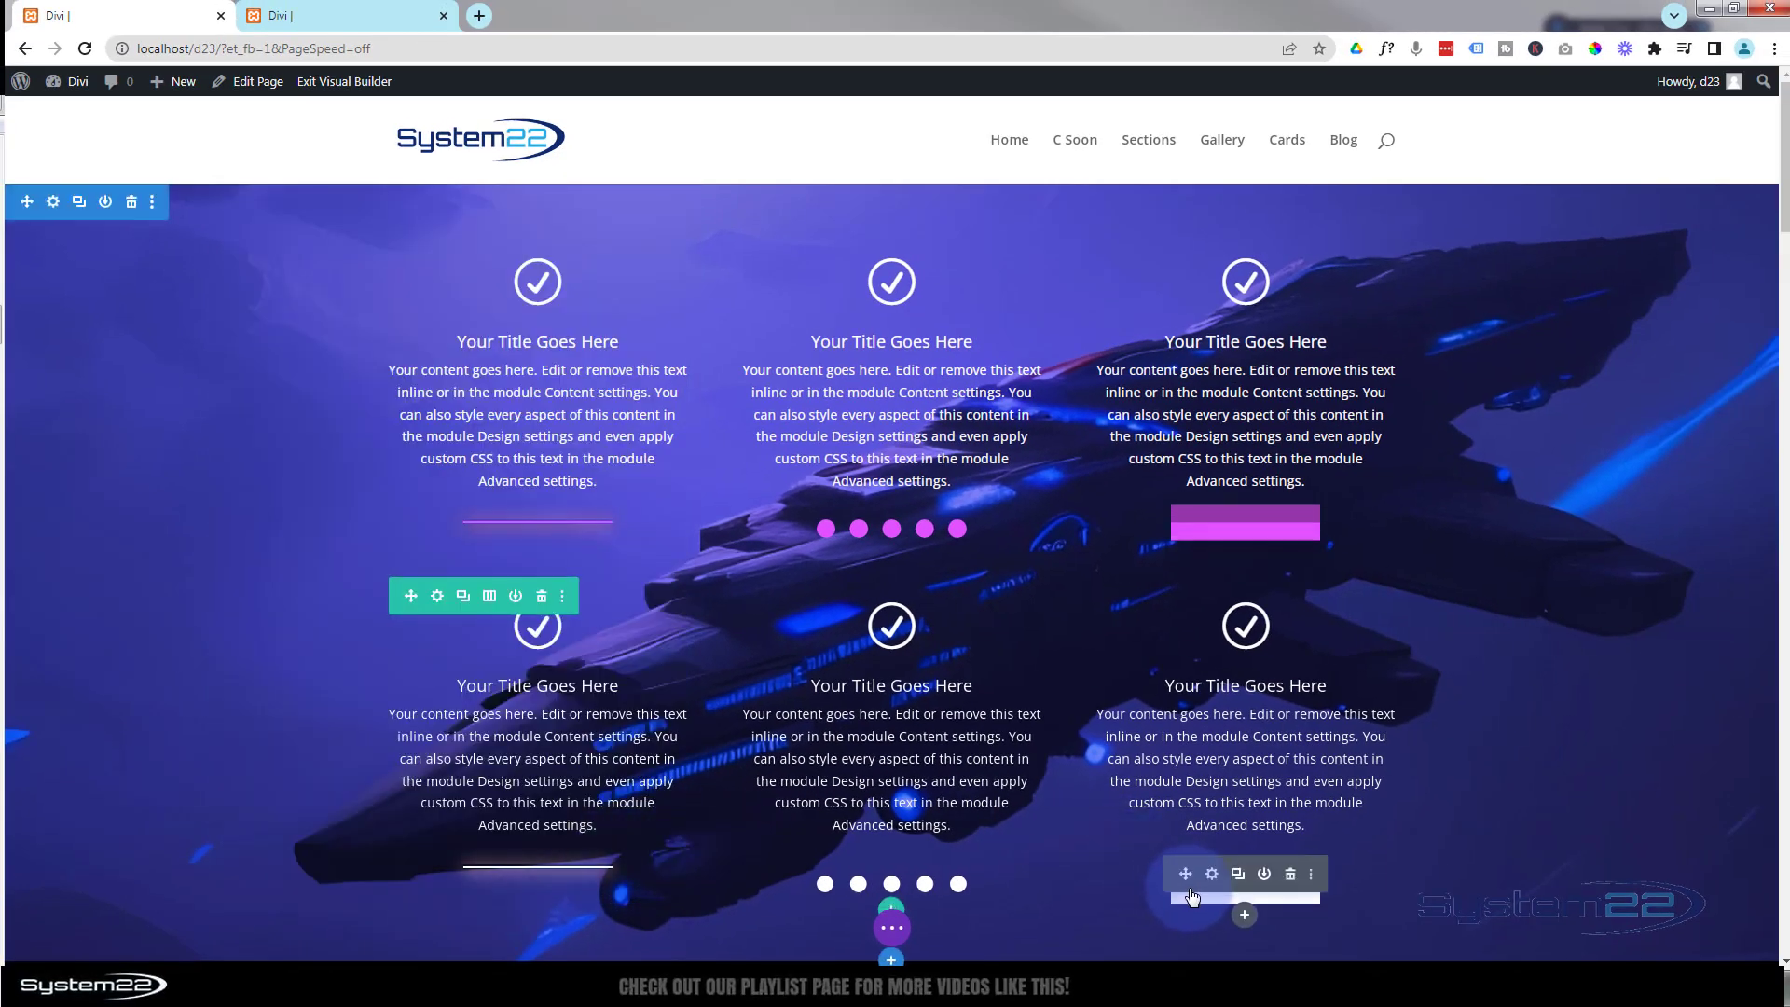
# Step: Assign the CSS class dcss3 to the solid white divider under the lower right blurb and save it
pyautogui.click(1212, 874)
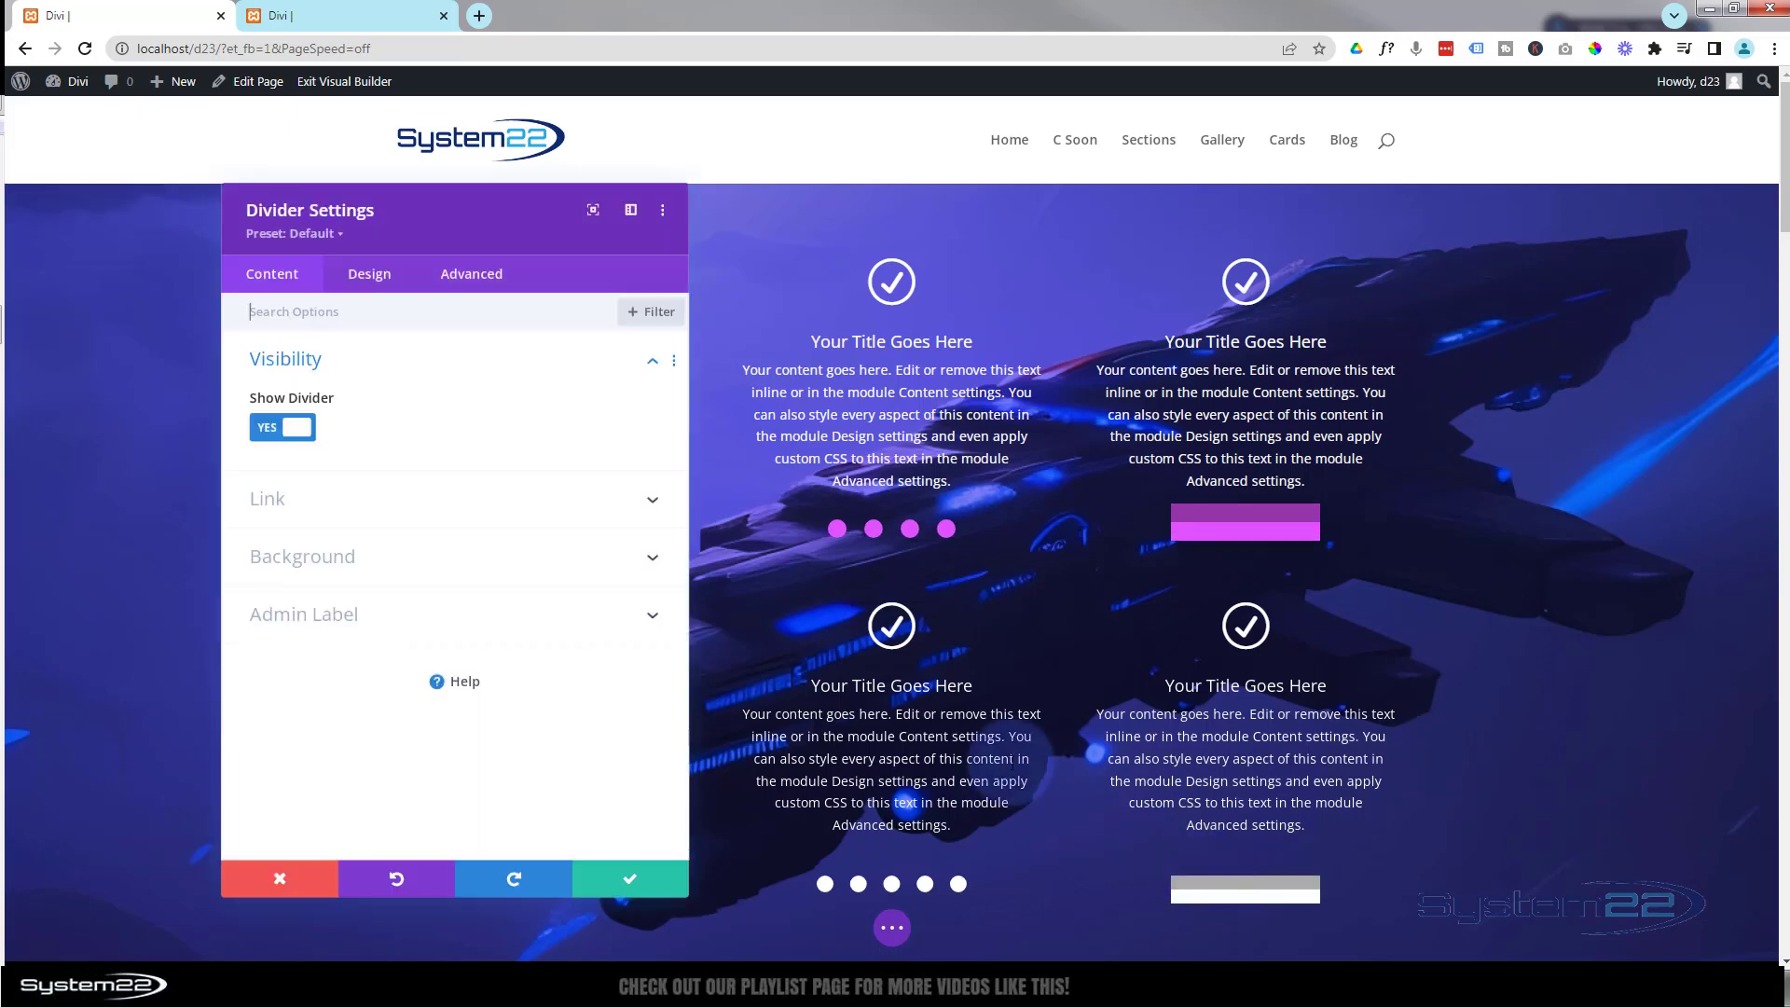
pyautogui.click(492, 284)
pyautogui.click(457, 370)
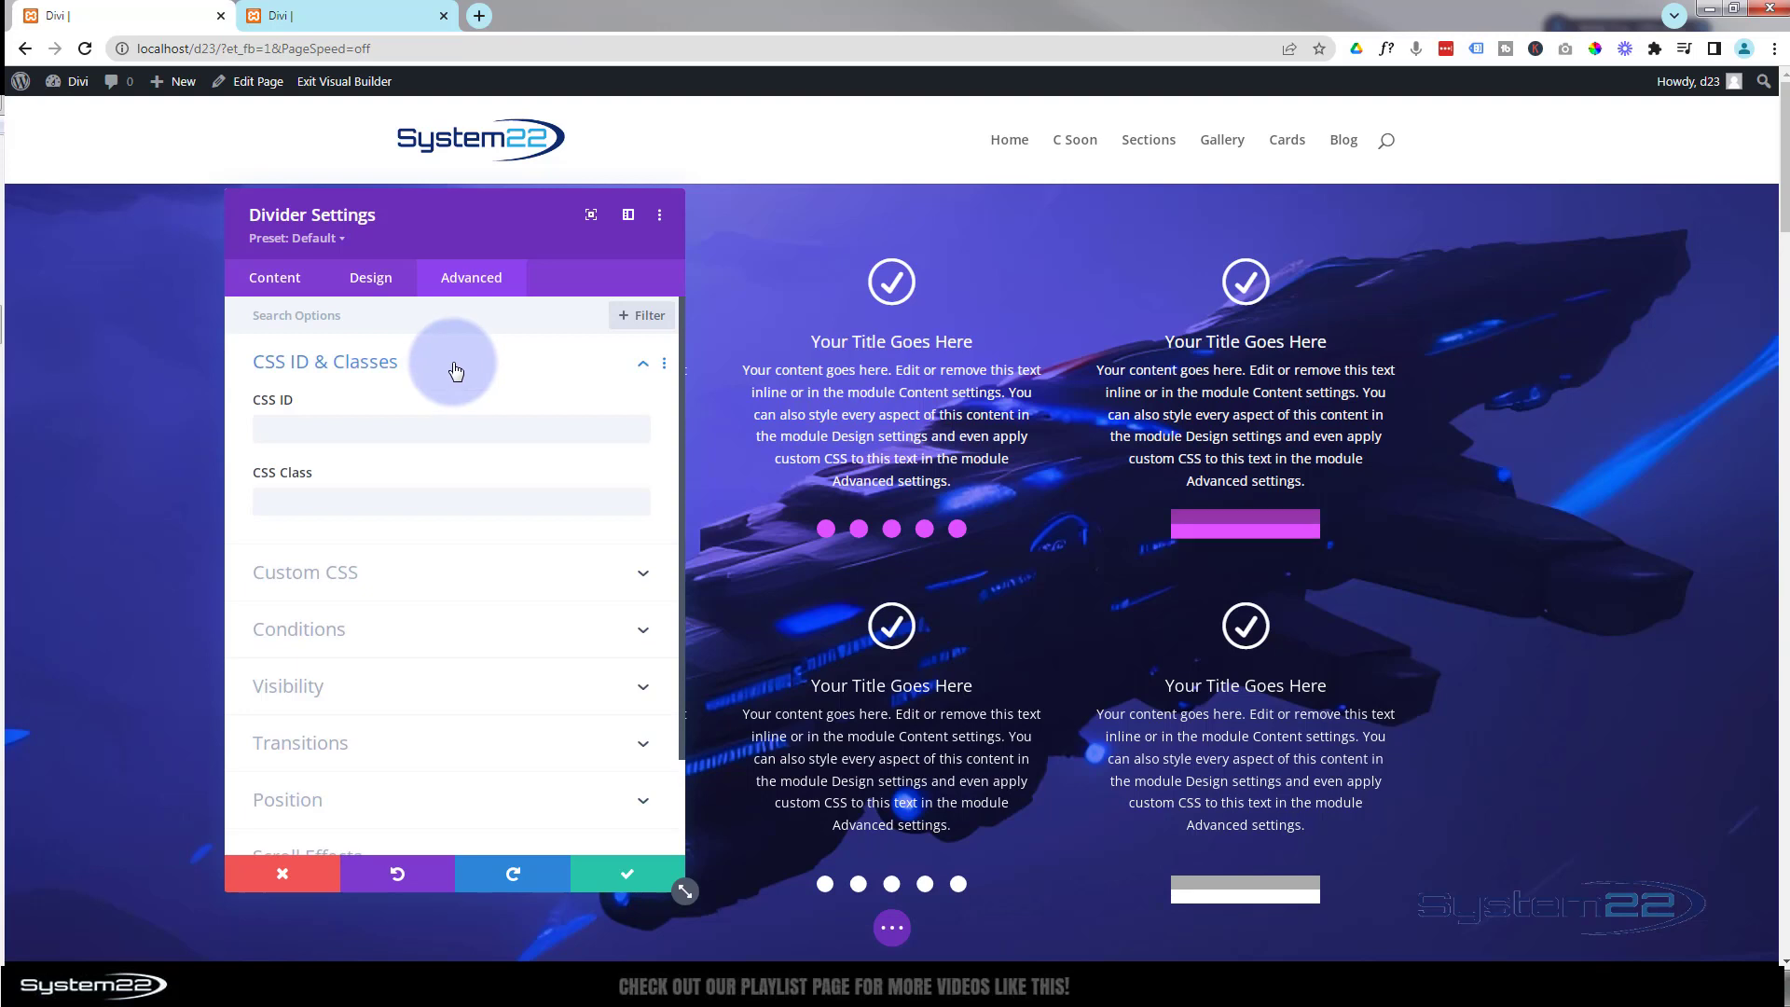
pyautogui.click(268, 503)
pyautogui.write('dcss3')
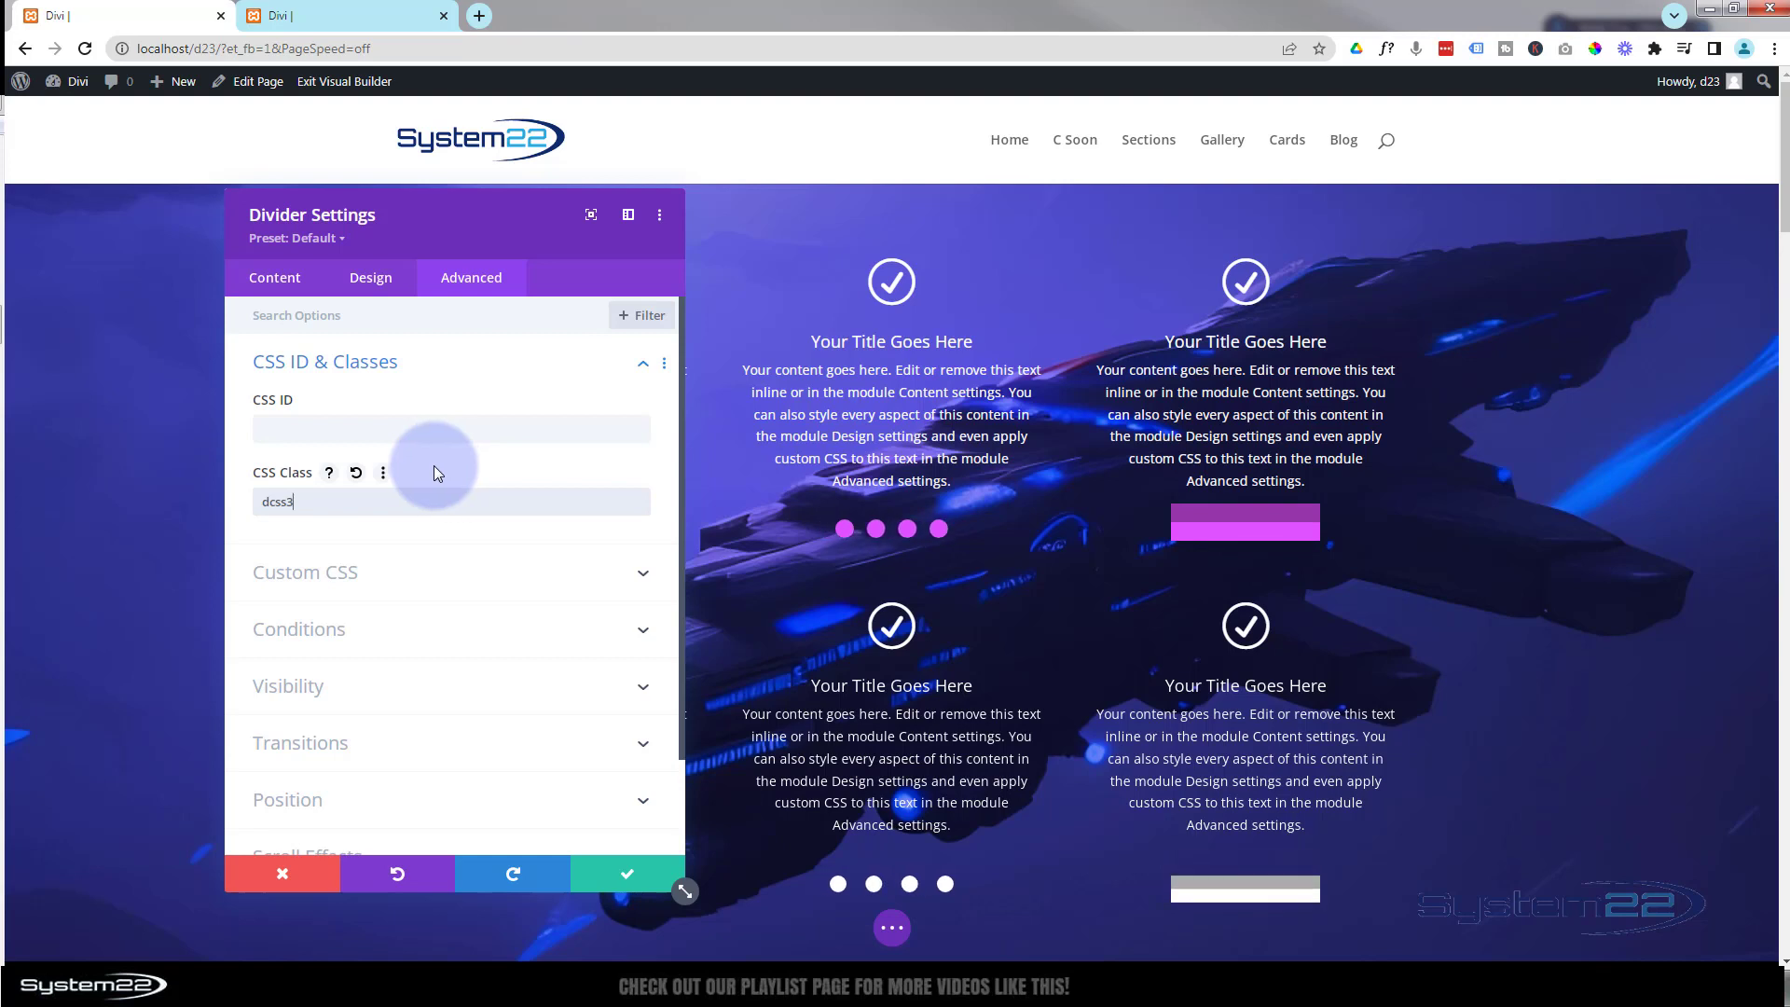
pyautogui.click(632, 877)
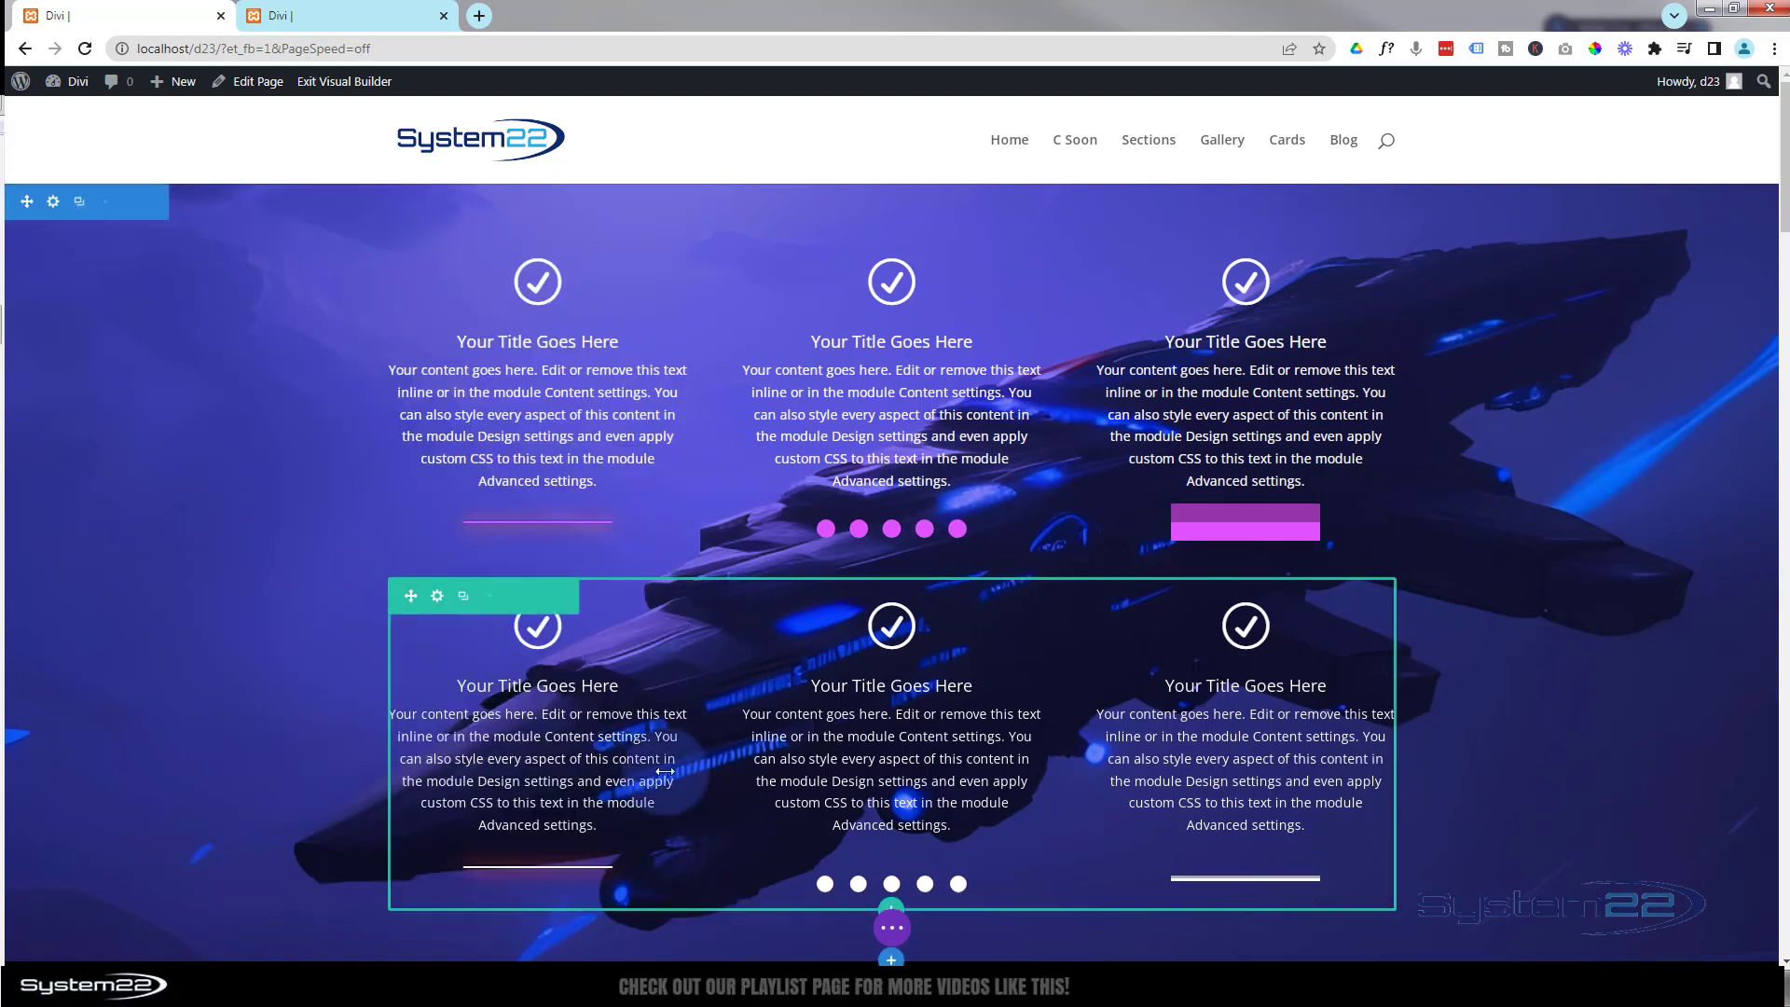
# Step: Assign the CSS class dcss to the bordered row with three icons in the black section and save the row
pyautogui.scroll(-1, 365, 587)
pyautogui.scroll(-3, 366, 587)
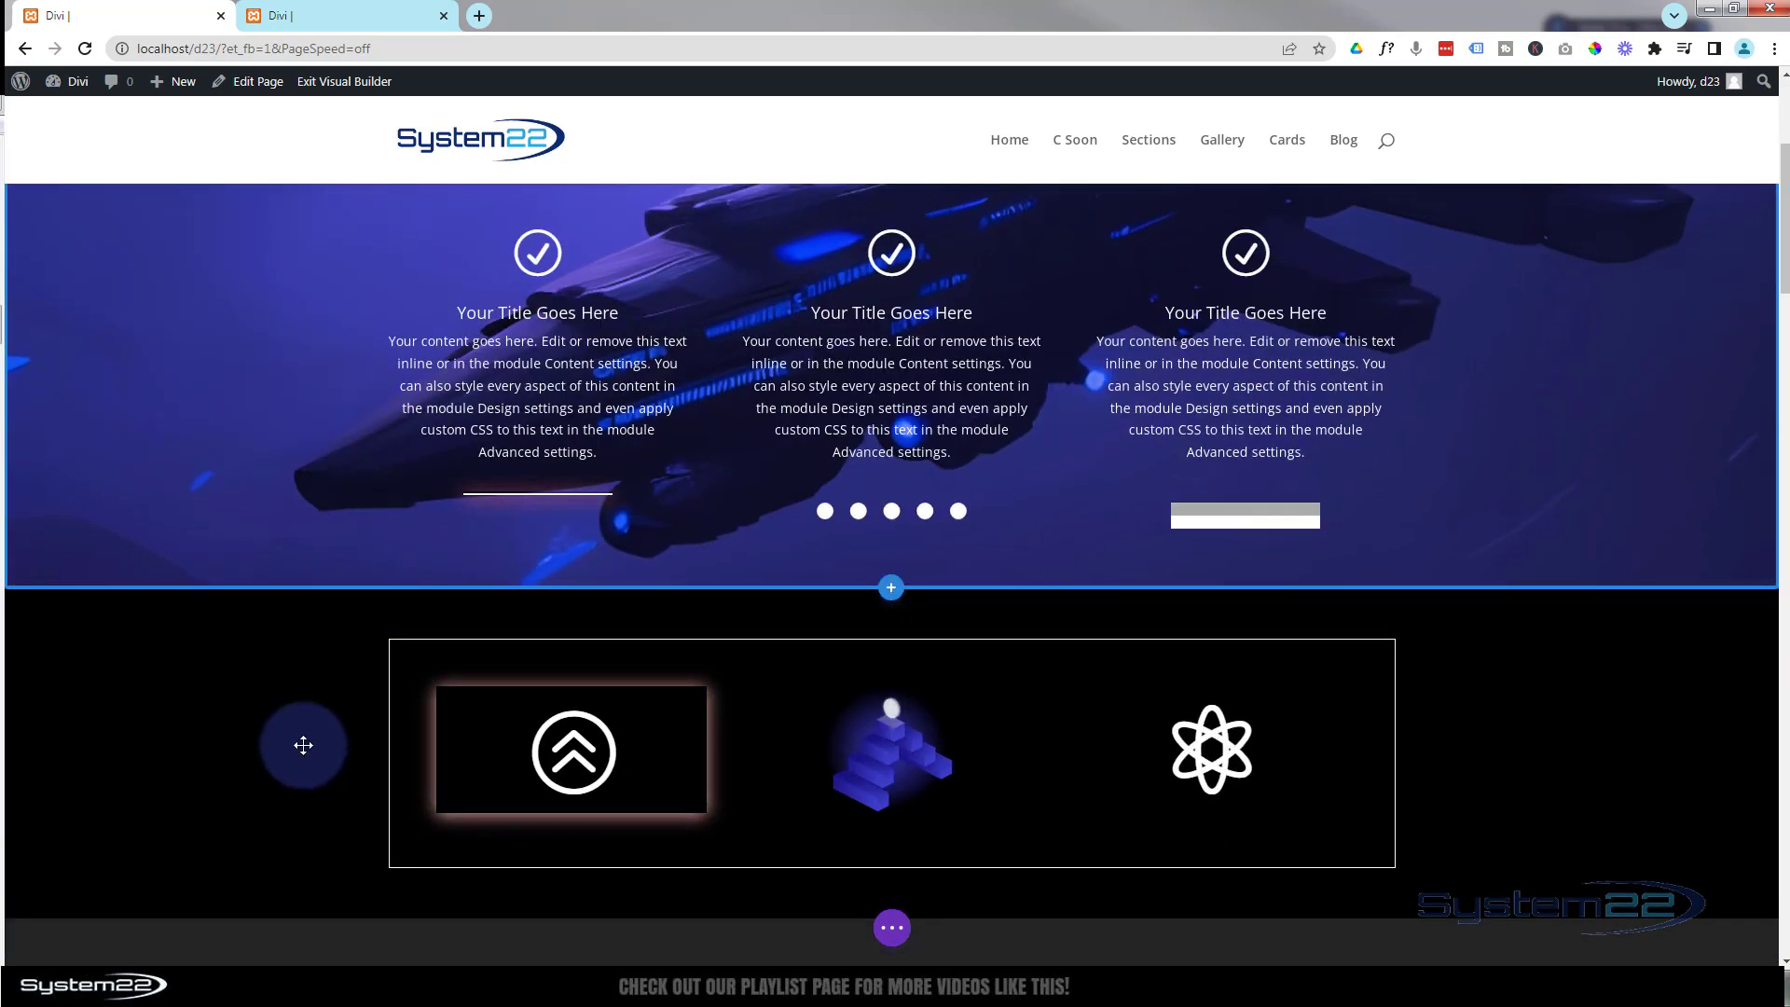
pyautogui.moveTo(304, 743)
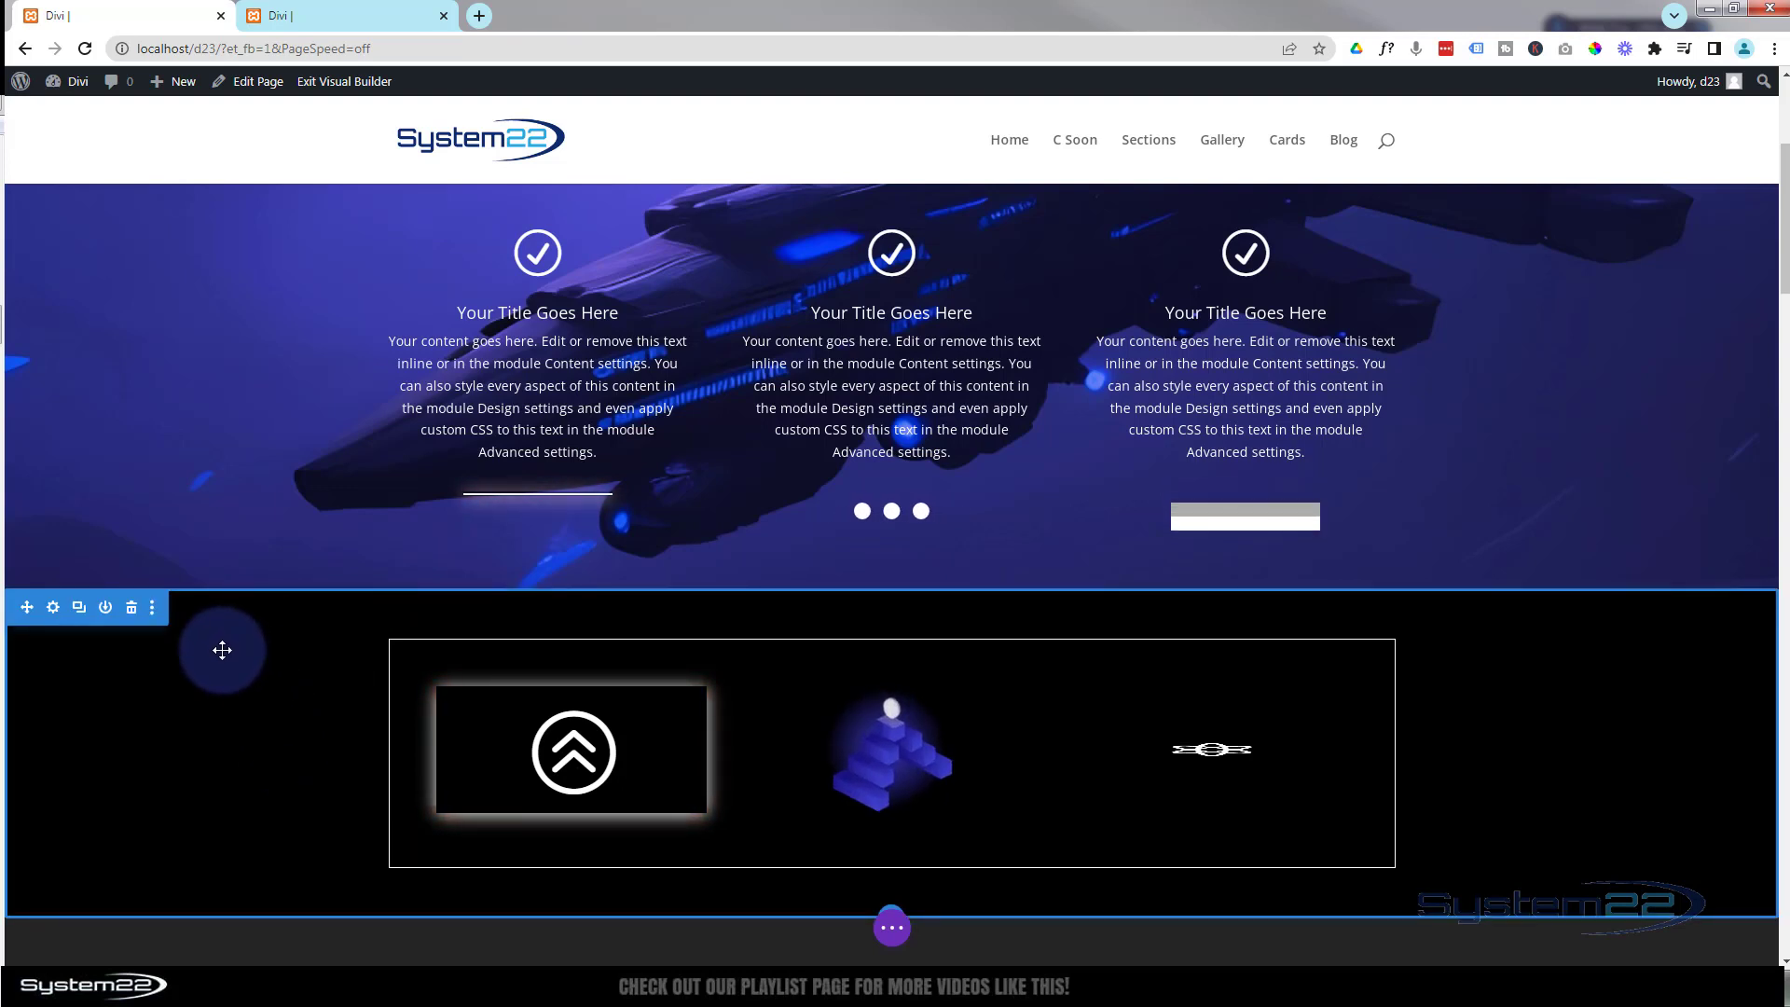
pyautogui.moveTo(429, 665)
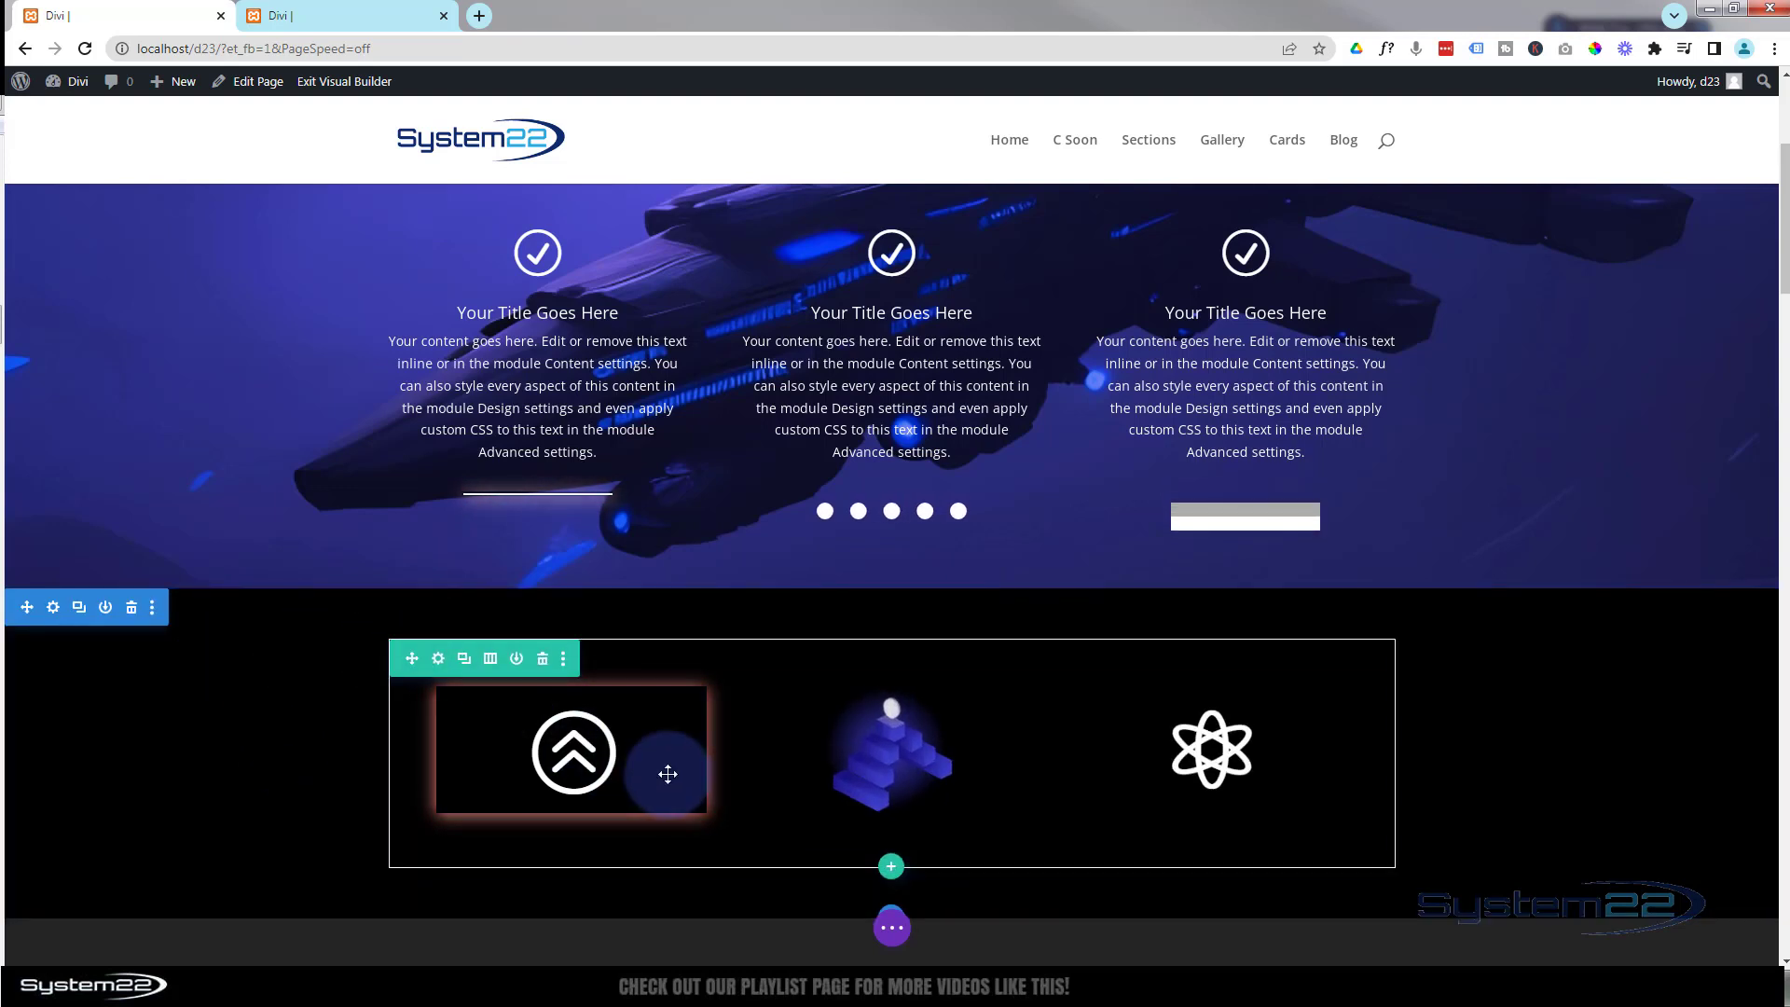
pyautogui.moveTo(666, 770)
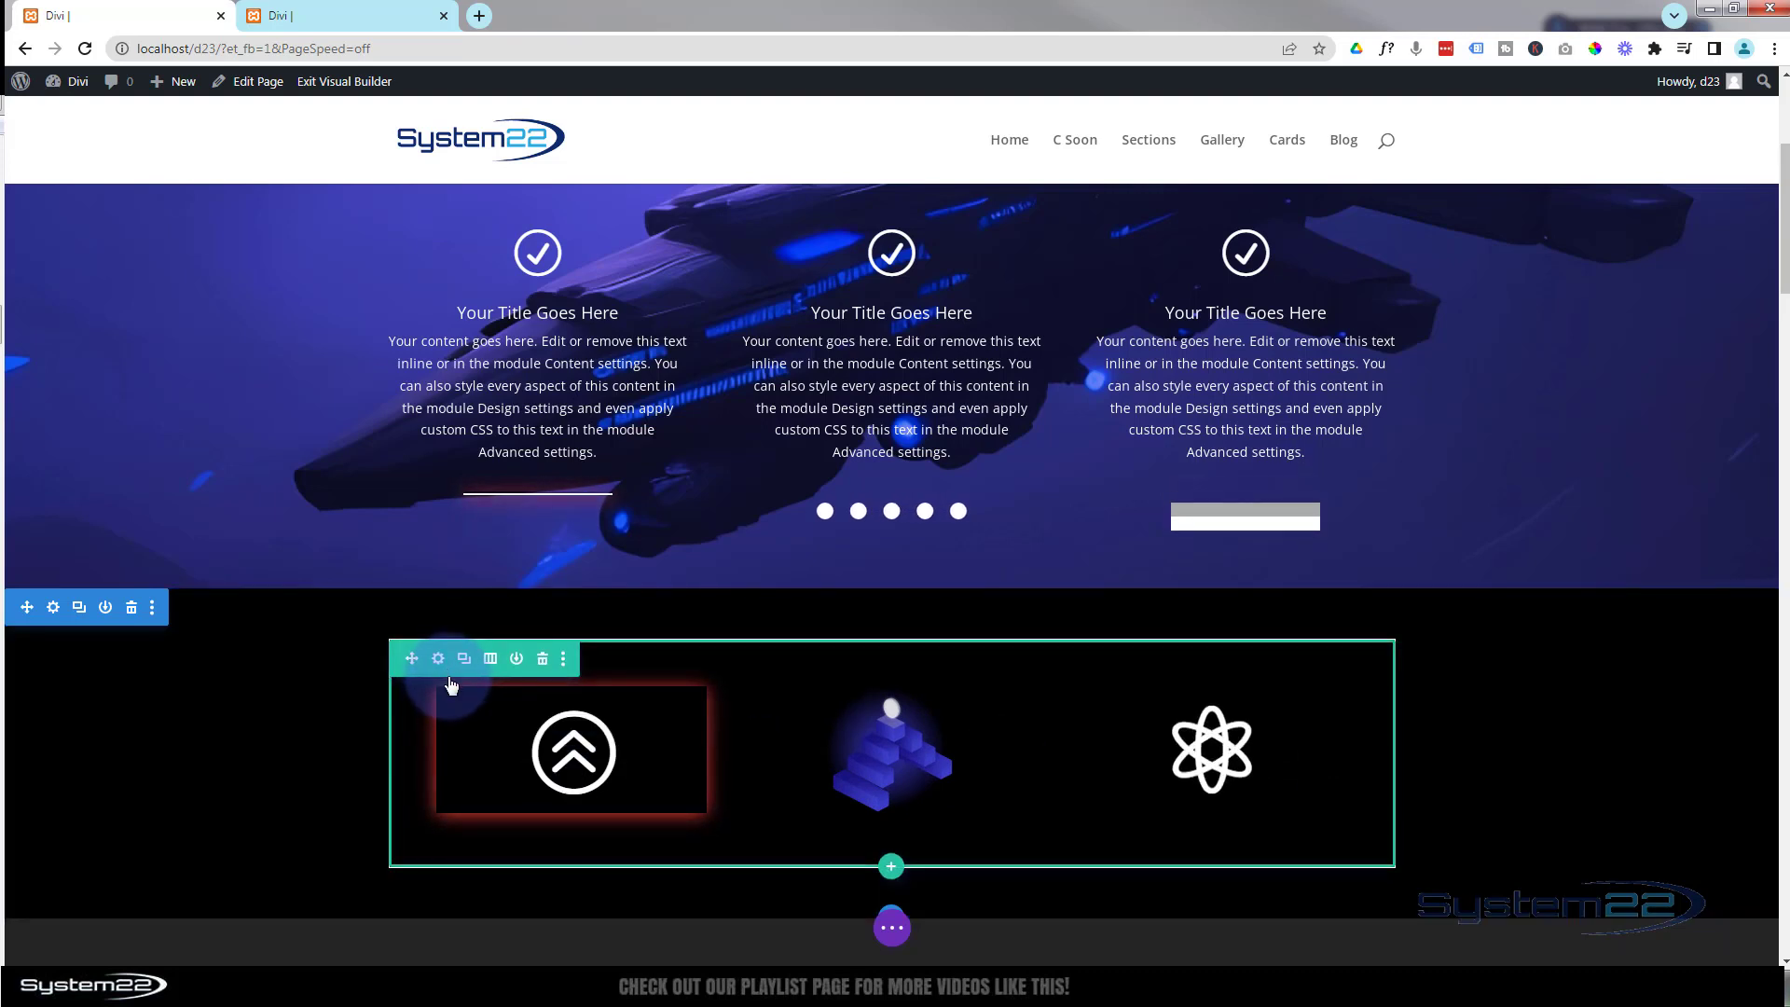
pyautogui.click(438, 659)
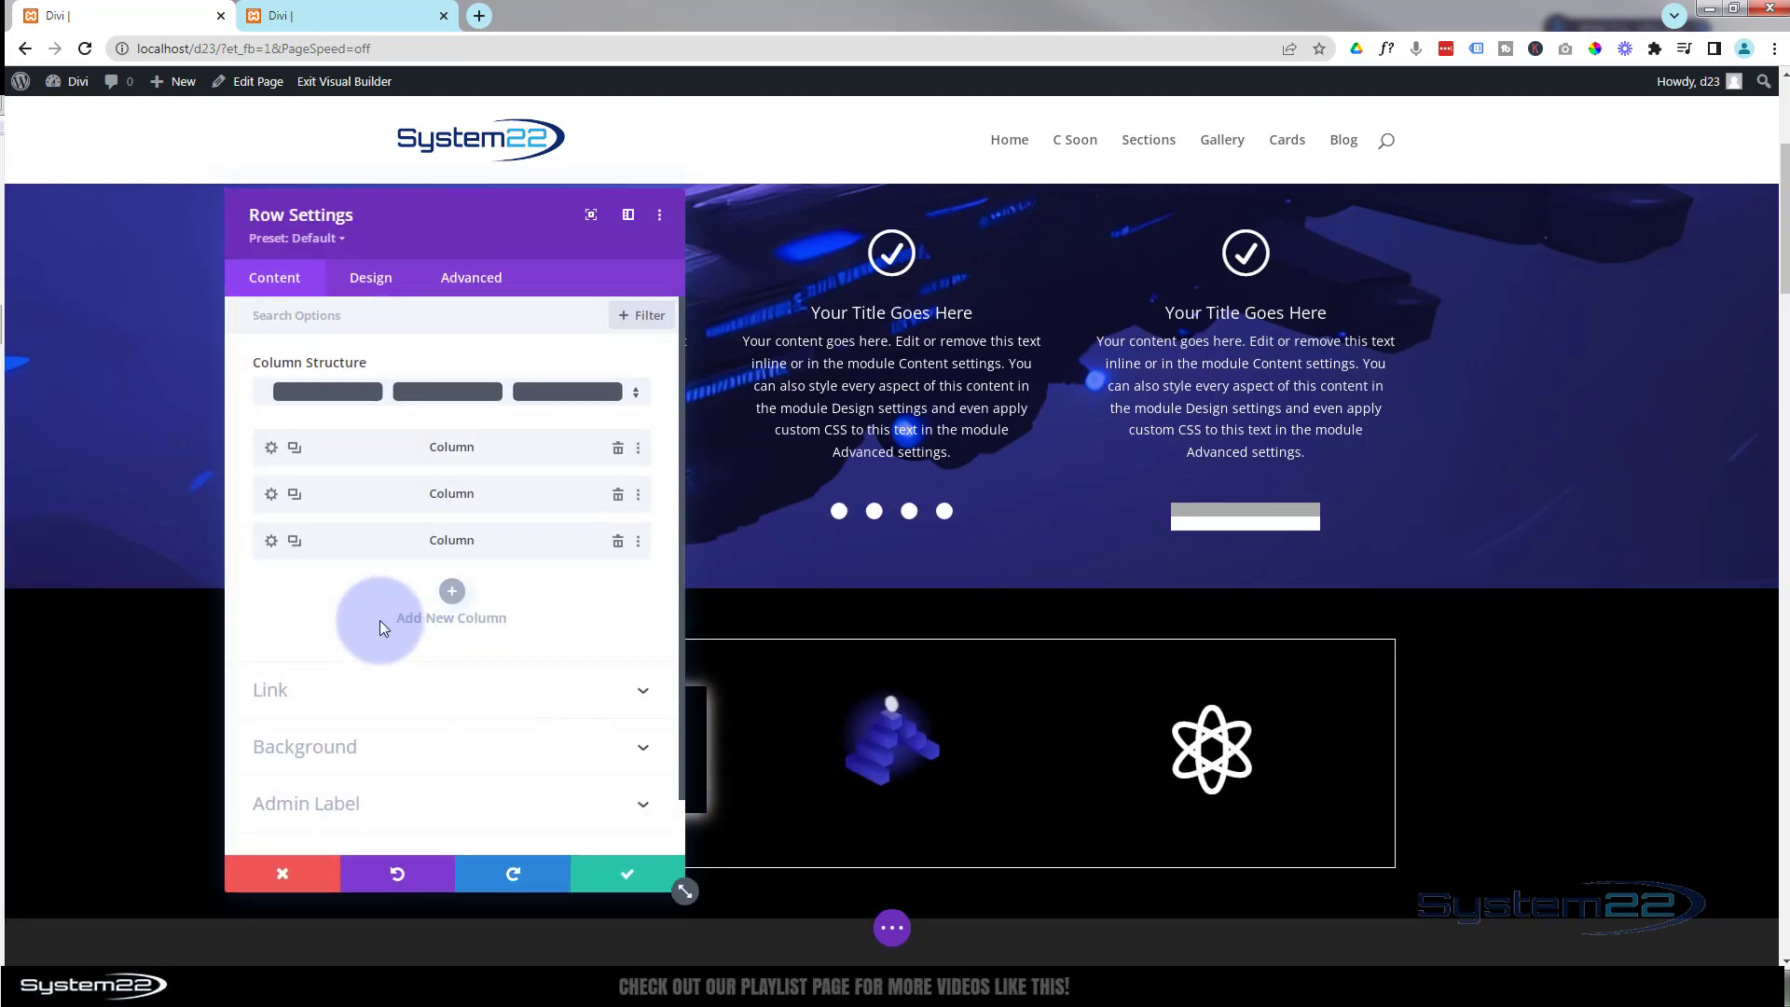
pyautogui.click(468, 290)
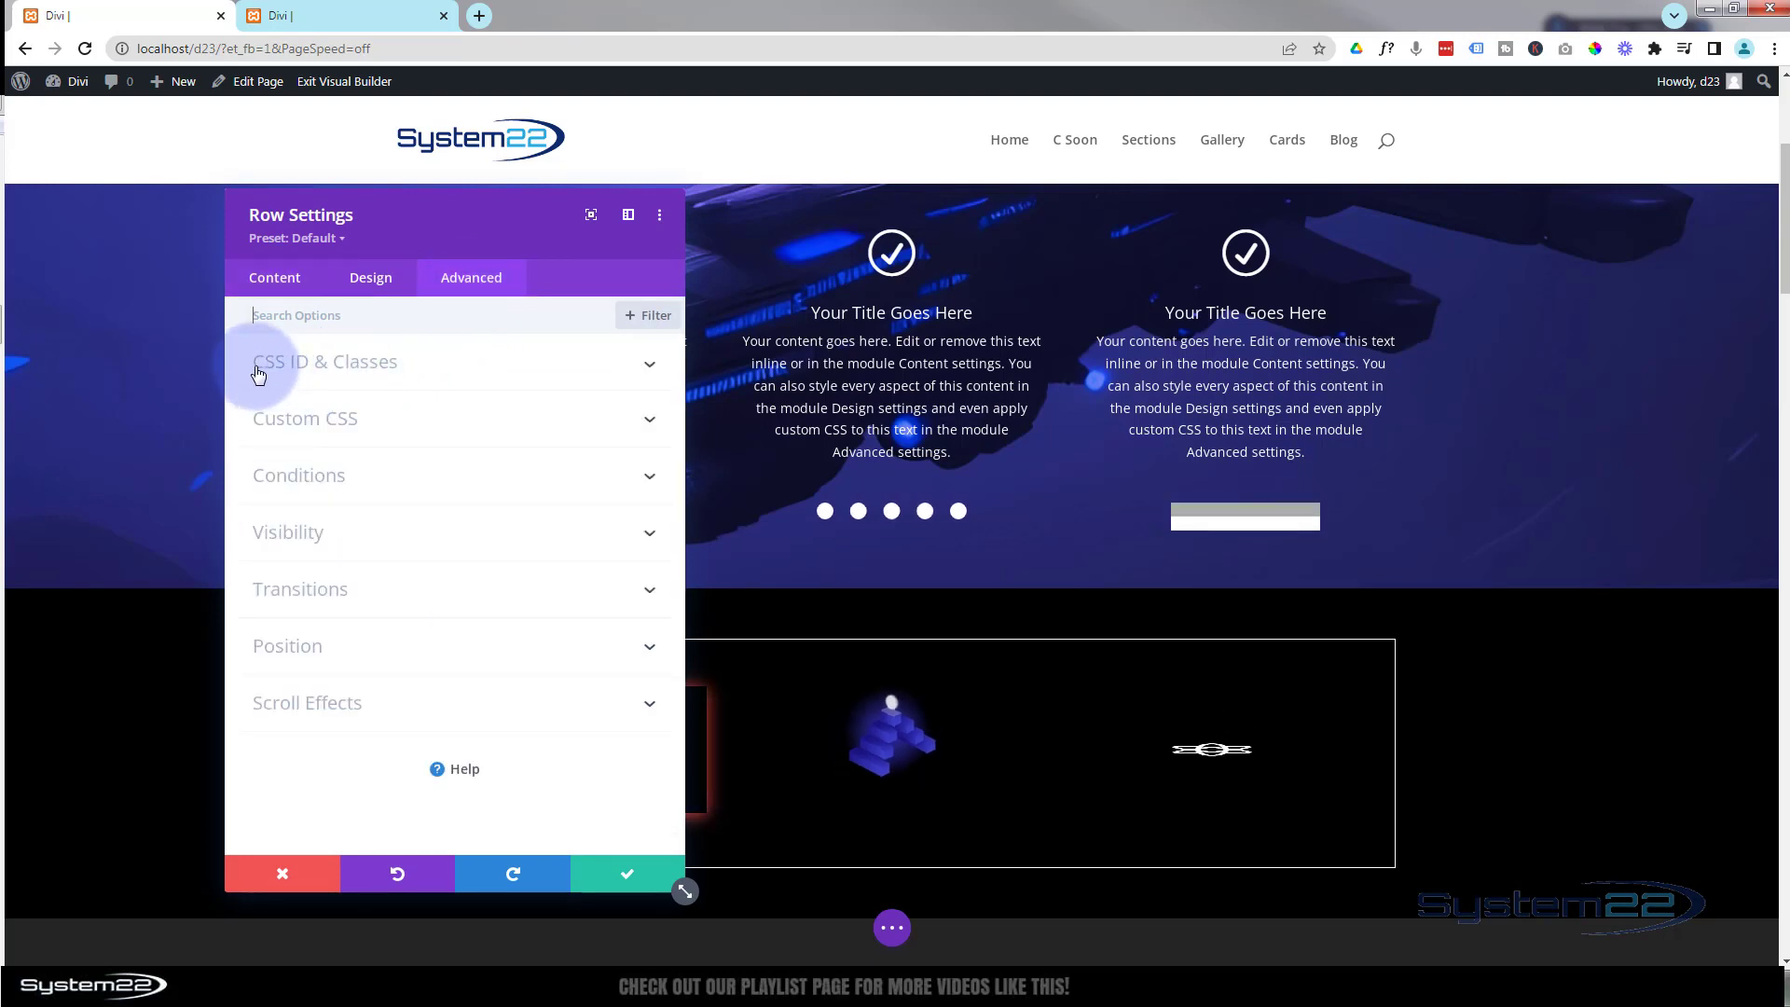
pyautogui.click(475, 371)
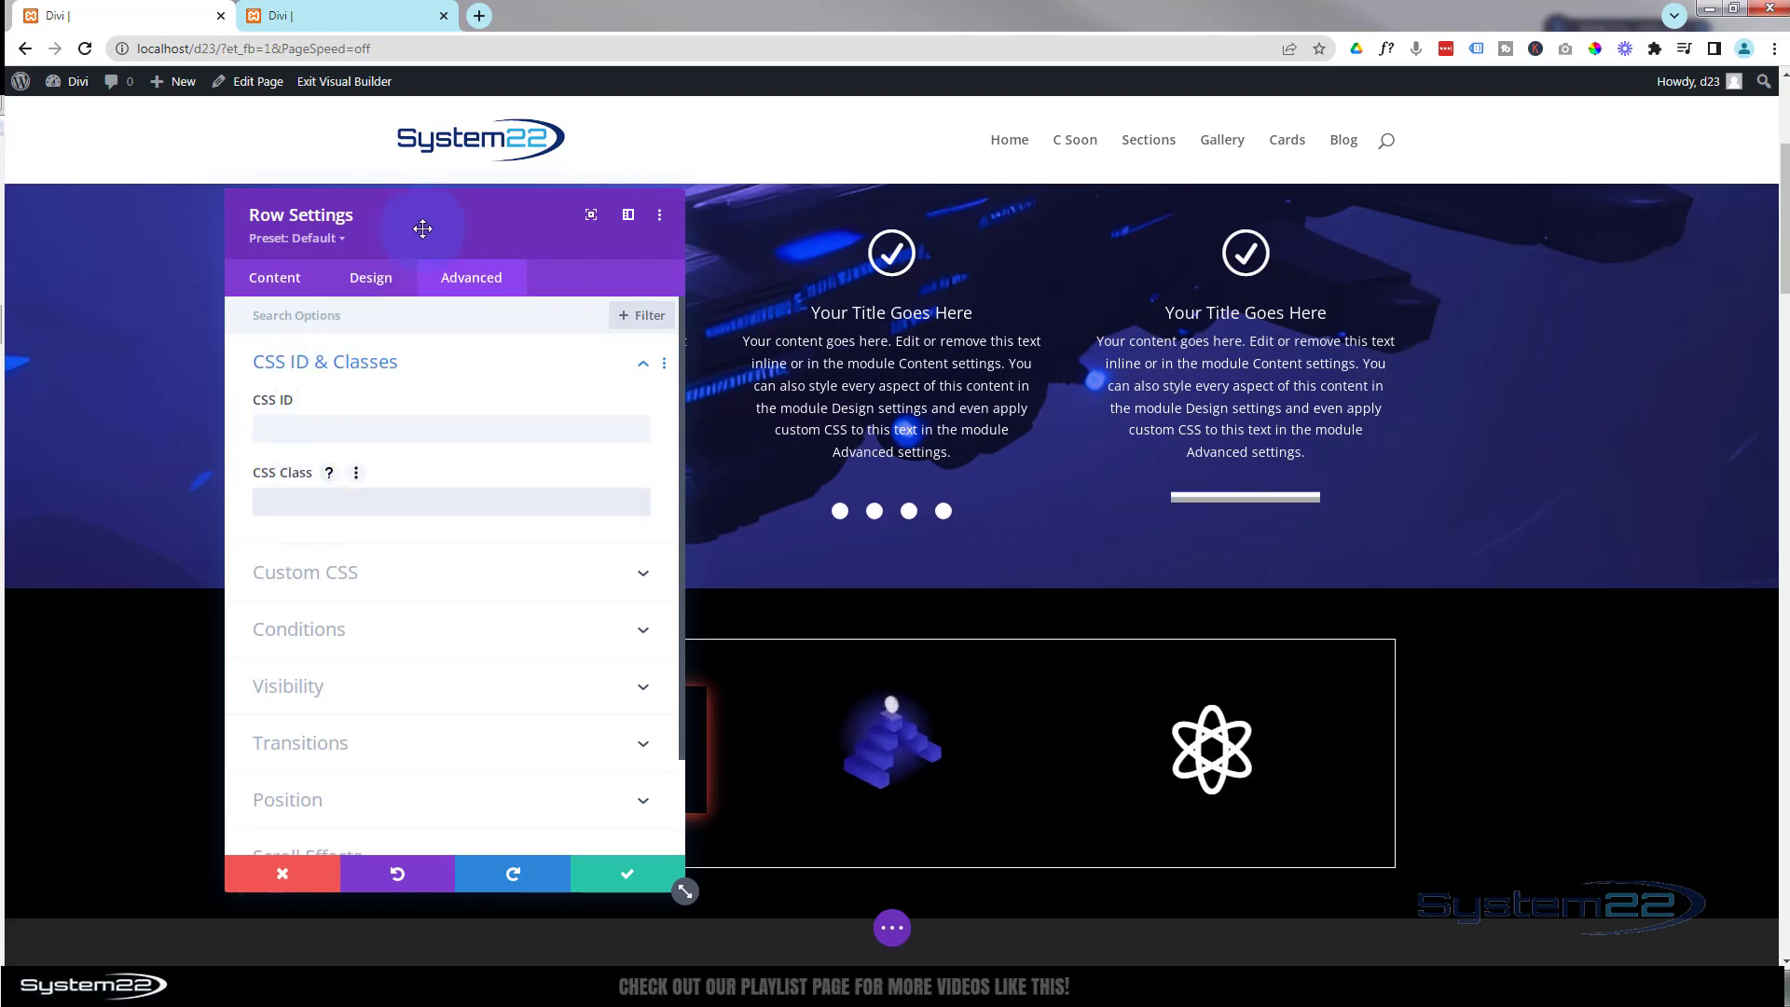
pyautogui.moveTo(677, 228); pyautogui.dragTo(866, 229)
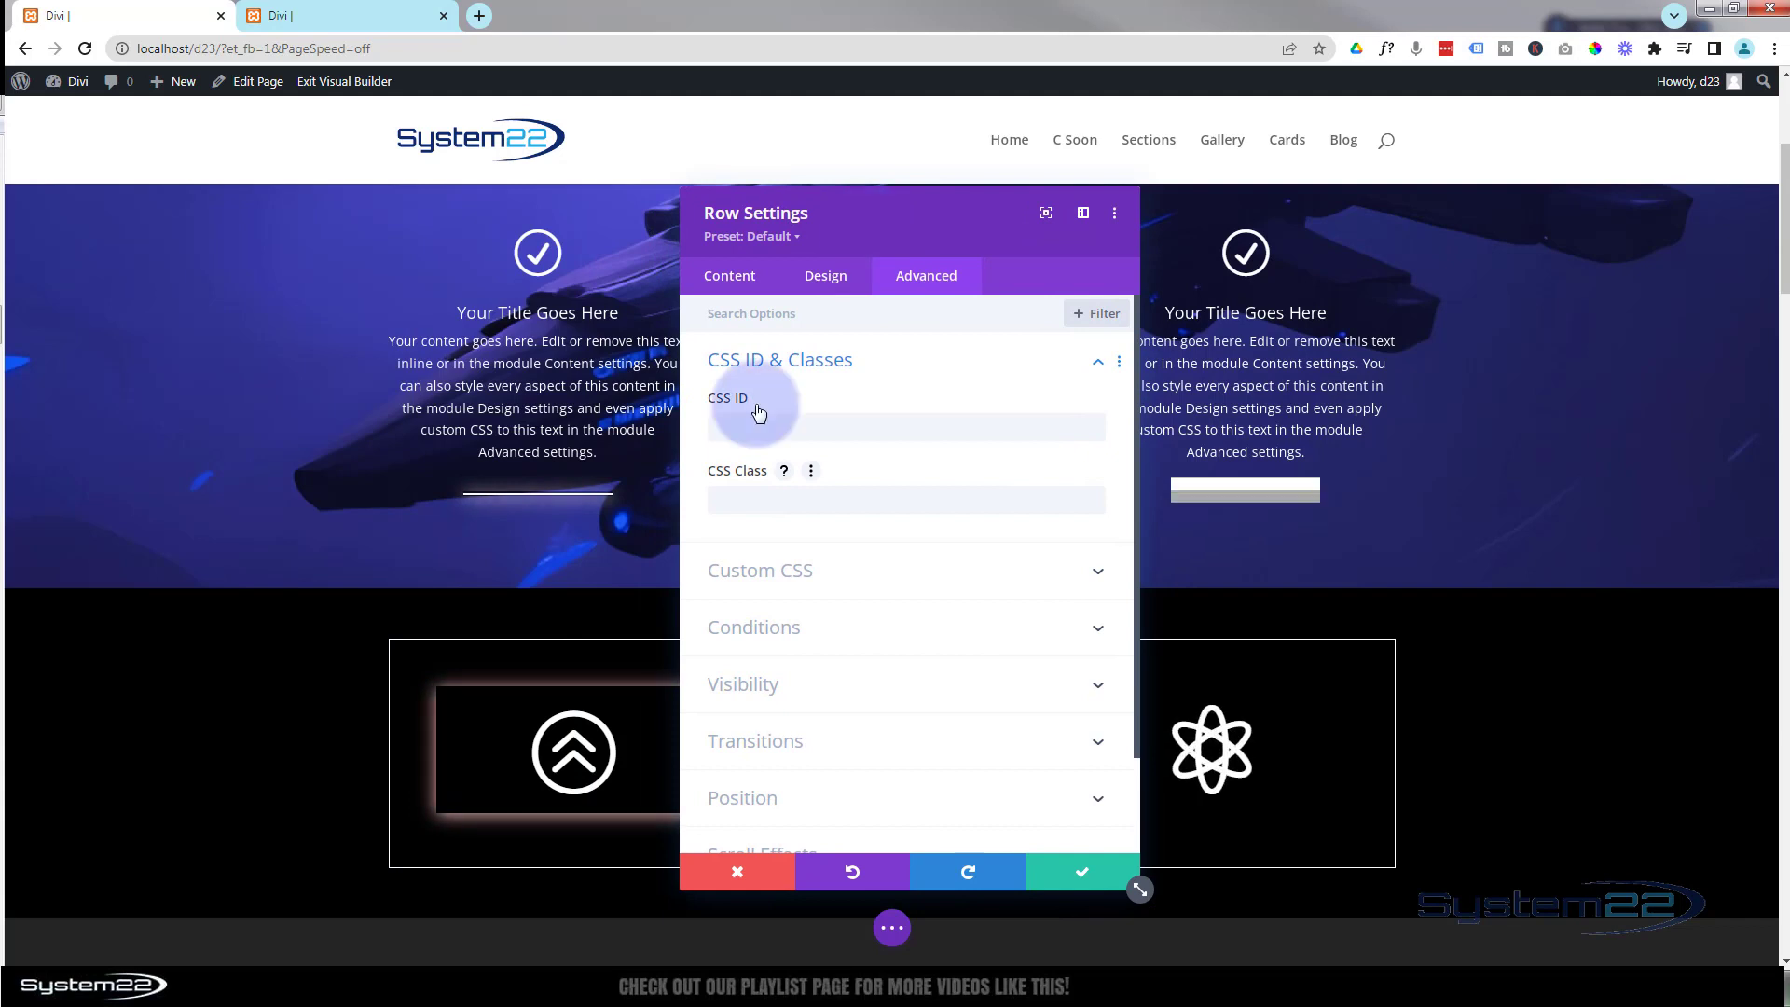
pyautogui.click(724, 497)
pyautogui.write('dcss')
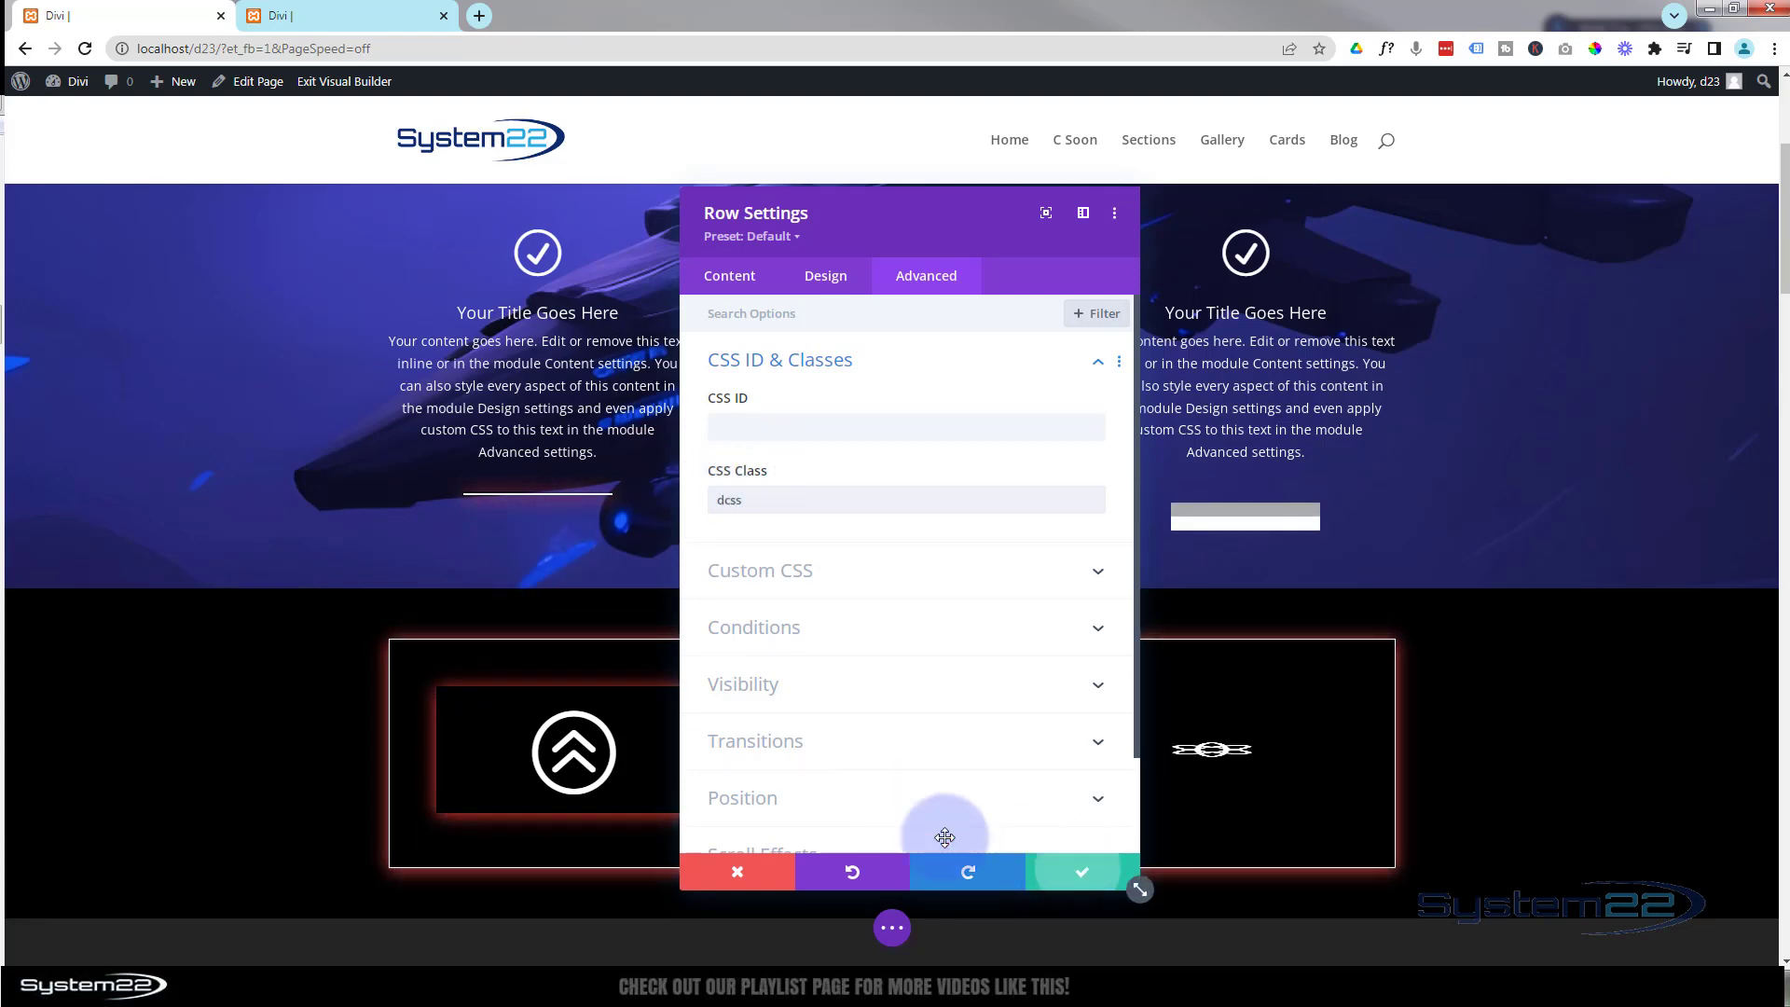
pyautogui.click(1023, 858)
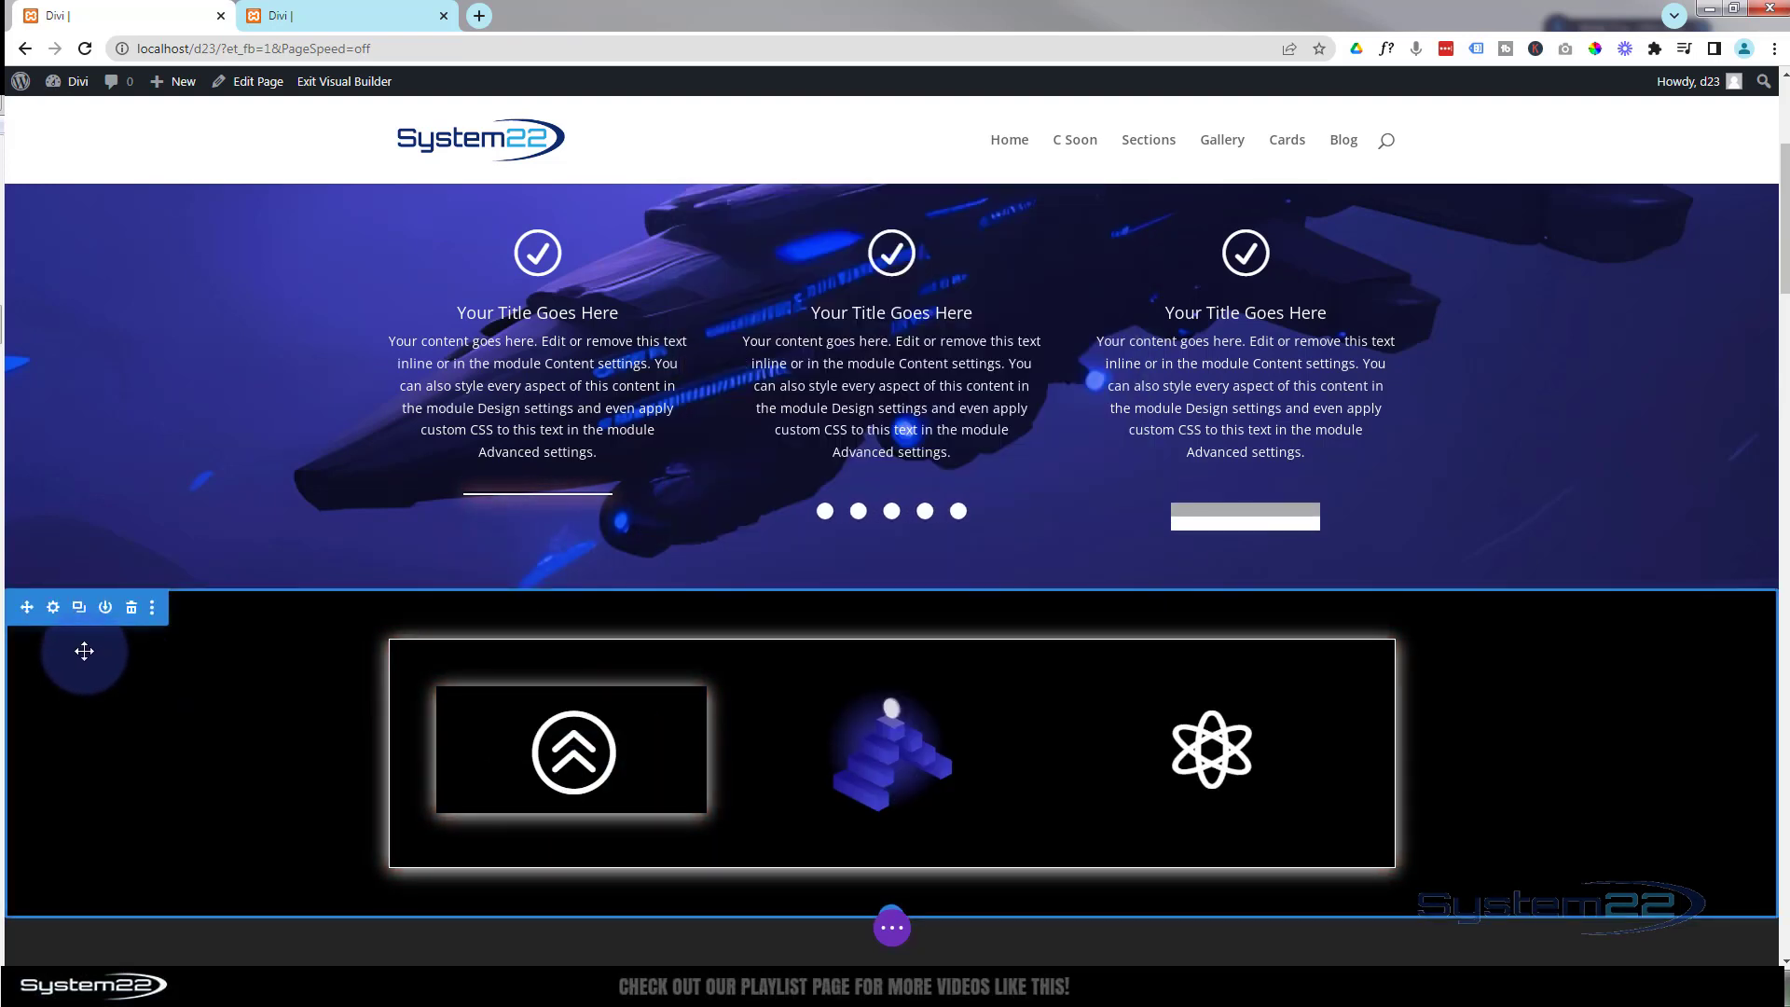
# Step: Try the CSS class dcss on the whole black section, then discard the section changes
pyautogui.click(53, 607)
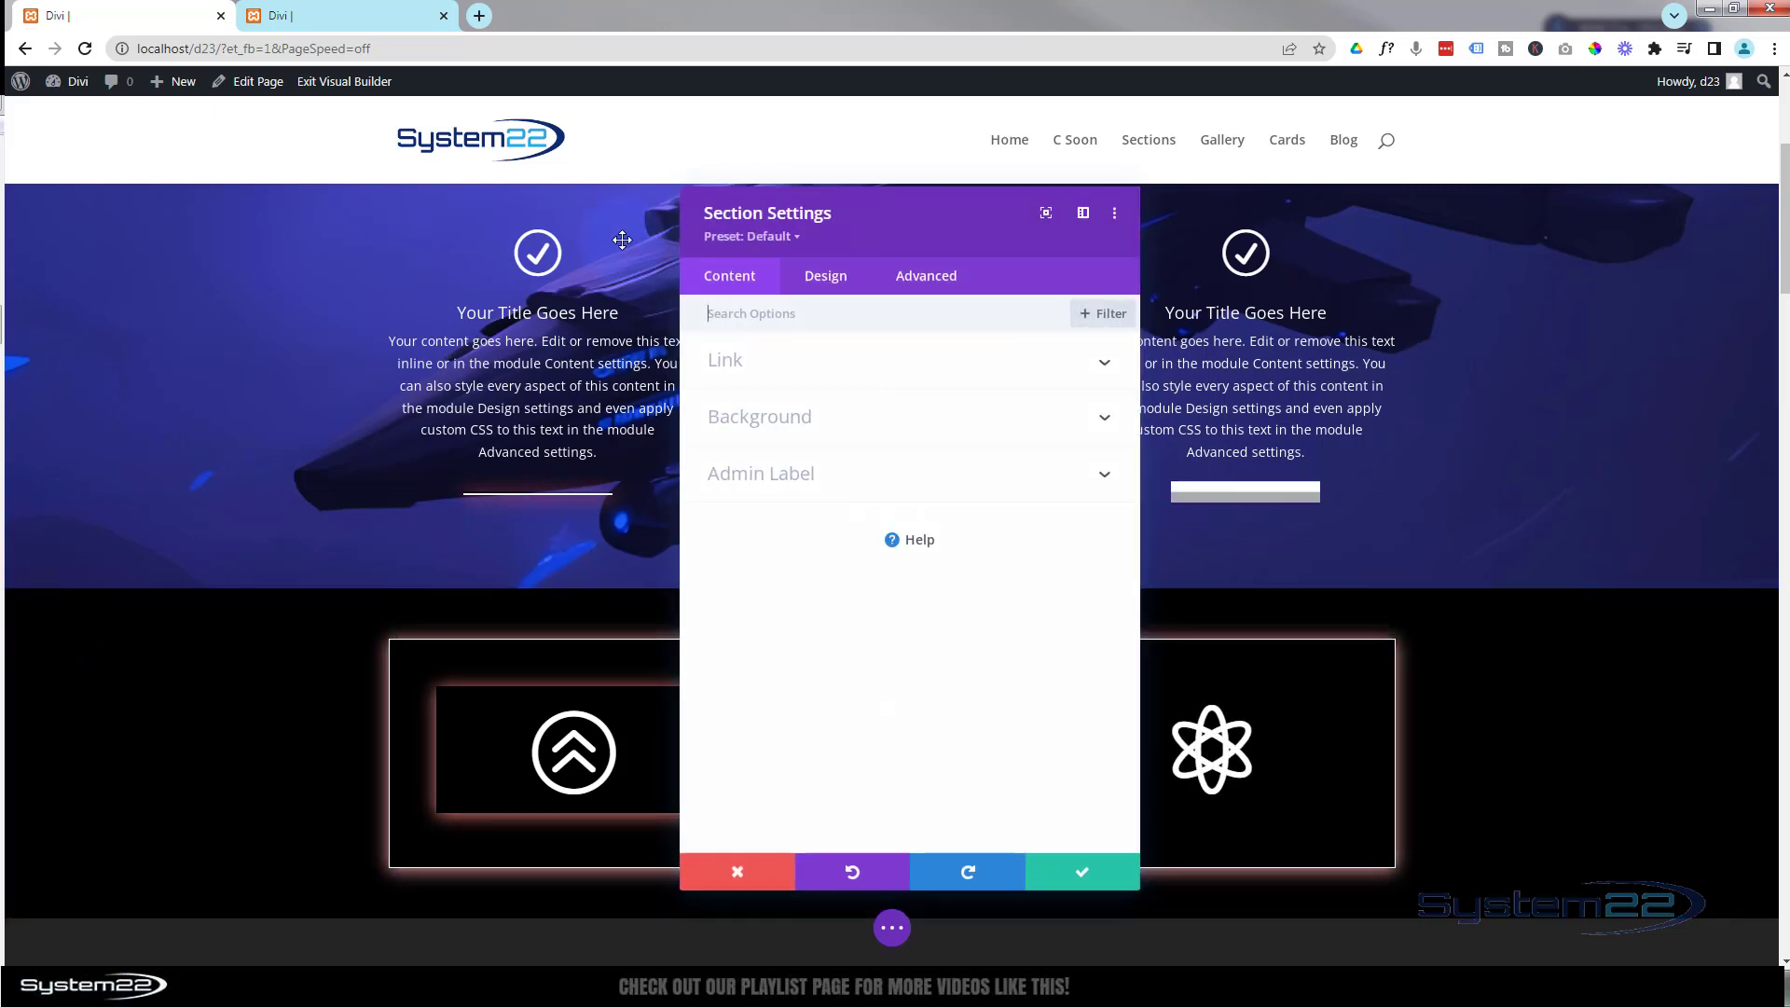
pyautogui.click(926, 276)
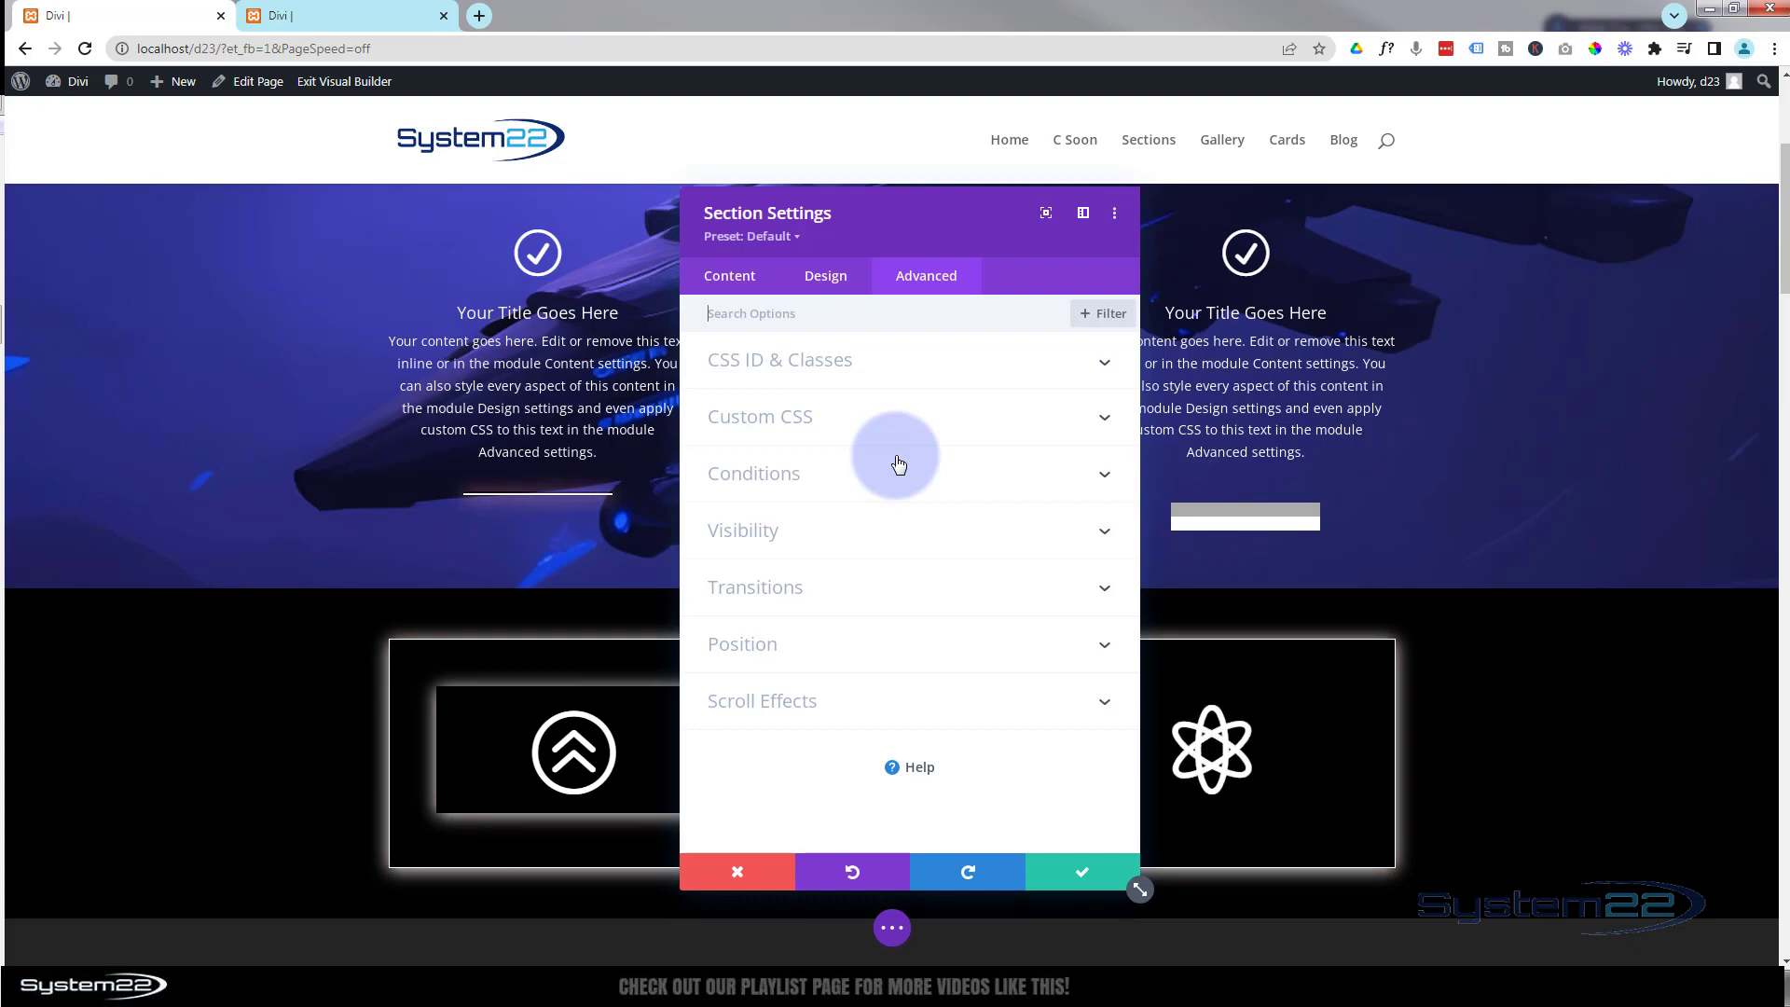
pyautogui.click(909, 361)
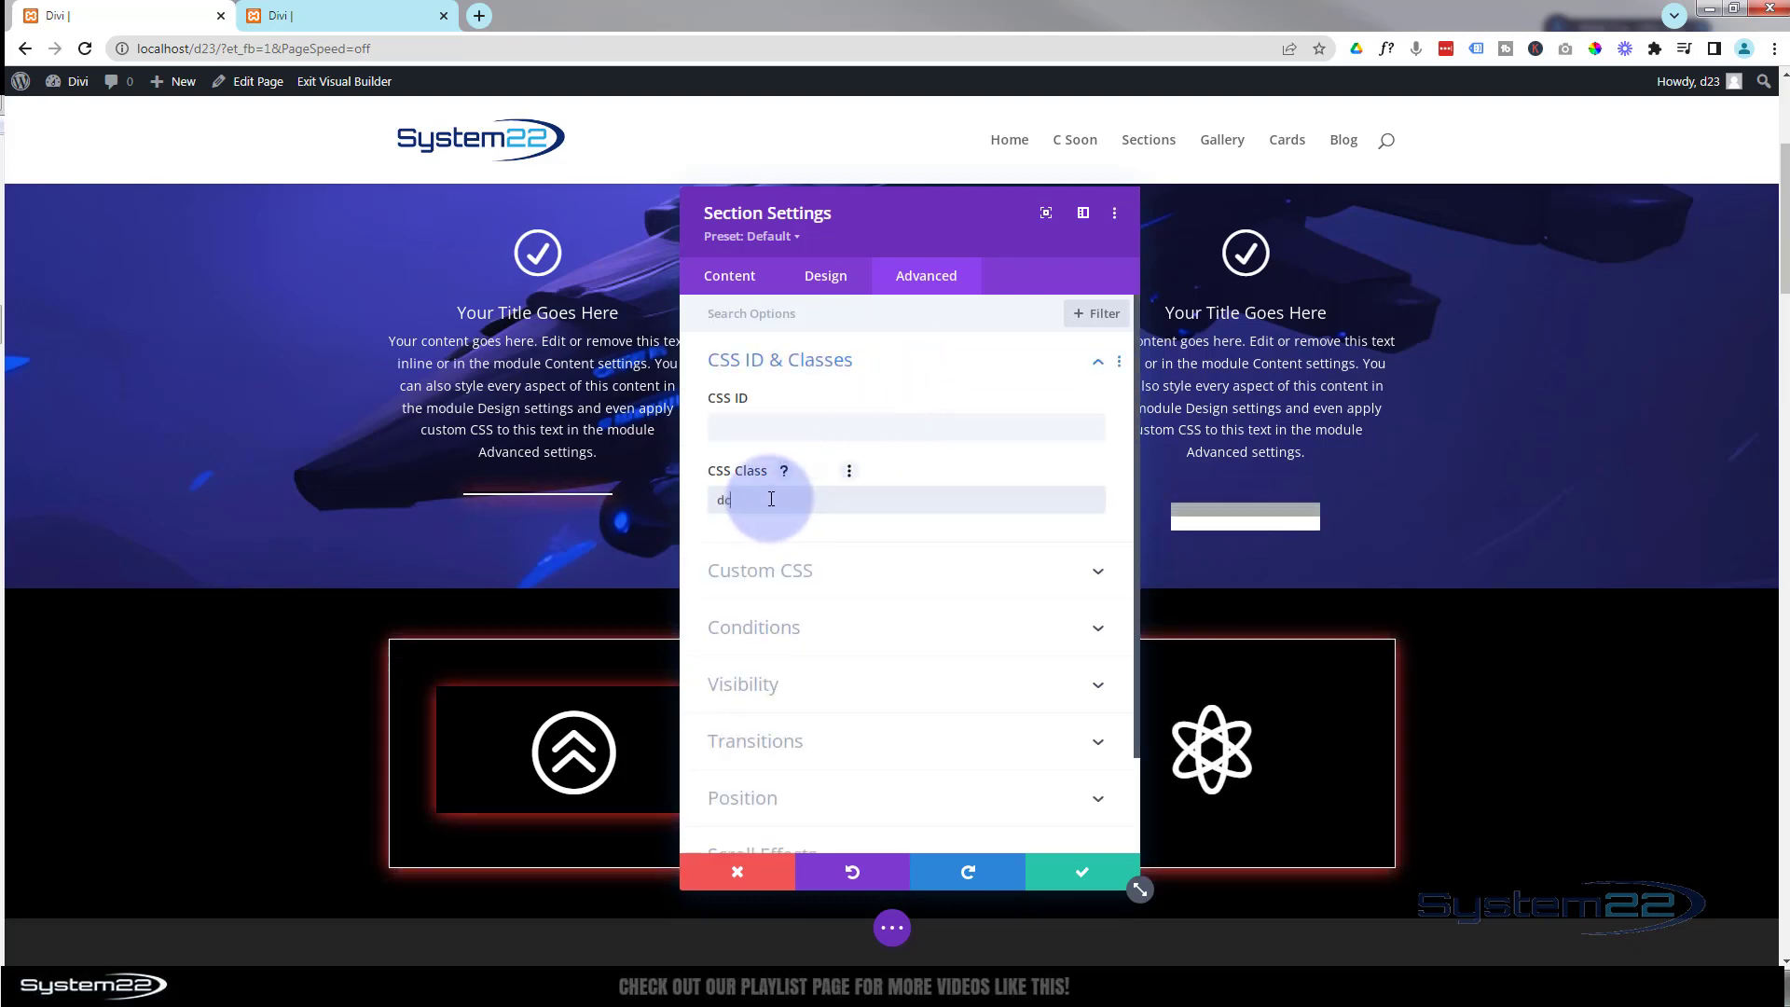
pyautogui.click(773, 501)
pyautogui.write('dcss')
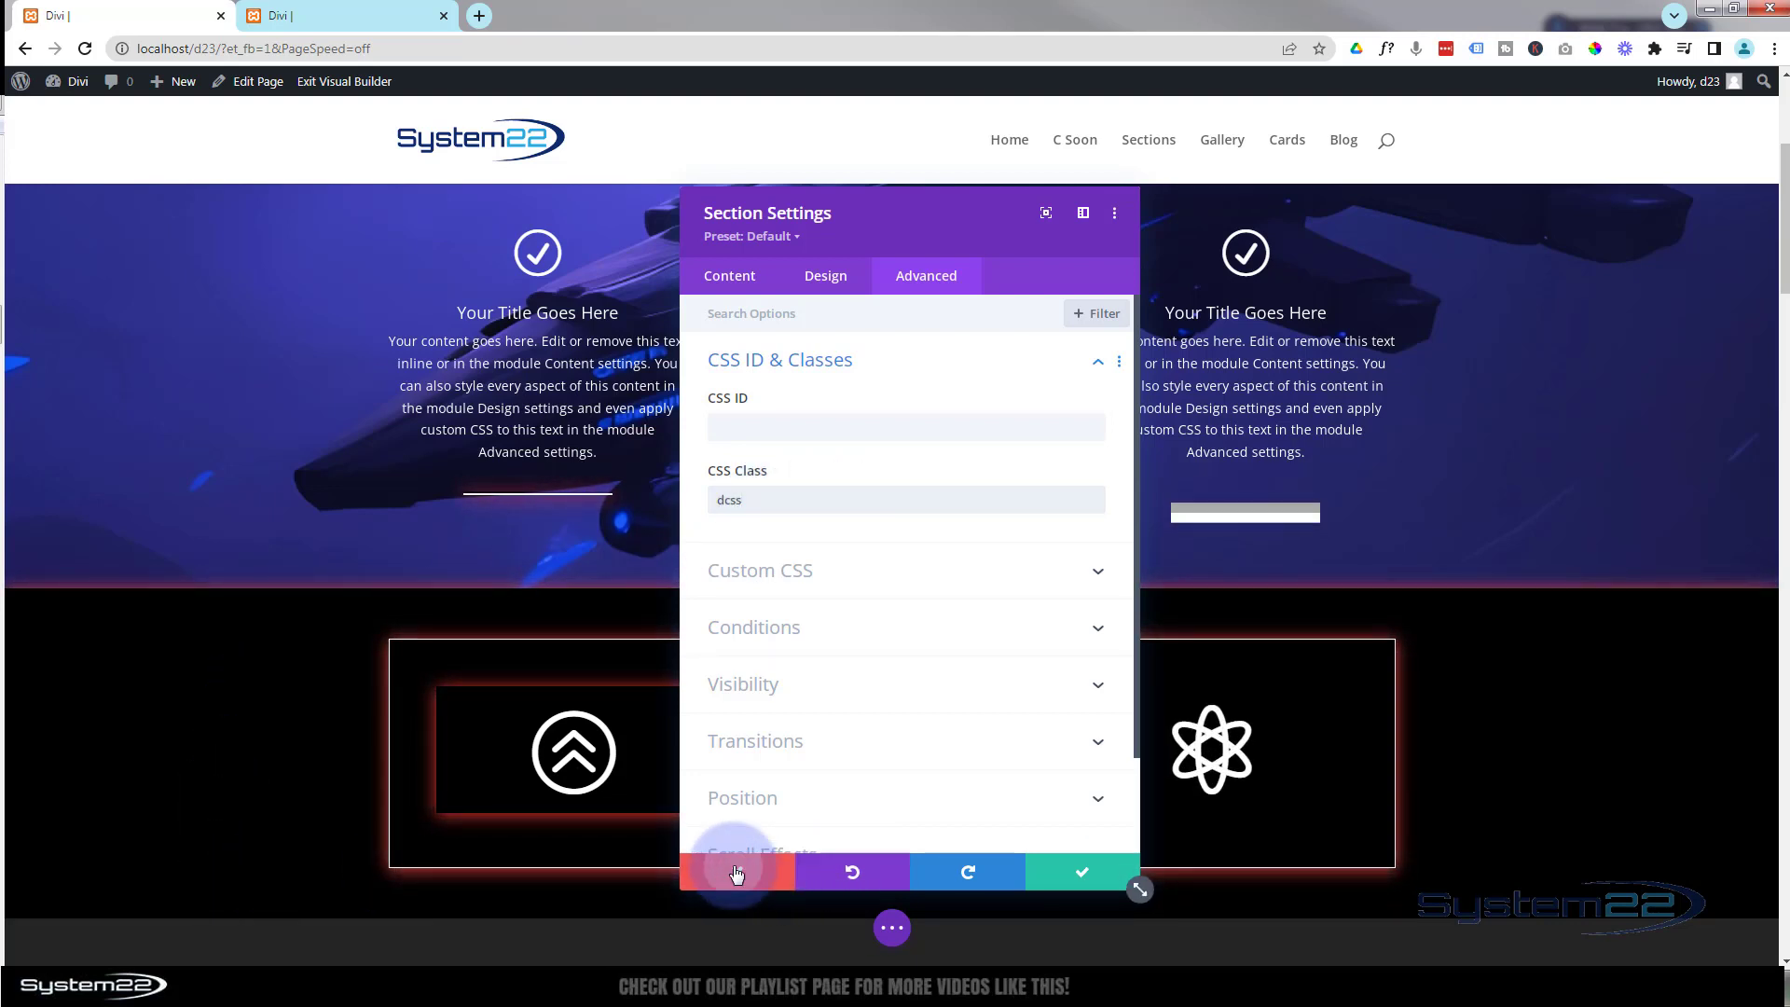
pyautogui.click(737, 870)
pyautogui.moveTo(477, 725)
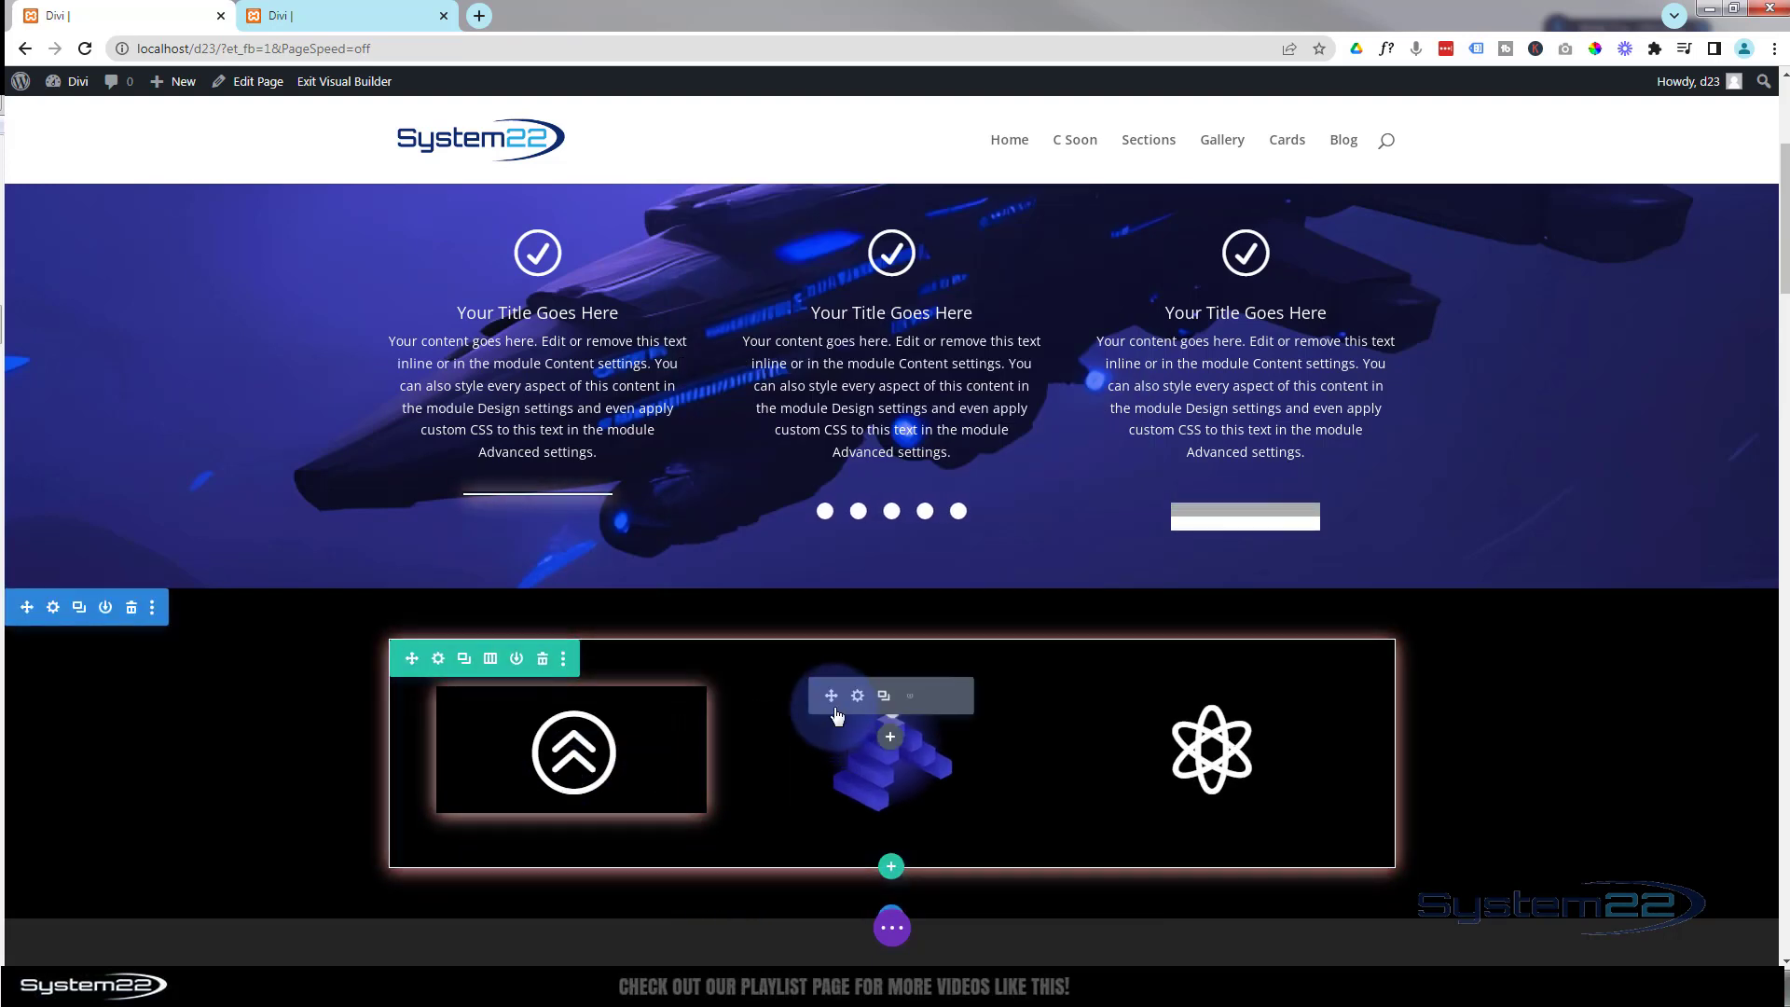
# Step: Change the three-icon row's CSS class to dcss2 and move the settings window aside to preview the width animation
pyautogui.click(438, 659)
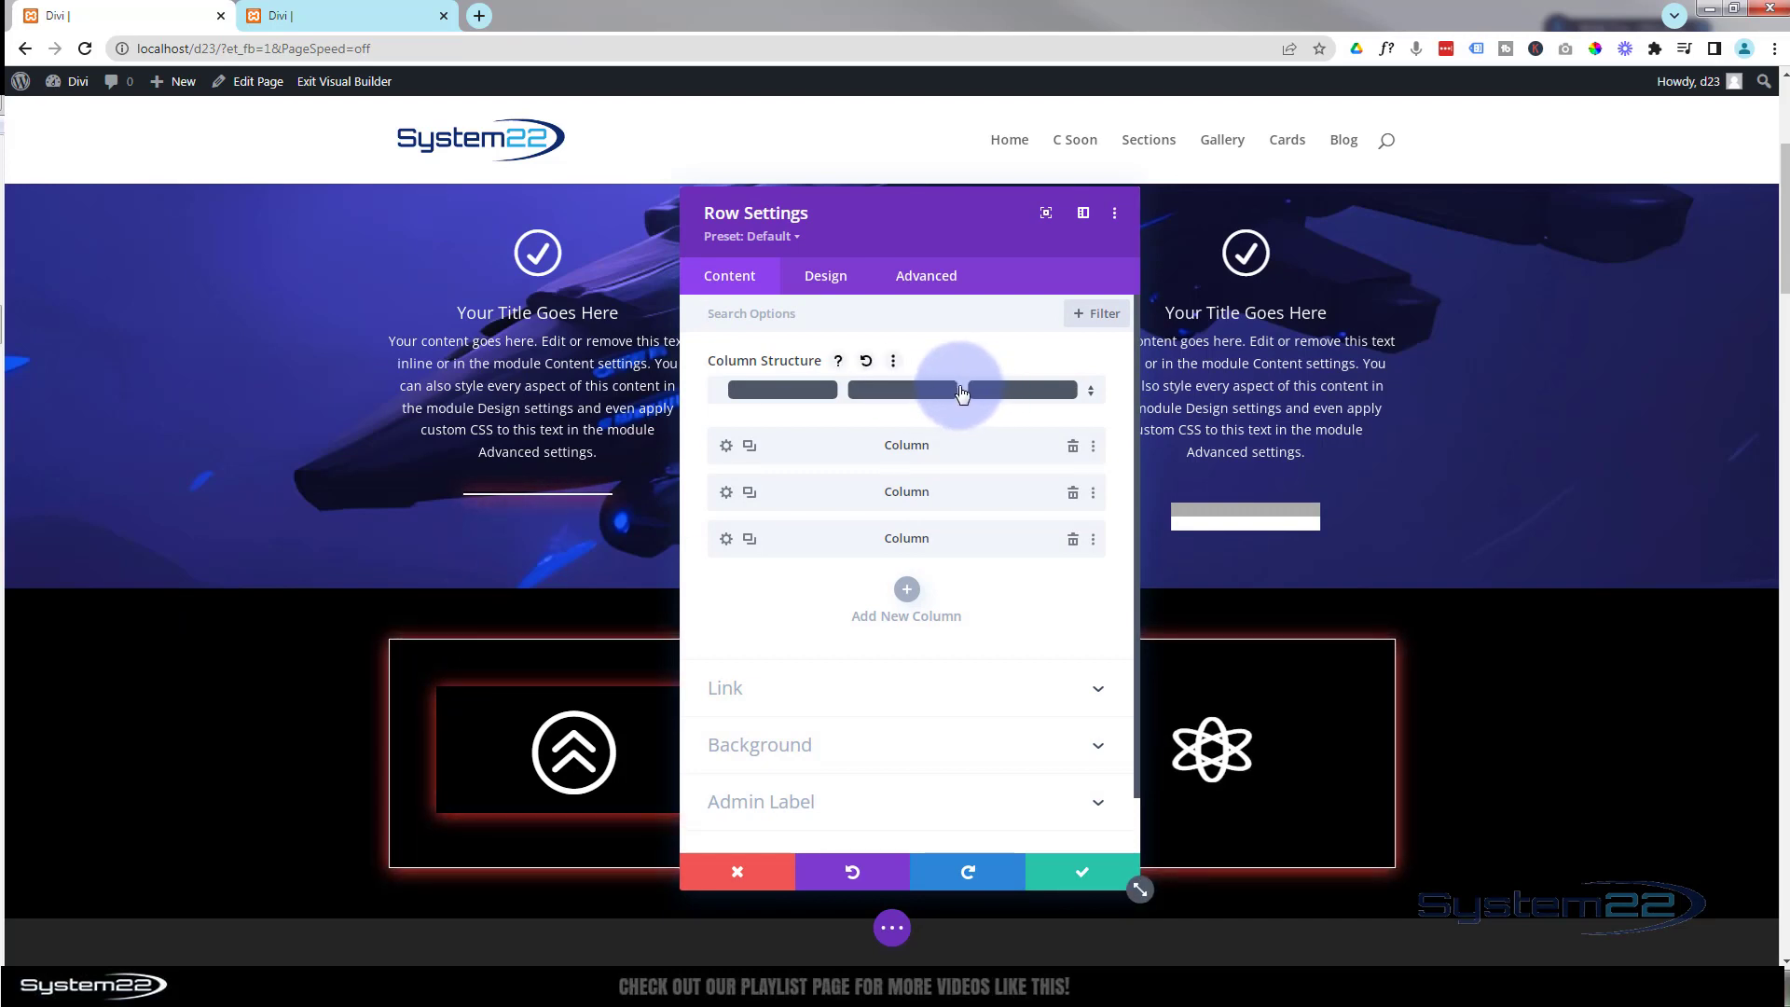
pyautogui.click(933, 275)
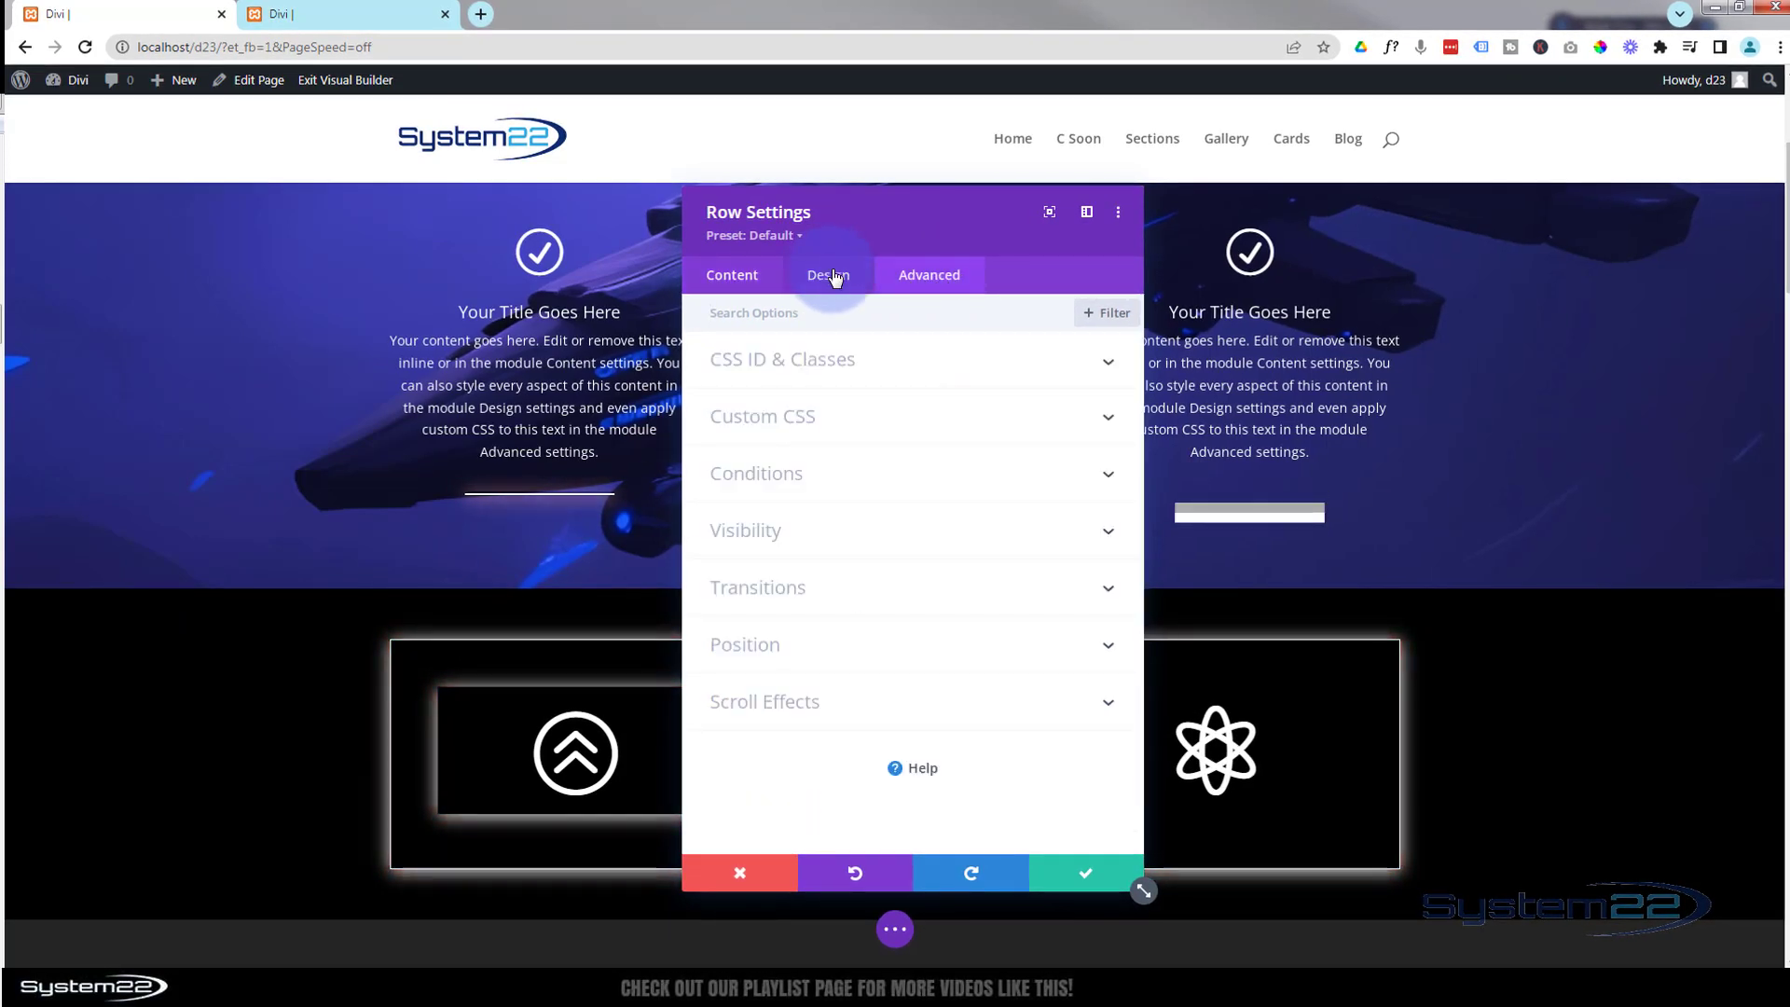
pyautogui.click(942, 363)
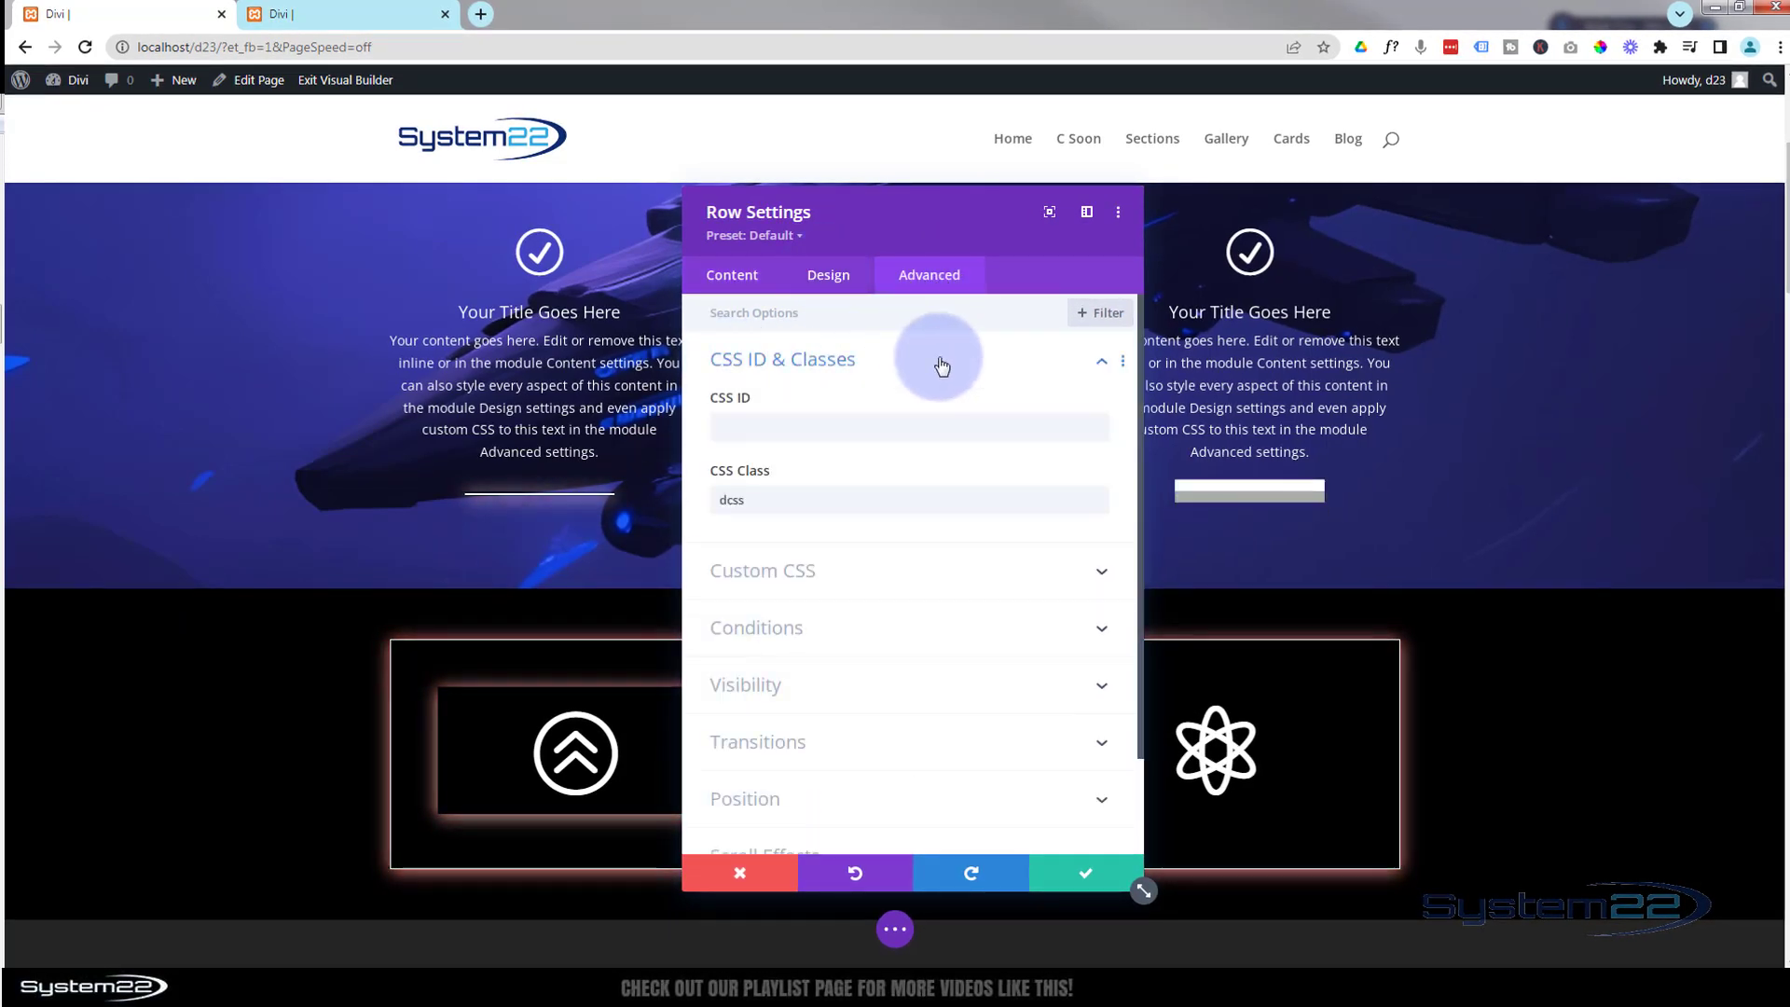
pyautogui.click(789, 512)
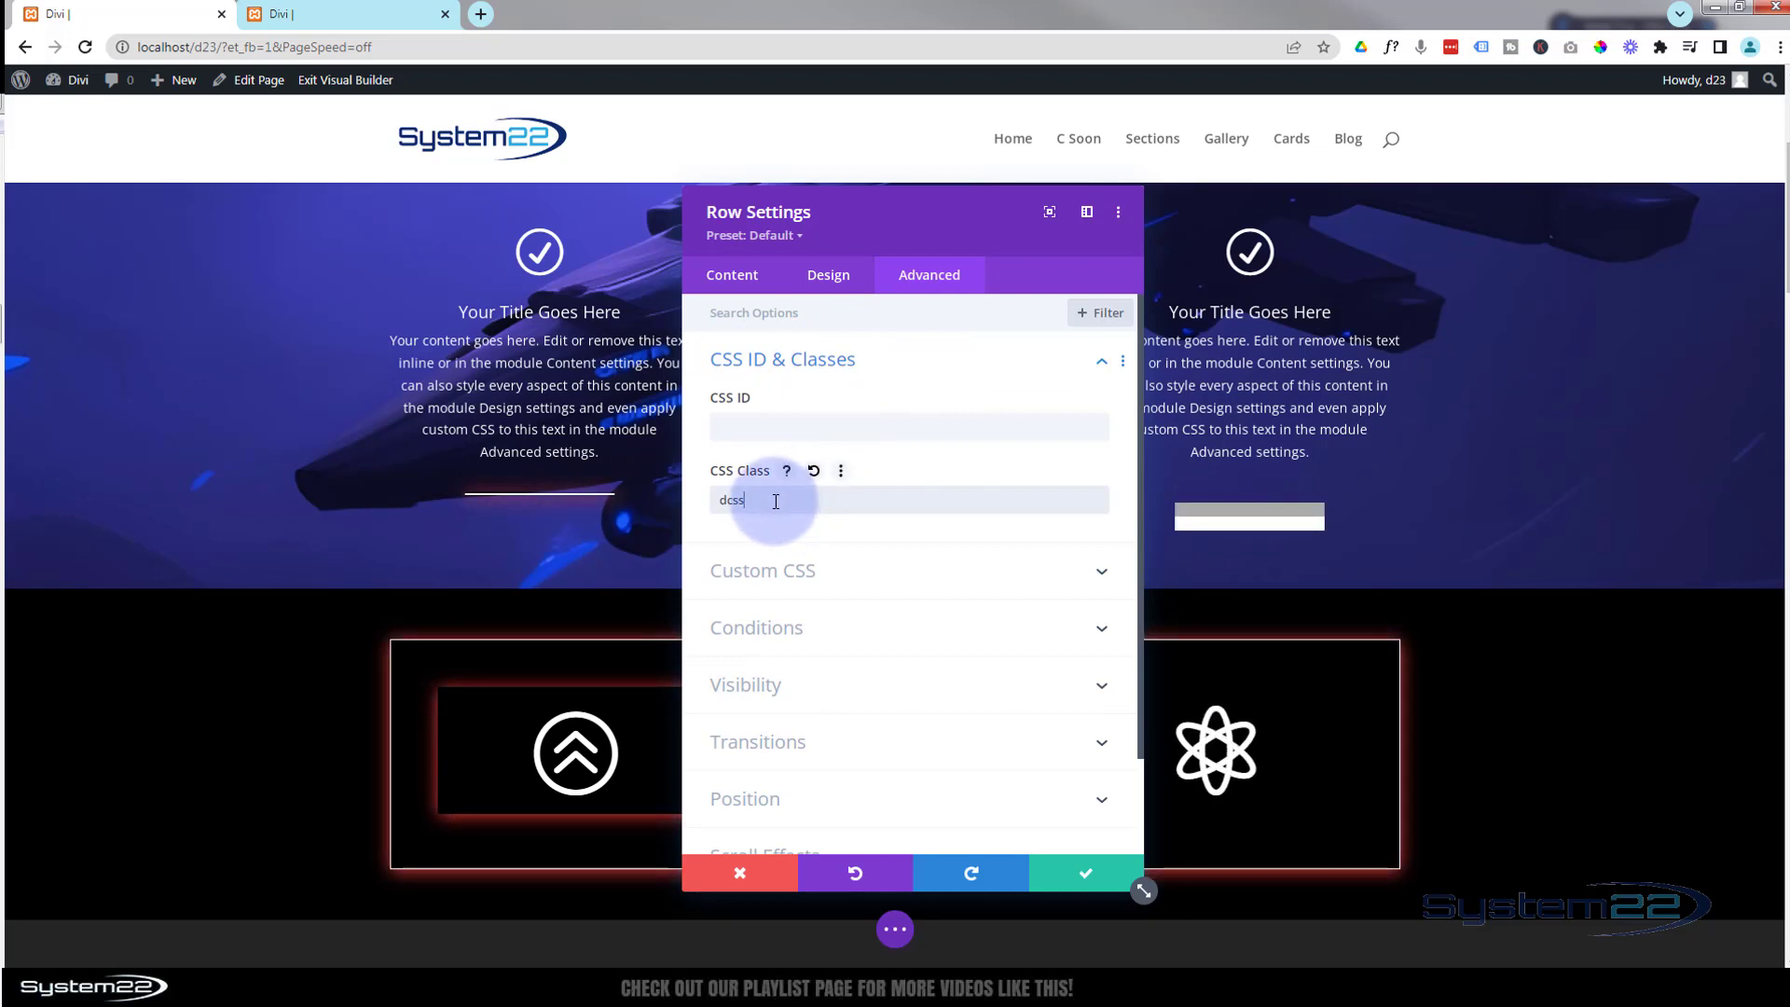
pyautogui.write('2')
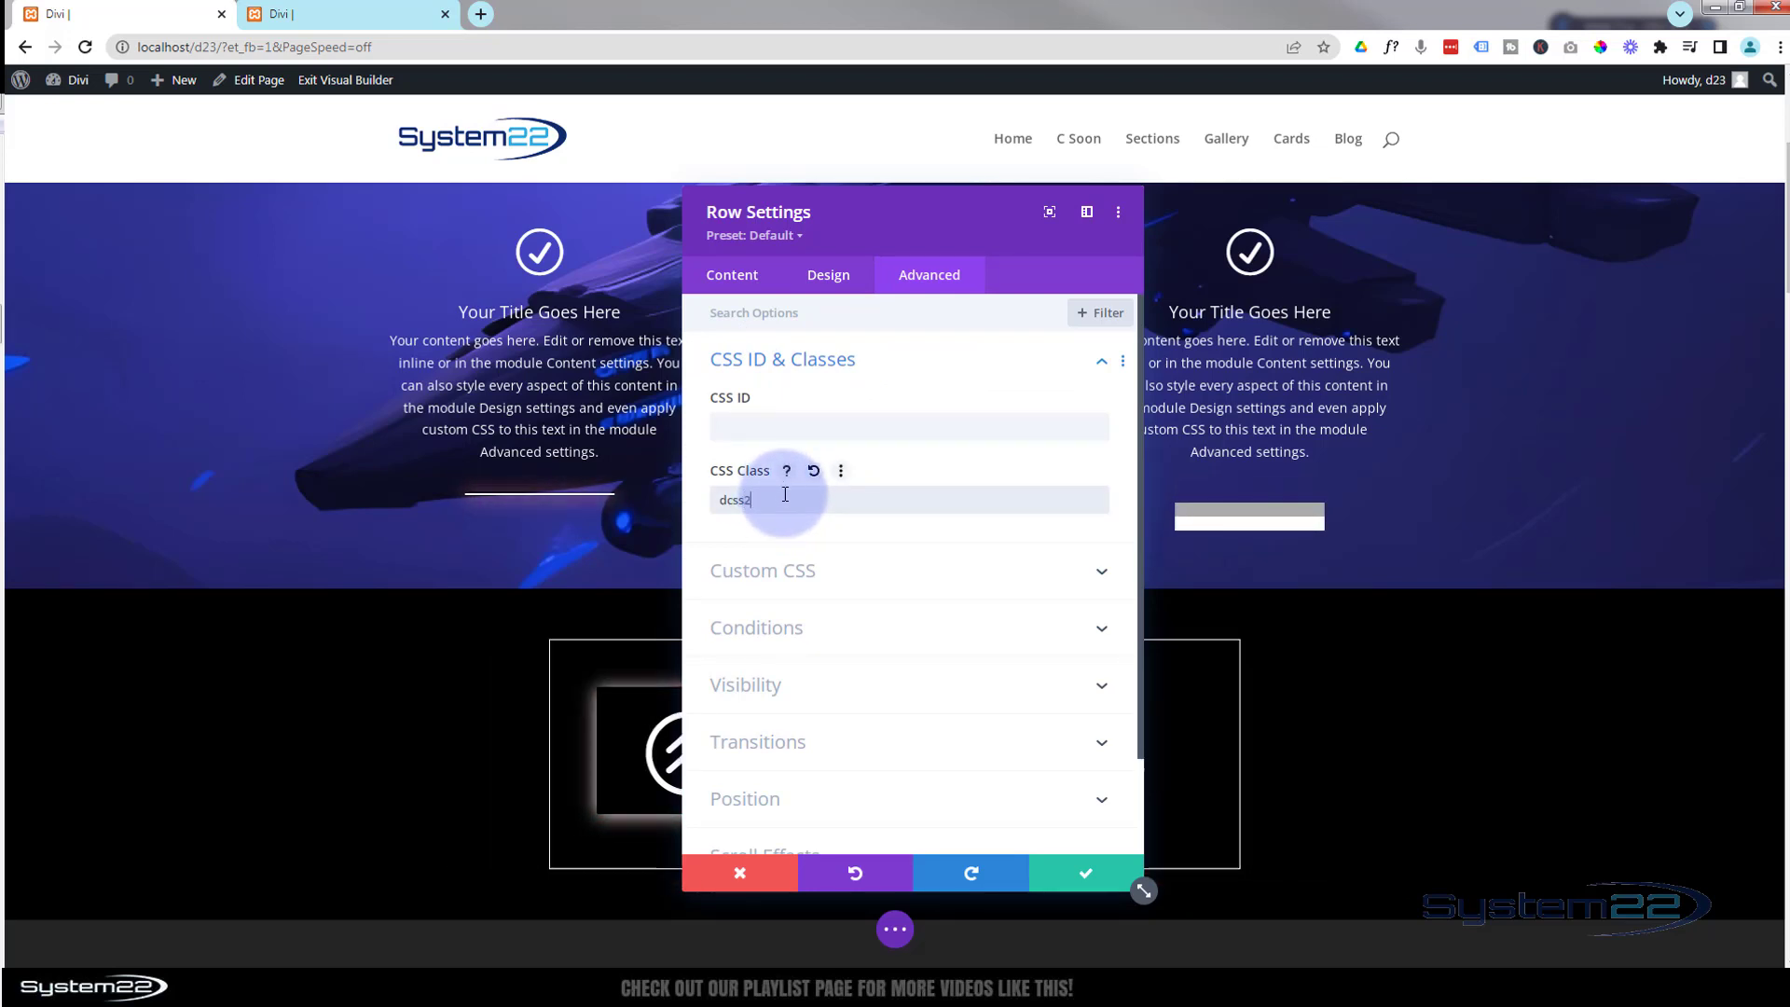
pyautogui.moveTo(909, 242); pyautogui.dragTo(1692, 242)
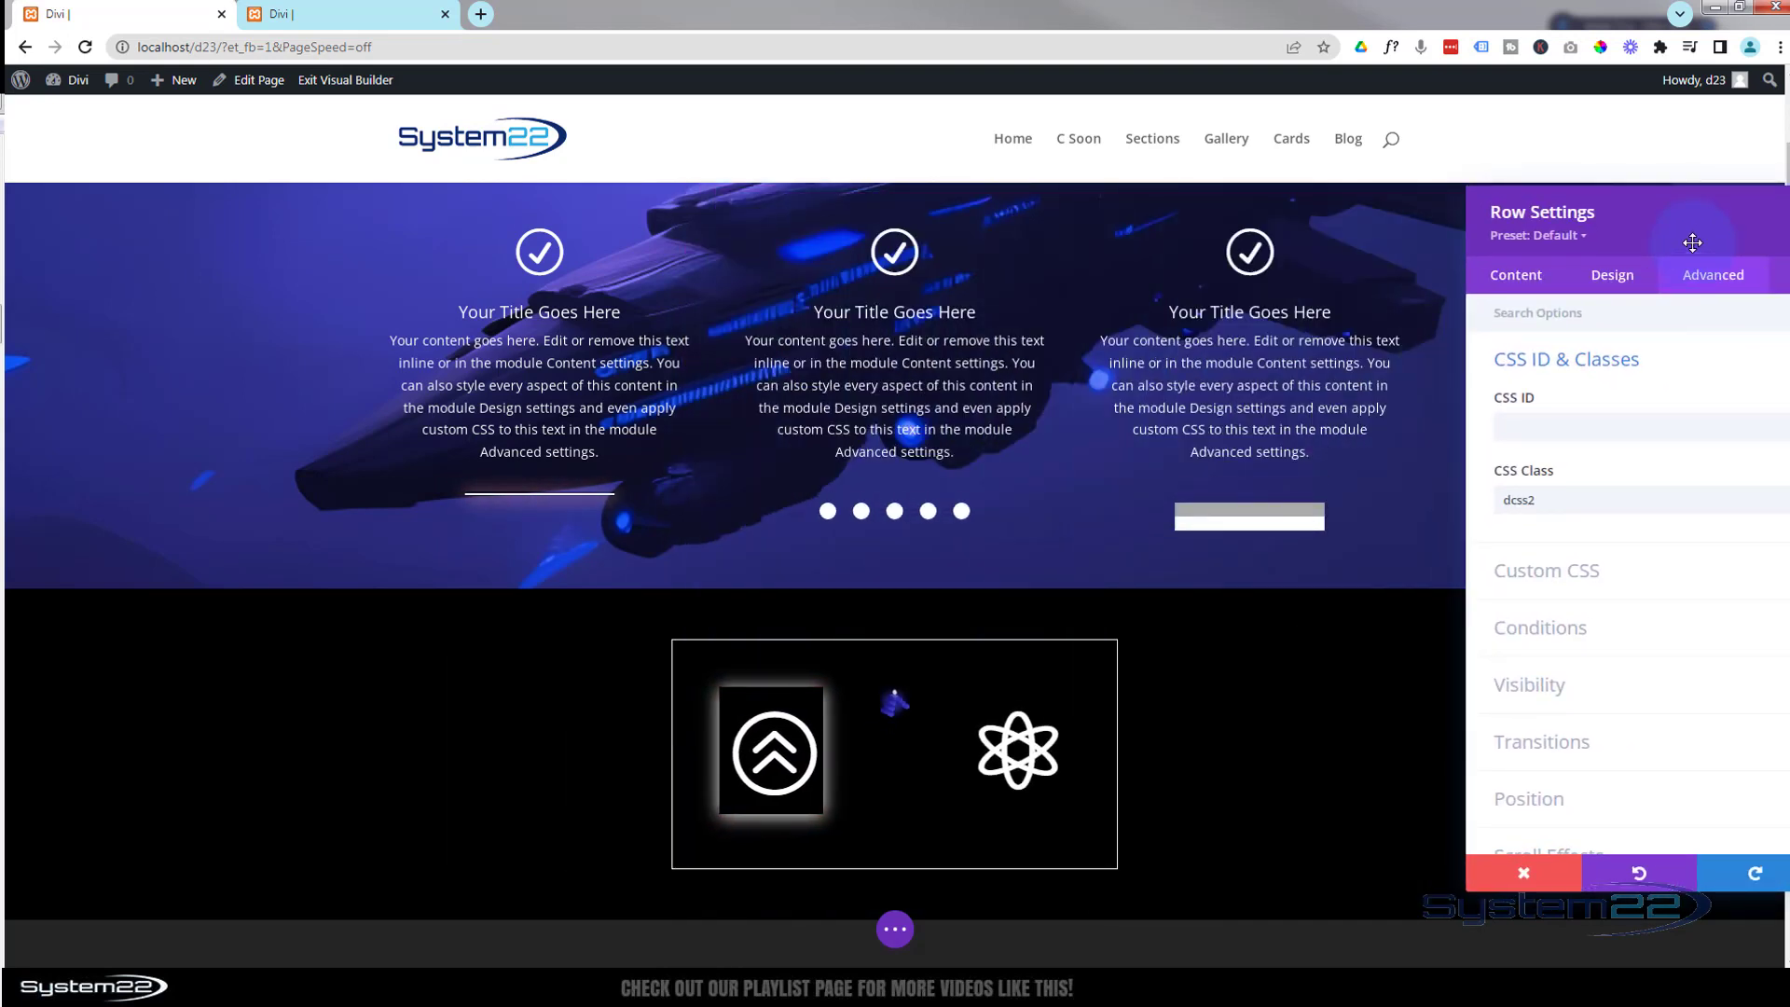
pyautogui.moveTo(1692, 242); pyautogui.dragTo(1054, 244)
# Step: Change the three-icon row's CSS class to dcss3 and preview the flip animation on the uncovered row
pyautogui.click(878, 511)
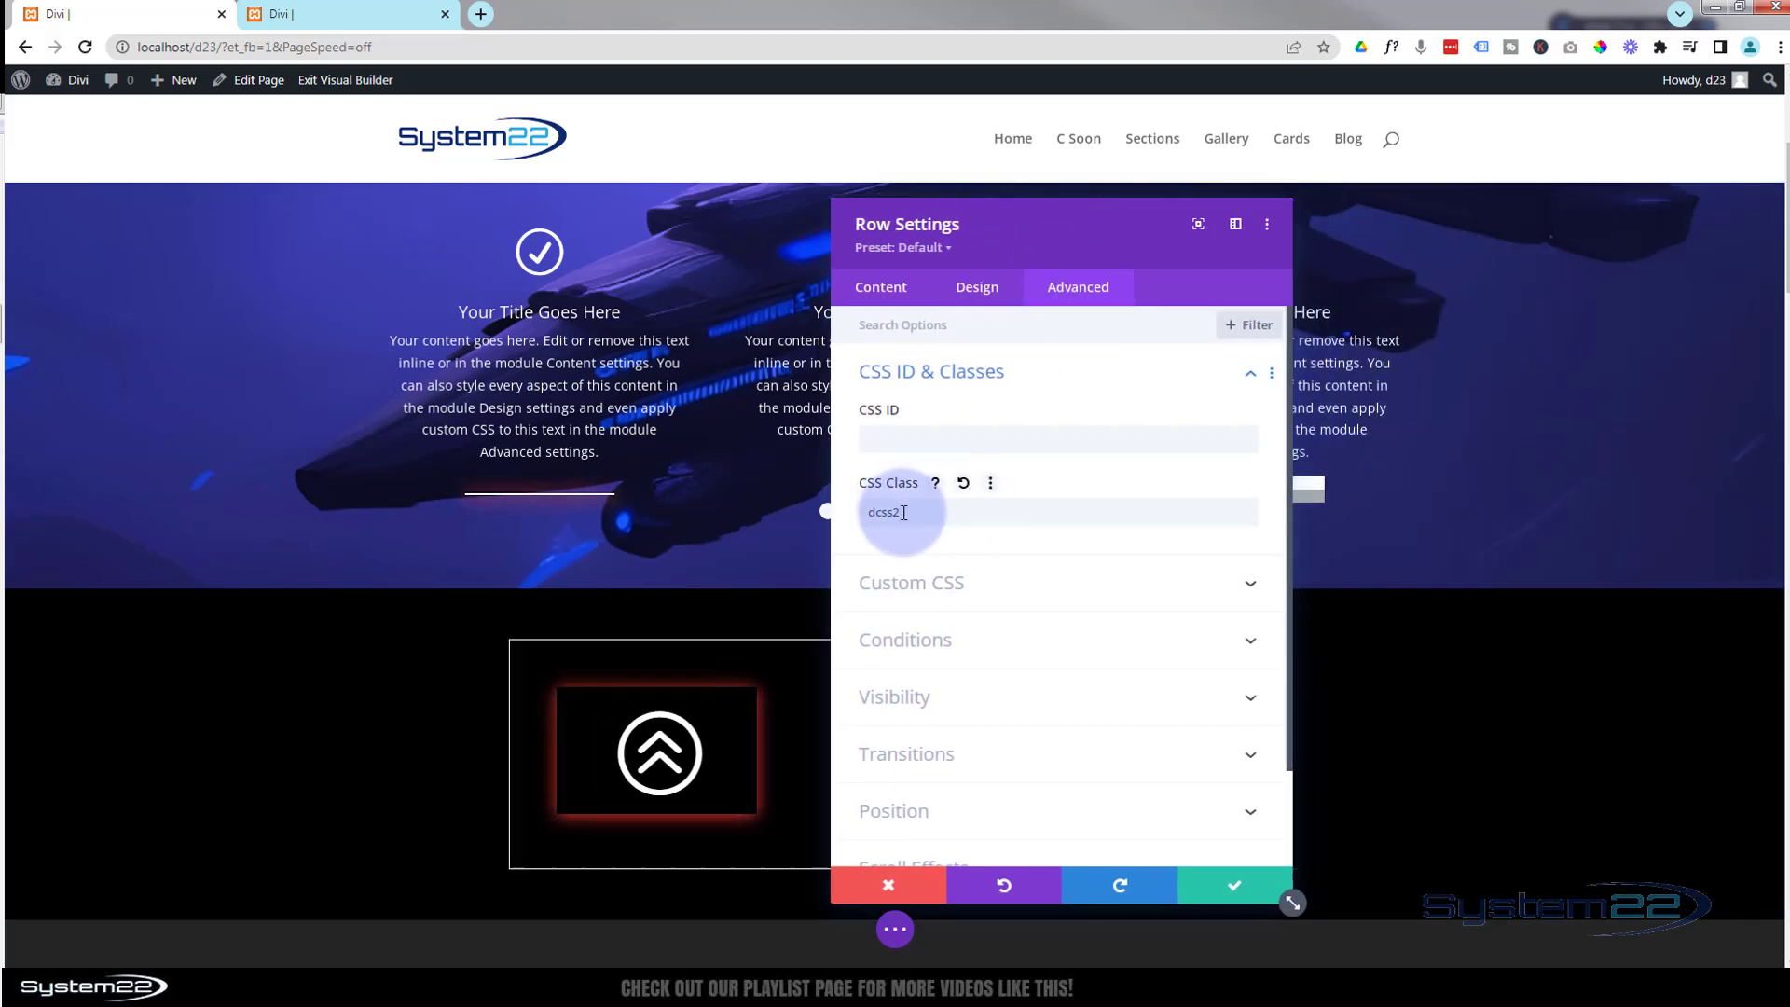
pyautogui.moveTo(892, 511); pyautogui.dragTo(964, 514)
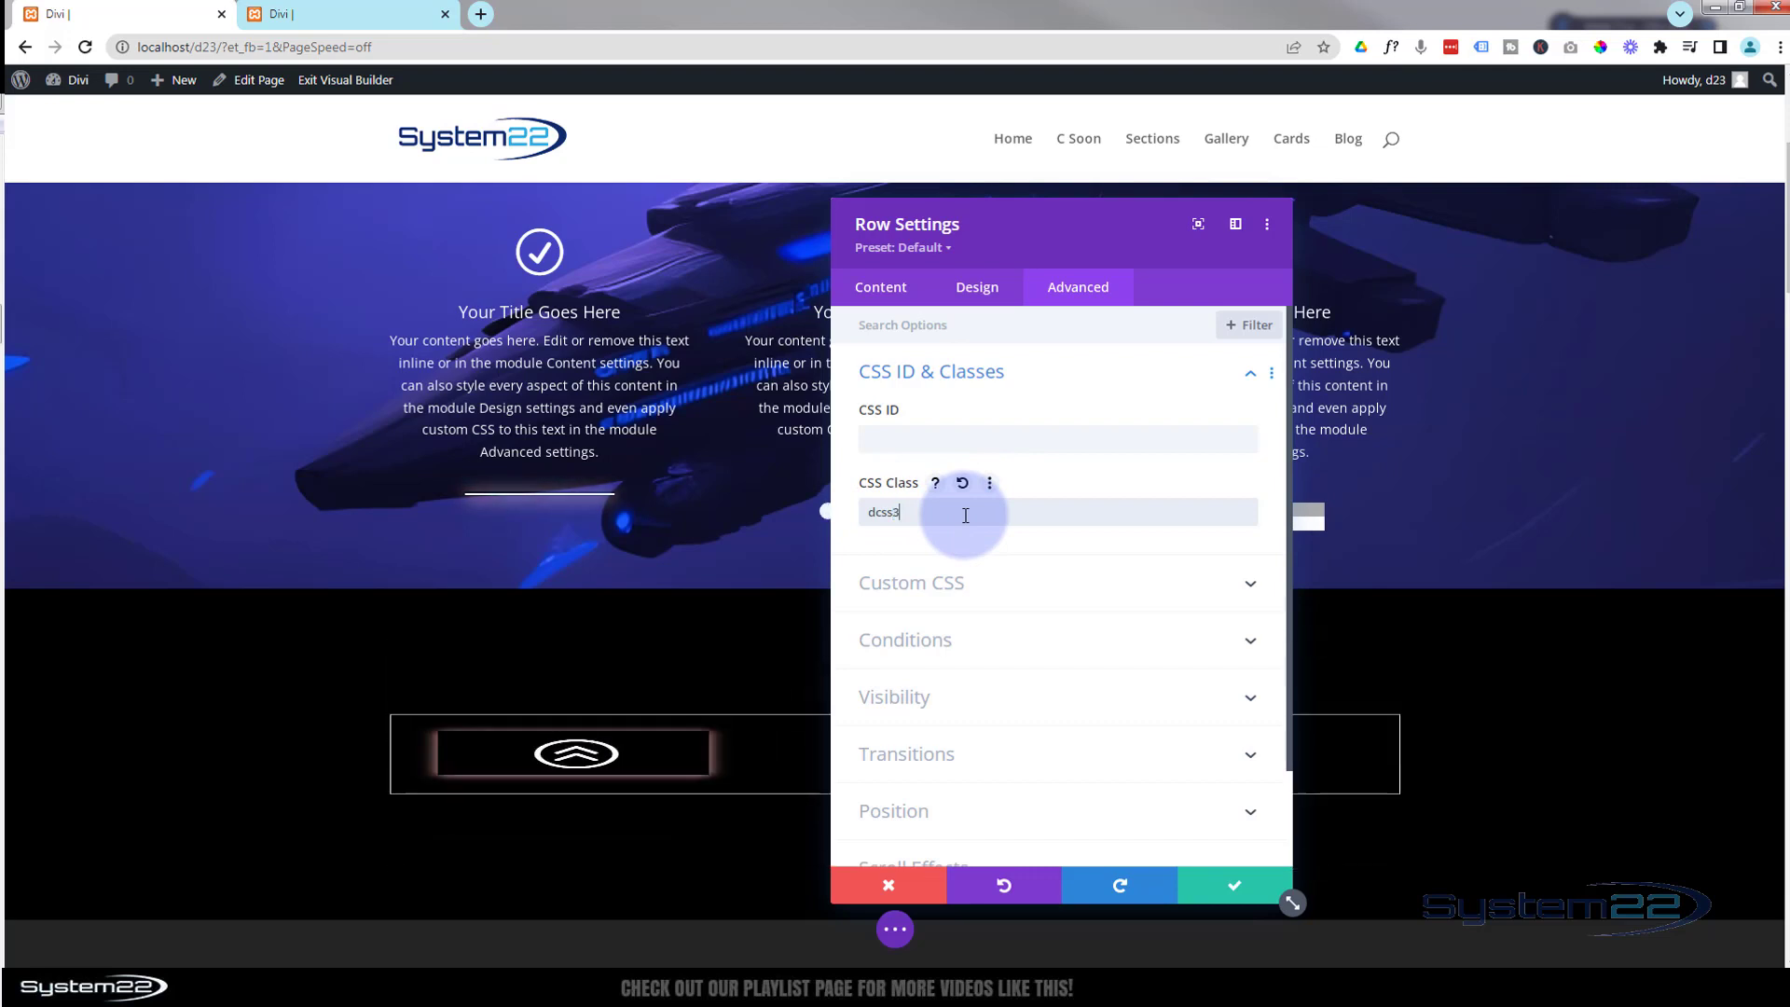
pyautogui.moveTo(1190, 248); pyautogui.dragTo(1667, 266)
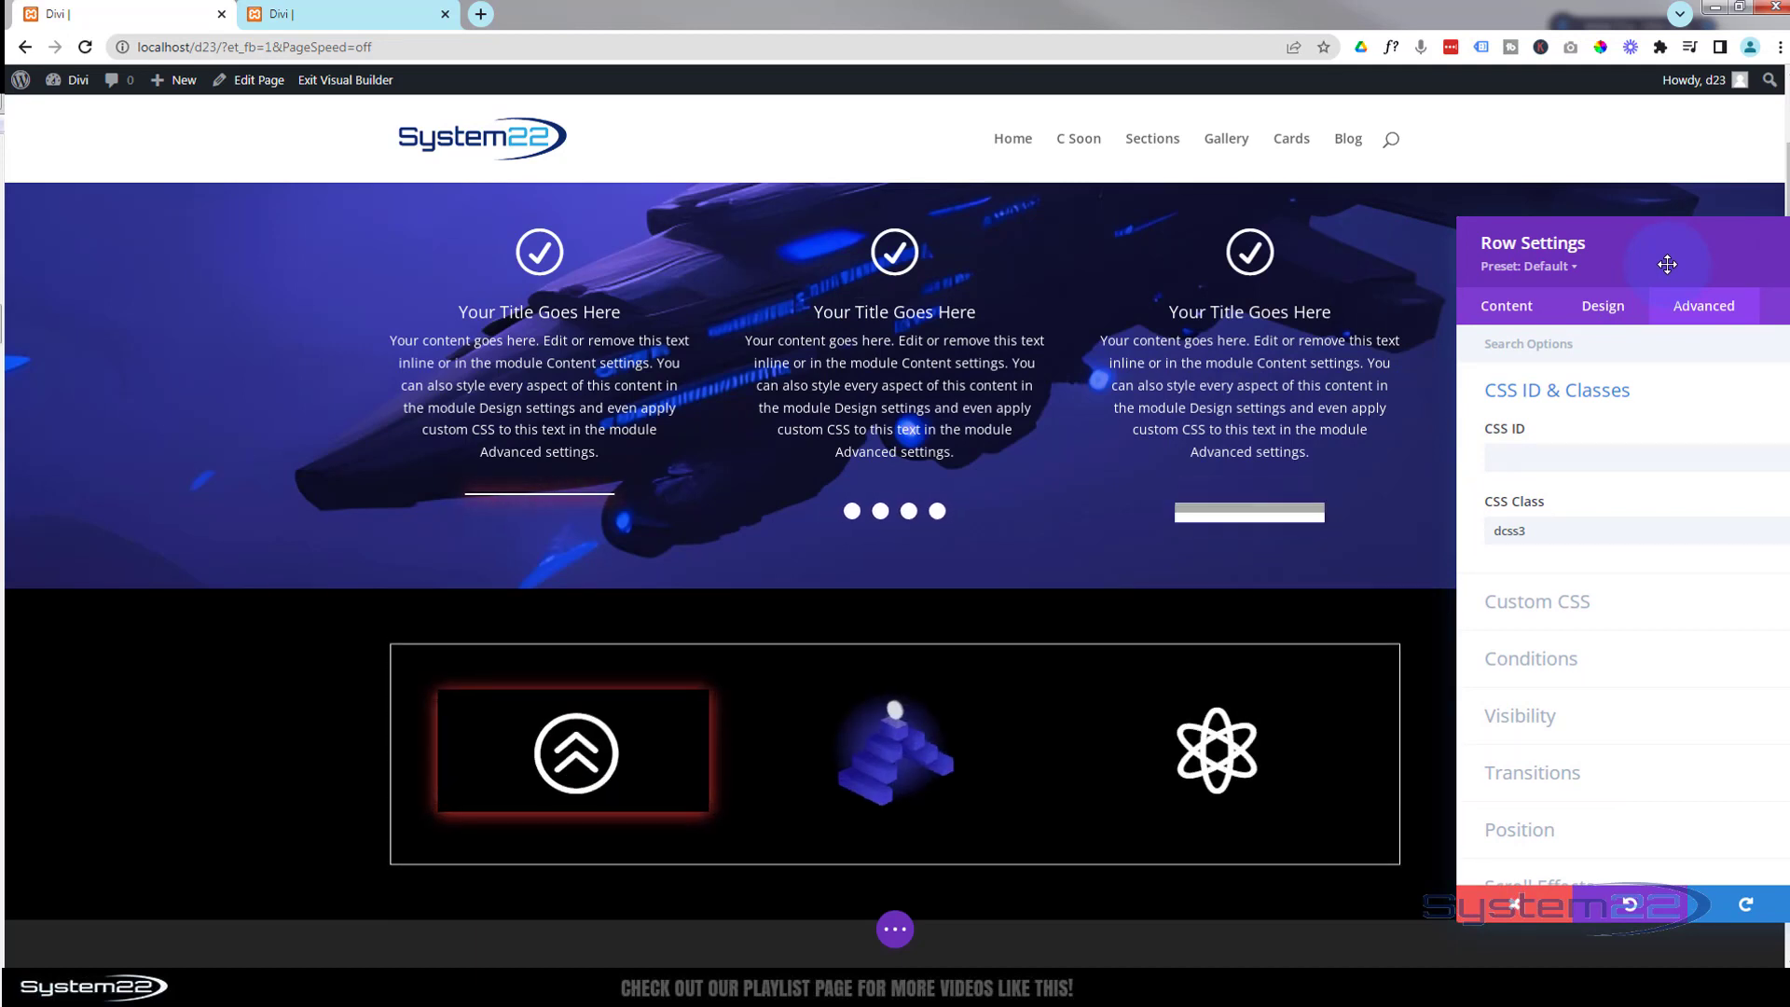
pyautogui.moveTo(1667, 263); pyautogui.dragTo(1210, 238)
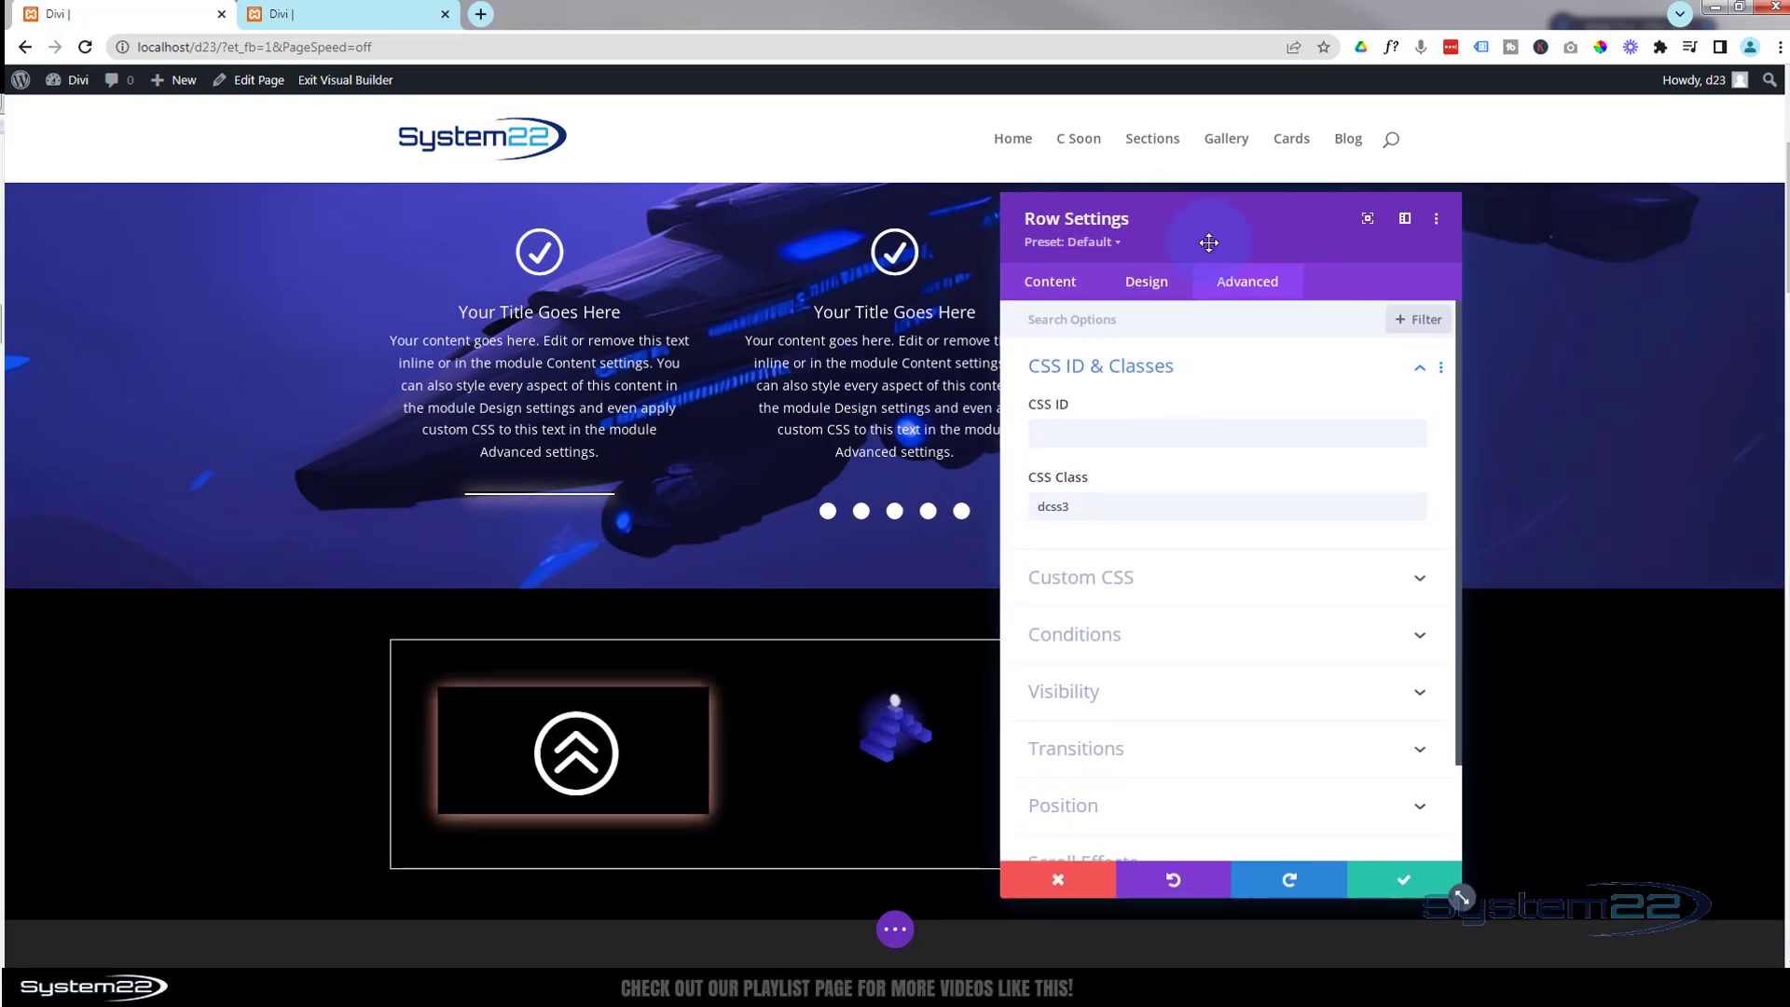
# Step: Remove the CSS class from the three-icon row and close its settings
pyautogui.moveTo(1081, 496); pyautogui.dragTo(1019, 503)
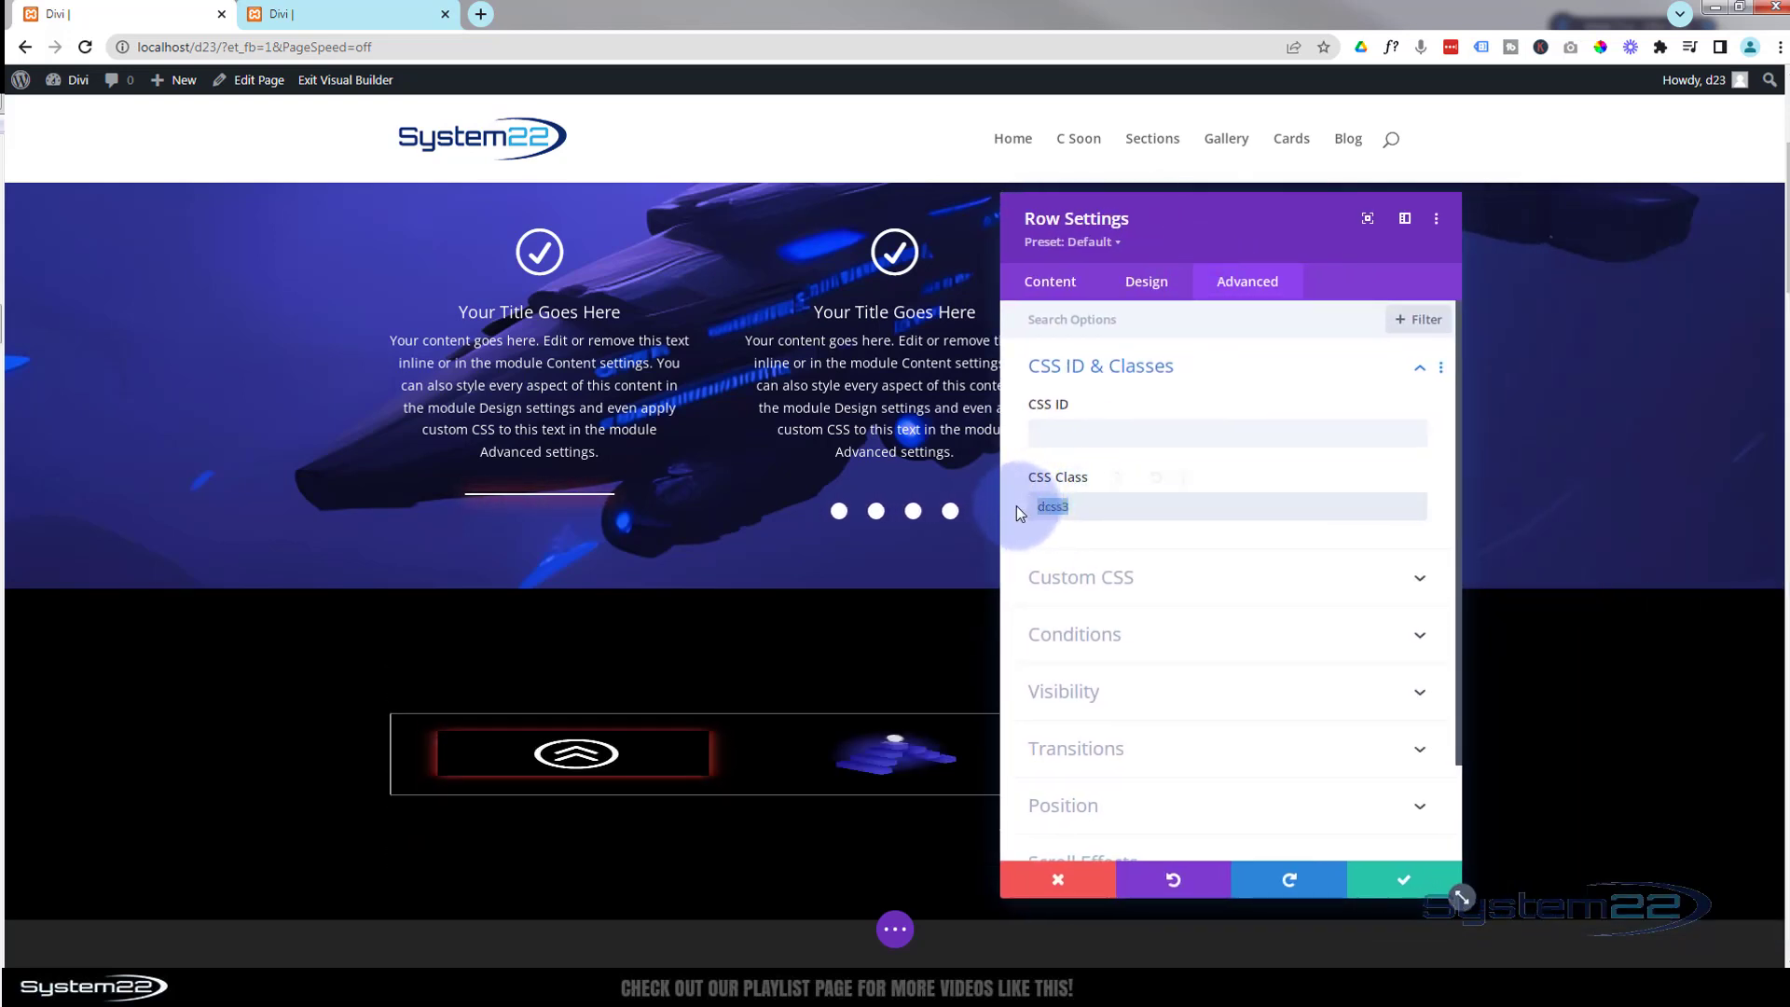
pyautogui.hotkey('ctrl', 'x')
pyautogui.press('Escape')
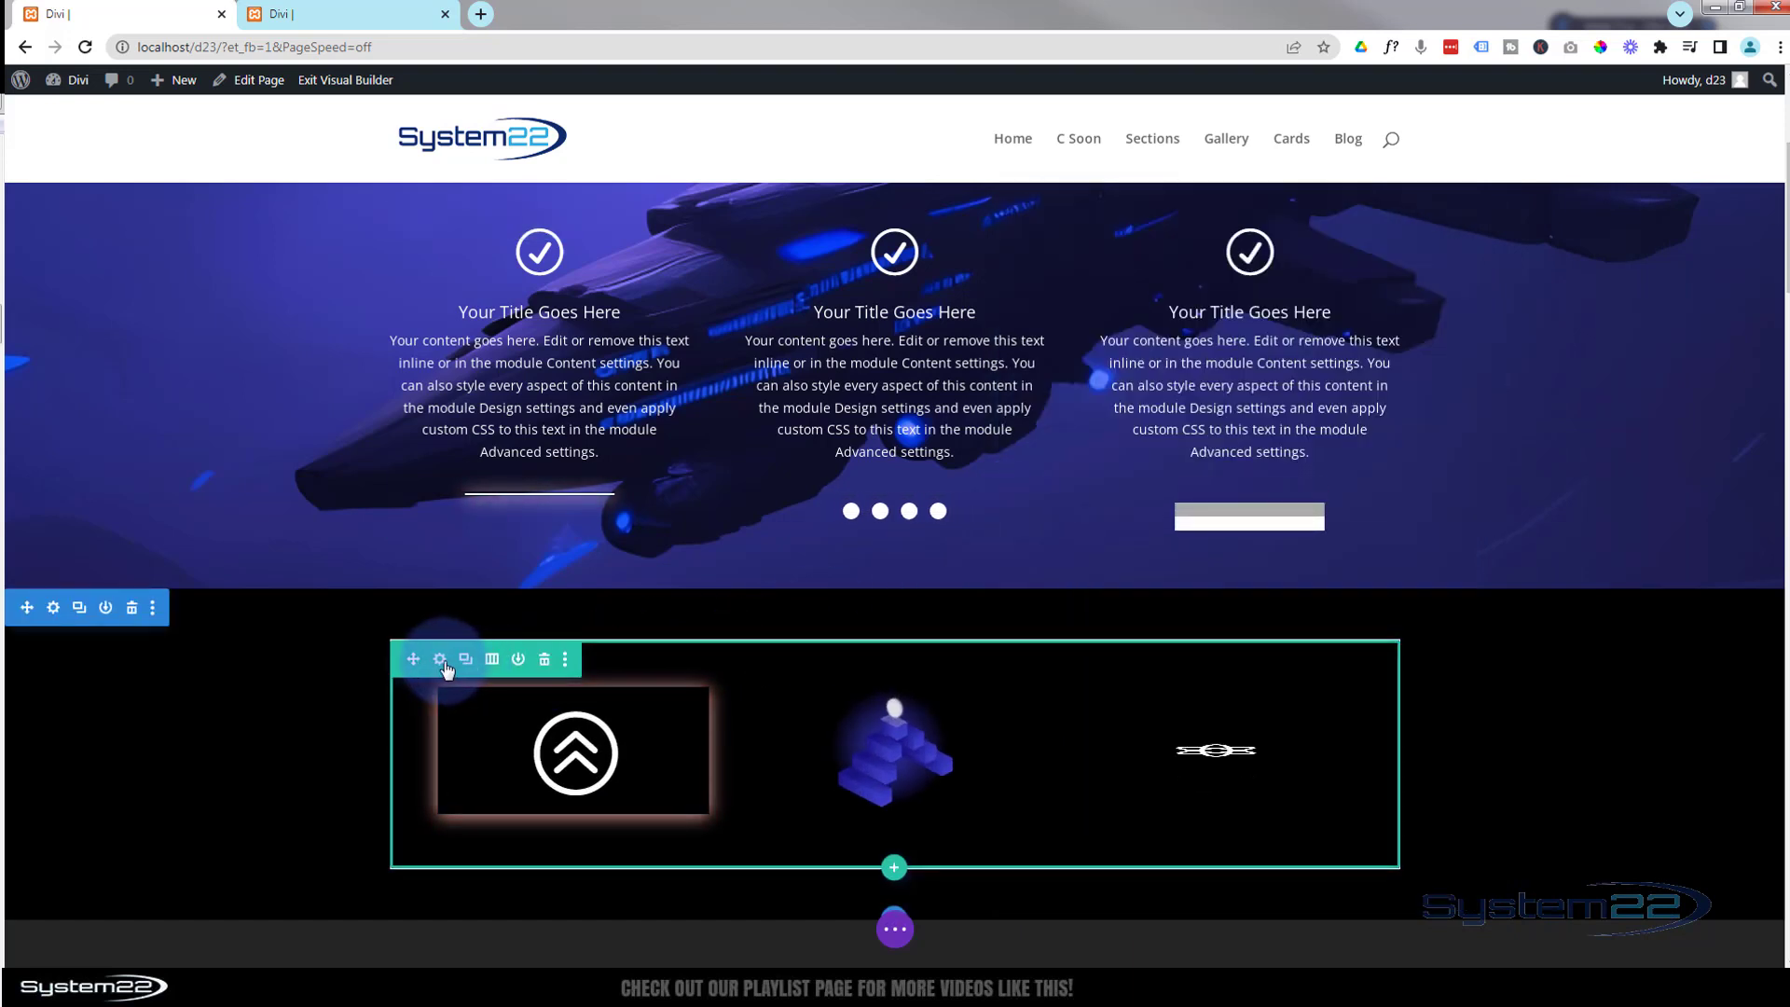
# Step: Remove the three-icon row's border by resetting its border width to 0px
pyautogui.click(440, 660)
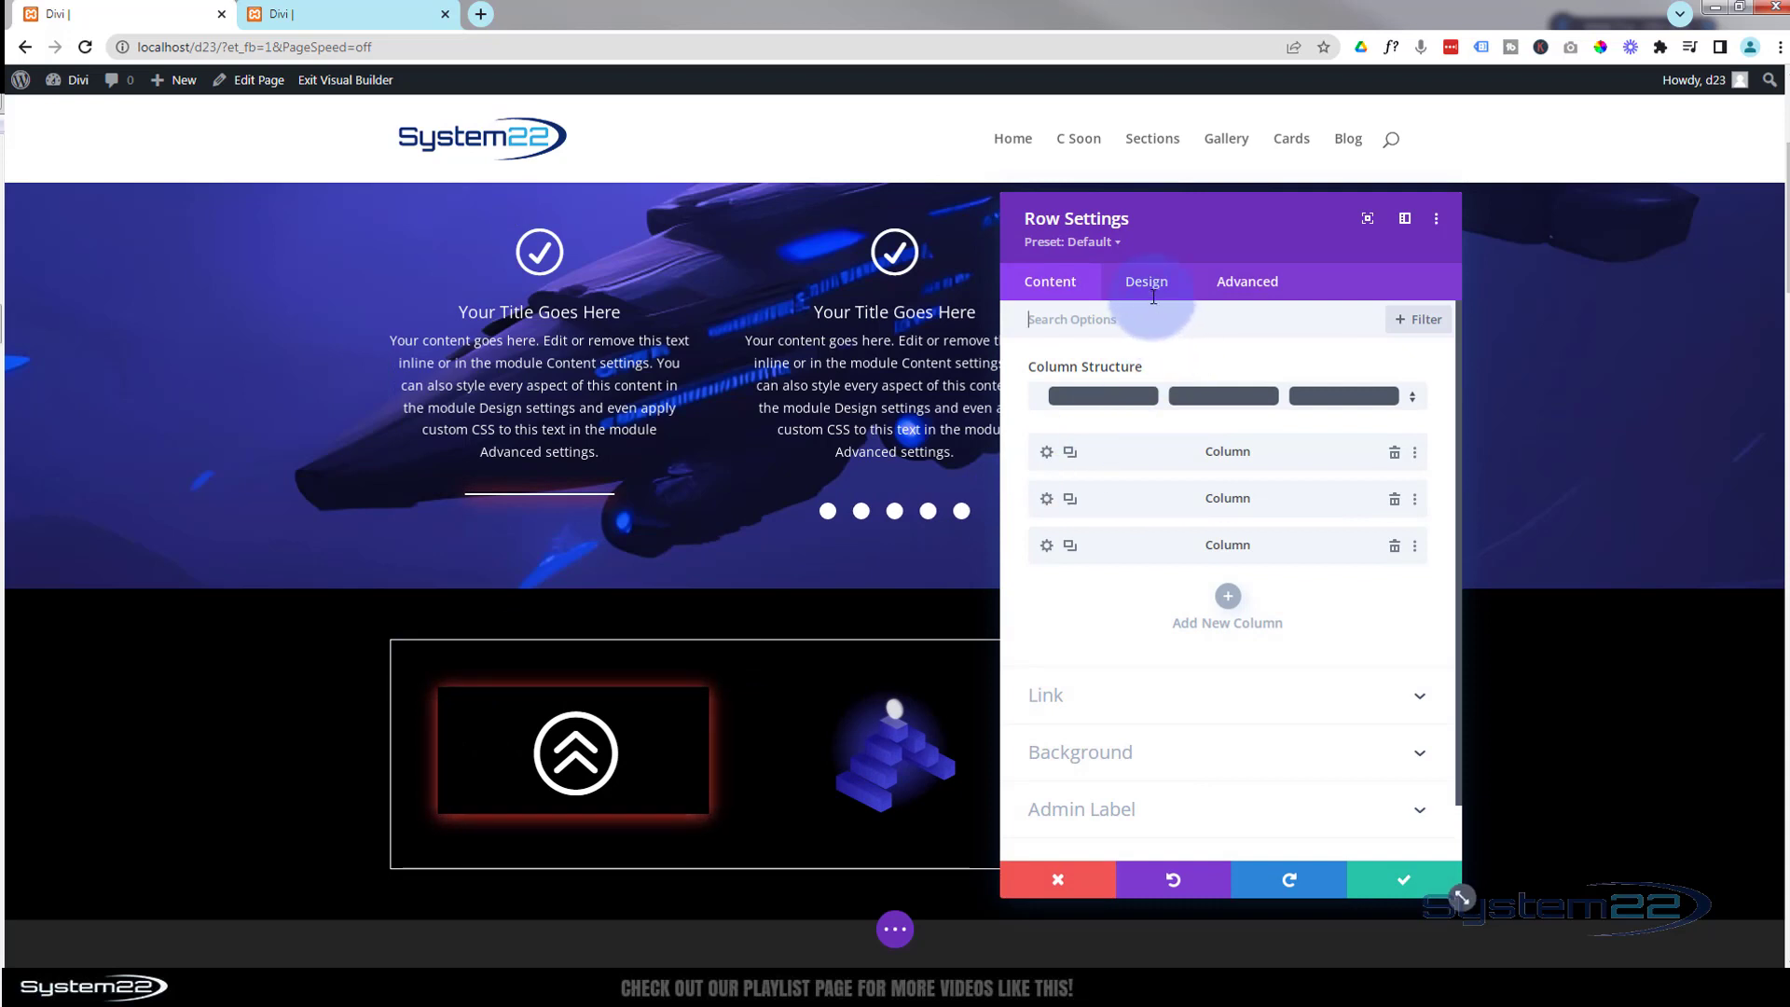
pyautogui.click(1153, 296)
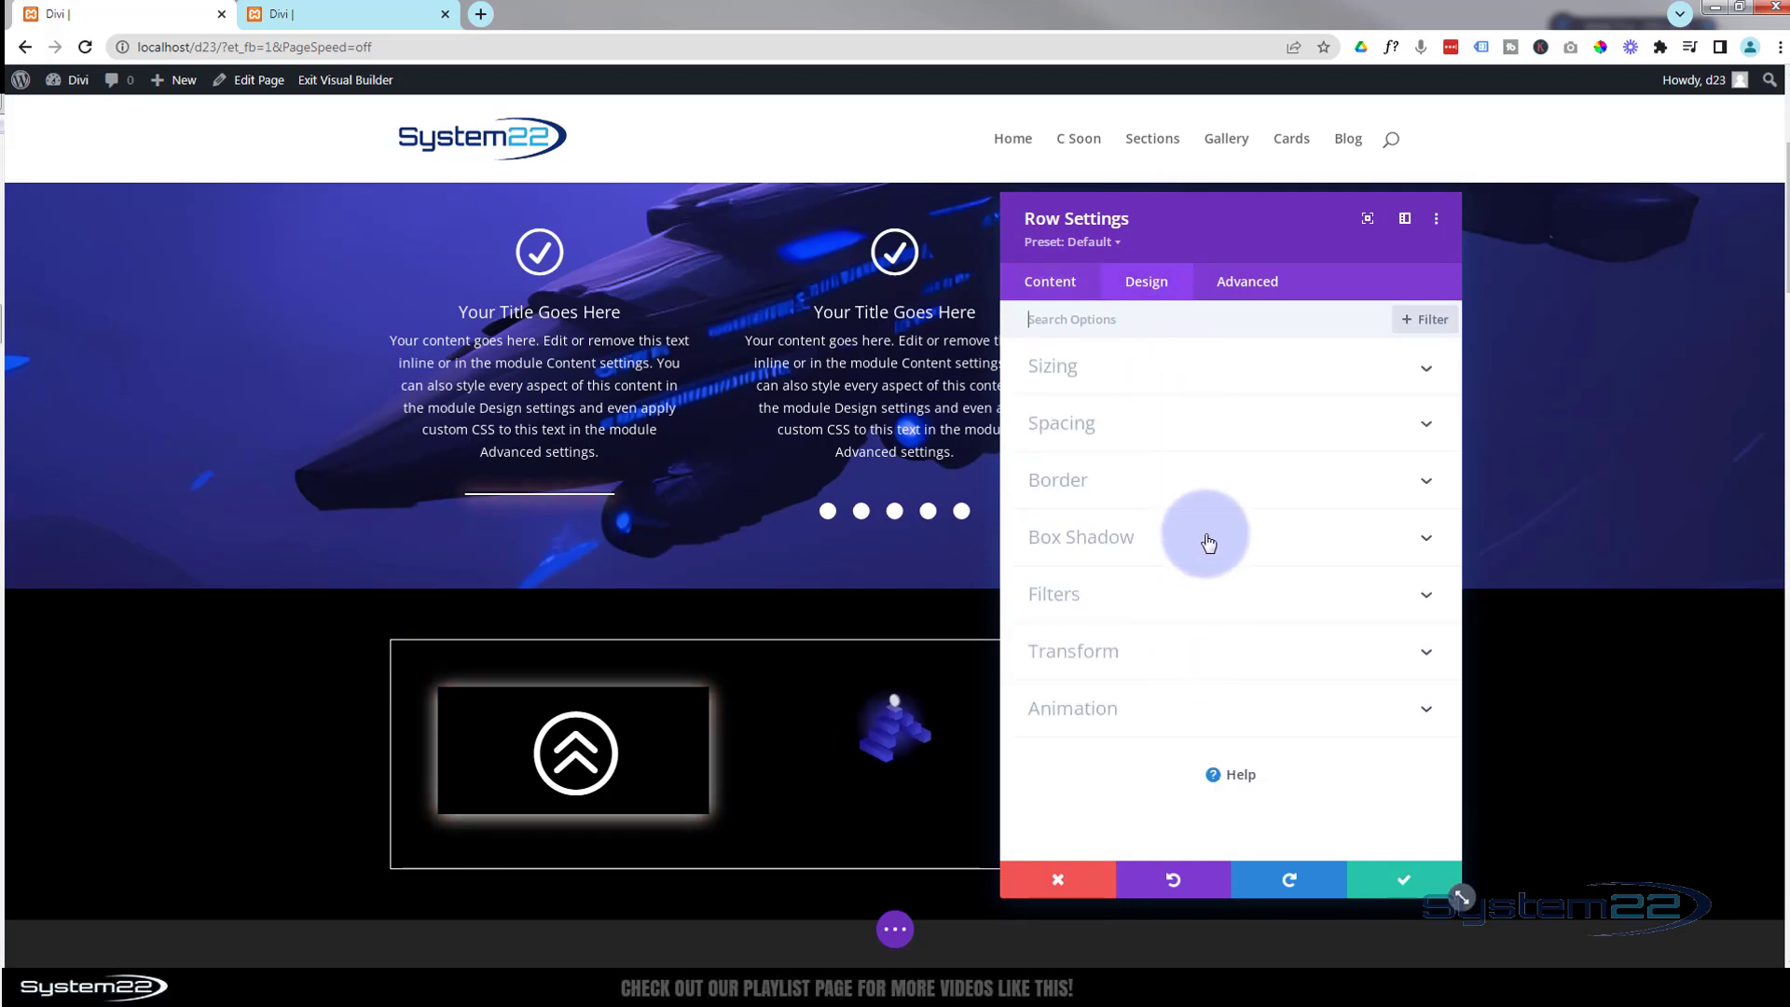
pyautogui.click(1203, 503)
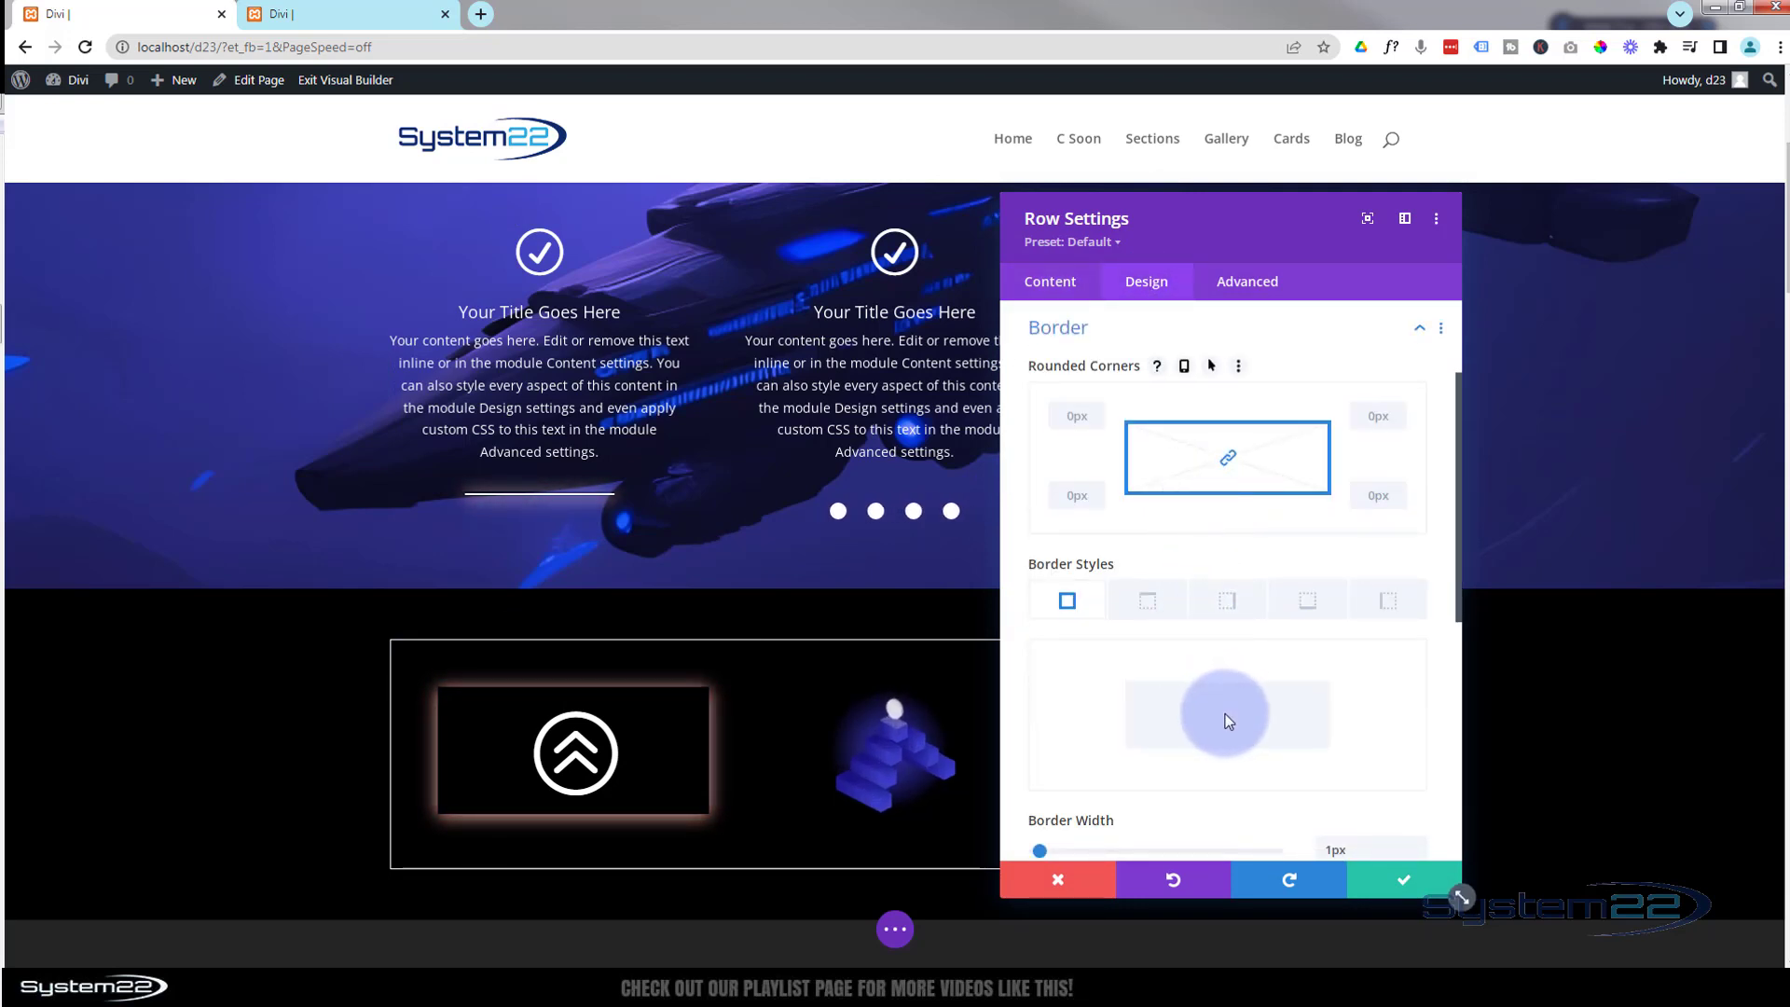
pyautogui.scroll(-3, 1227, 712)
pyautogui.doubleClick(1413, 673)
pyautogui.press('BackSpace')
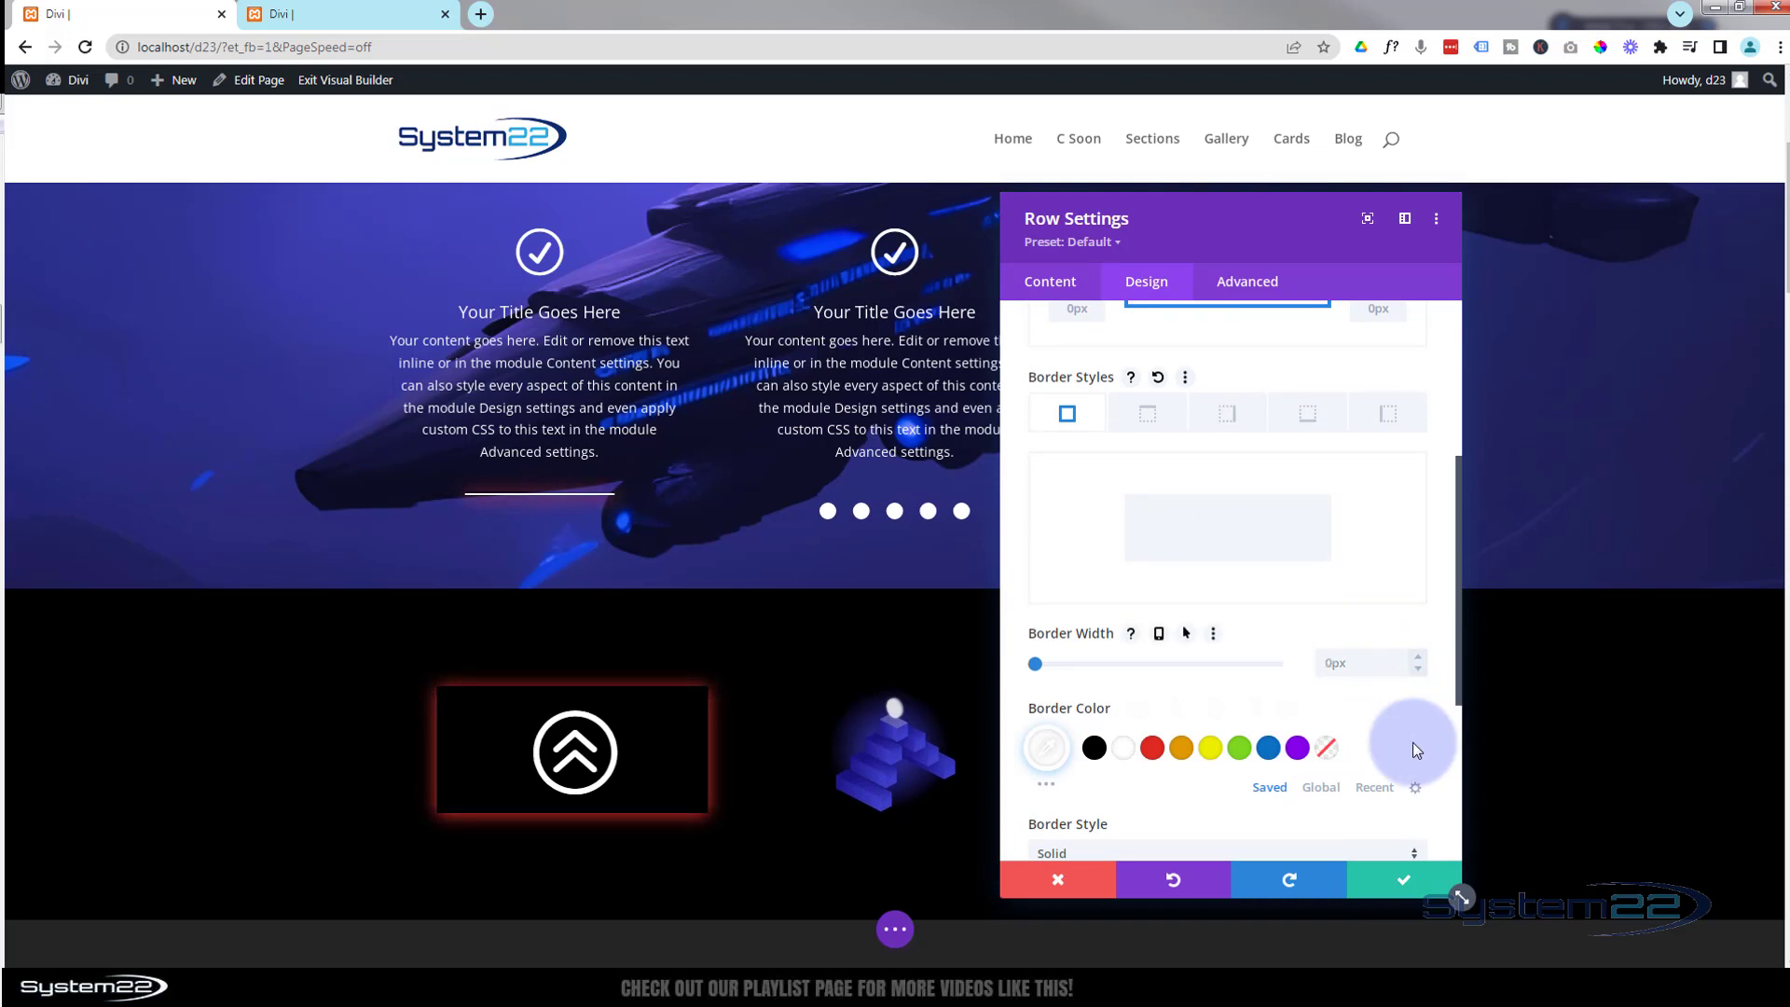
# Step: Keep the row setting changes, save the page, and exit the Visual Builder
pyautogui.click(1429, 876)
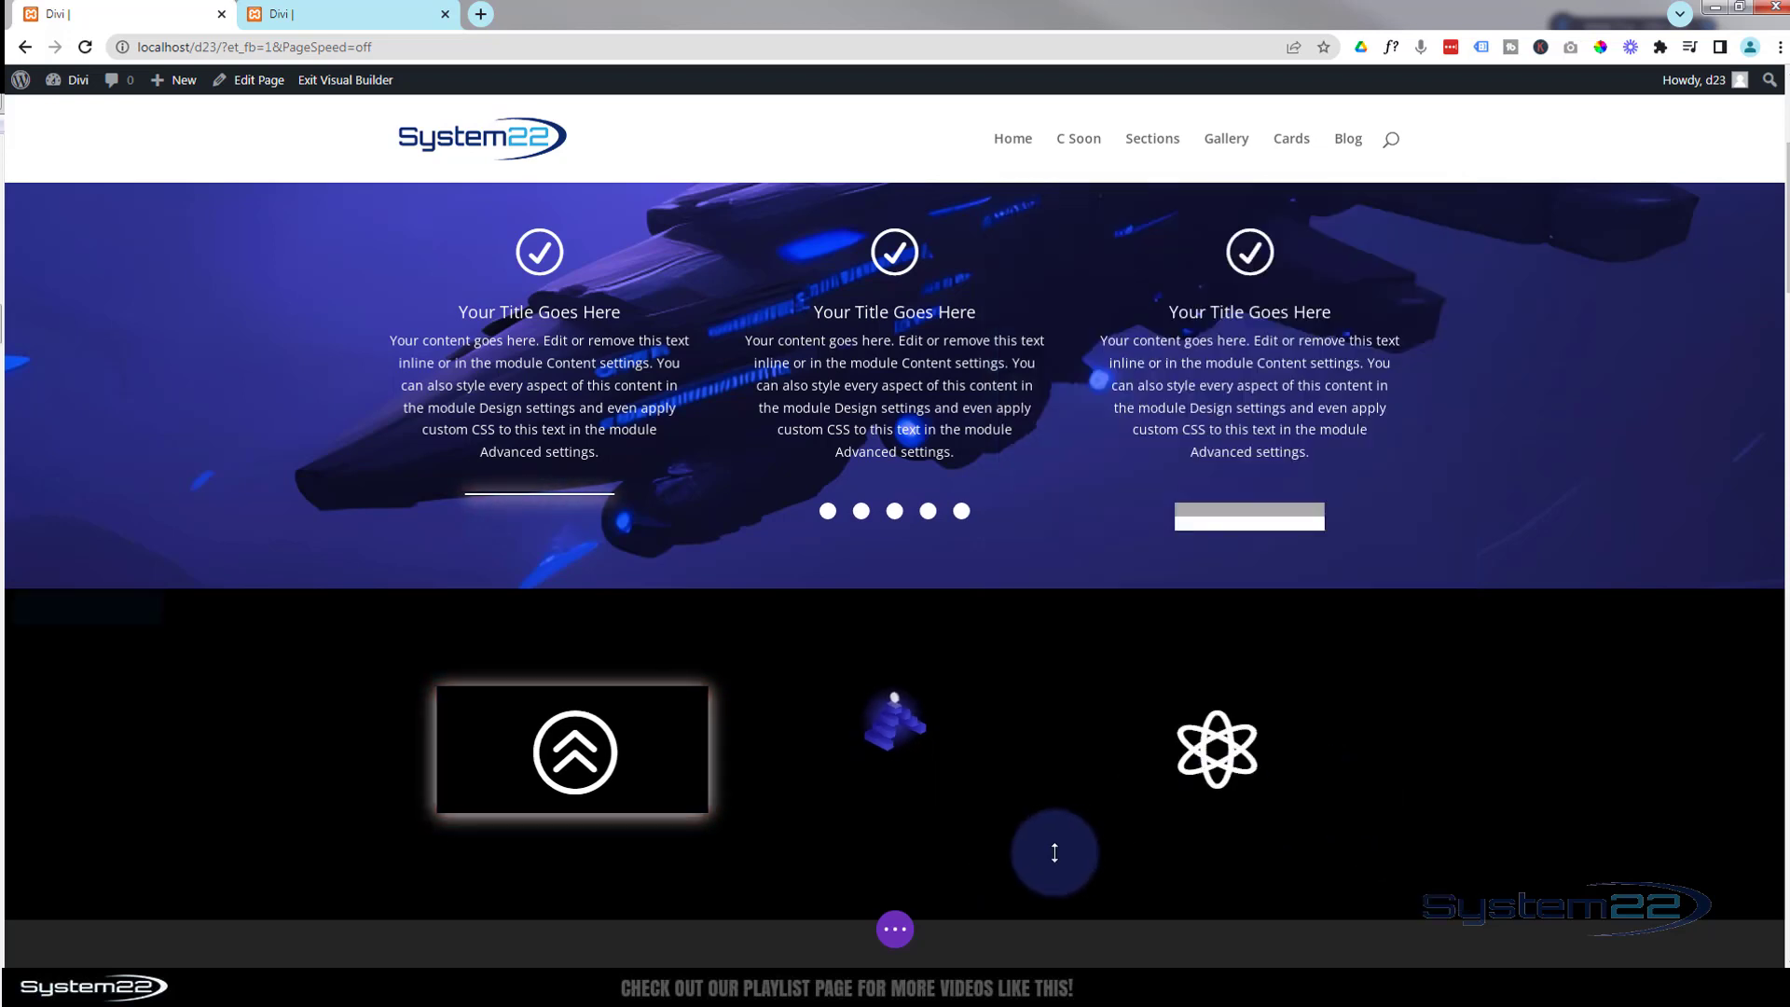
pyautogui.click(894, 929)
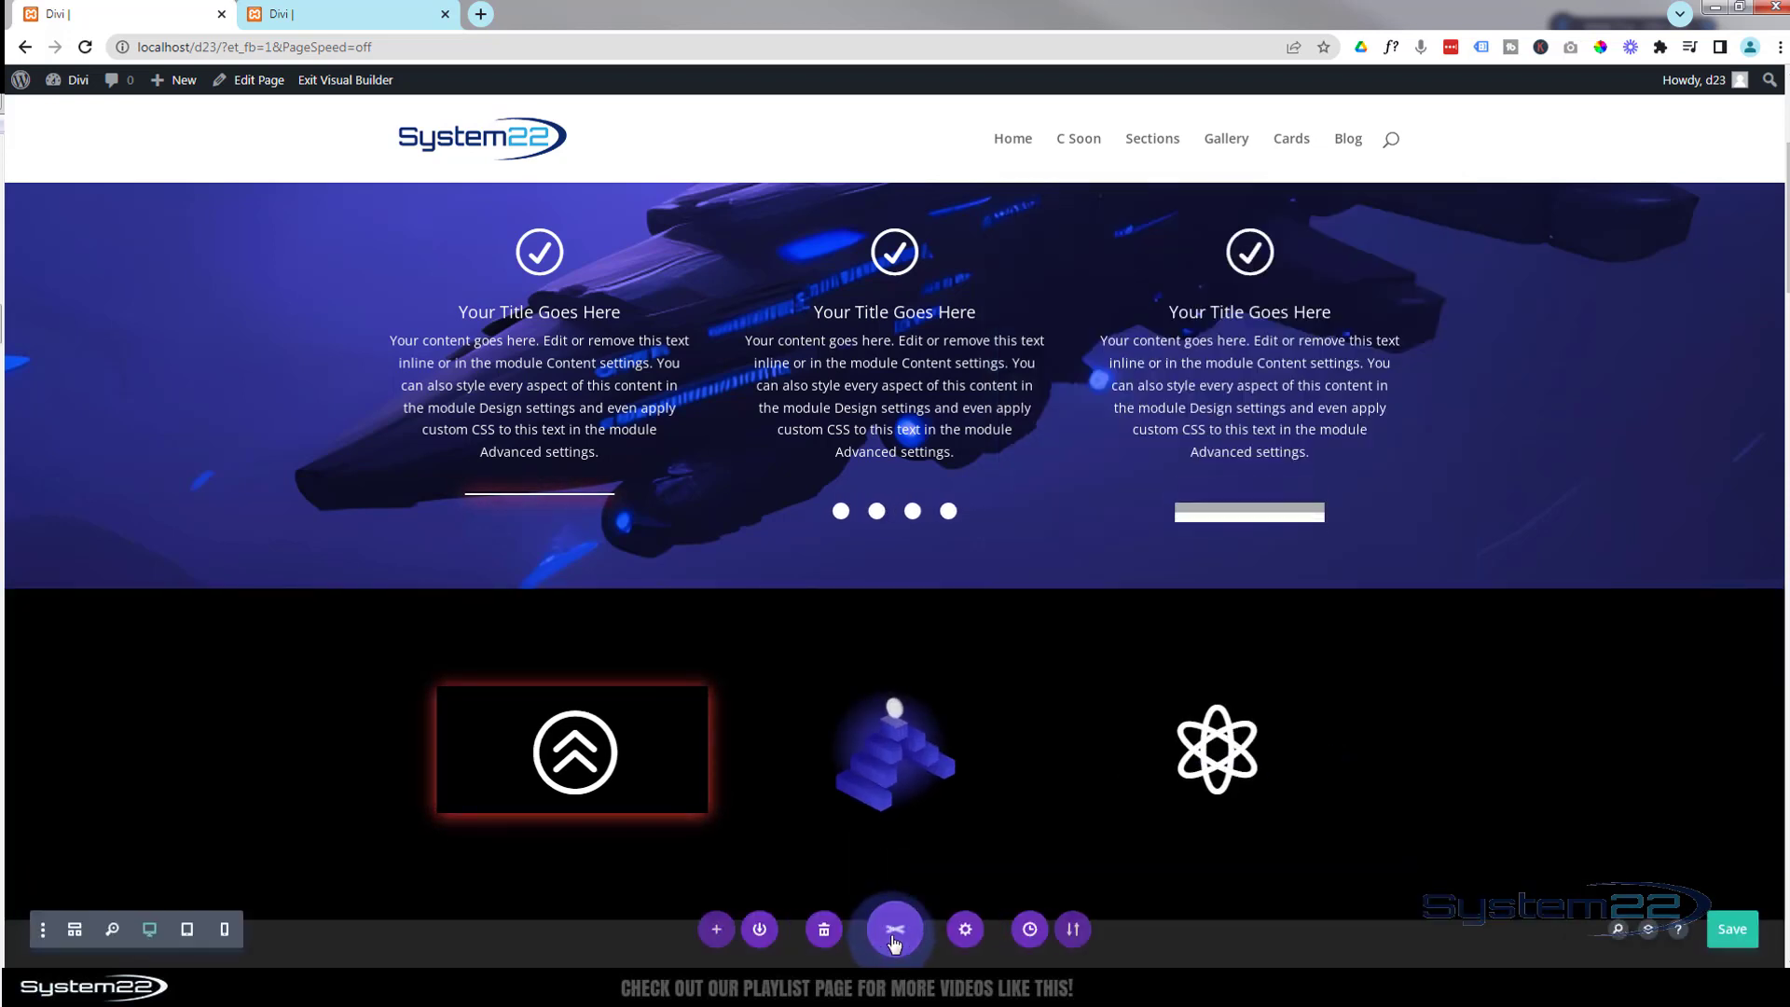
pyautogui.click(1748, 932)
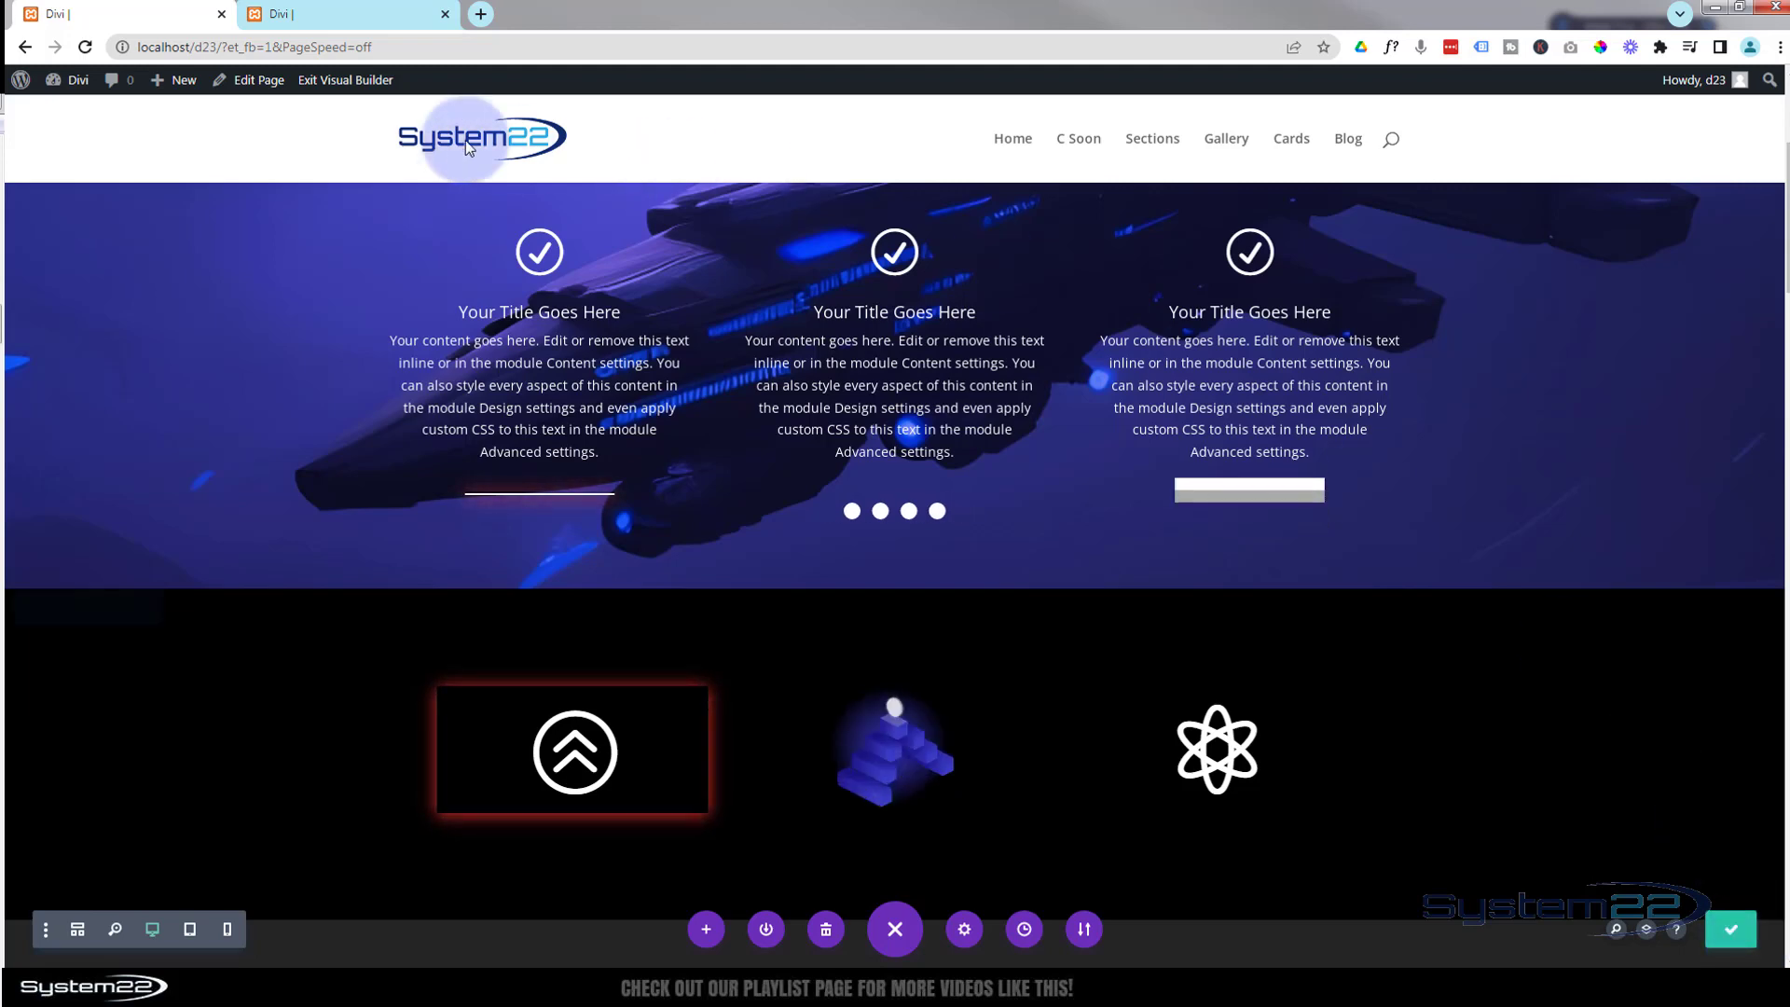
pyautogui.click(350, 82)
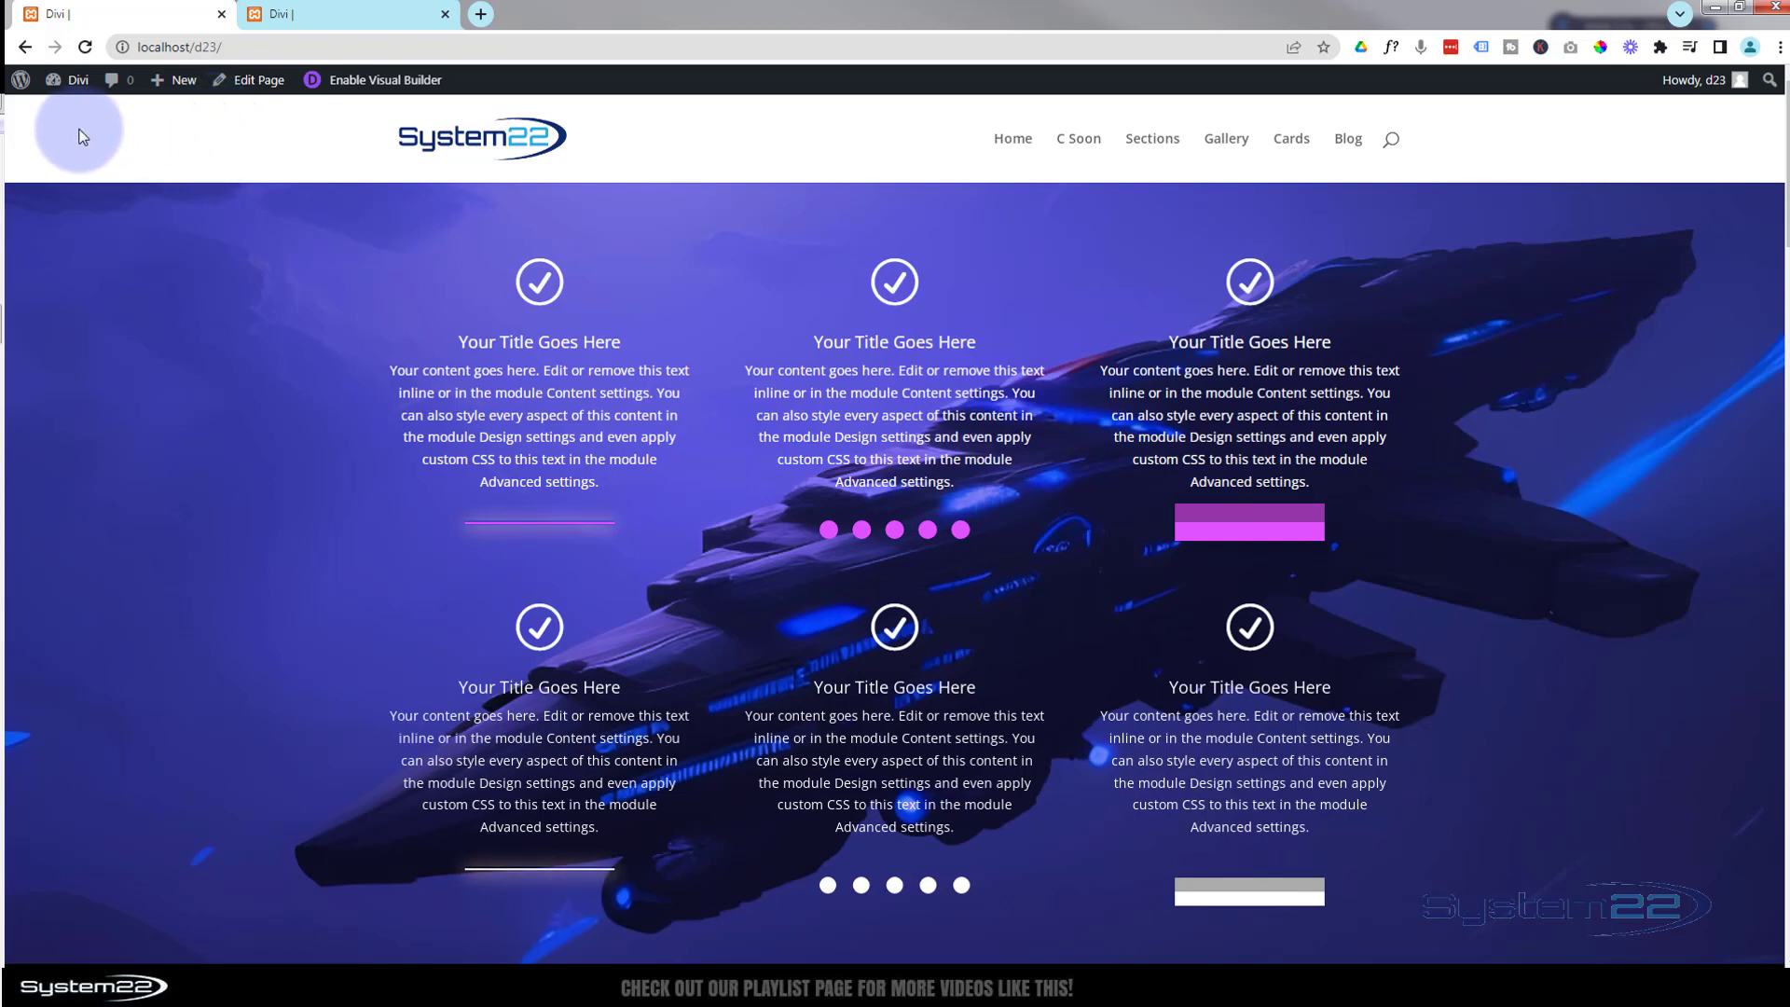
# Step: Open the WordPress dashboard in a new browser tab and go to the theme customizer
pyautogui.moveTo(61, 79)
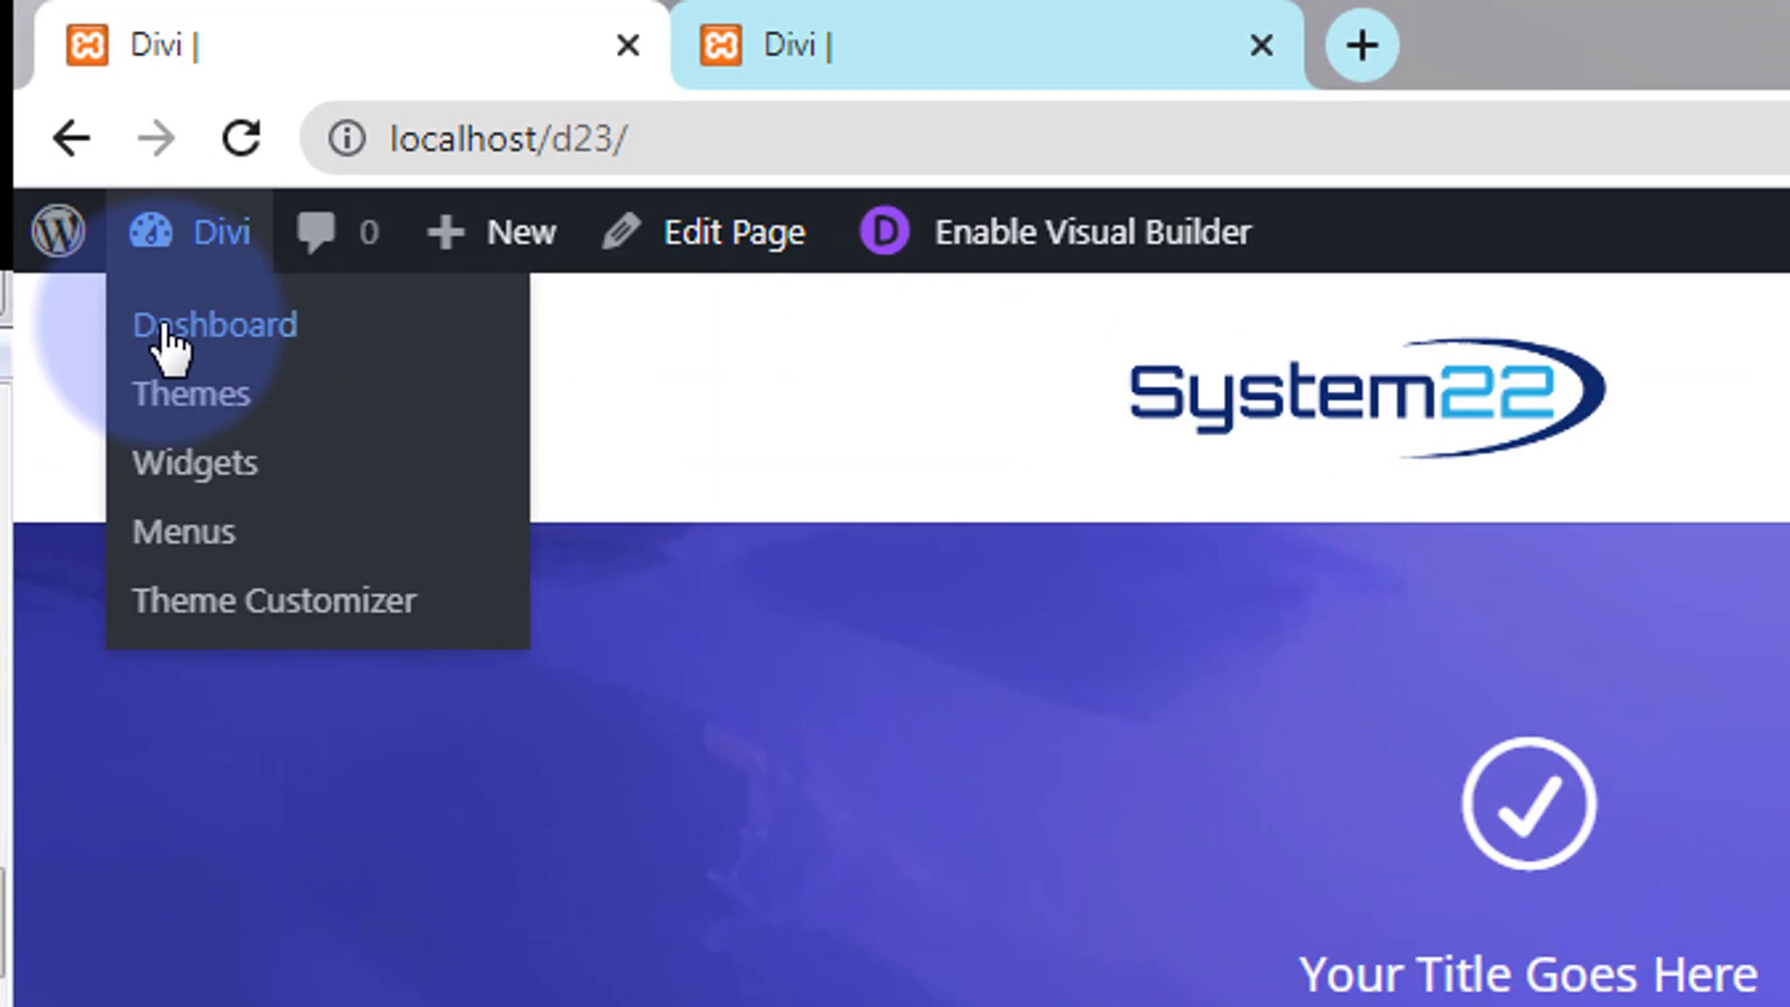
pyautogui.keyDown('ctrl'); pyautogui.click(167, 345); pyautogui.keyUp('ctrl')
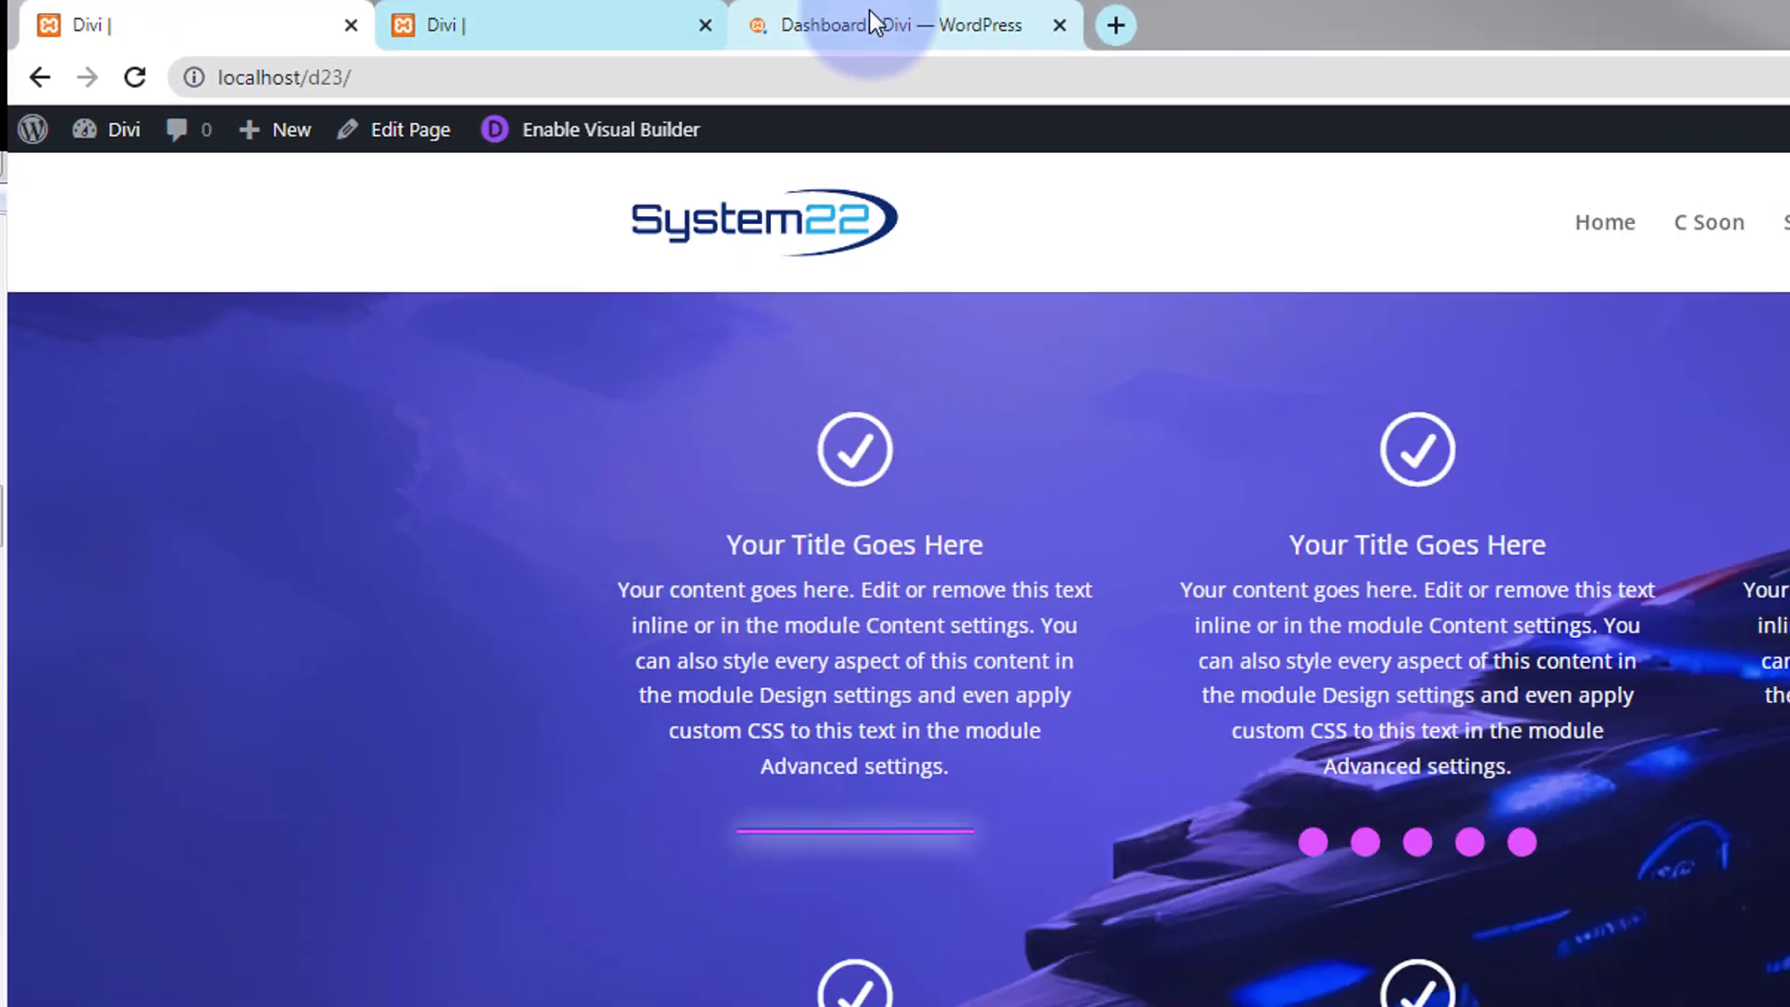
pyautogui.click(1562, 39)
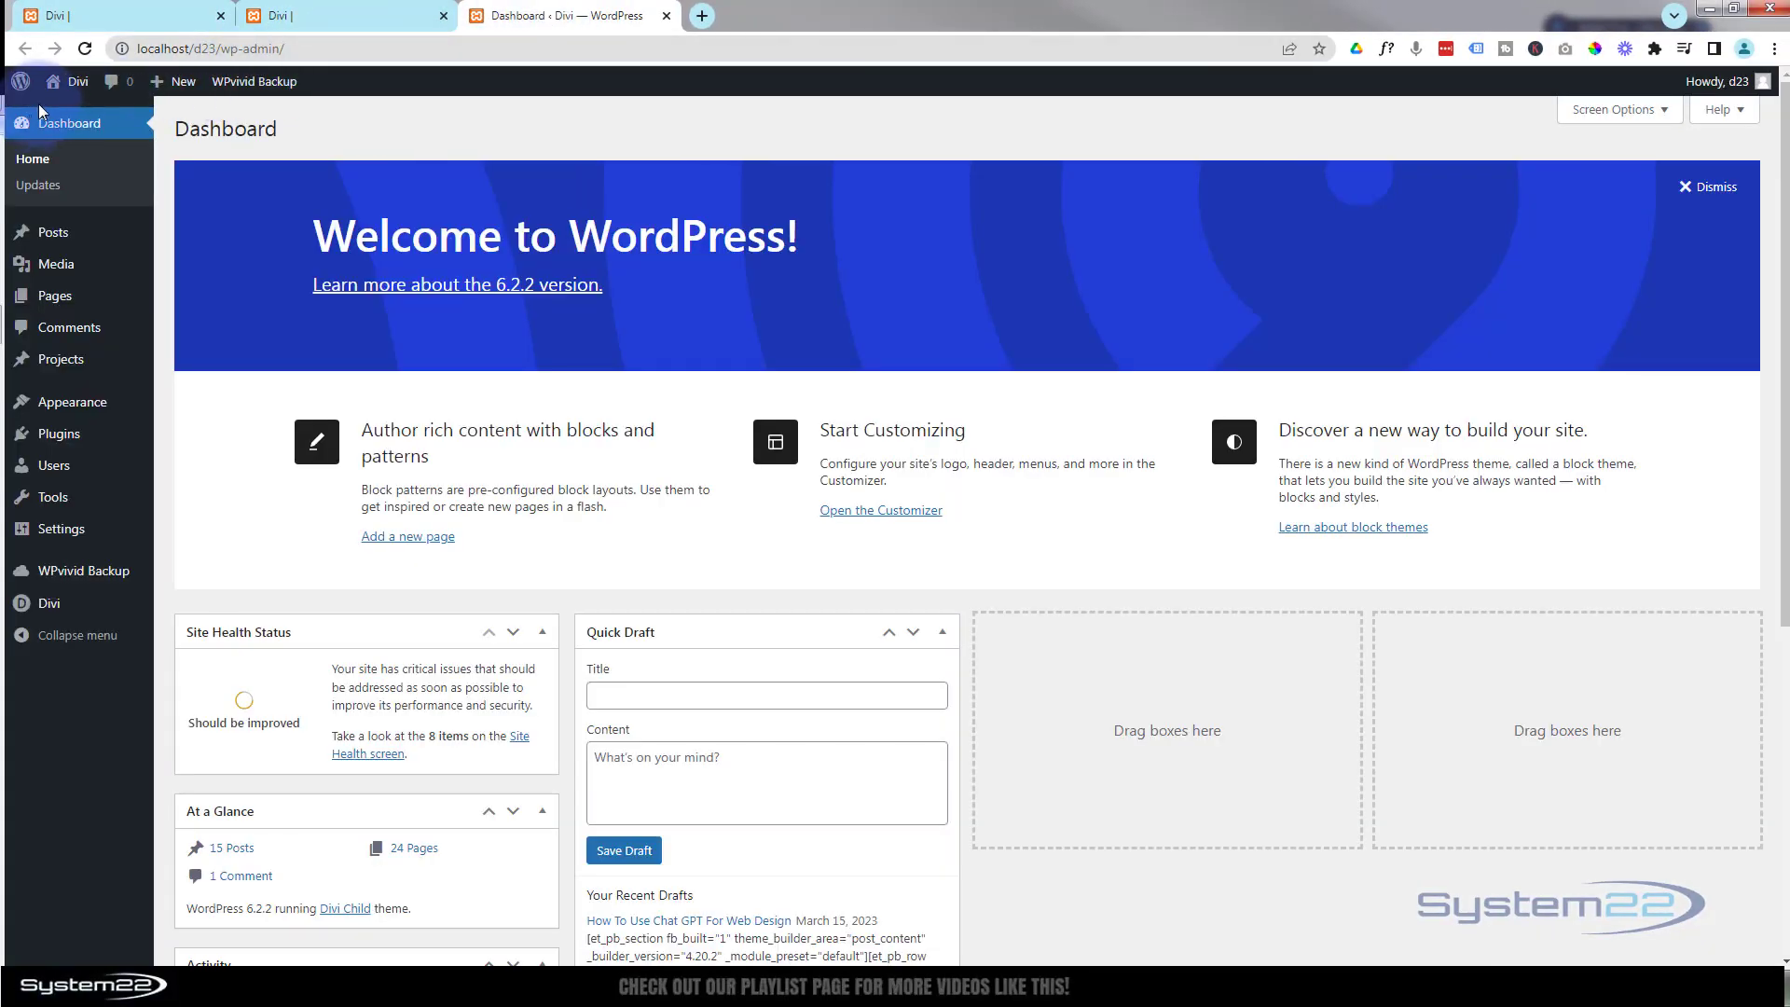
pyautogui.moveTo(115, 402)
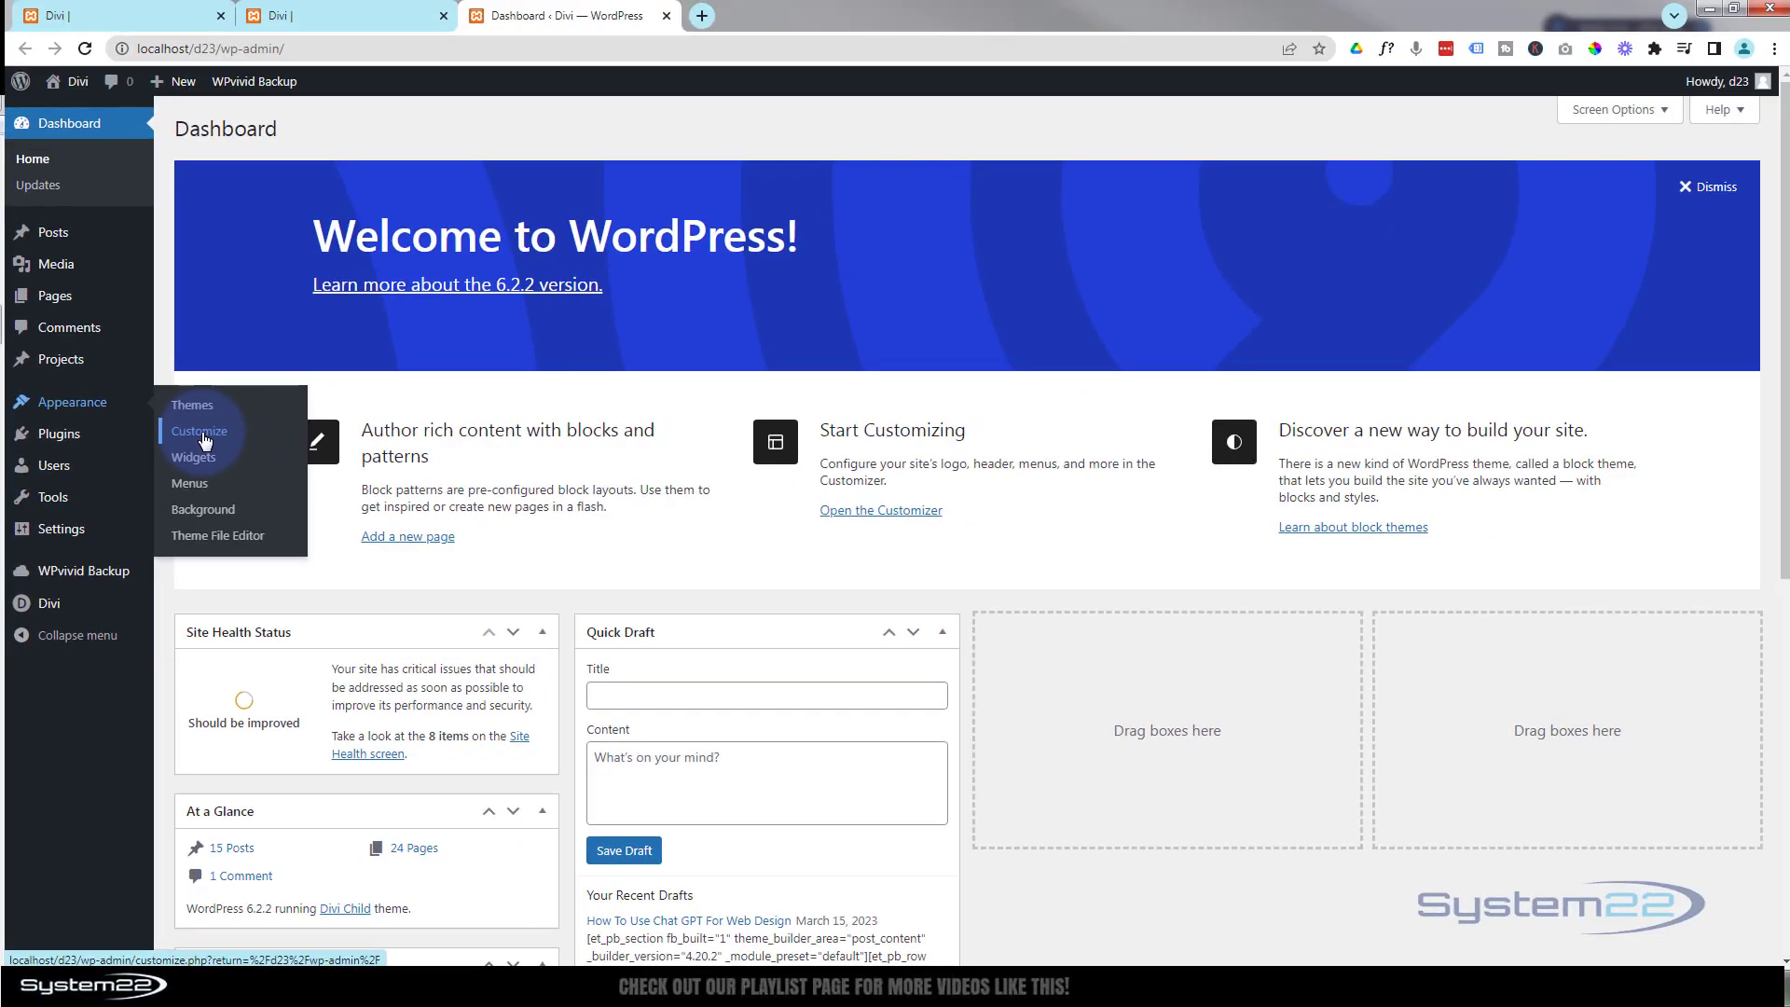
pyautogui.click(604, 284)
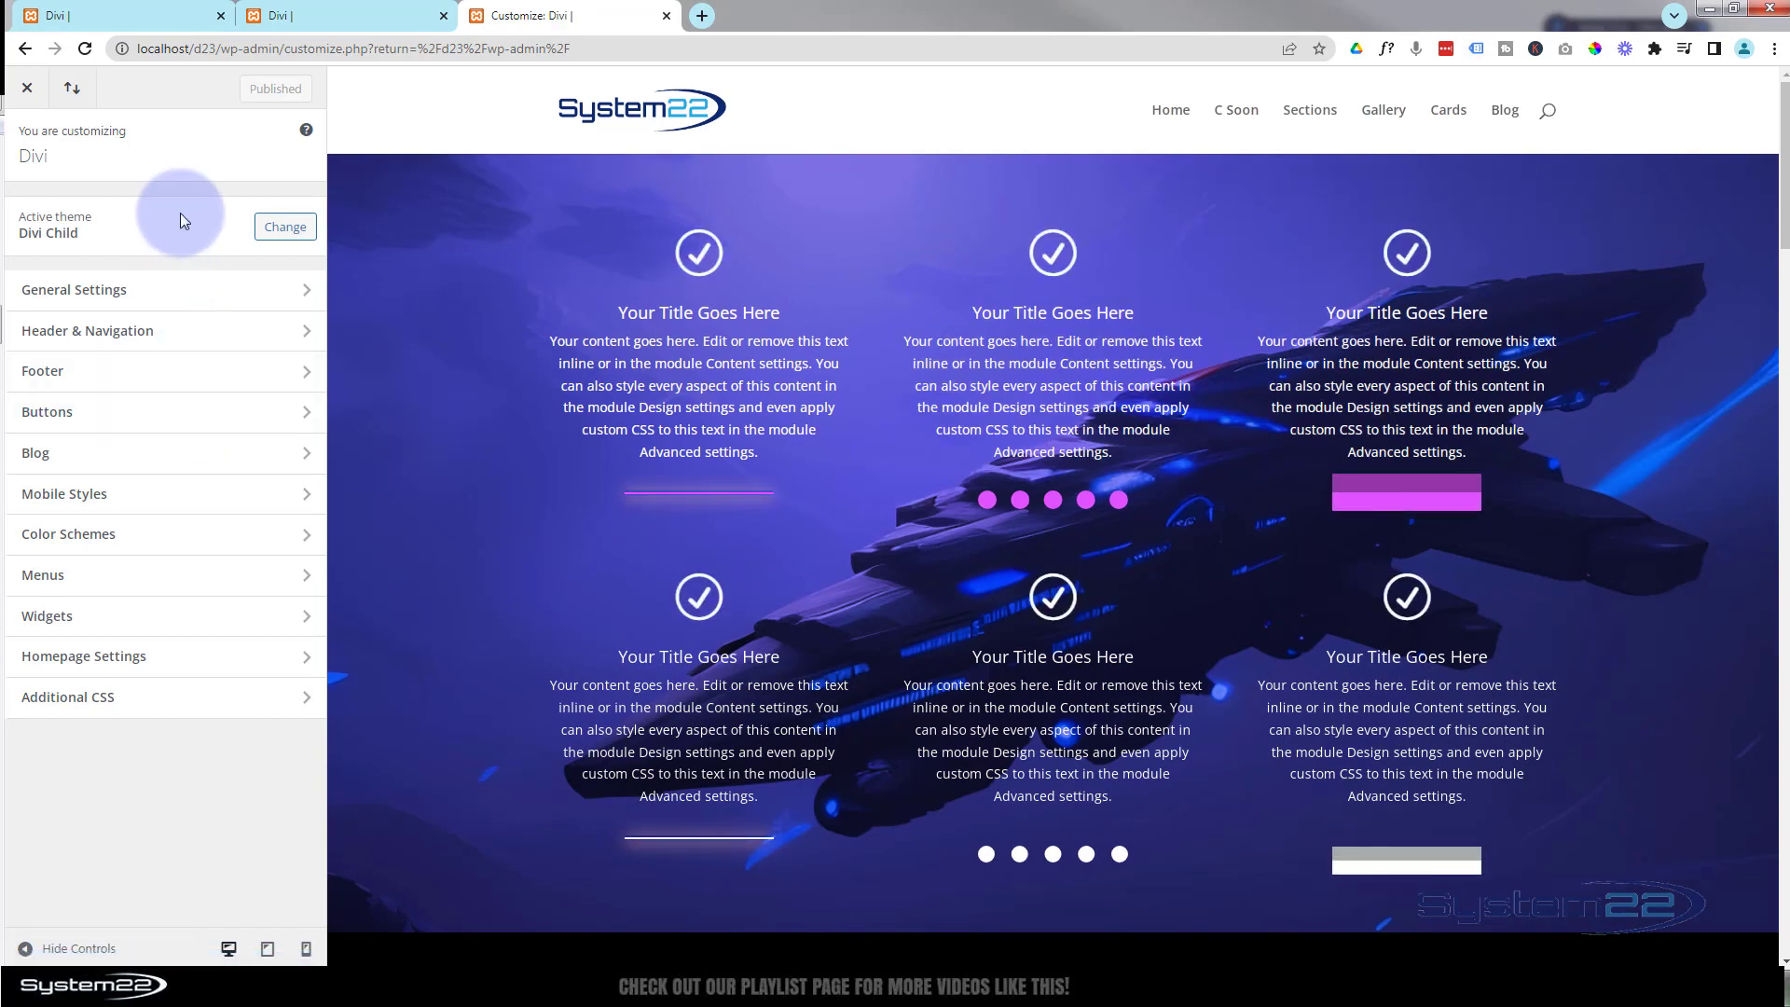
# Step: Open the site's Additional CSS and insert three blank lines above the Animated Arrow comment
pyautogui.click(142, 709)
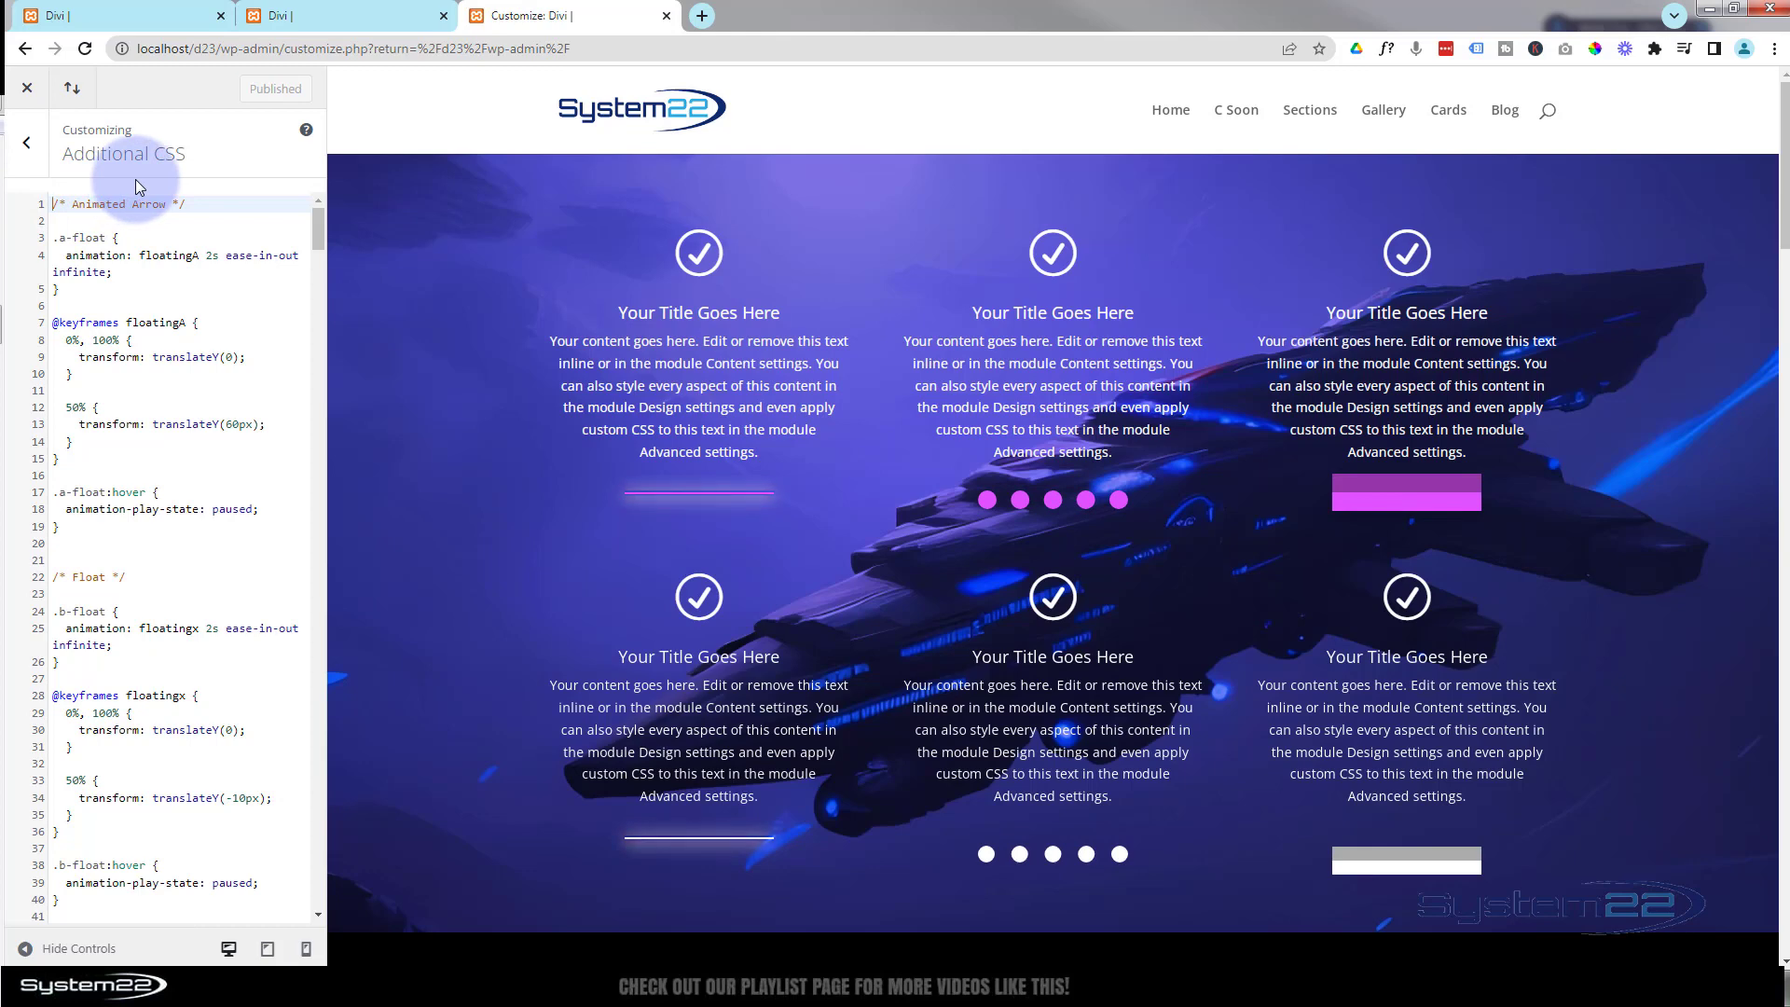
pyautogui.press('Return')
pyautogui.press('Return')
pyautogui.press('Return')
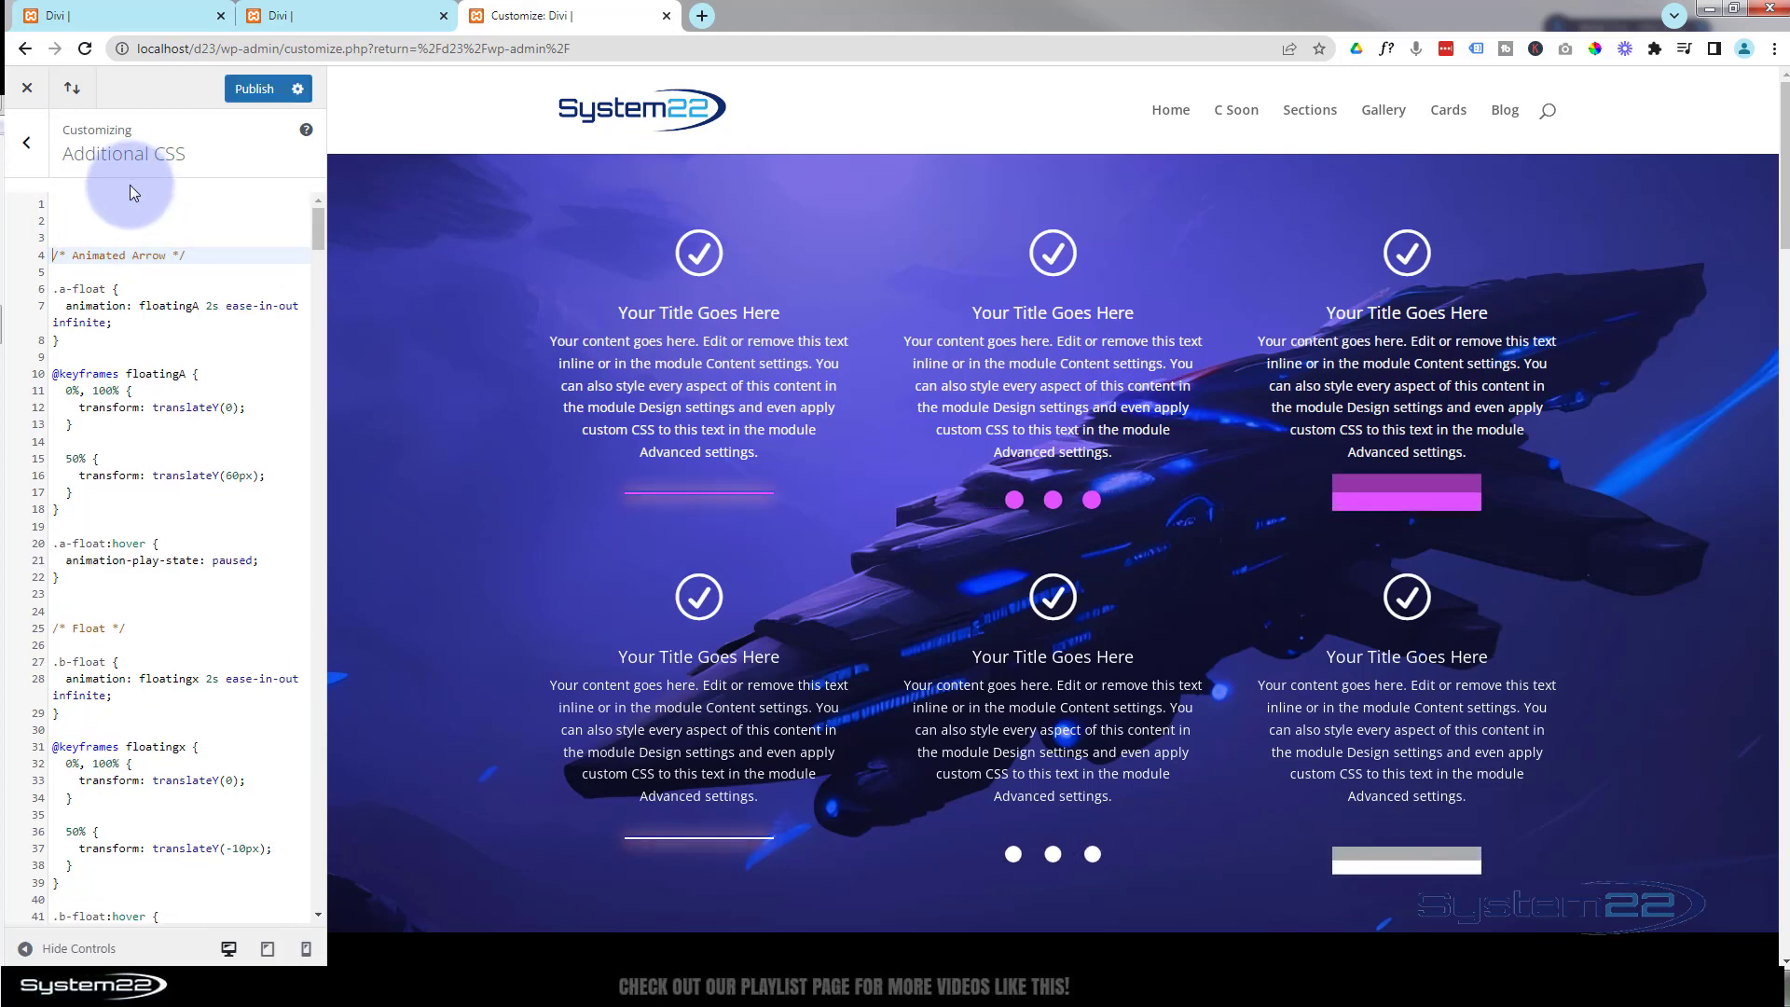
# Step: Return to the Divi page, enable the Visual Builder, and open the first row's Code module settings through the wireframe view
pyautogui.click(98, 13)
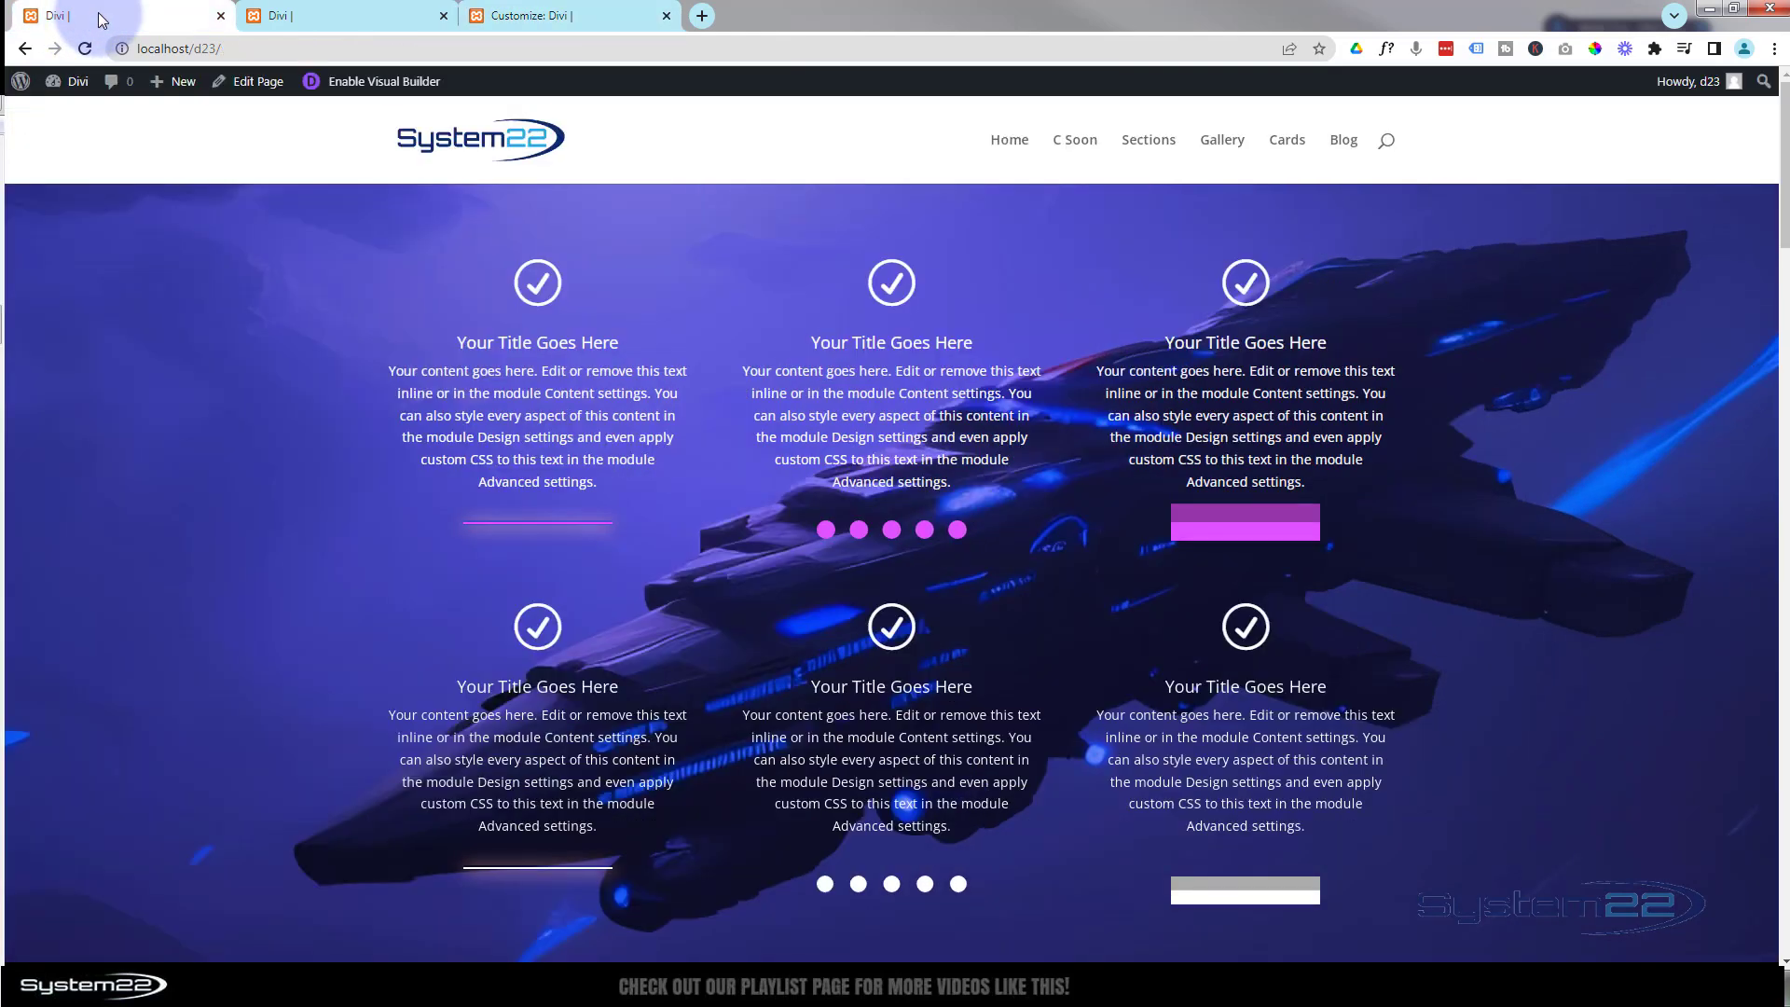
pyautogui.click(363, 85)
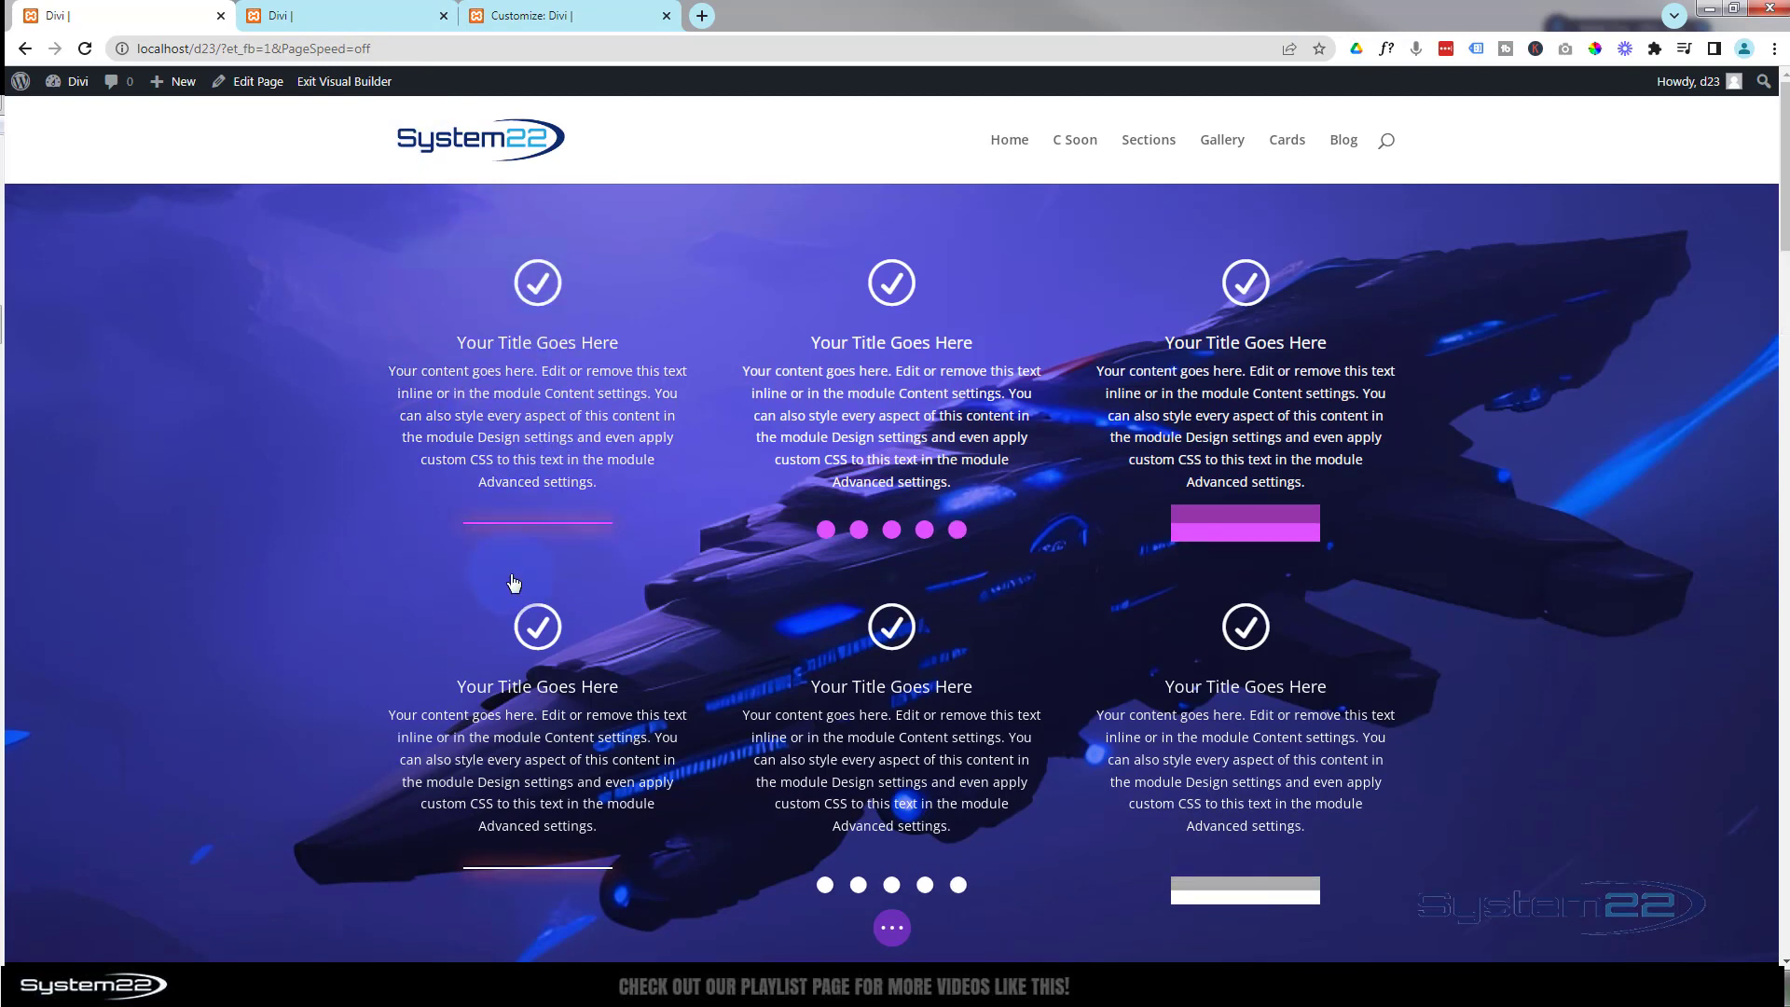
pyautogui.moveTo(513, 582)
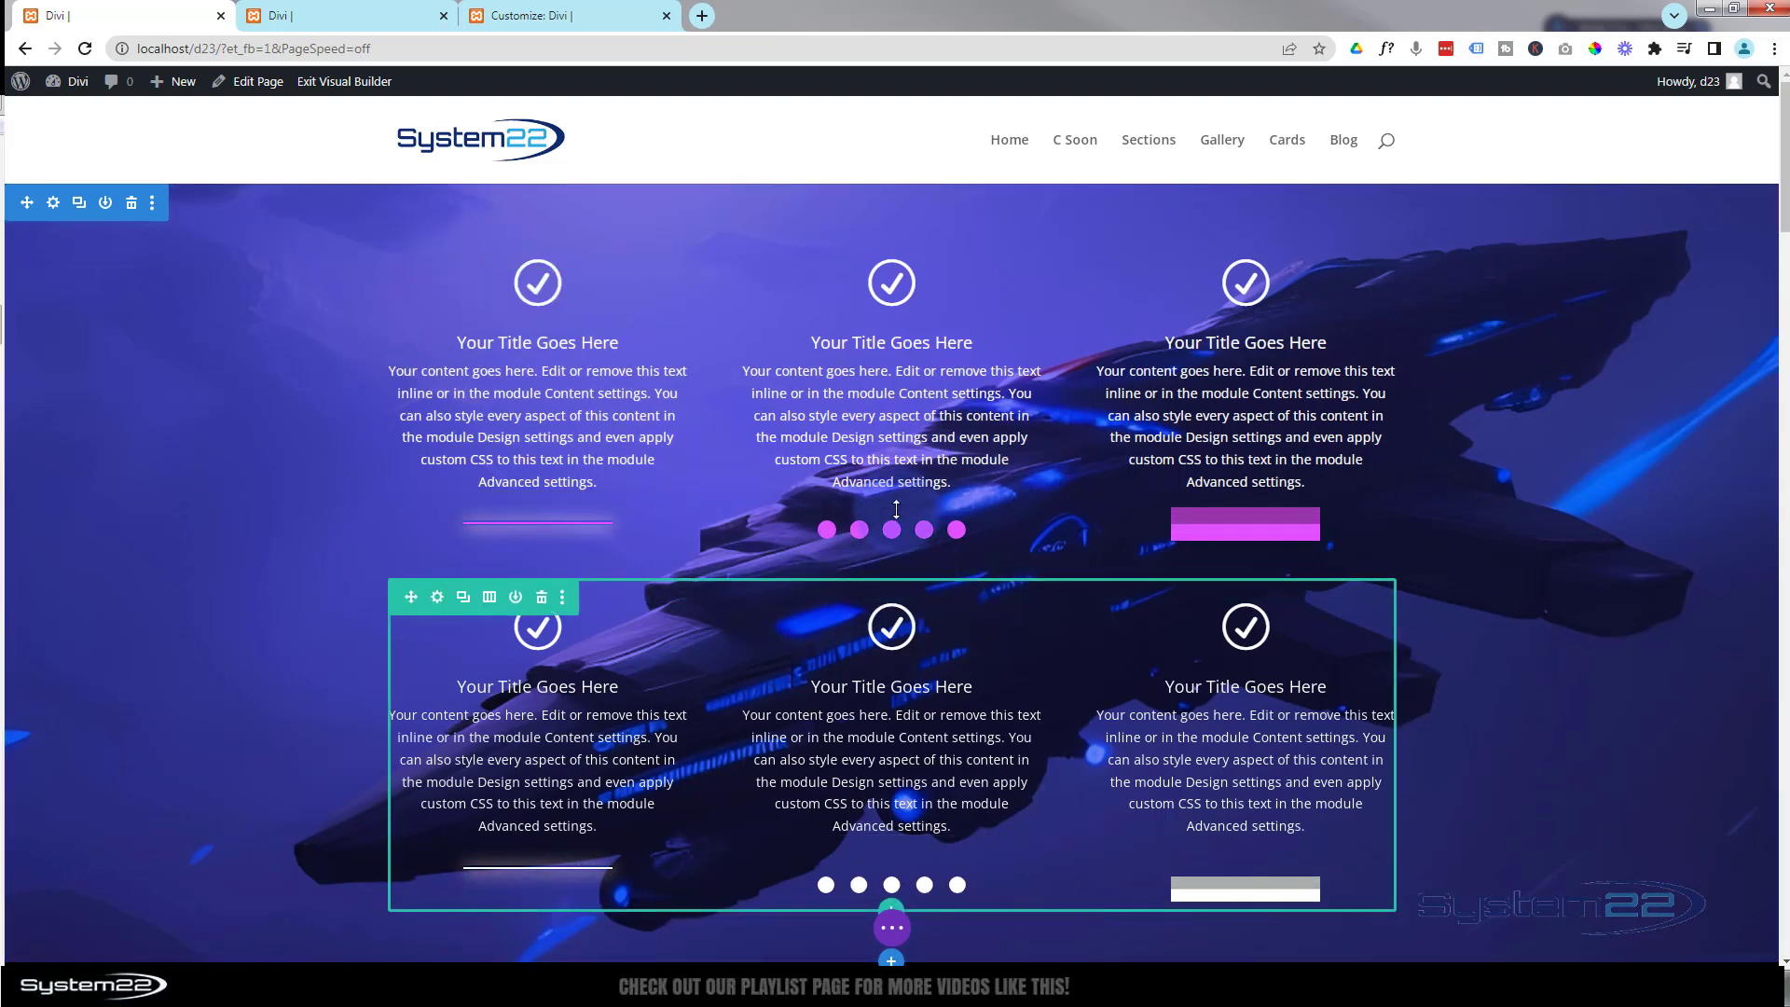
pyautogui.click(892, 929)
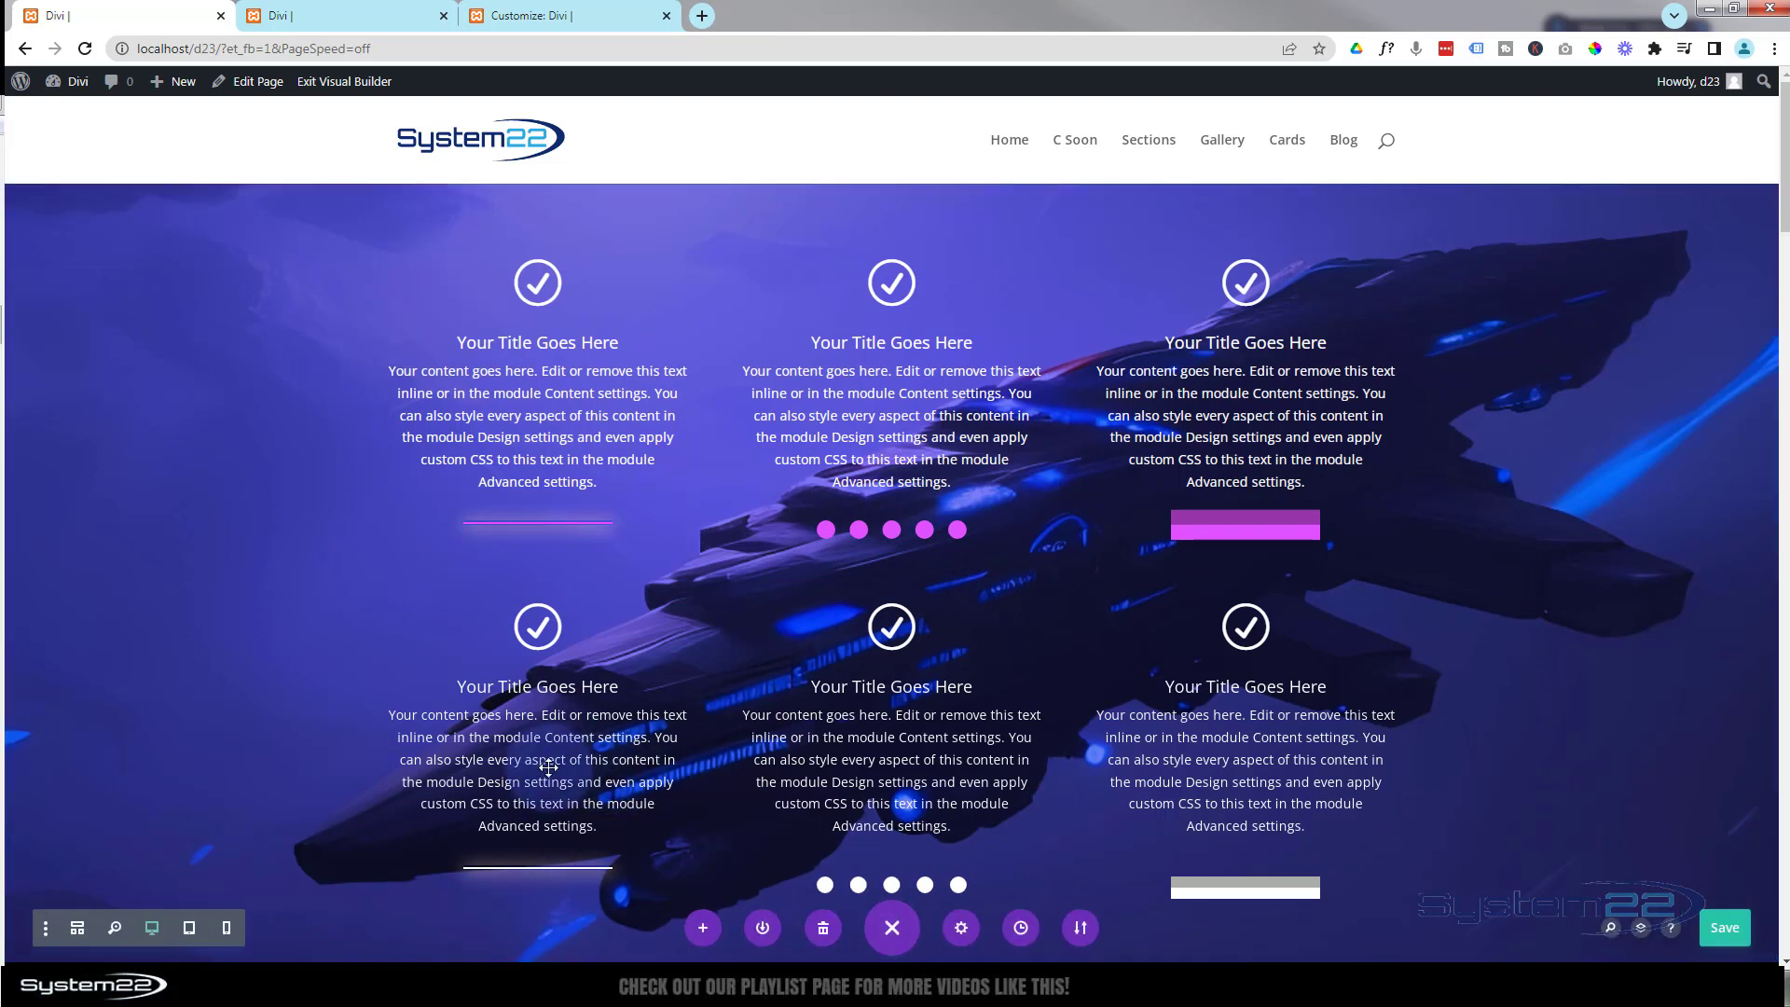
pyautogui.click(78, 930)
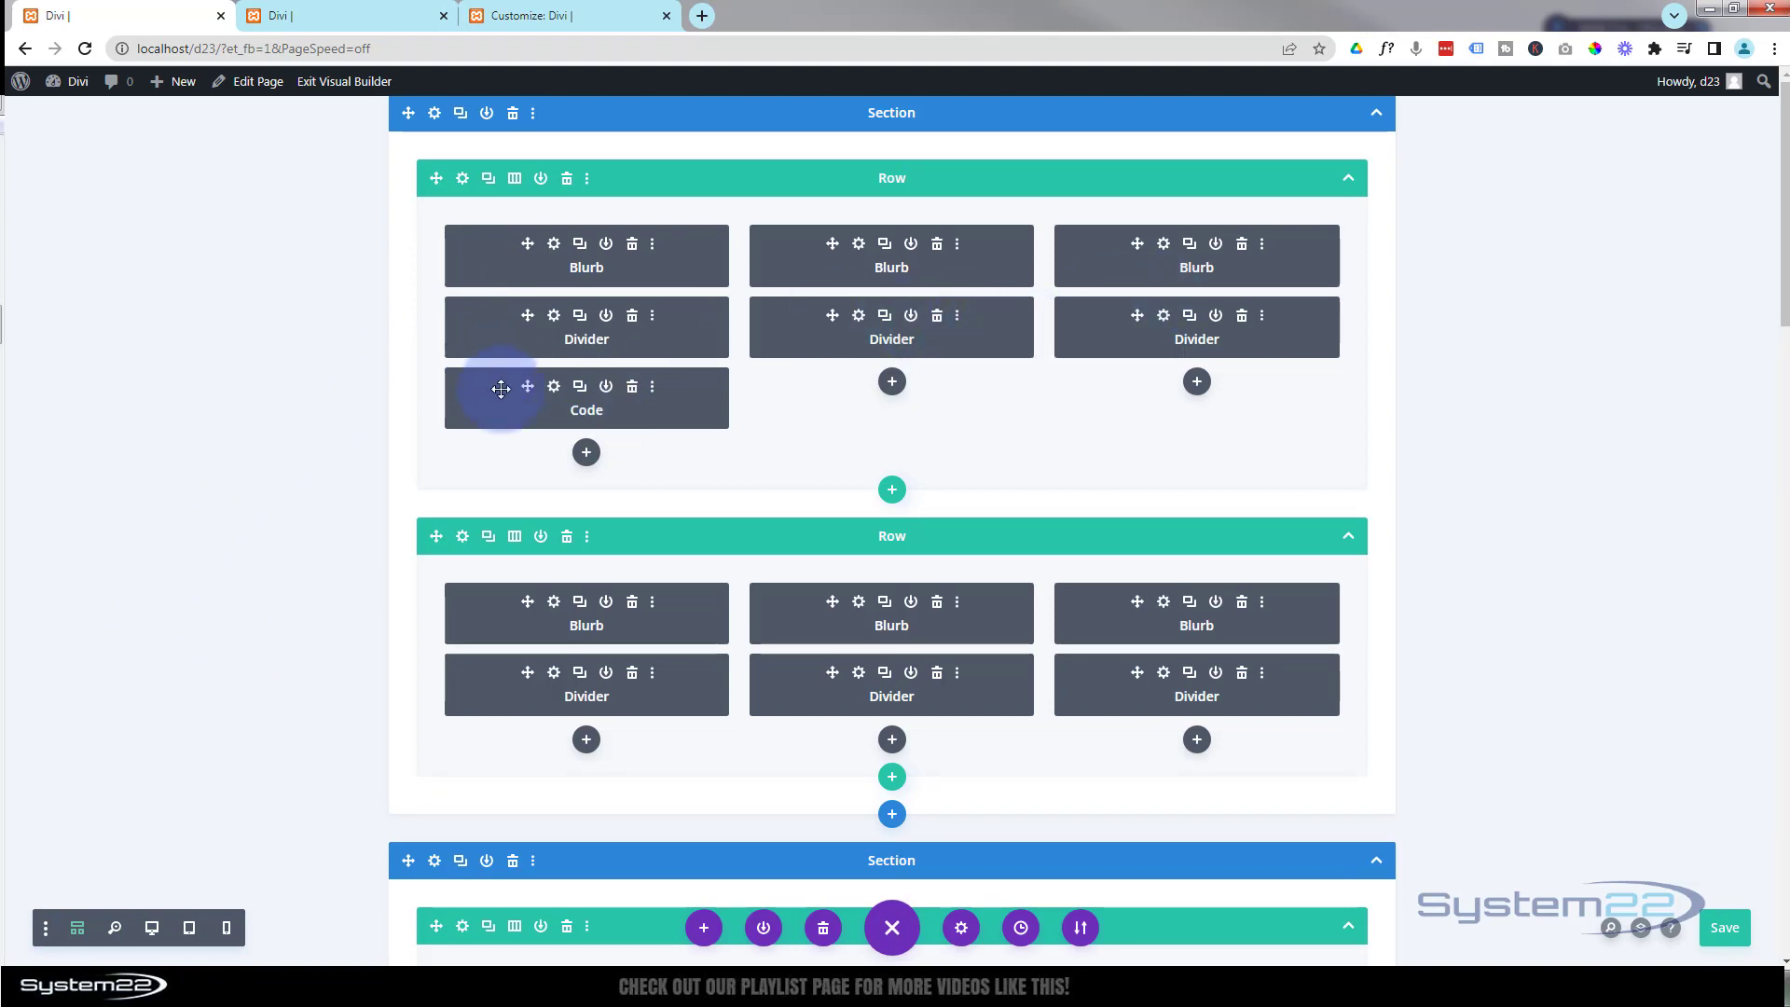
pyautogui.click(554, 388)
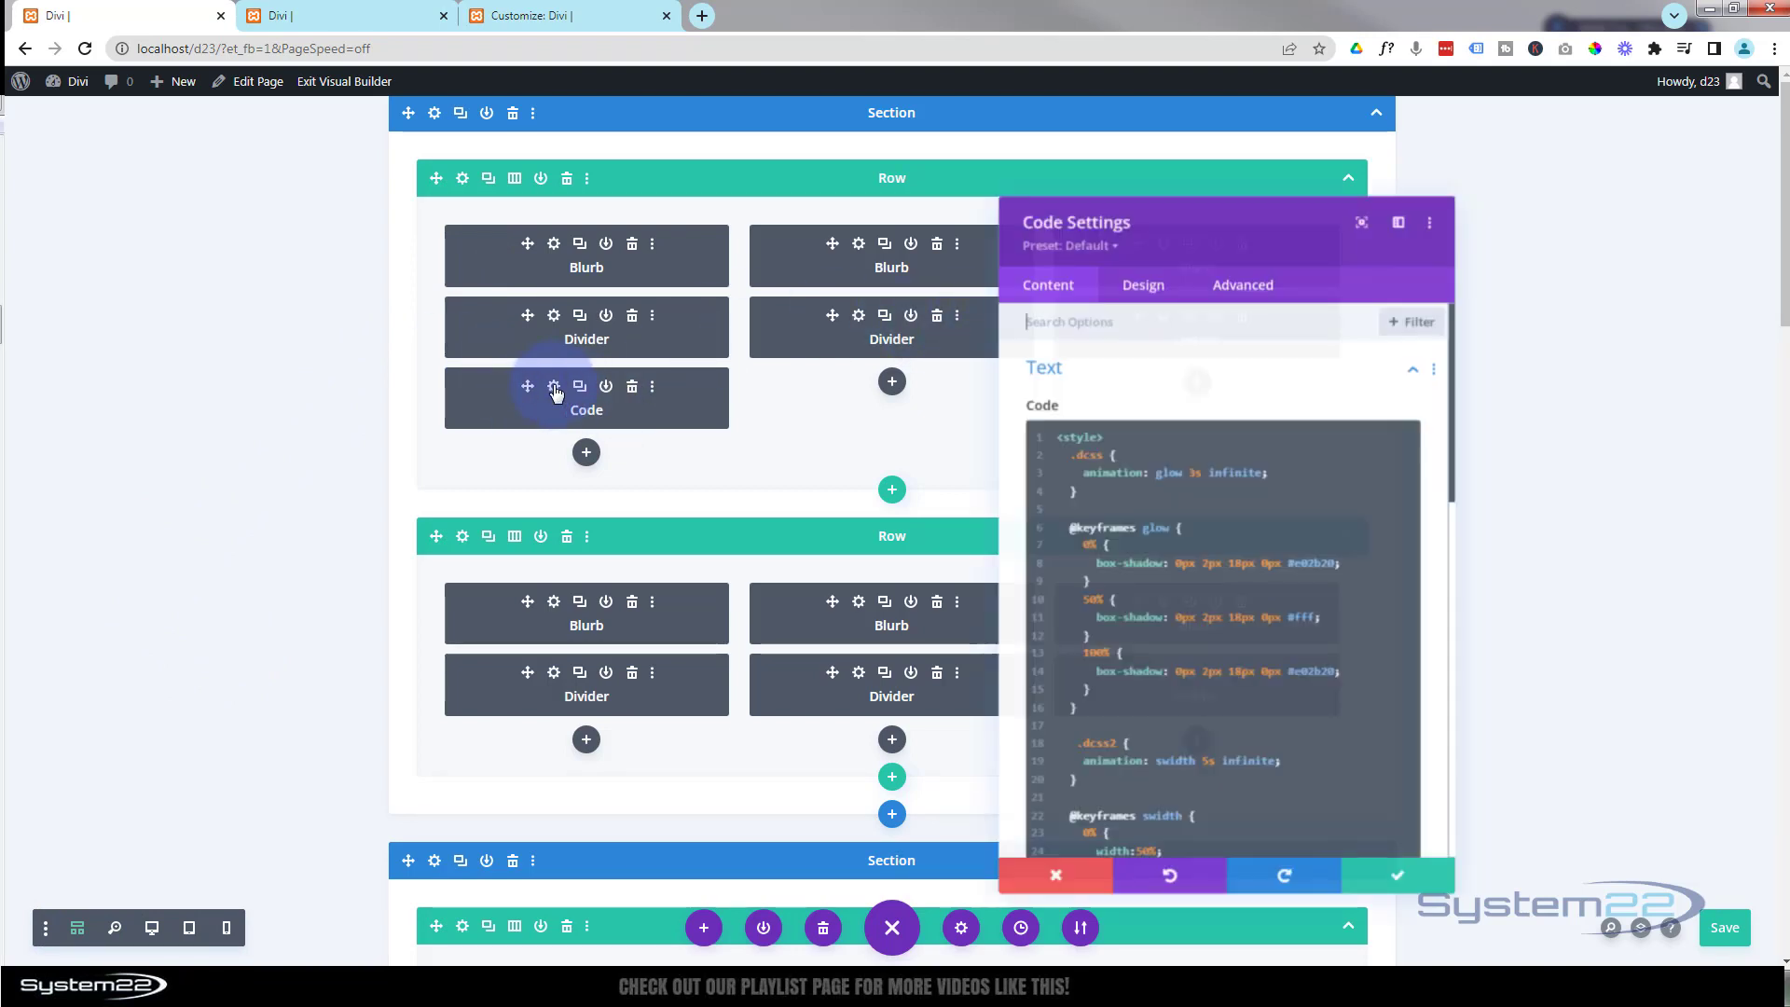
# Step: Switch the builder back to desktop view, then move the code settings window up and lengthen it
pyautogui.click(152, 932)
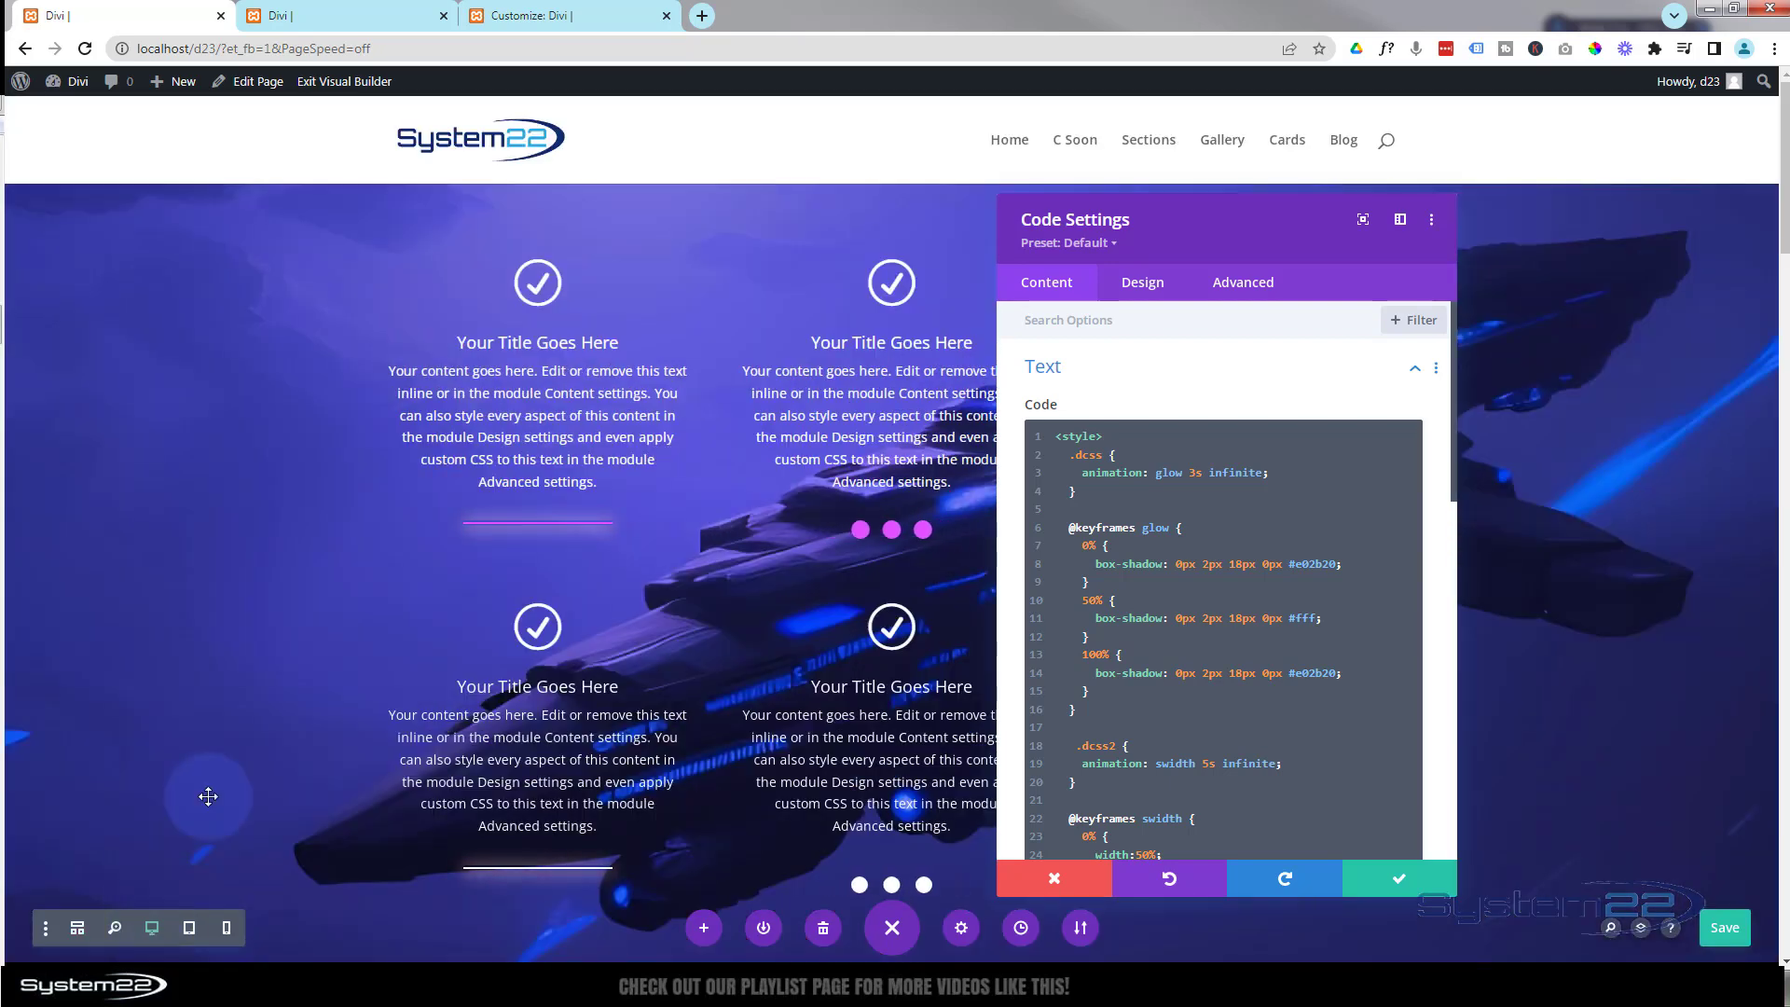
pyautogui.click(1115, 446)
pyautogui.moveTo(1209, 227); pyautogui.dragTo(1151, 136)
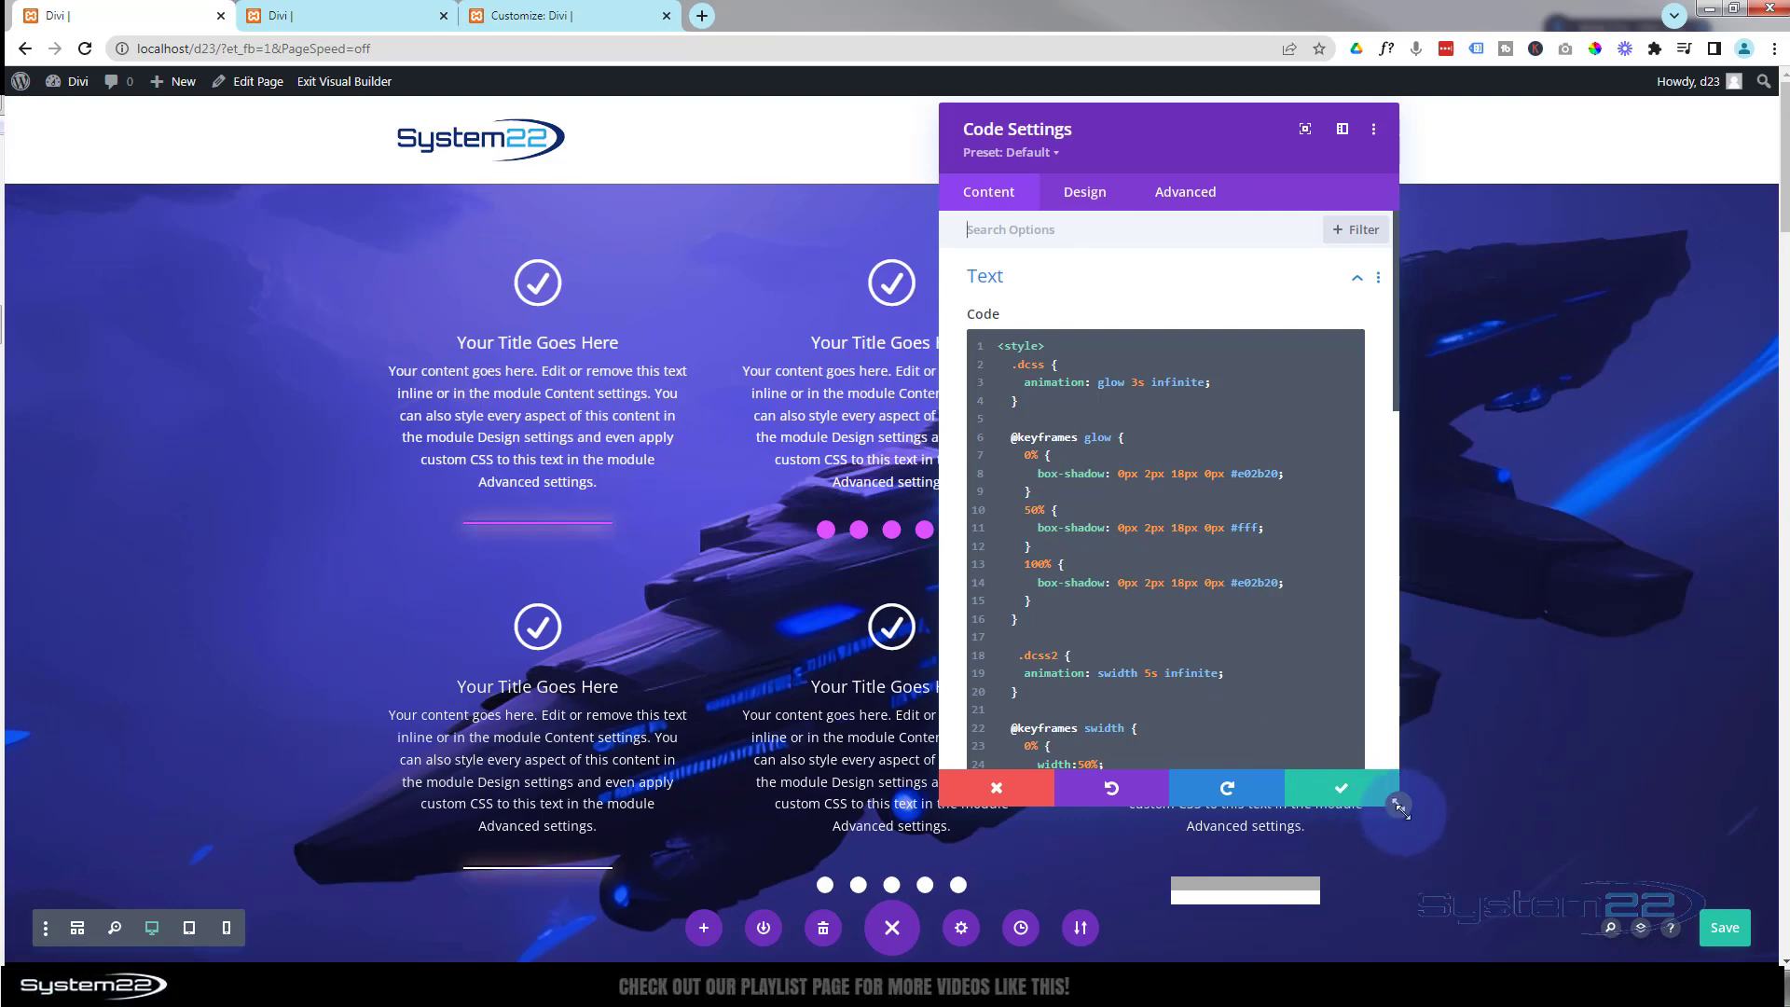
pyautogui.moveTo(1400, 807); pyautogui.dragTo(1397, 897)
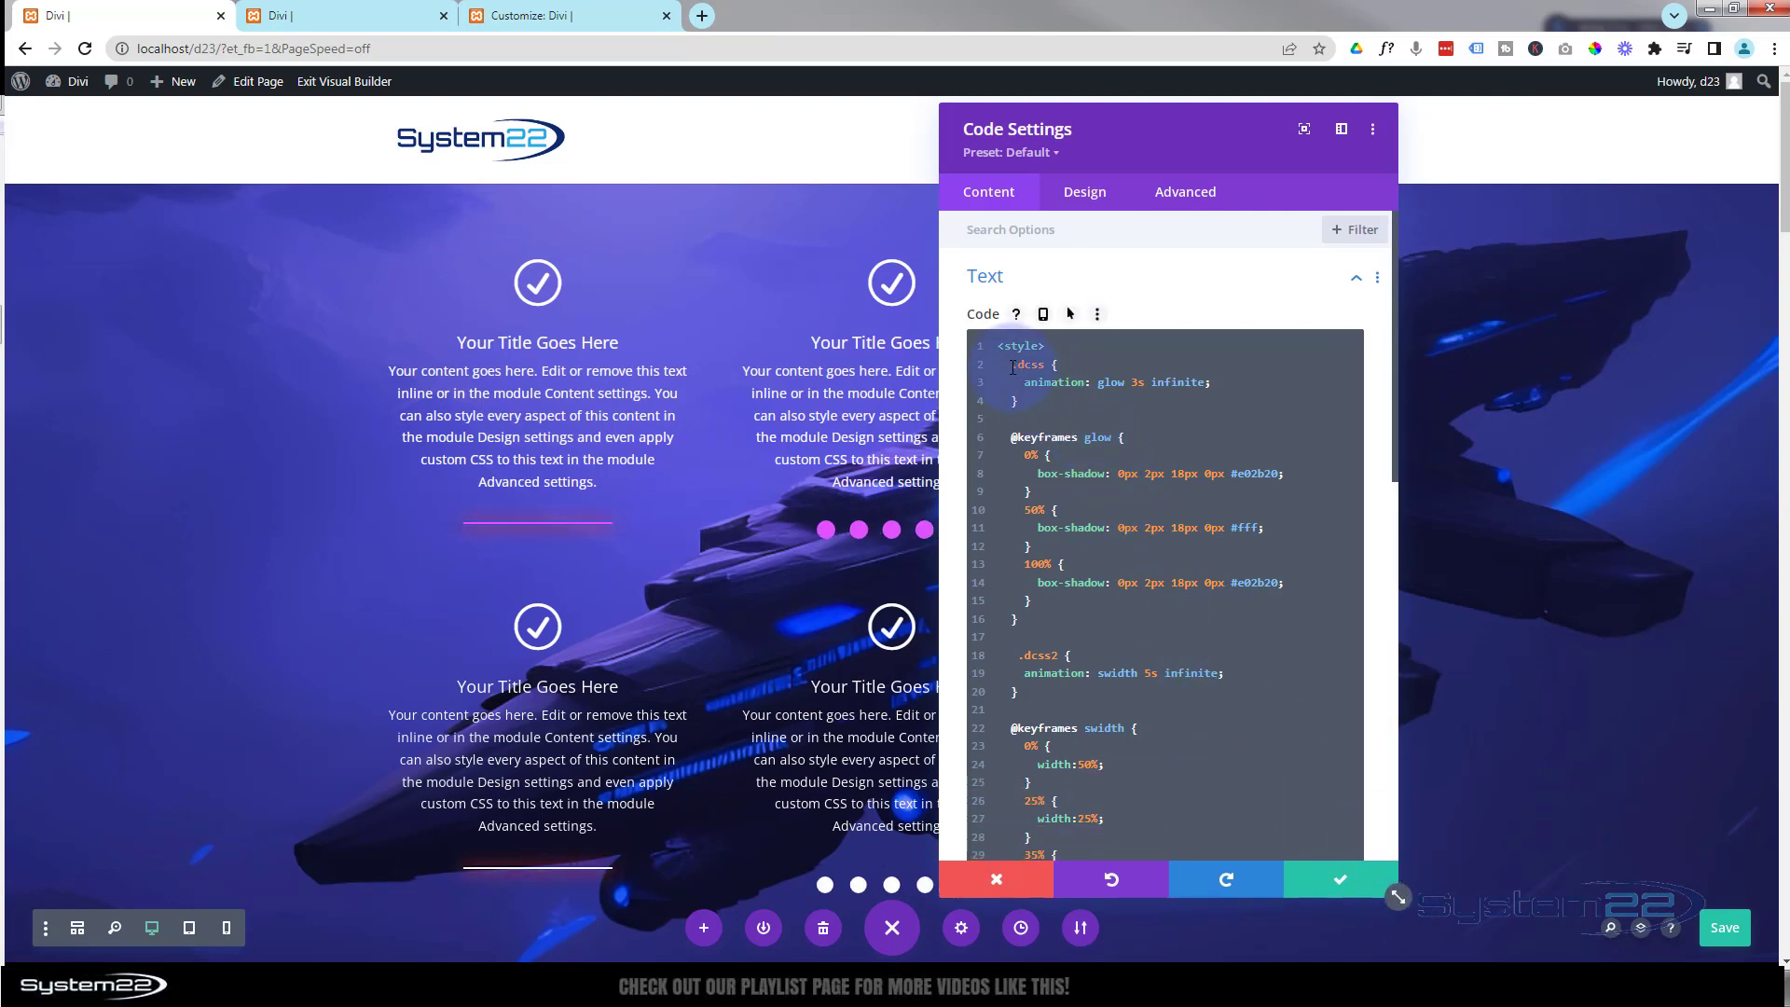
# Step: Copy the divider animation CSS between the style tags and close the Code module settings
pyautogui.moveTo(1014, 366); pyautogui.dragTo(1130, 928)
pyautogui.moveTo(1101, 825); pyautogui.dragTo(1097, 785)
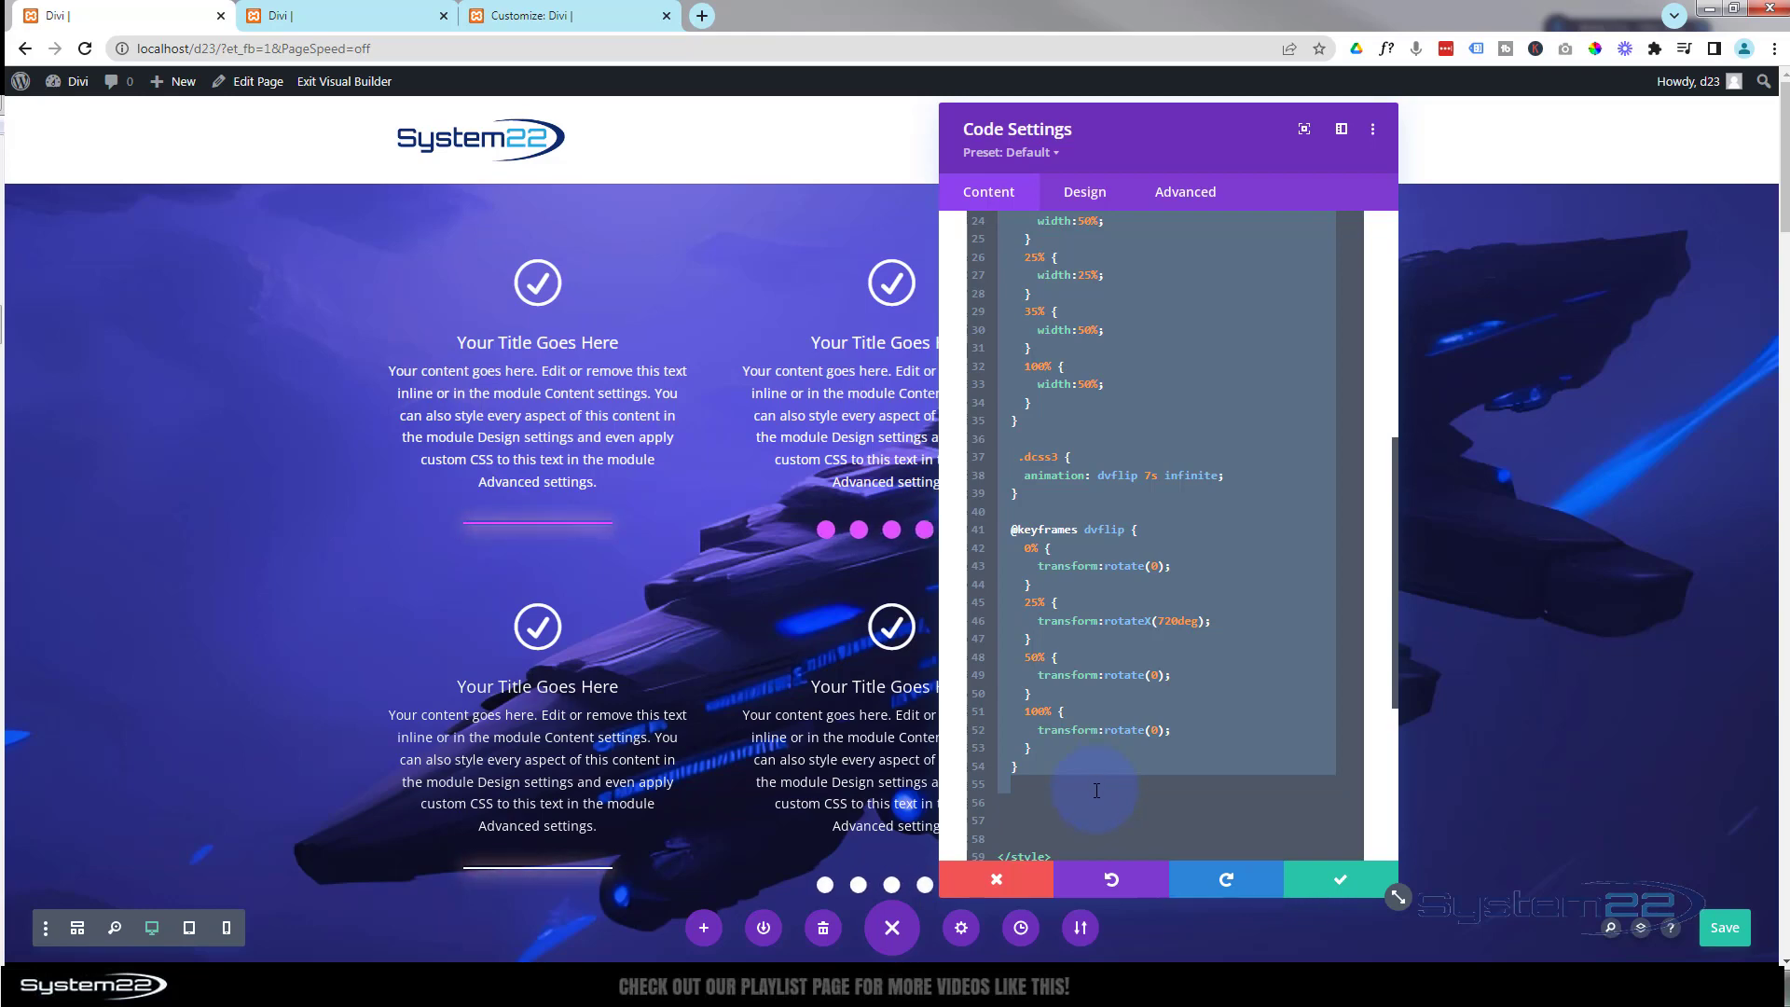
pyautogui.click(1341, 881)
# Step: Add the comment "/* Divider Animations */" on the first line of the customizer's Additional CSS
pyautogui.click(537, 16)
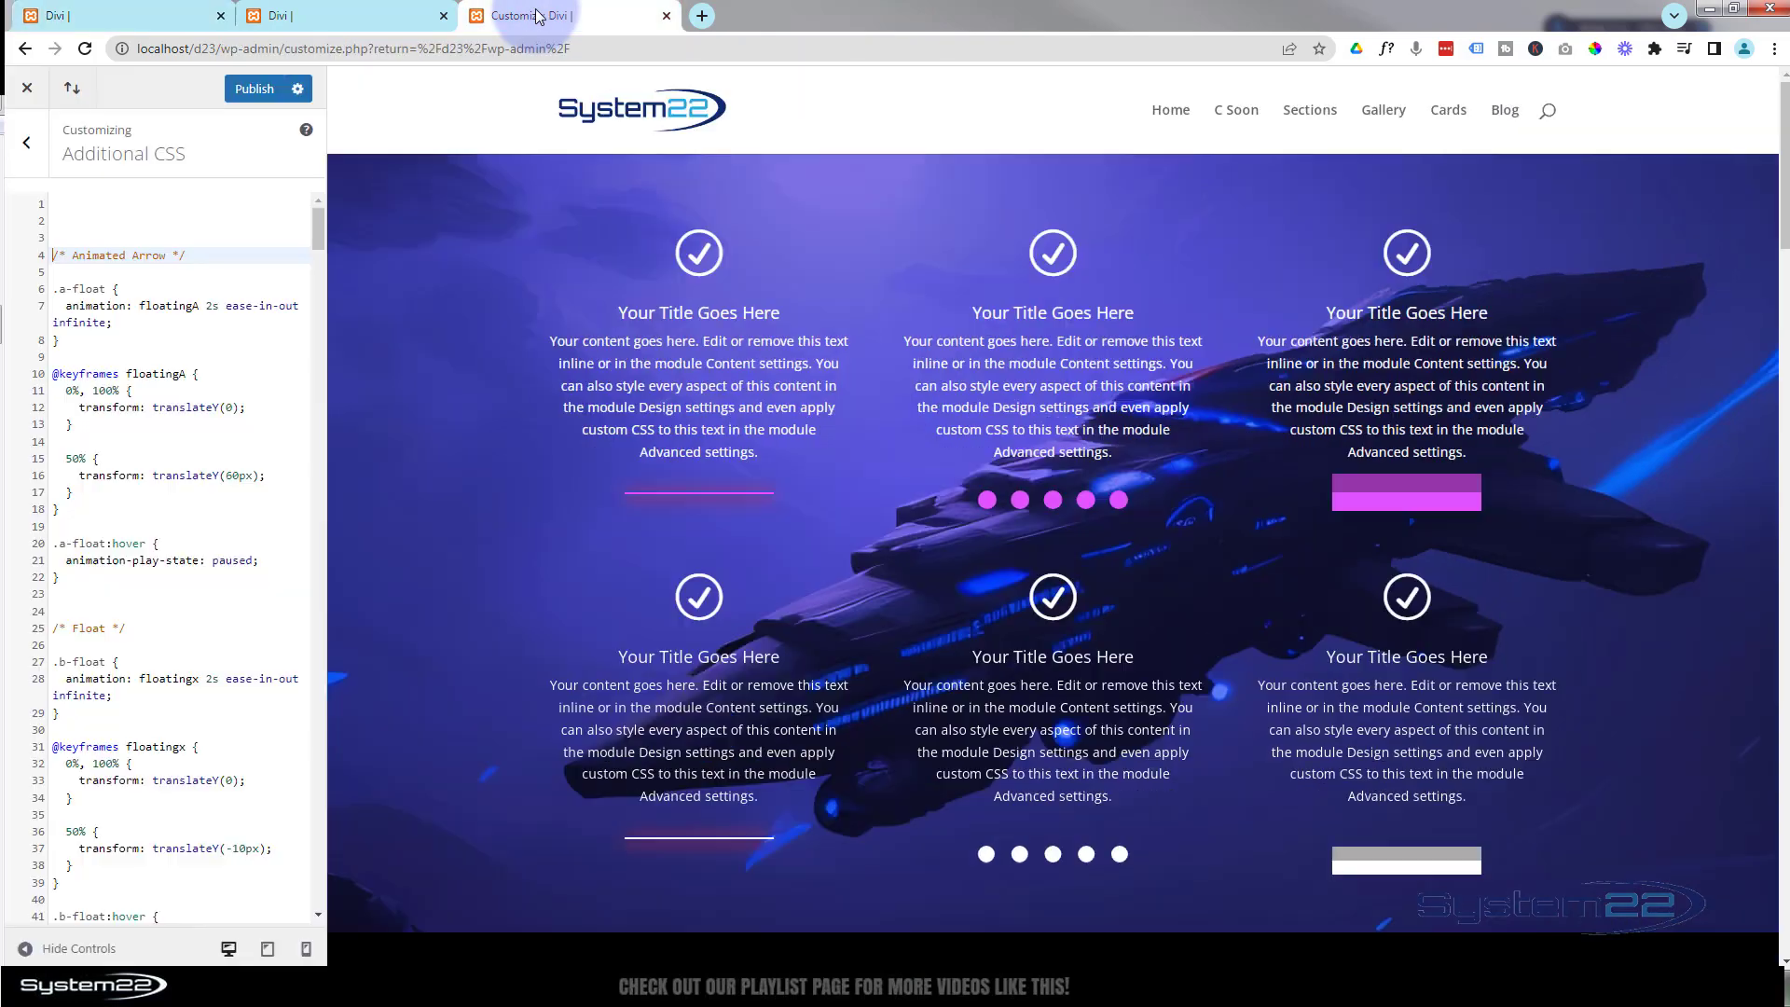
pyautogui.click(92, 206)
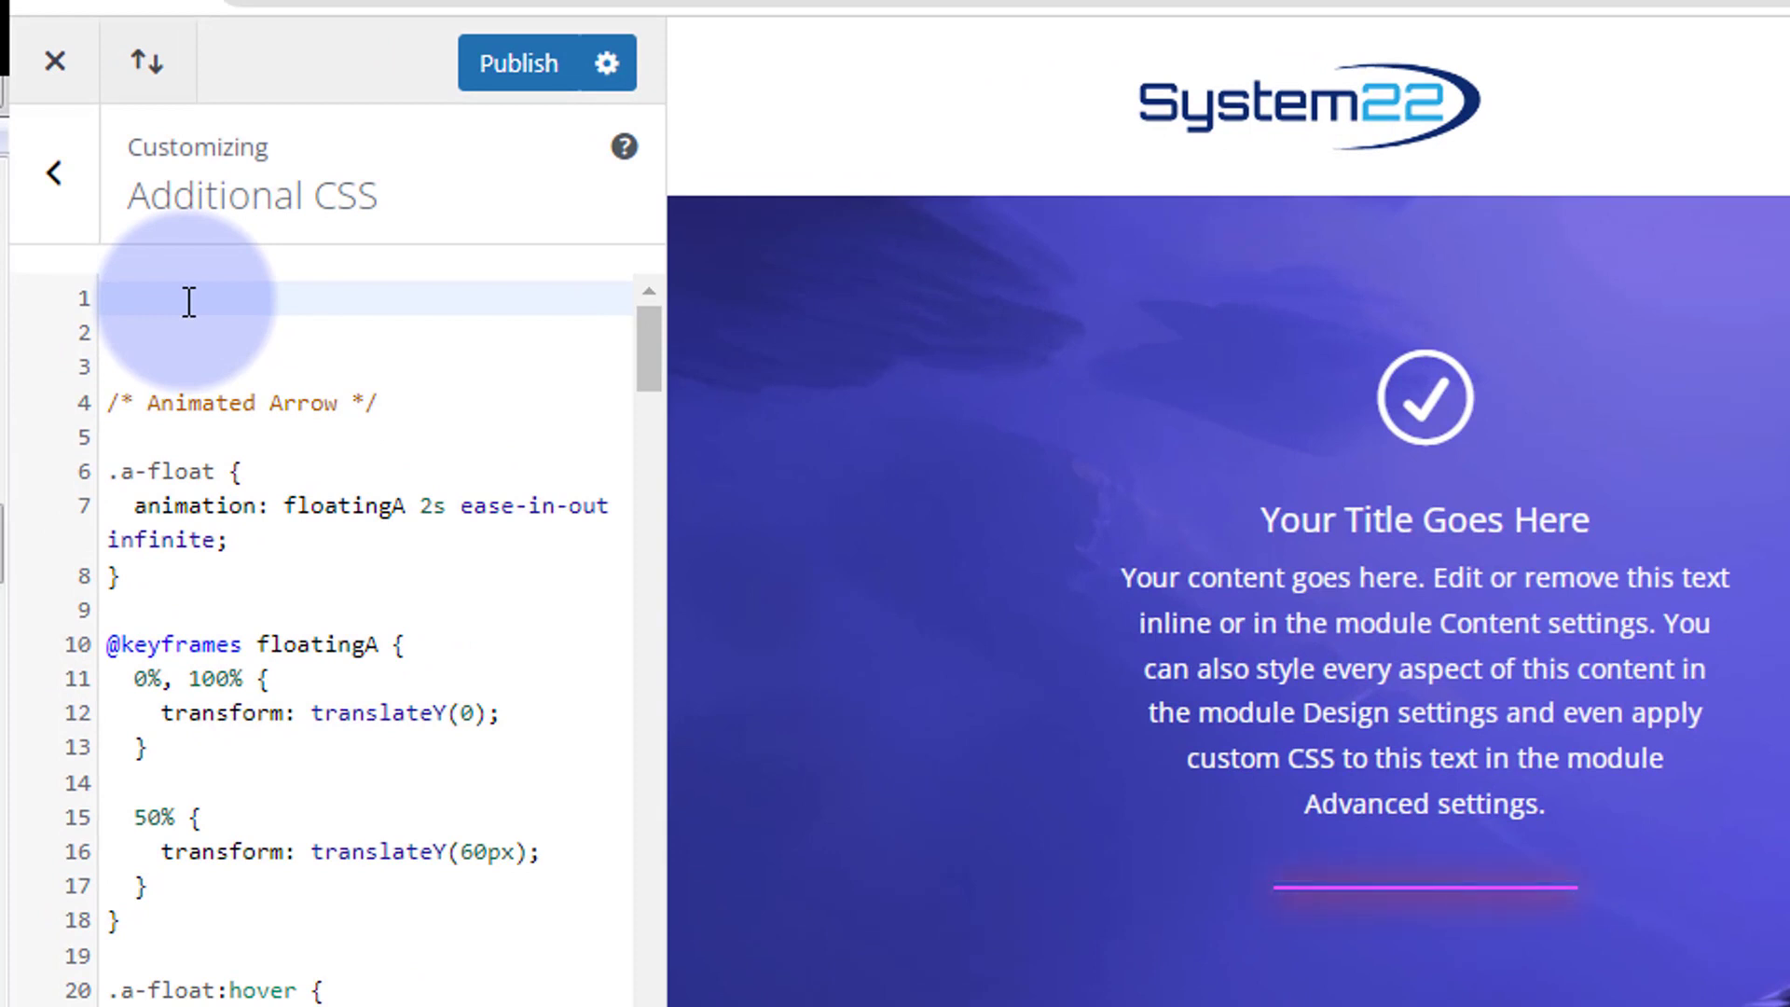
pyautogui.write('/')
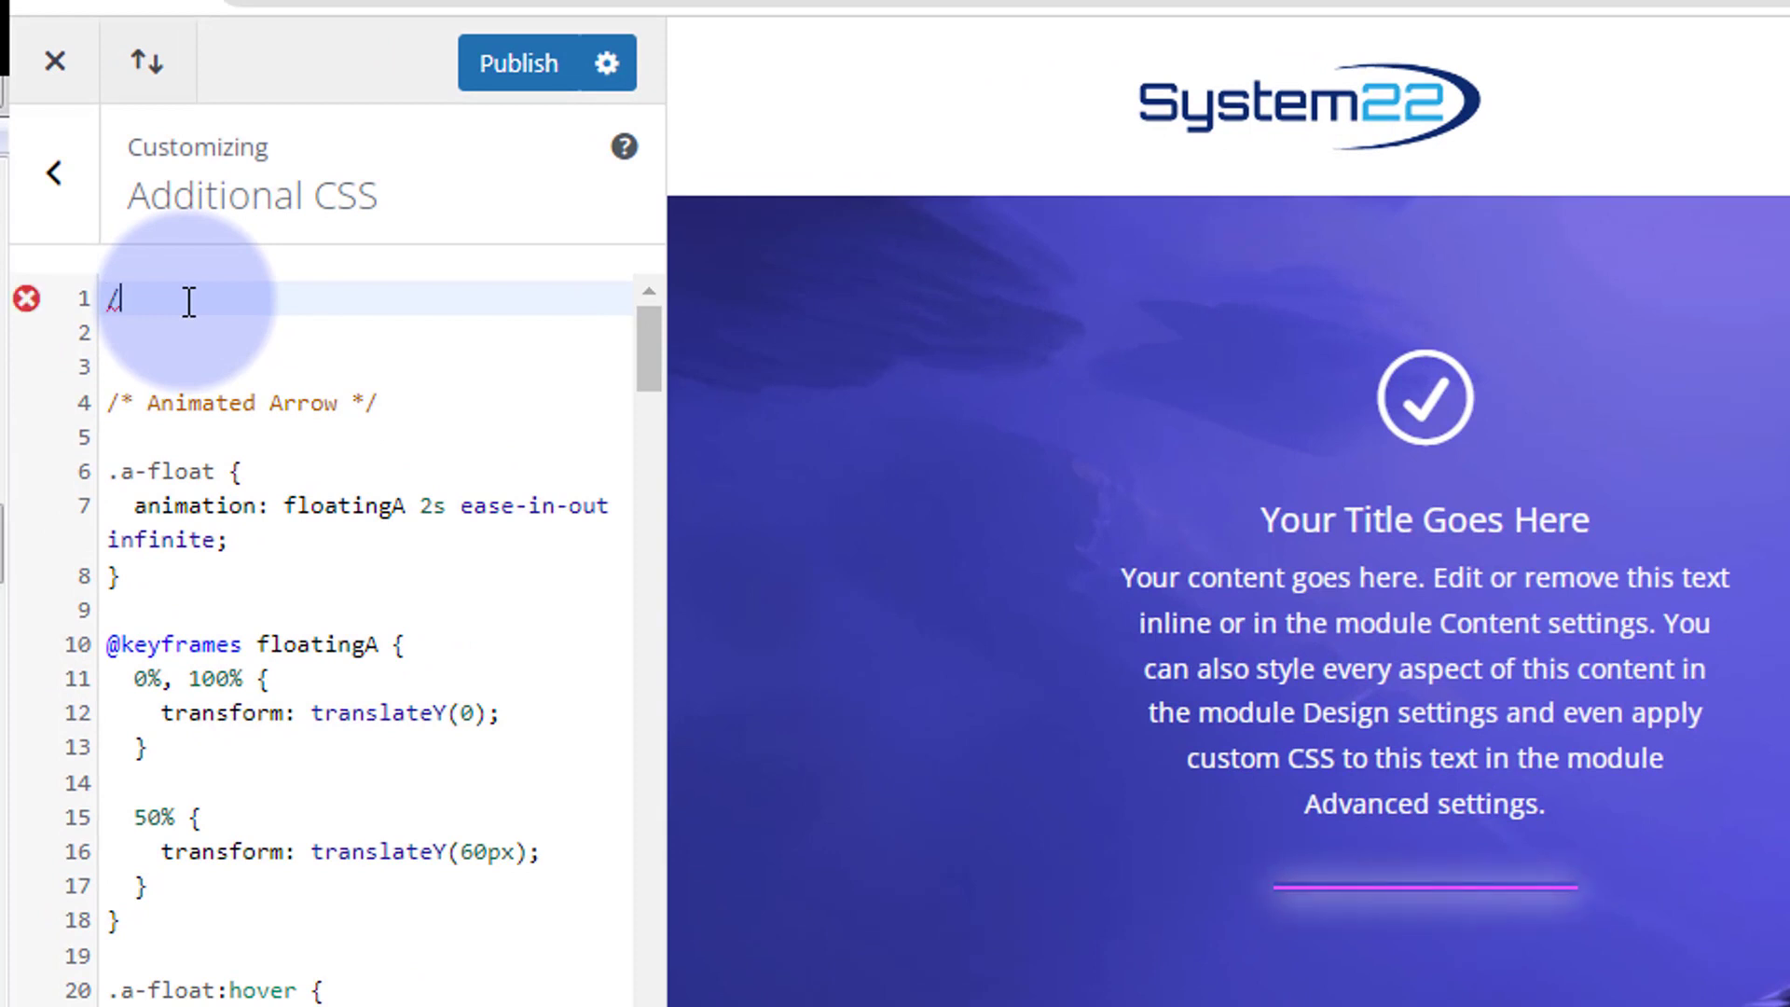
pyautogui.write('**')
pyautogui.write('Div')
pyautogui.write('ider A')
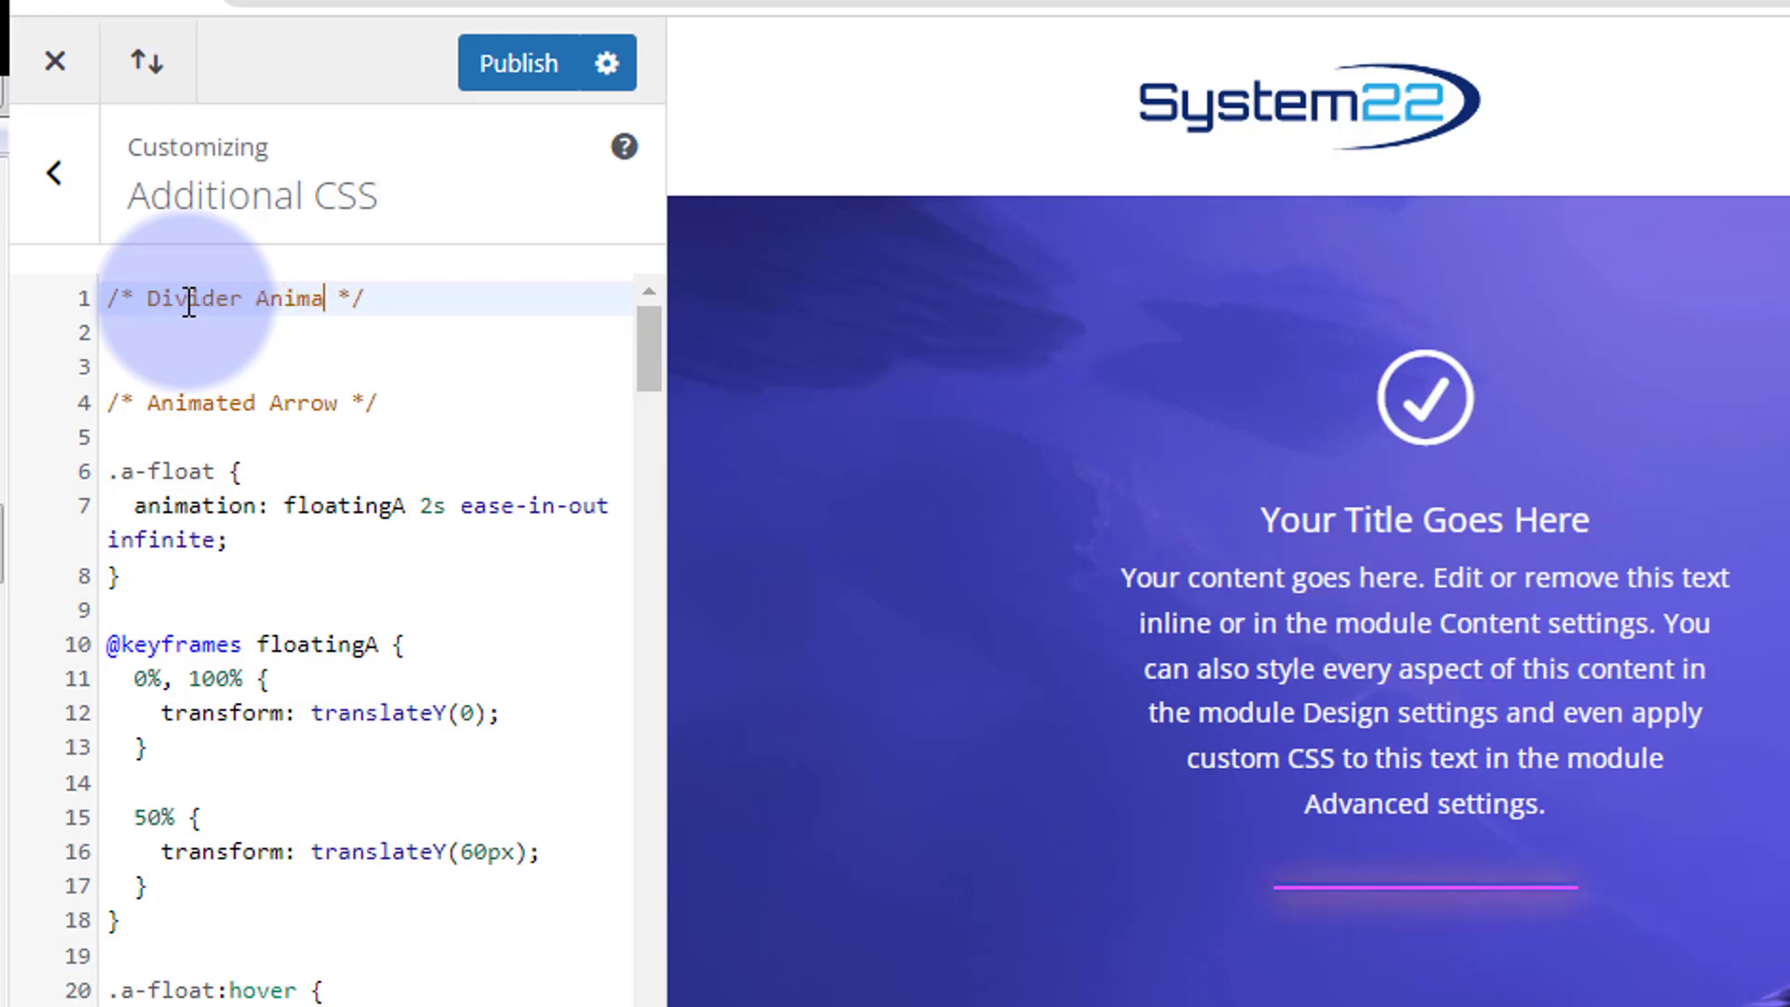
pyautogui.write('nimations')
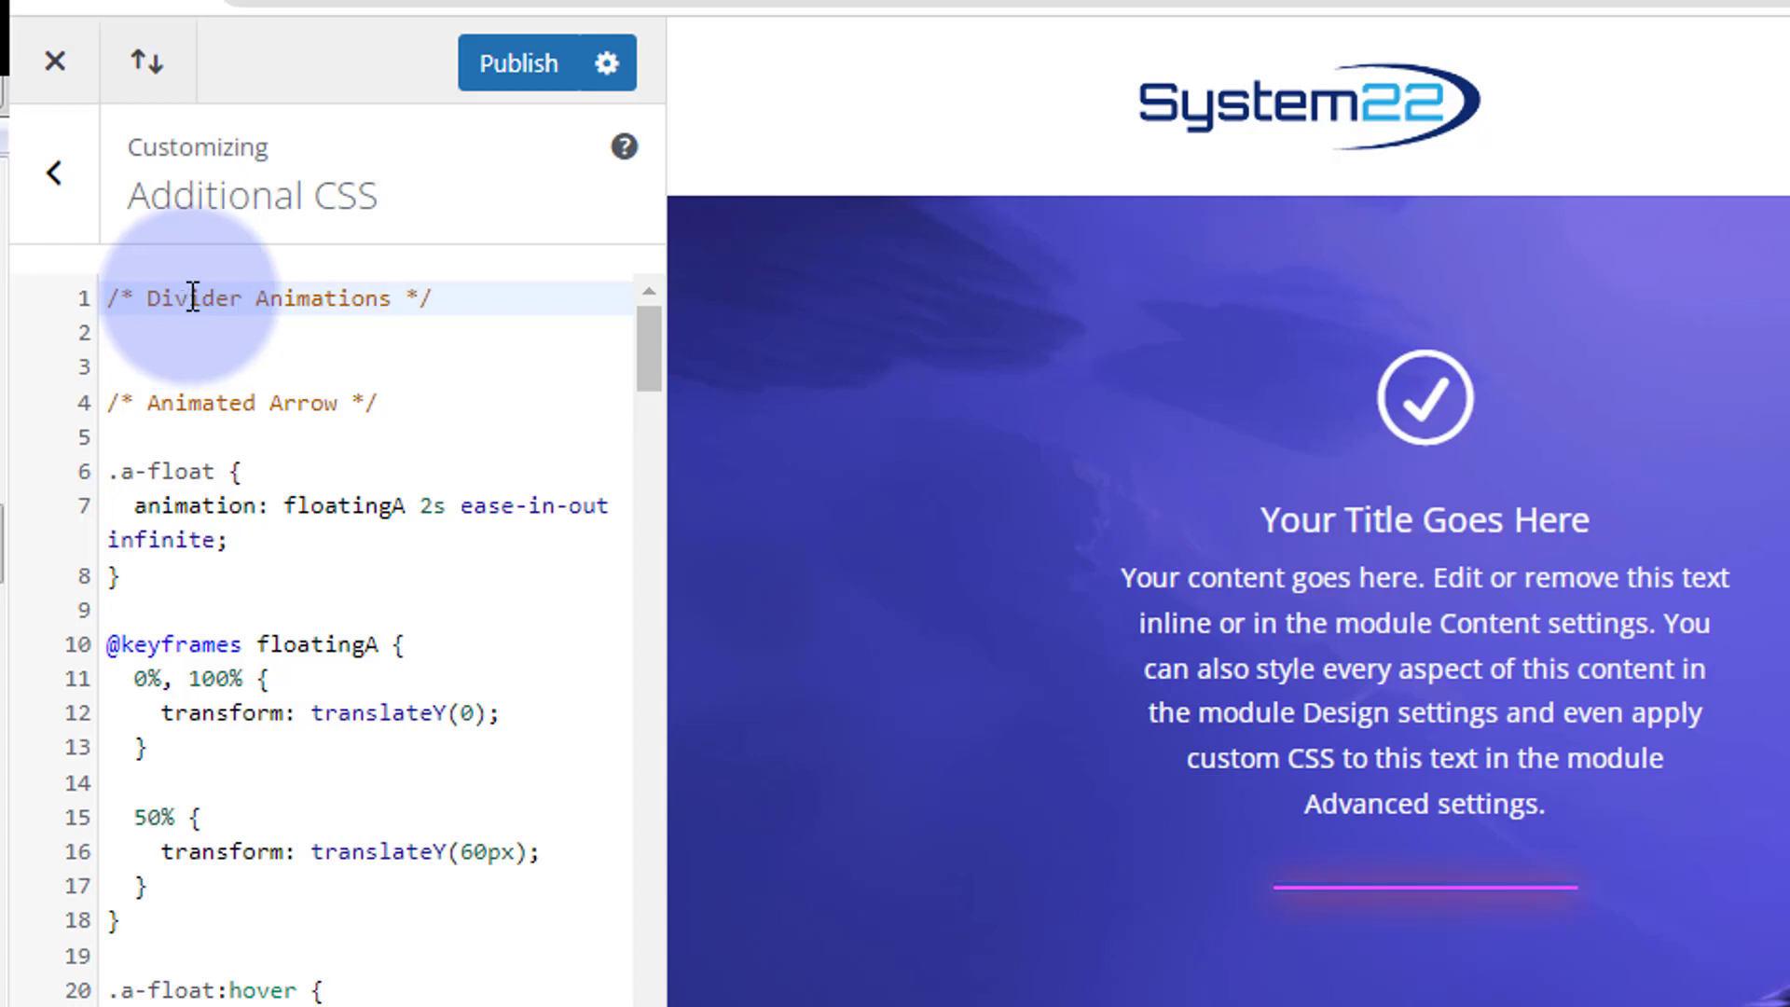
# Step: Paste the copied animation CSS below the Divider Animations comment, leaving a blank line between, and check its beginning
pyautogui.click(499, 305)
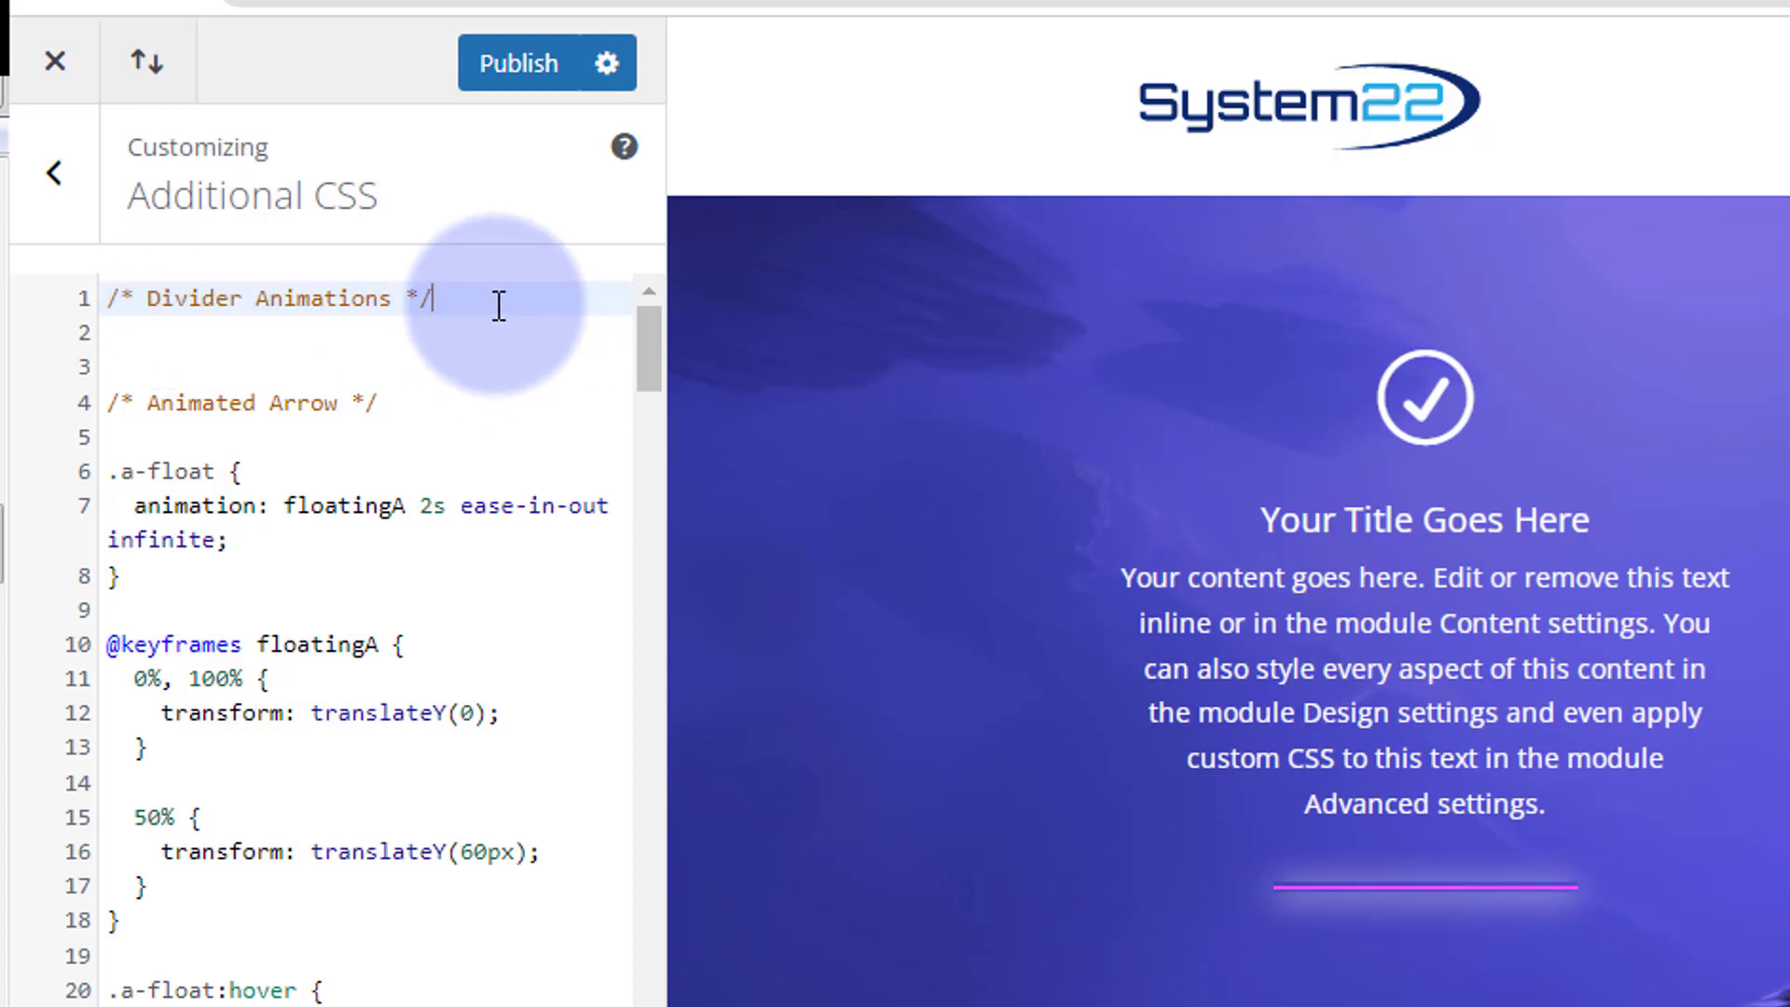
pyautogui.press('Return')
pyautogui.press('Return')
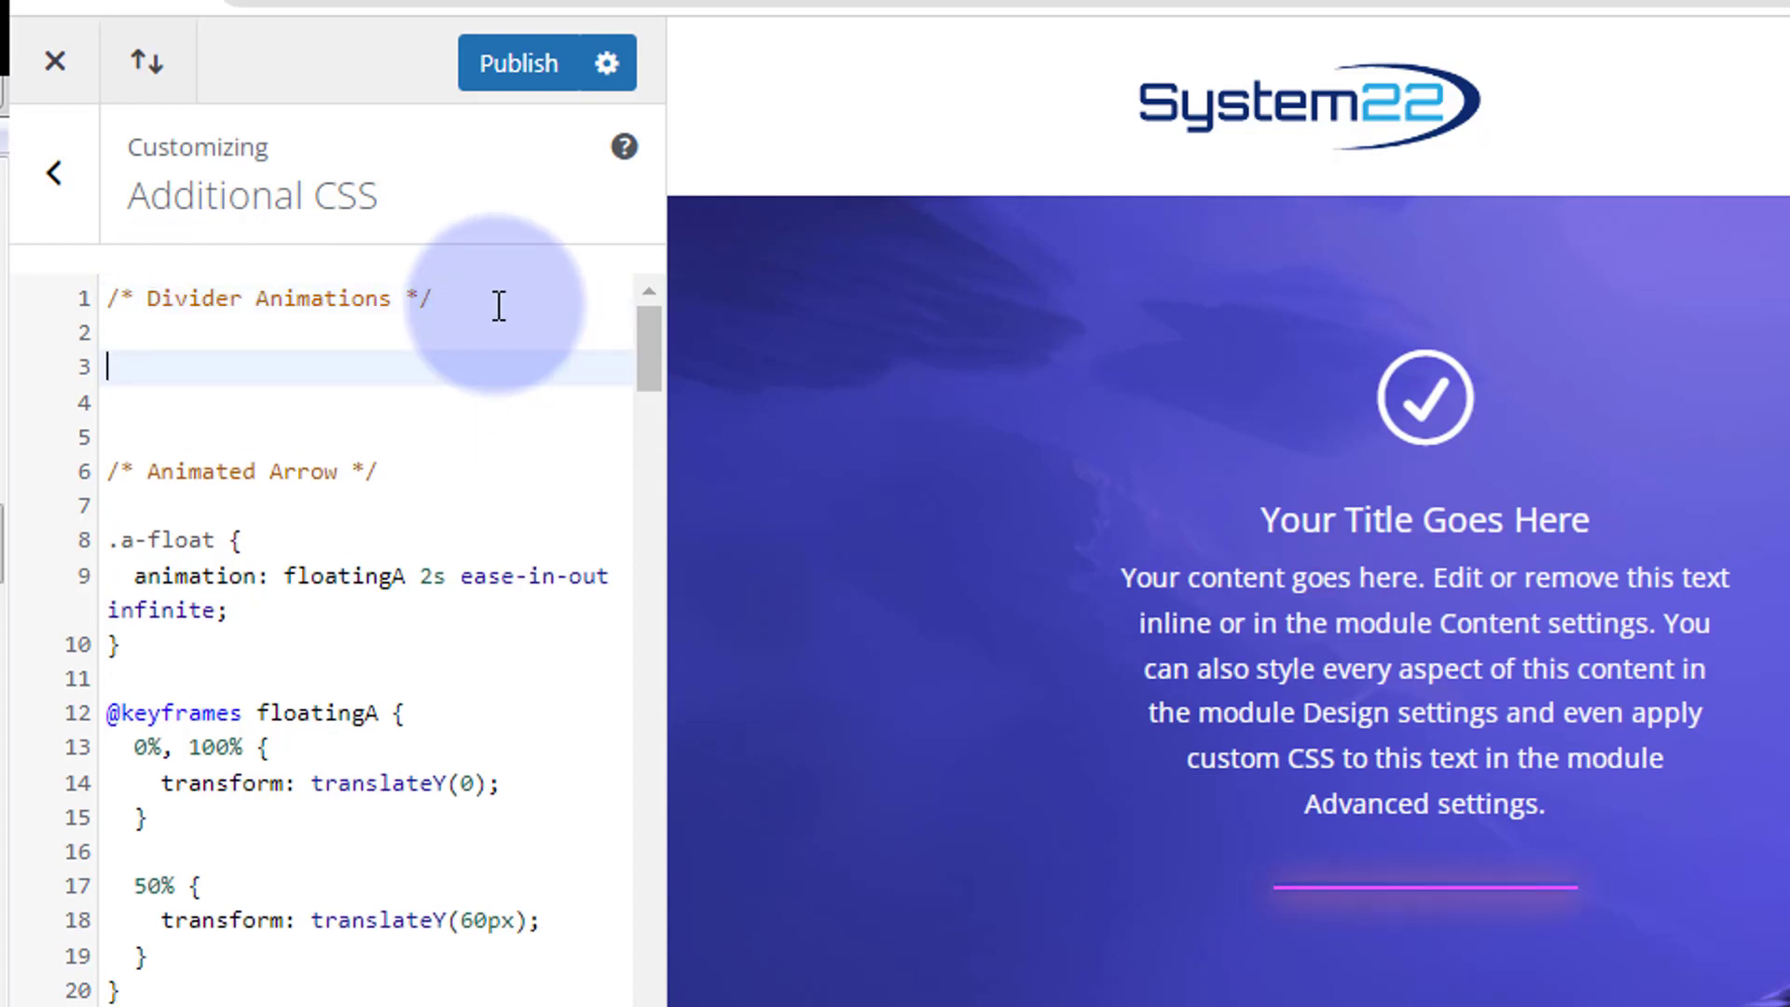
pyautogui.hotkey('ctrl', 'v')
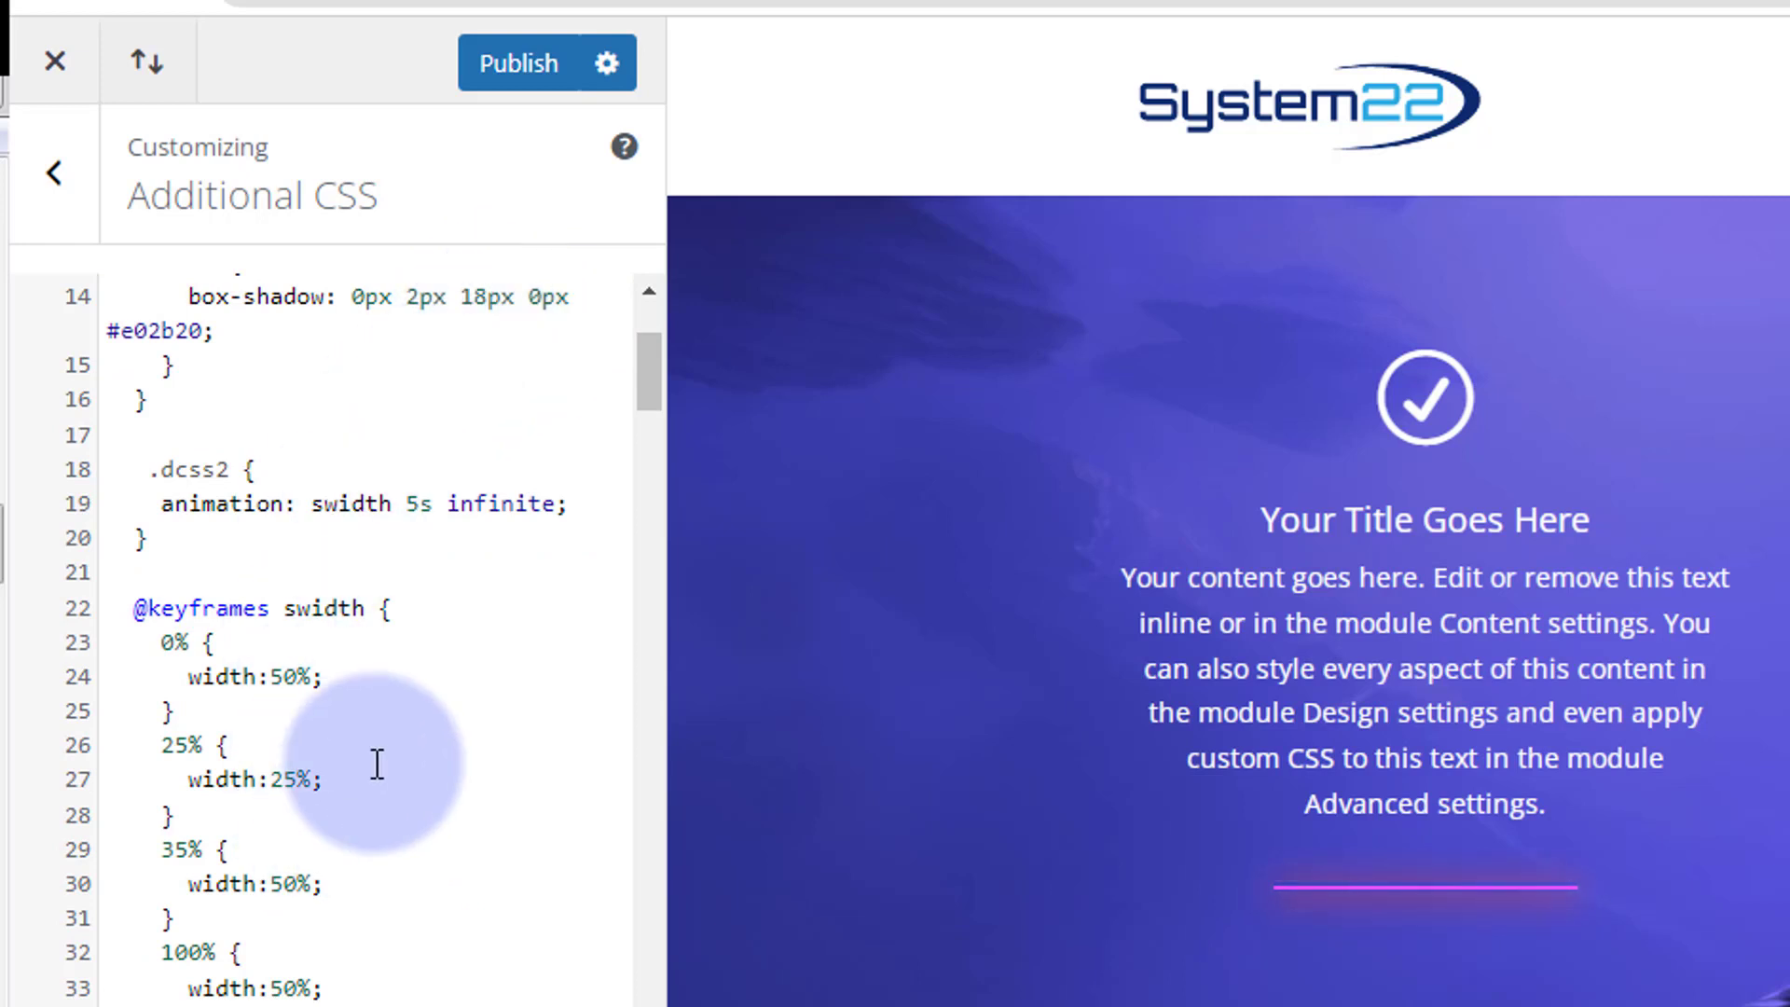
pyautogui.scroll(4, 373, 760)
pyautogui.scroll(2, 376, 746)
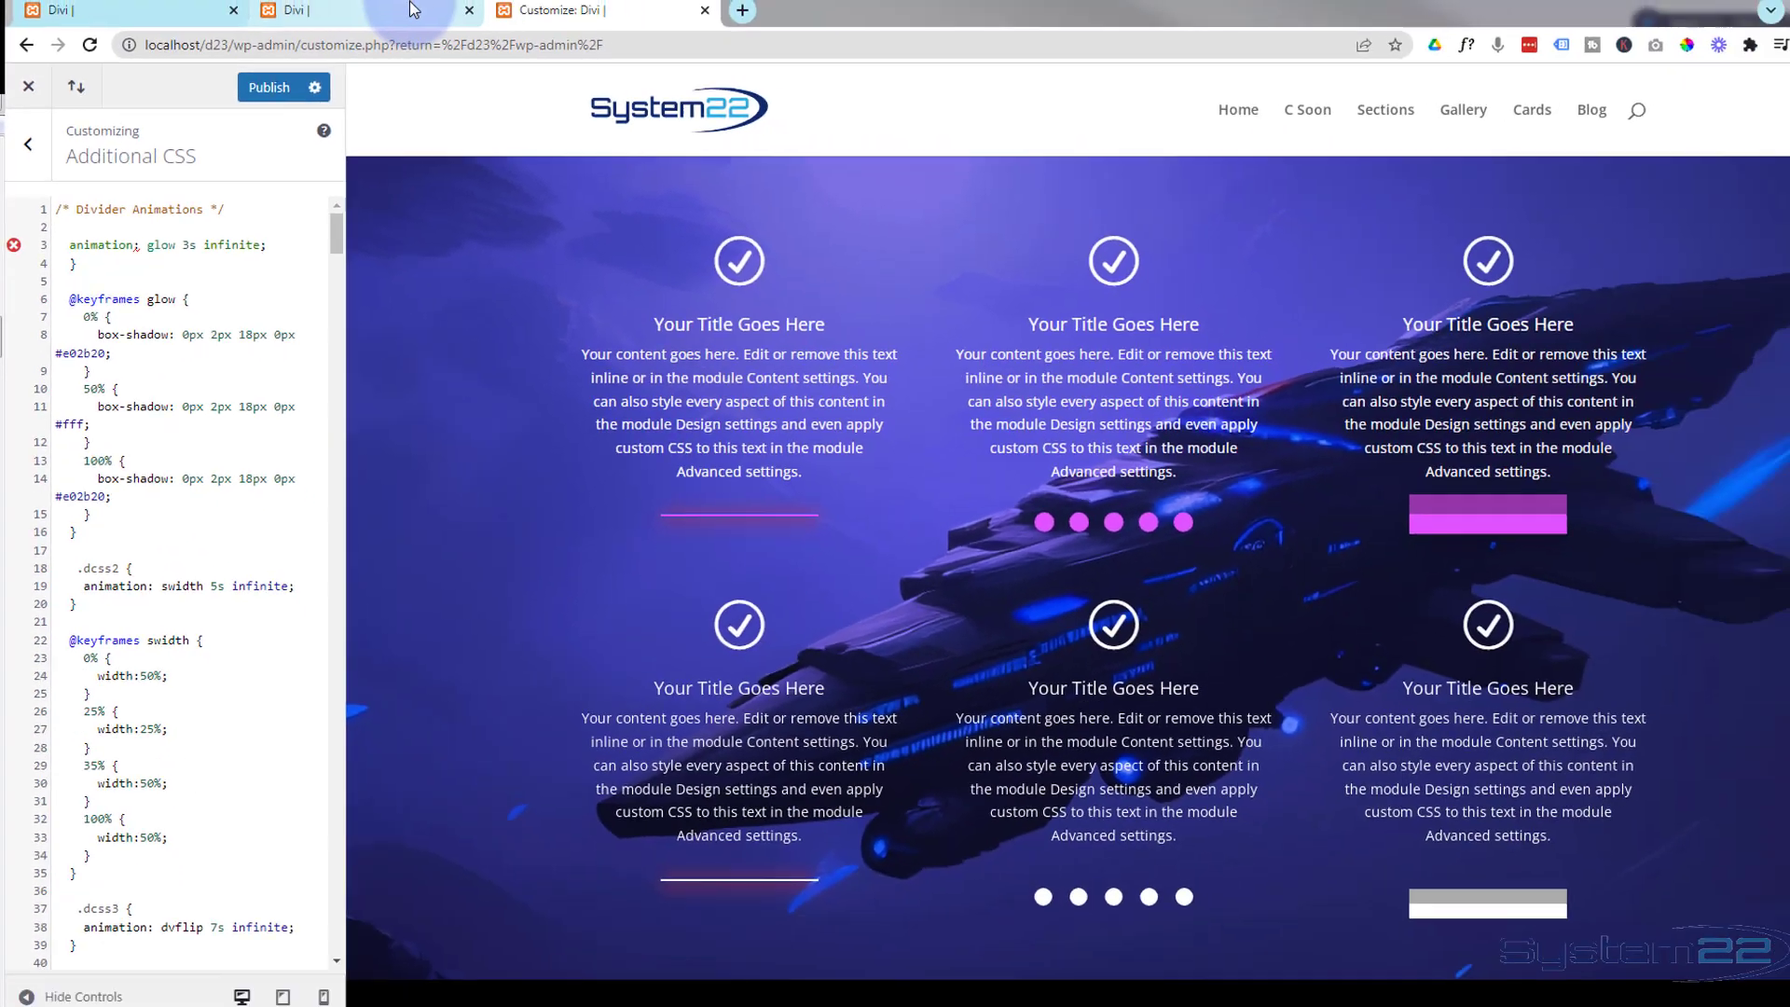
# Step: Copy the missing ".dcss {" selector from the page's Code module and return to the customizer's Additional CSS
pyautogui.click(137, 11)
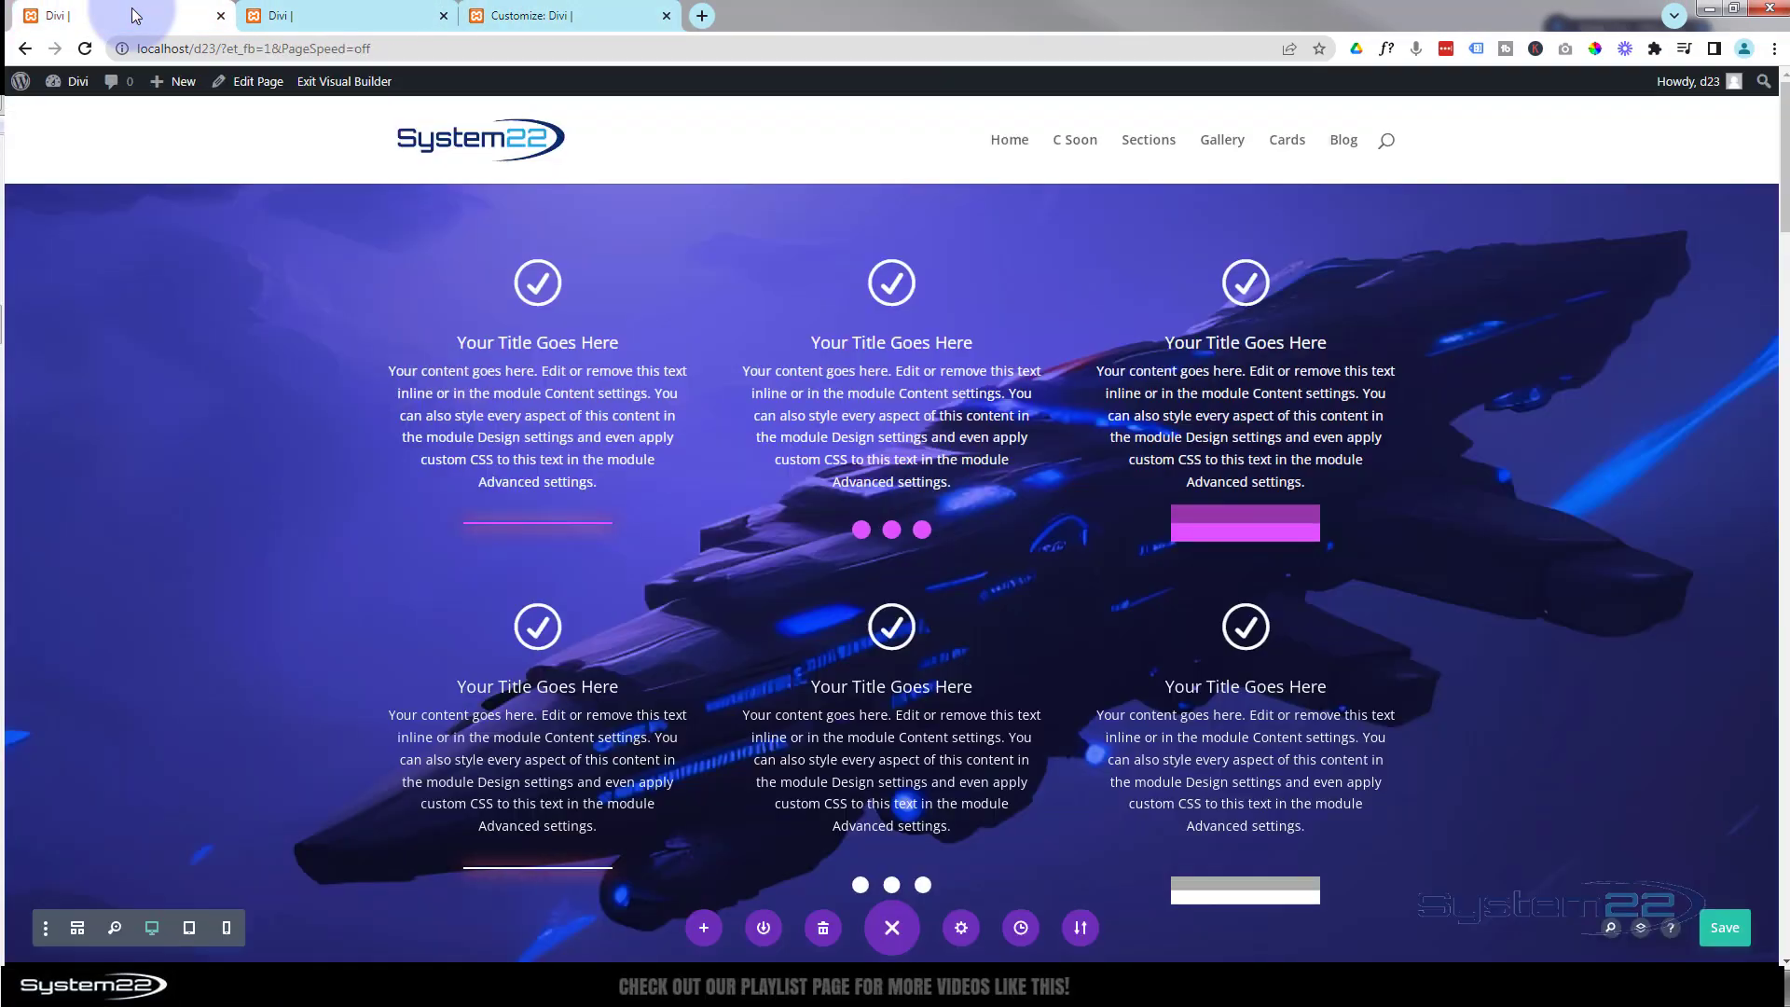
pyautogui.click(504, 563)
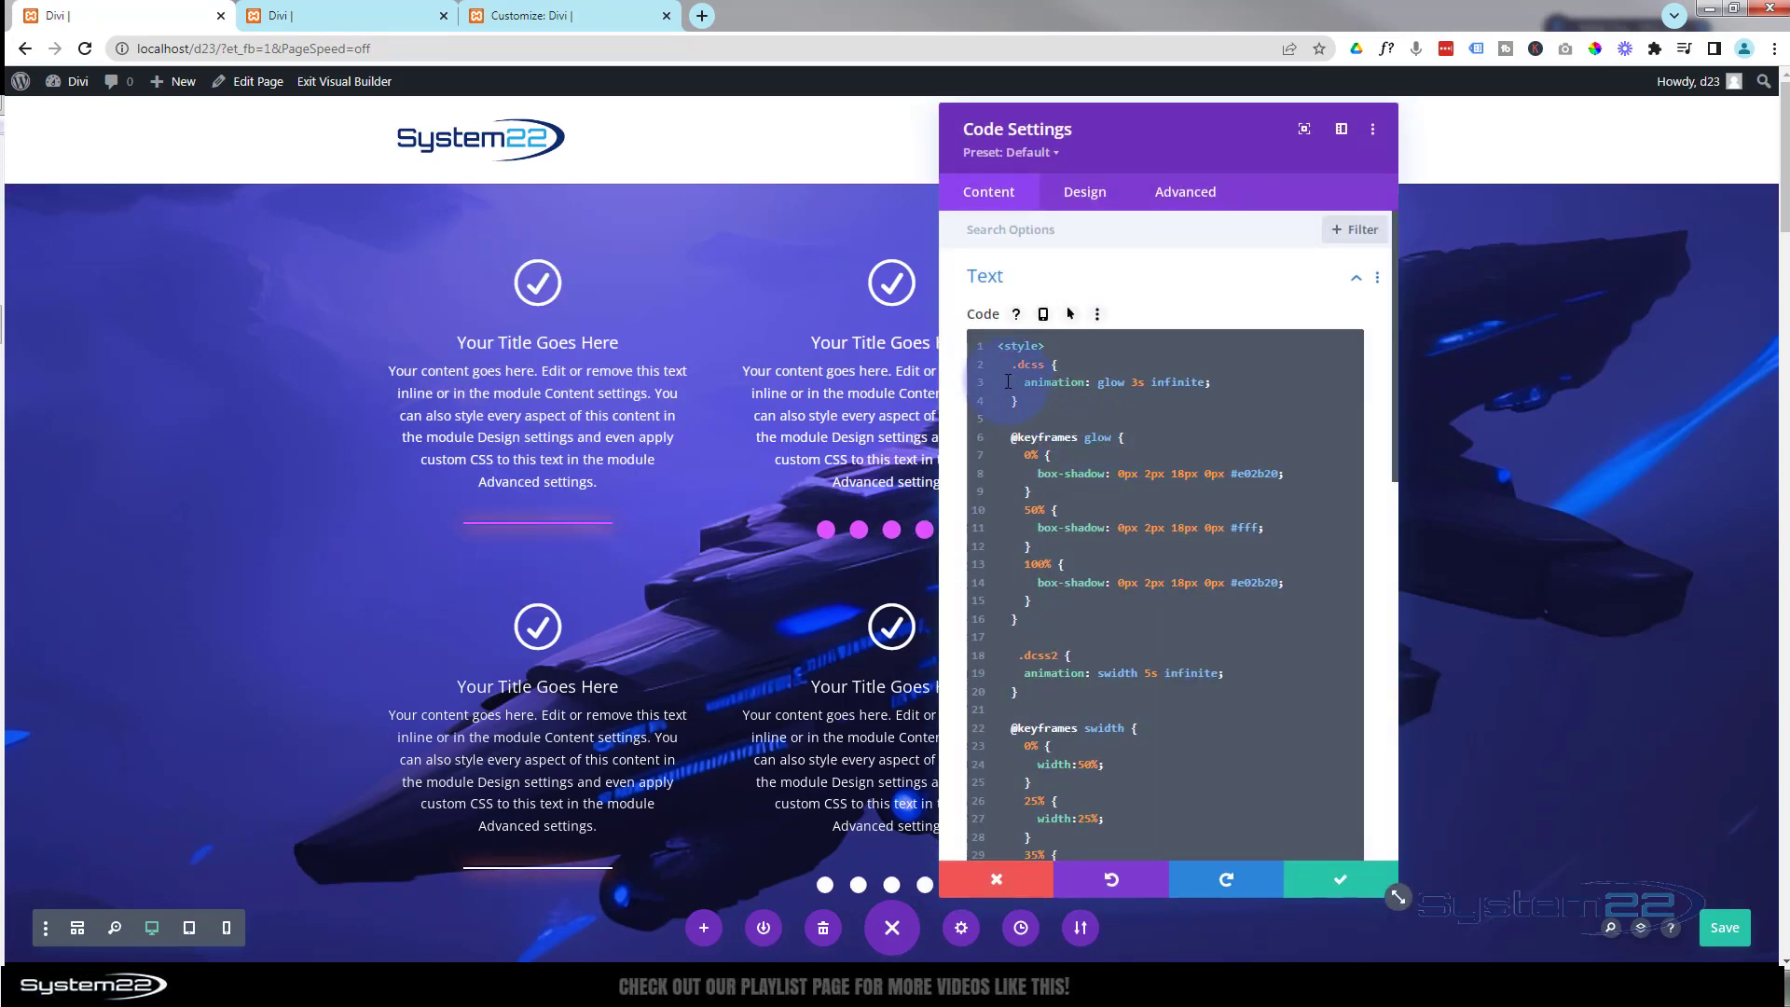
pyautogui.click(1074, 366)
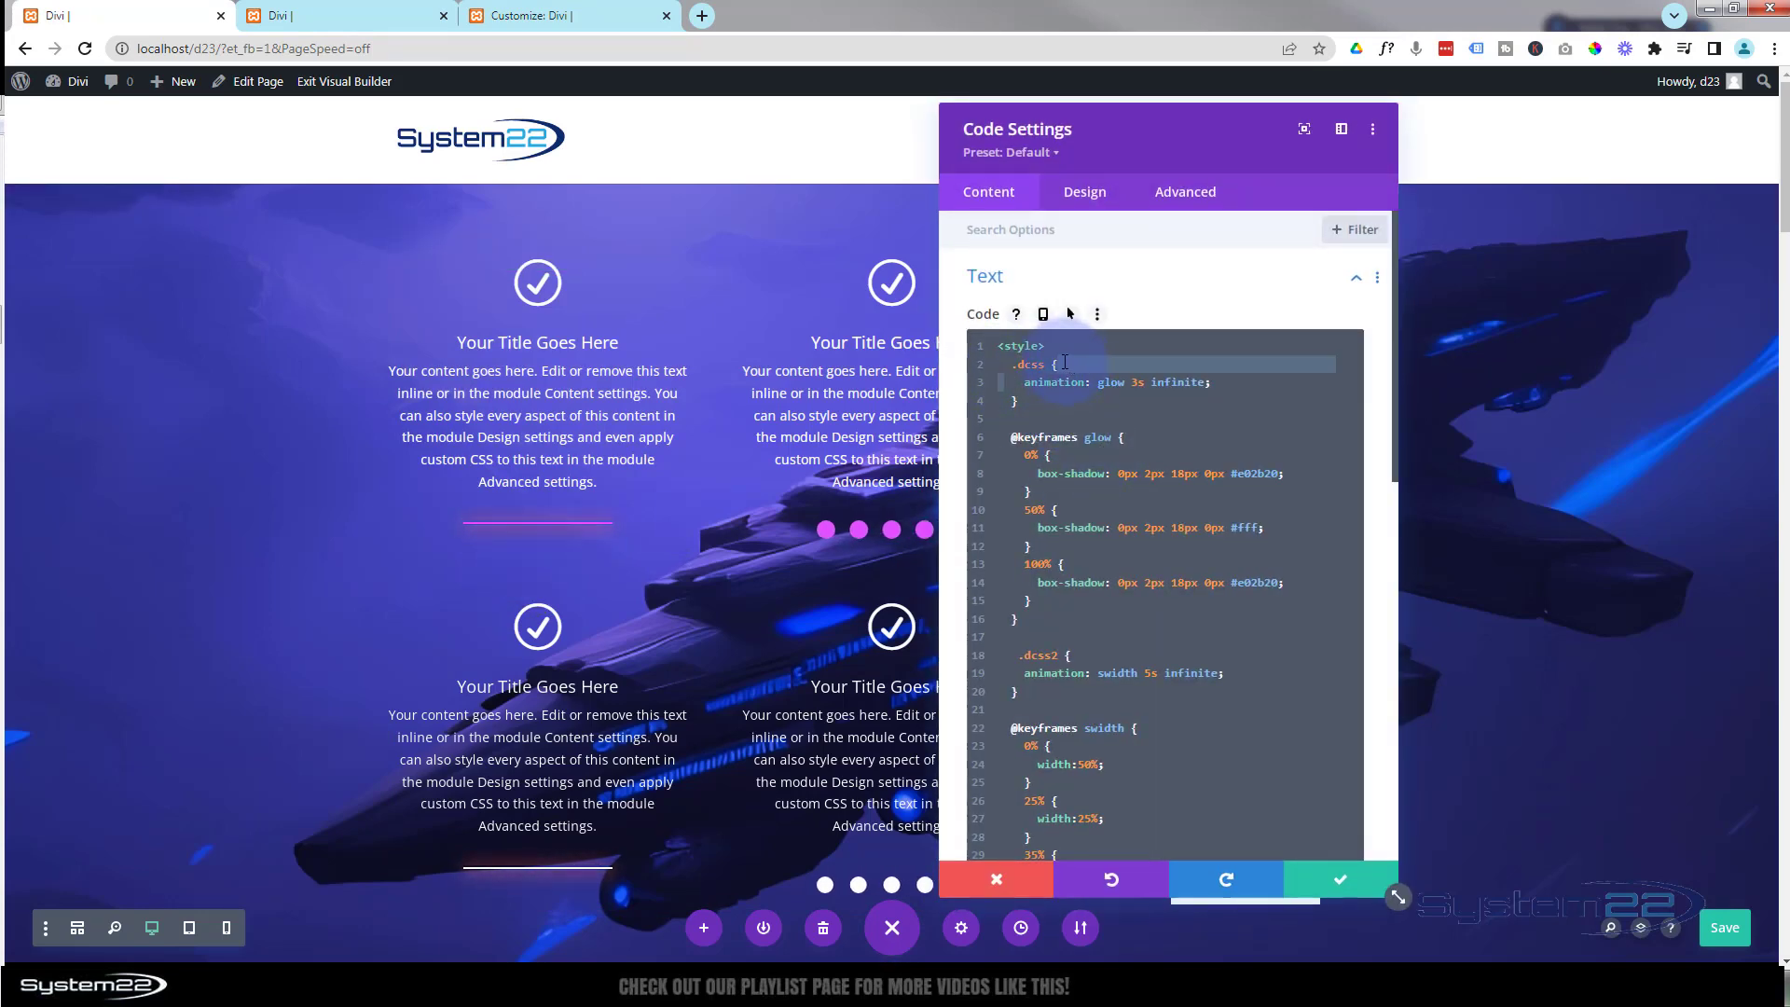
pyautogui.moveTo(1064, 363); pyautogui.dragTo(1006, 365)
pyautogui.hotkey('ctrl', 'c')
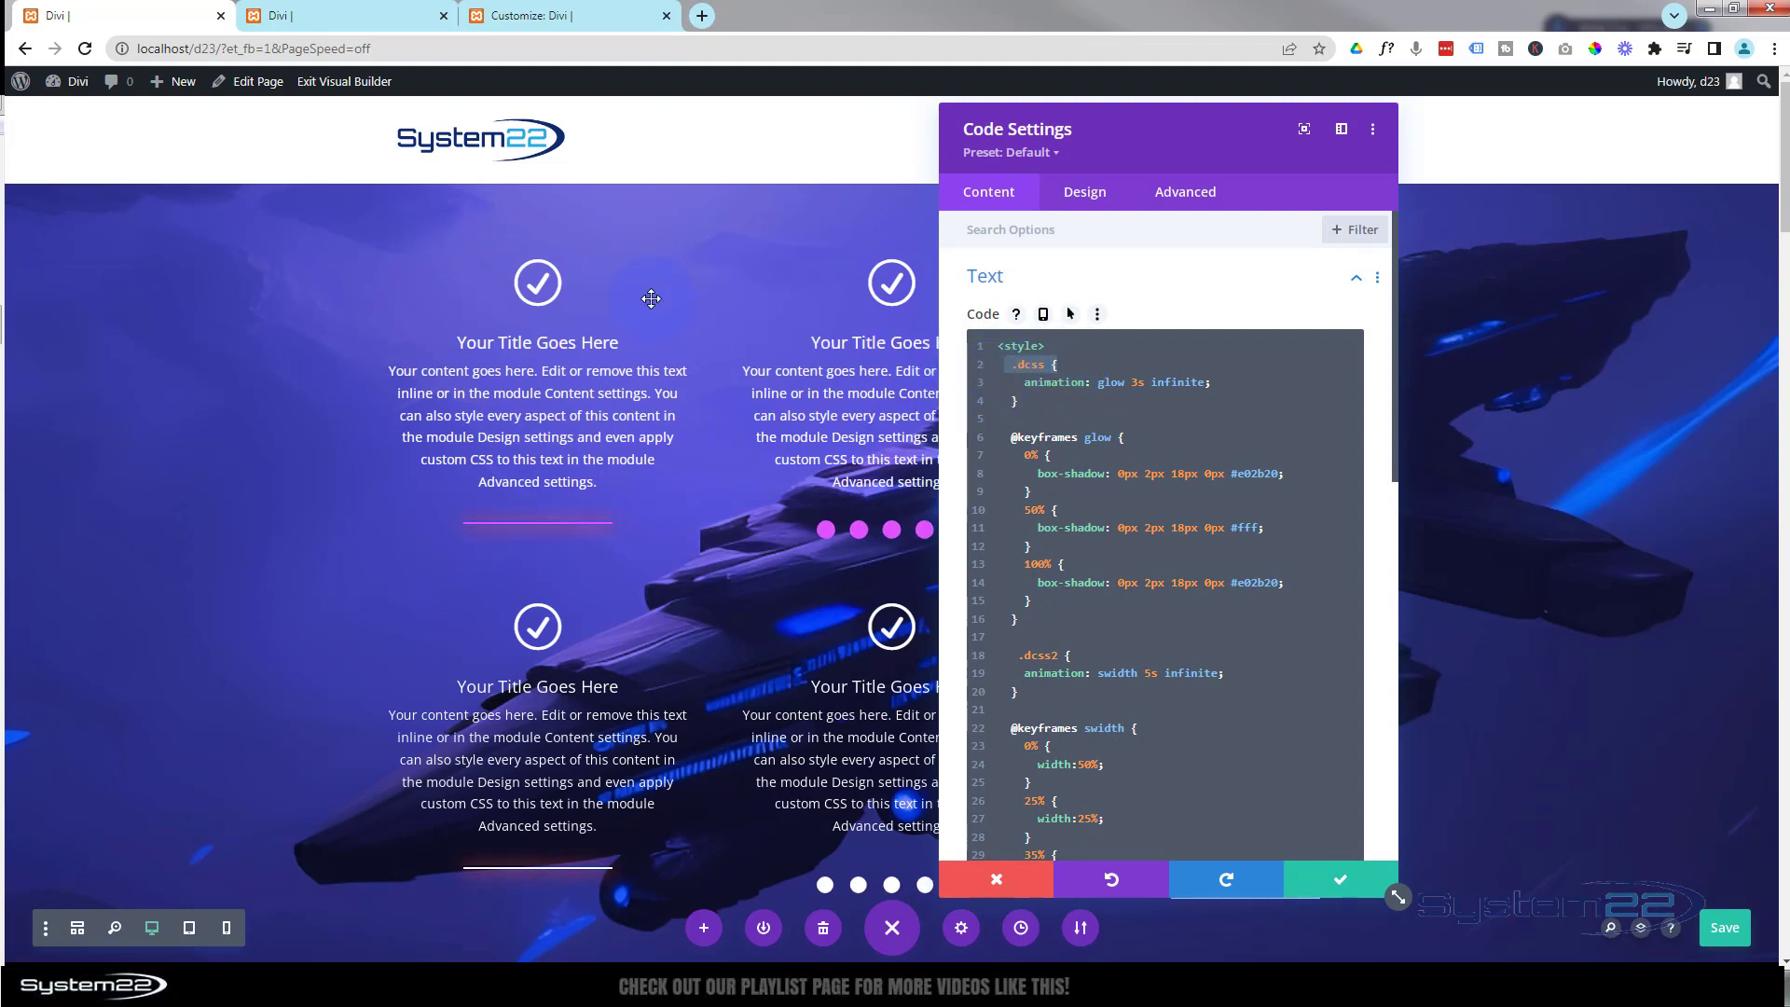
pyautogui.click(559, 16)
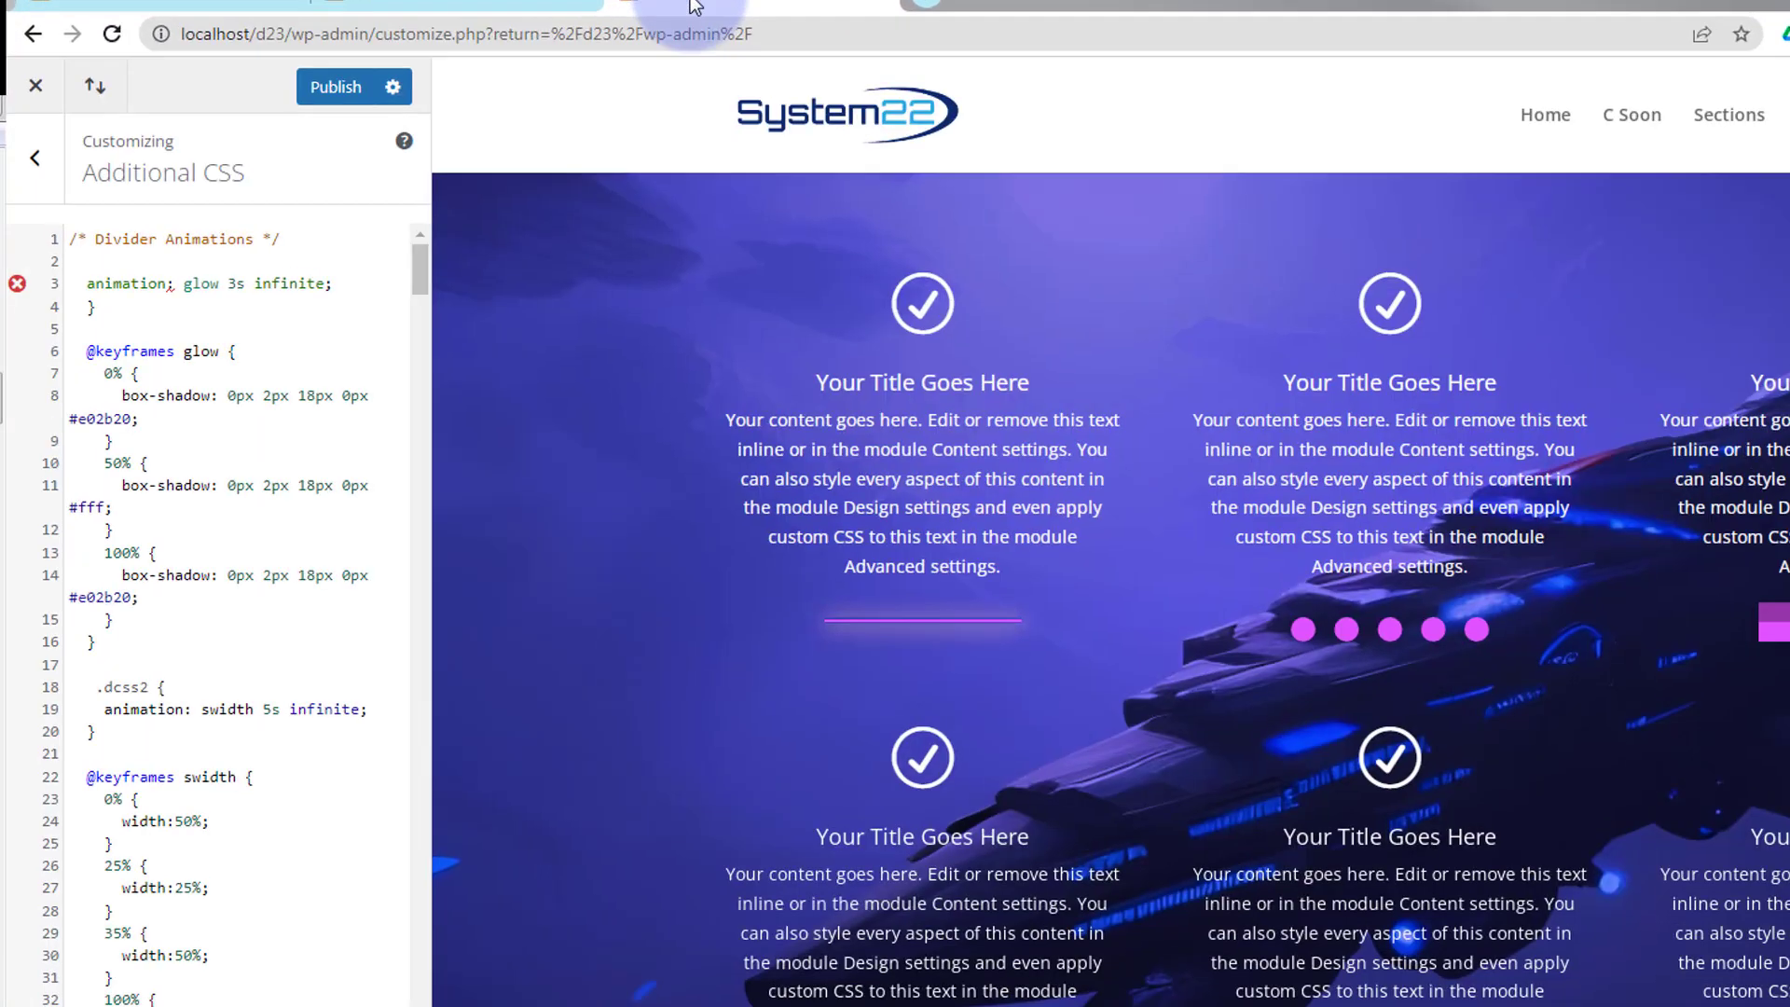
# Step: Insert the copied ".dcss {" selector on its own line above the glow animation declaration and publish the Additional CSS
pyautogui.moveTo(48, 269)
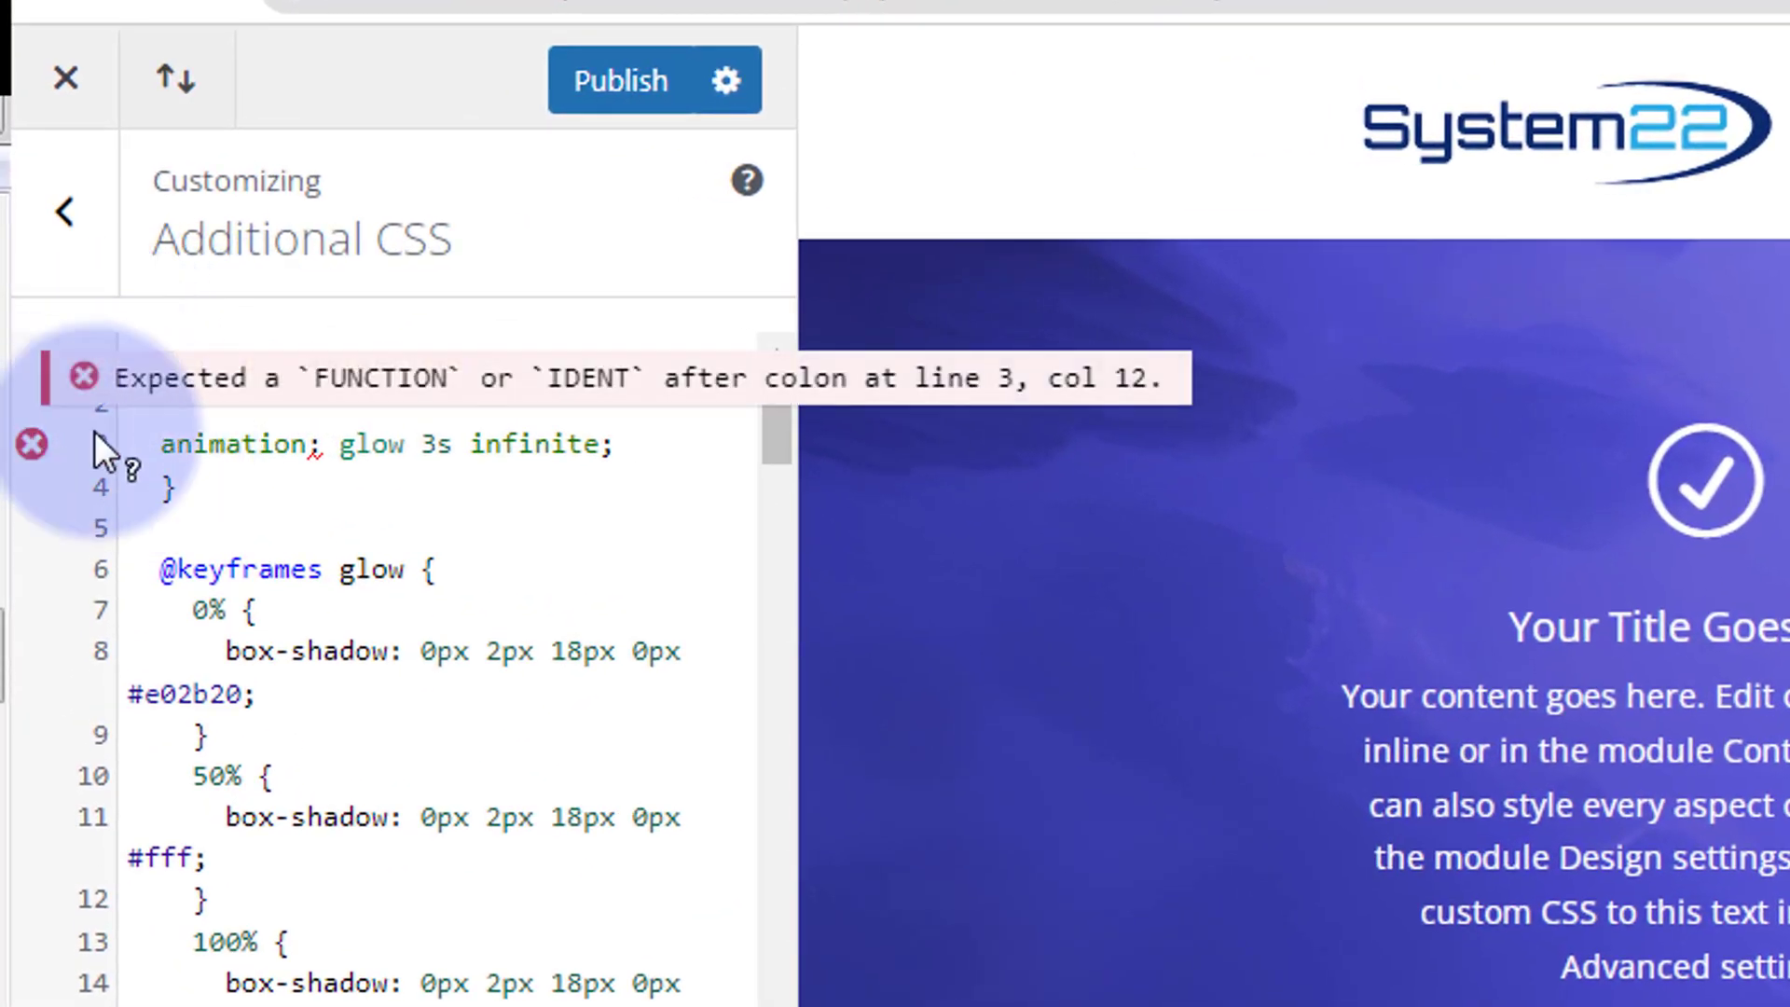
pyautogui.click(145, 442)
pyautogui.hotkey('ctrl', 'v')
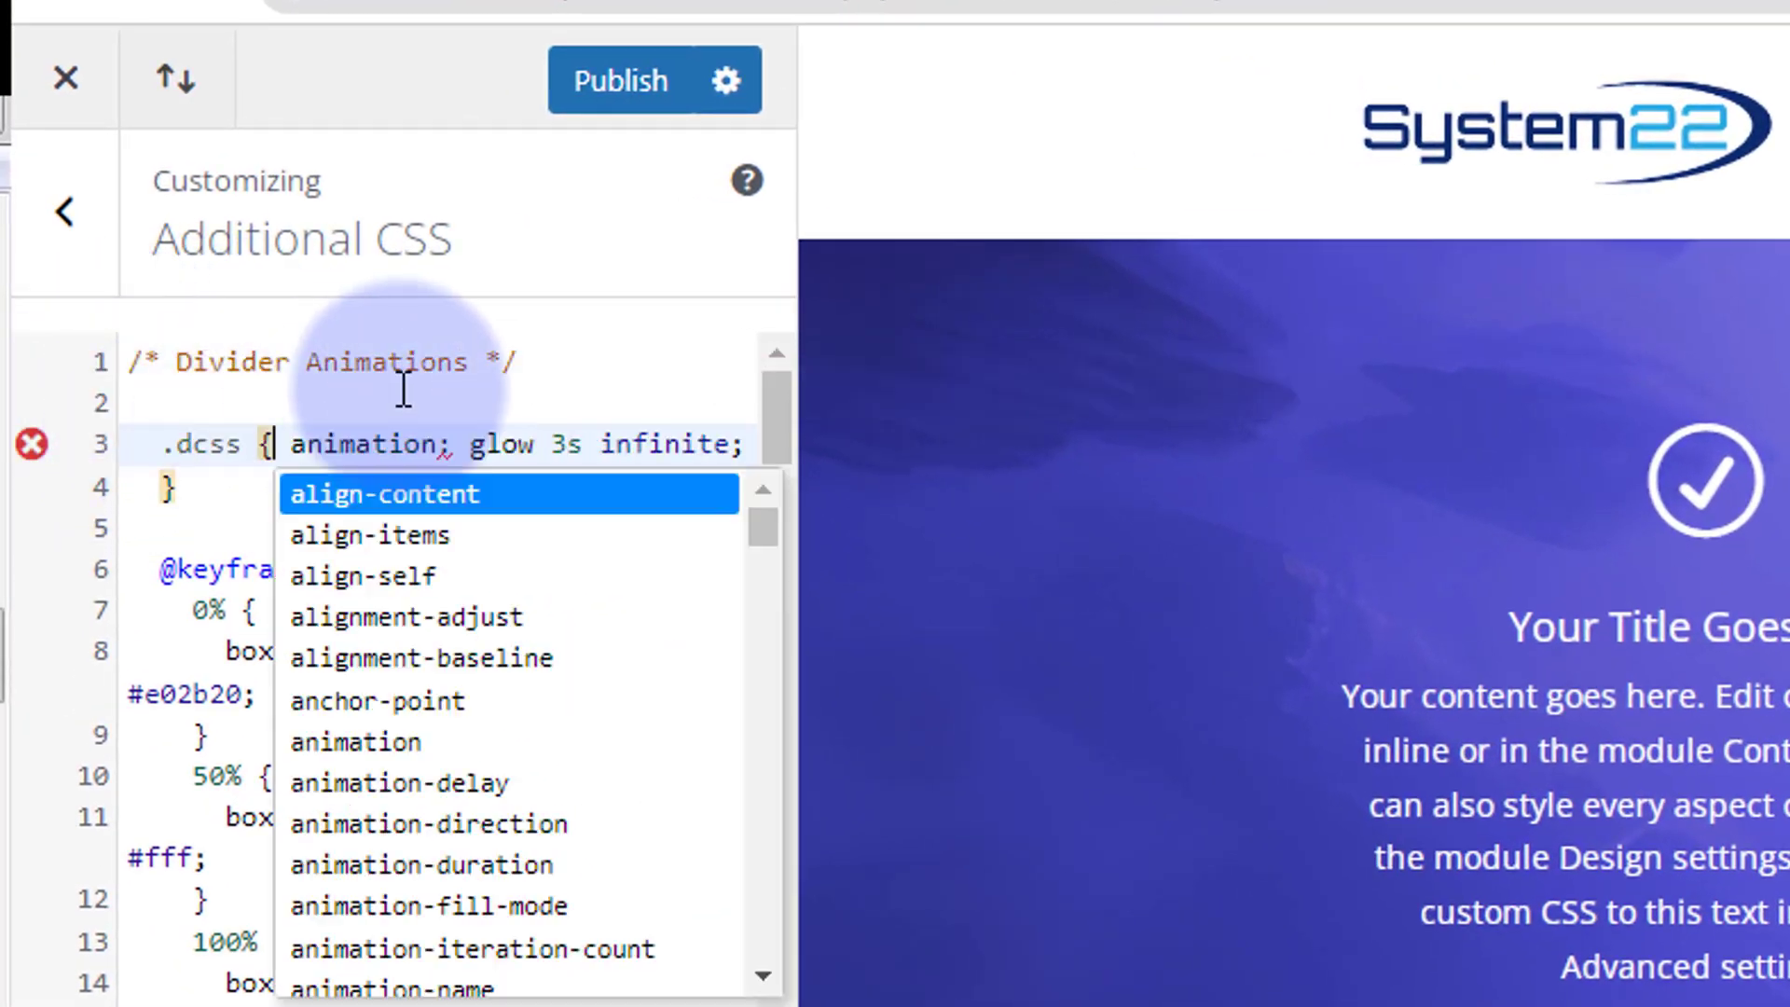
pyautogui.click(289, 443)
pyautogui.press('Return')
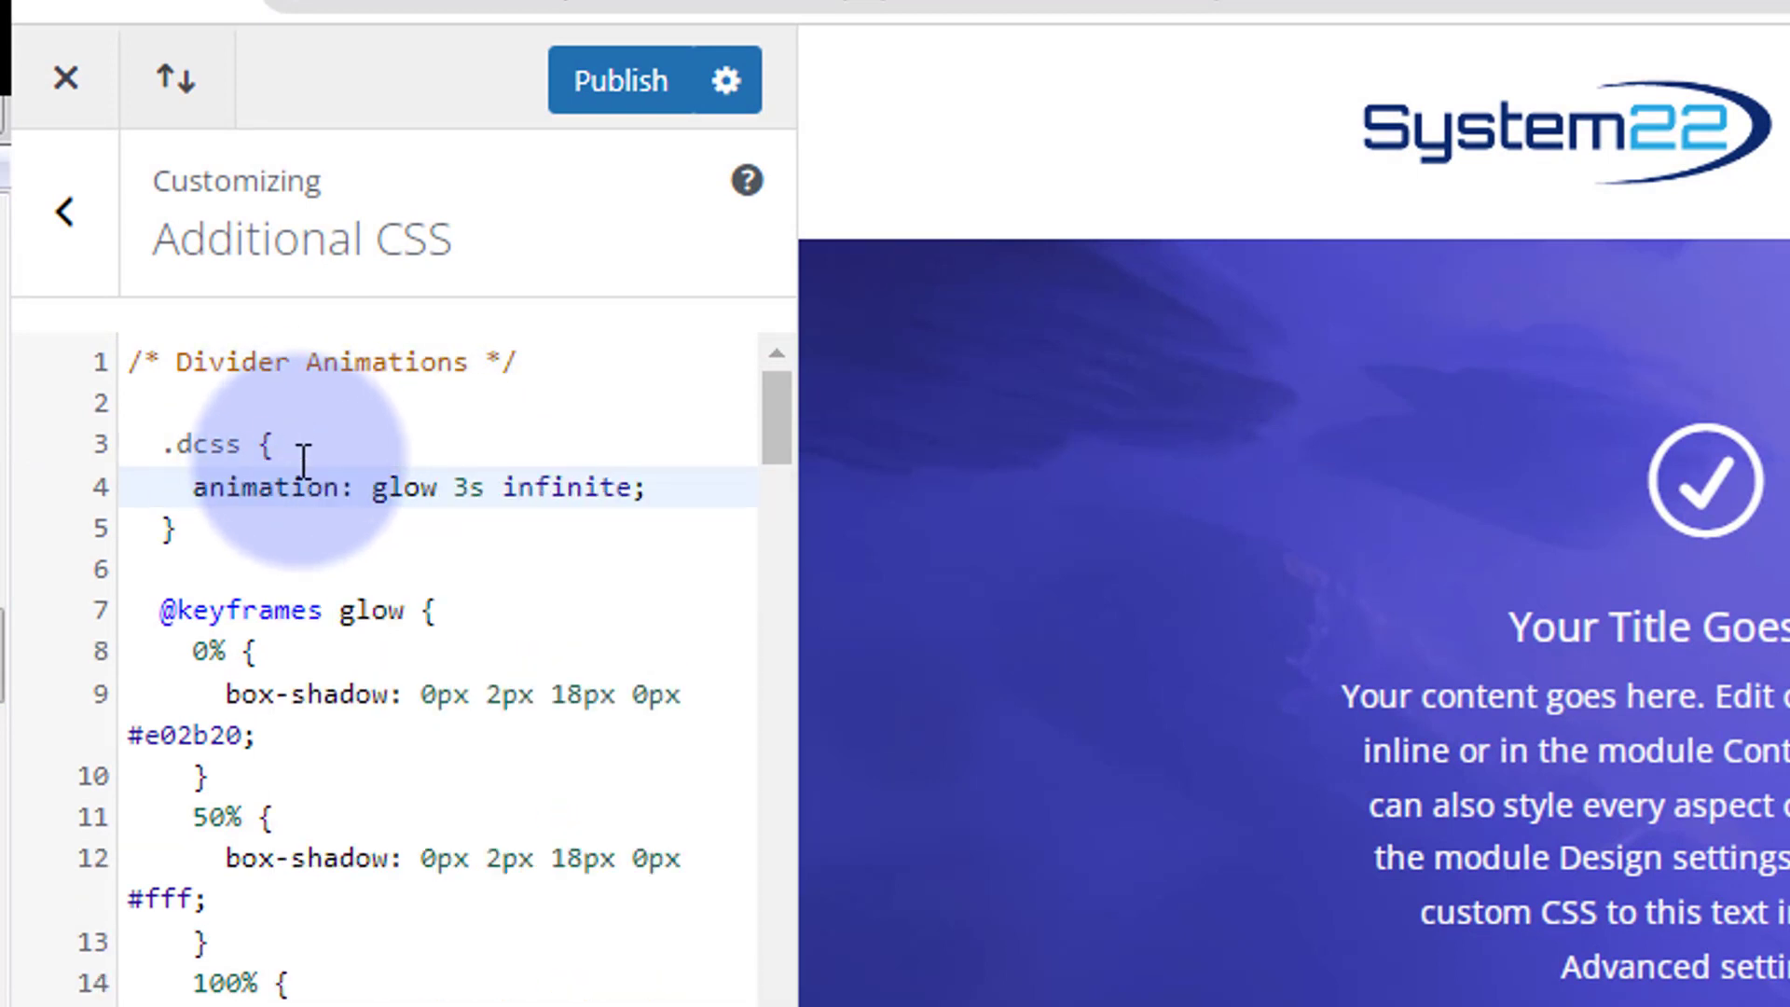
pyautogui.click(623, 91)
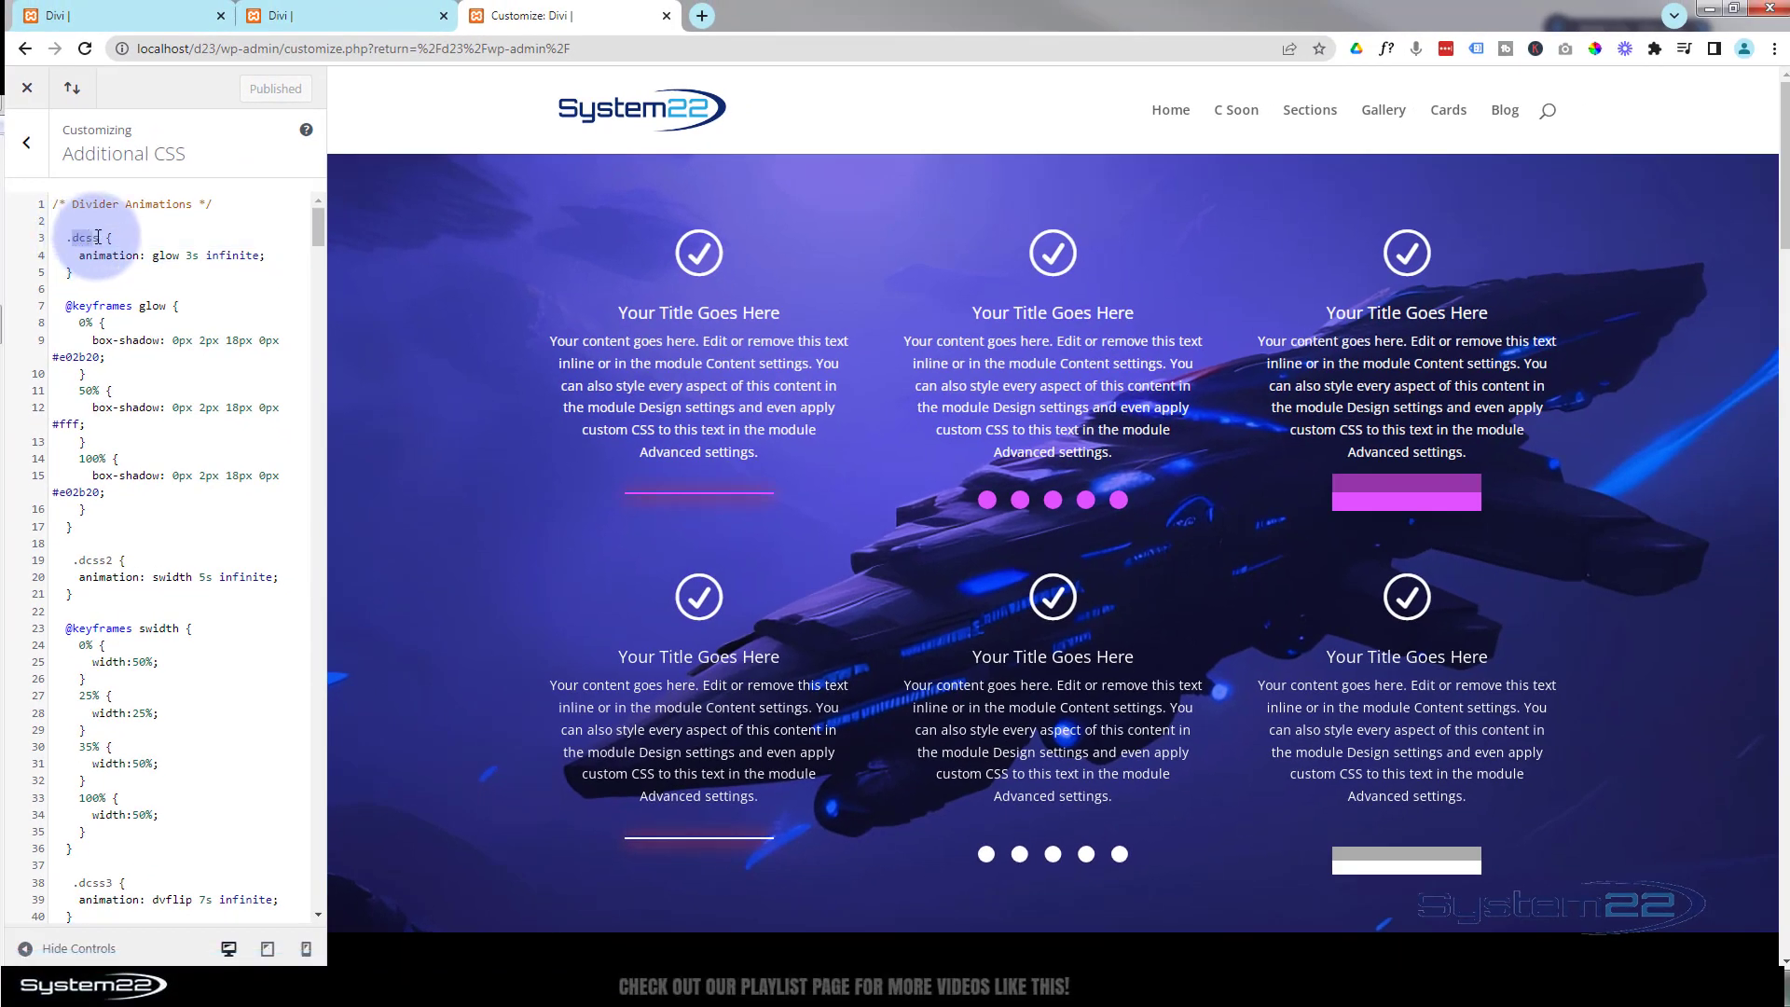
# Step: Check the dcss and dcss2 class names in the Additional CSS and look over the animated dividers in the page preview
pyautogui.doubleClick(89, 255)
pyautogui.doubleClick(86, 560)
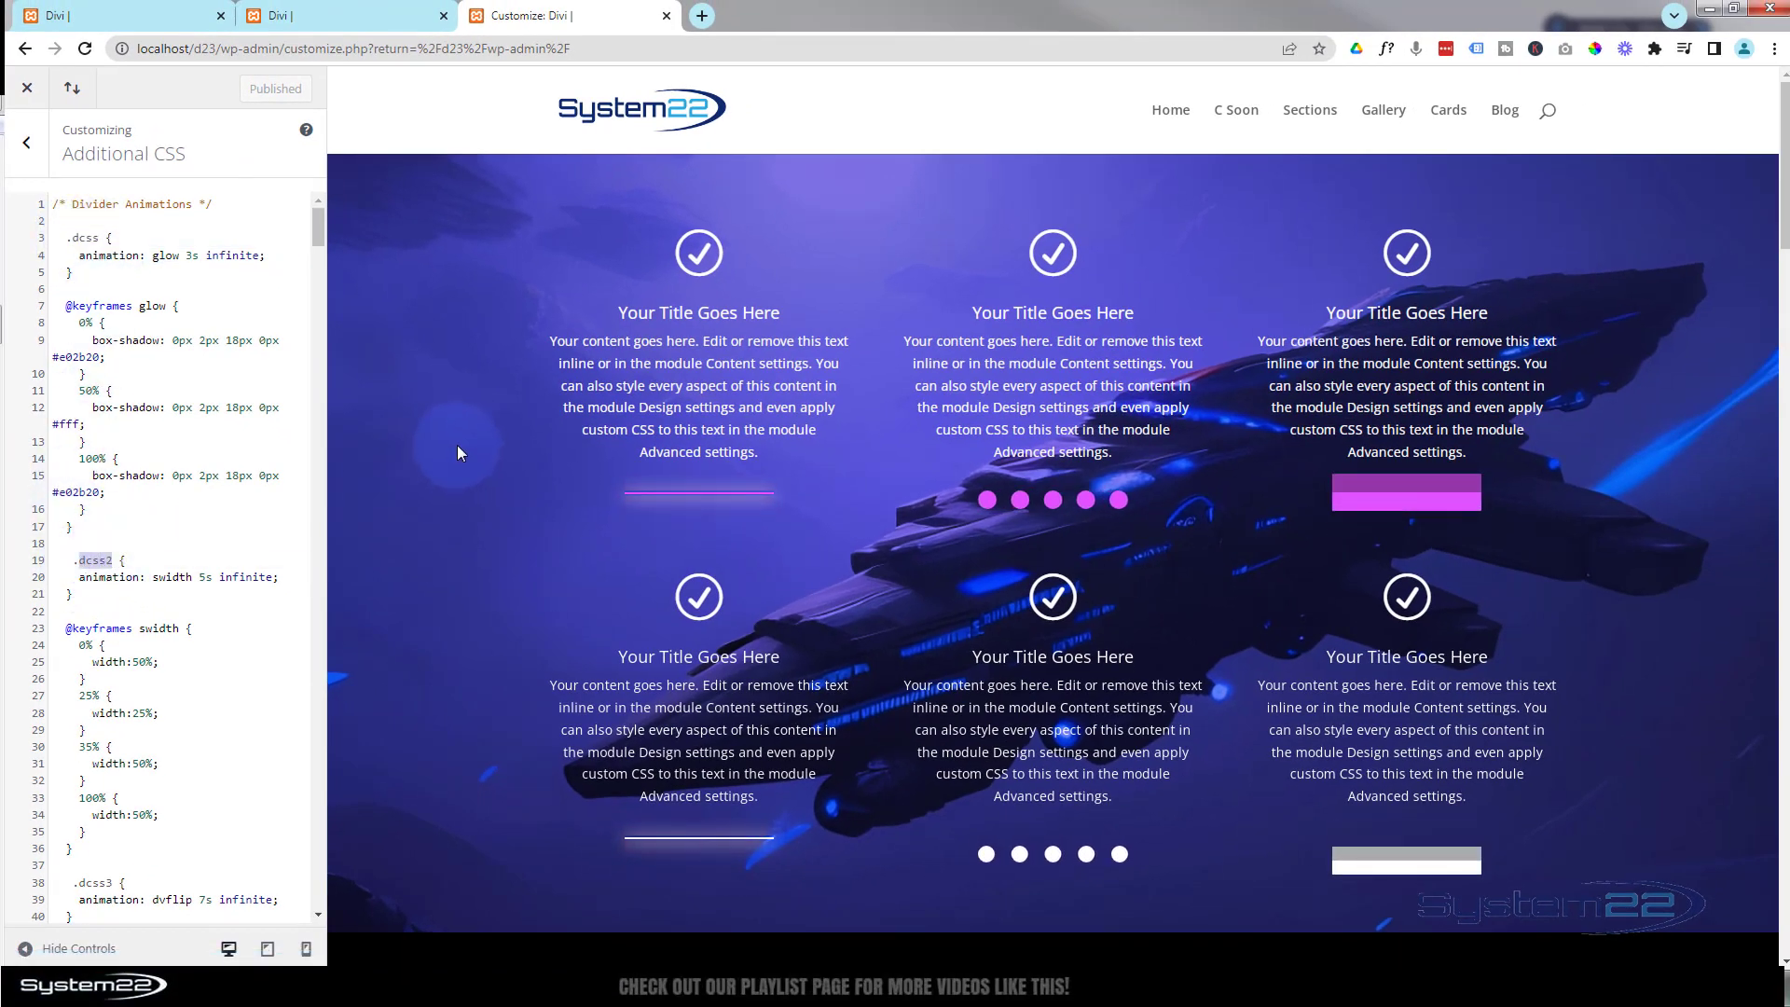
pyautogui.scroll(-3, 457, 444)
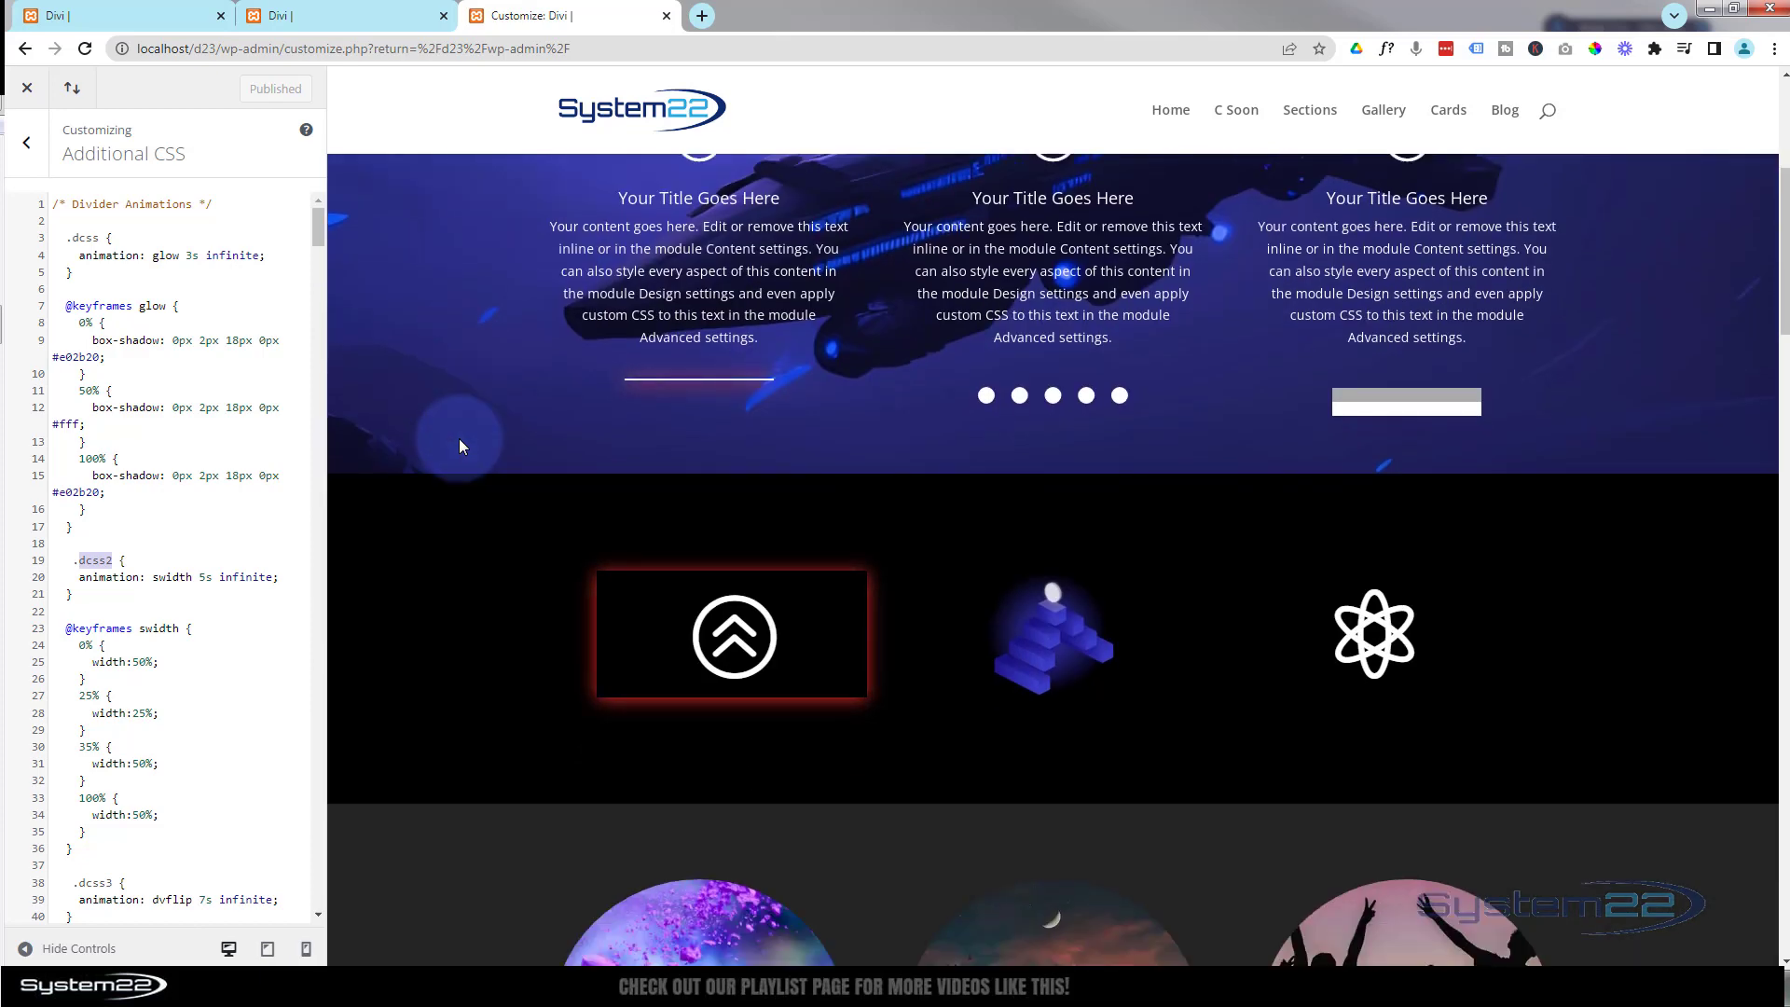
pyautogui.scroll(5, 459, 438)
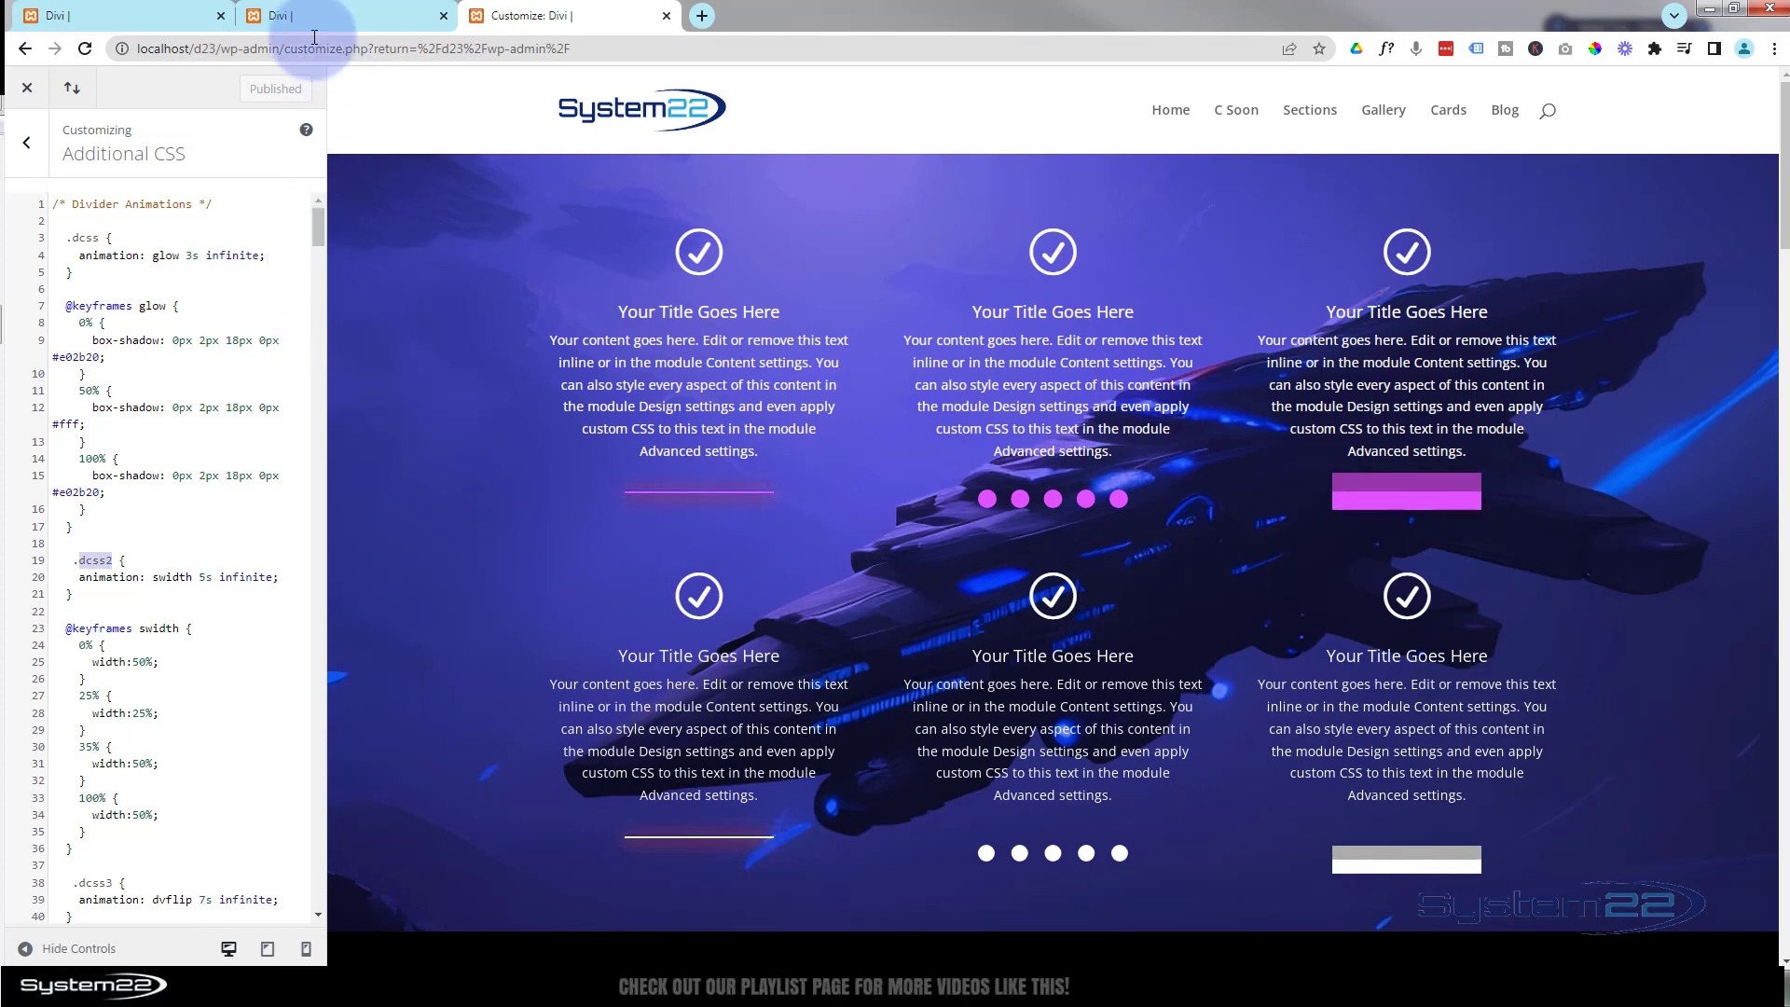
# Step: Return to the page in the Visual Builder and close the Code module's settings, keeping its content
pyautogui.click(145, 17)
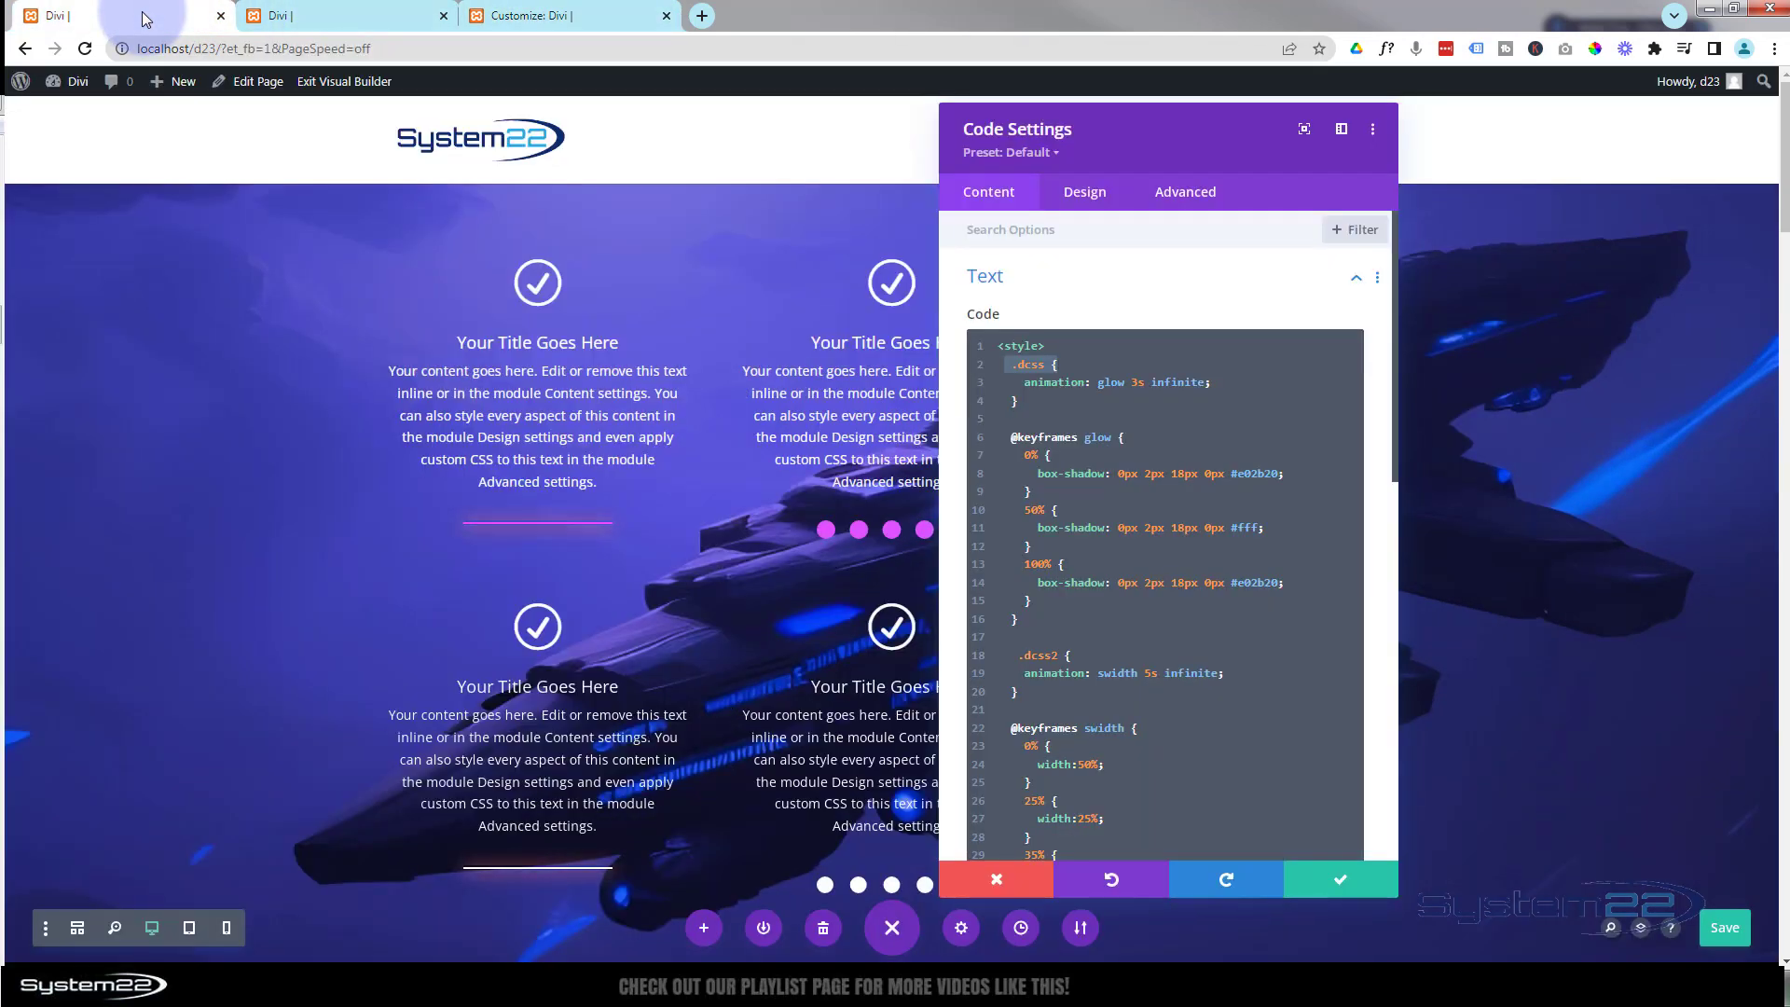
pyautogui.click(1341, 883)
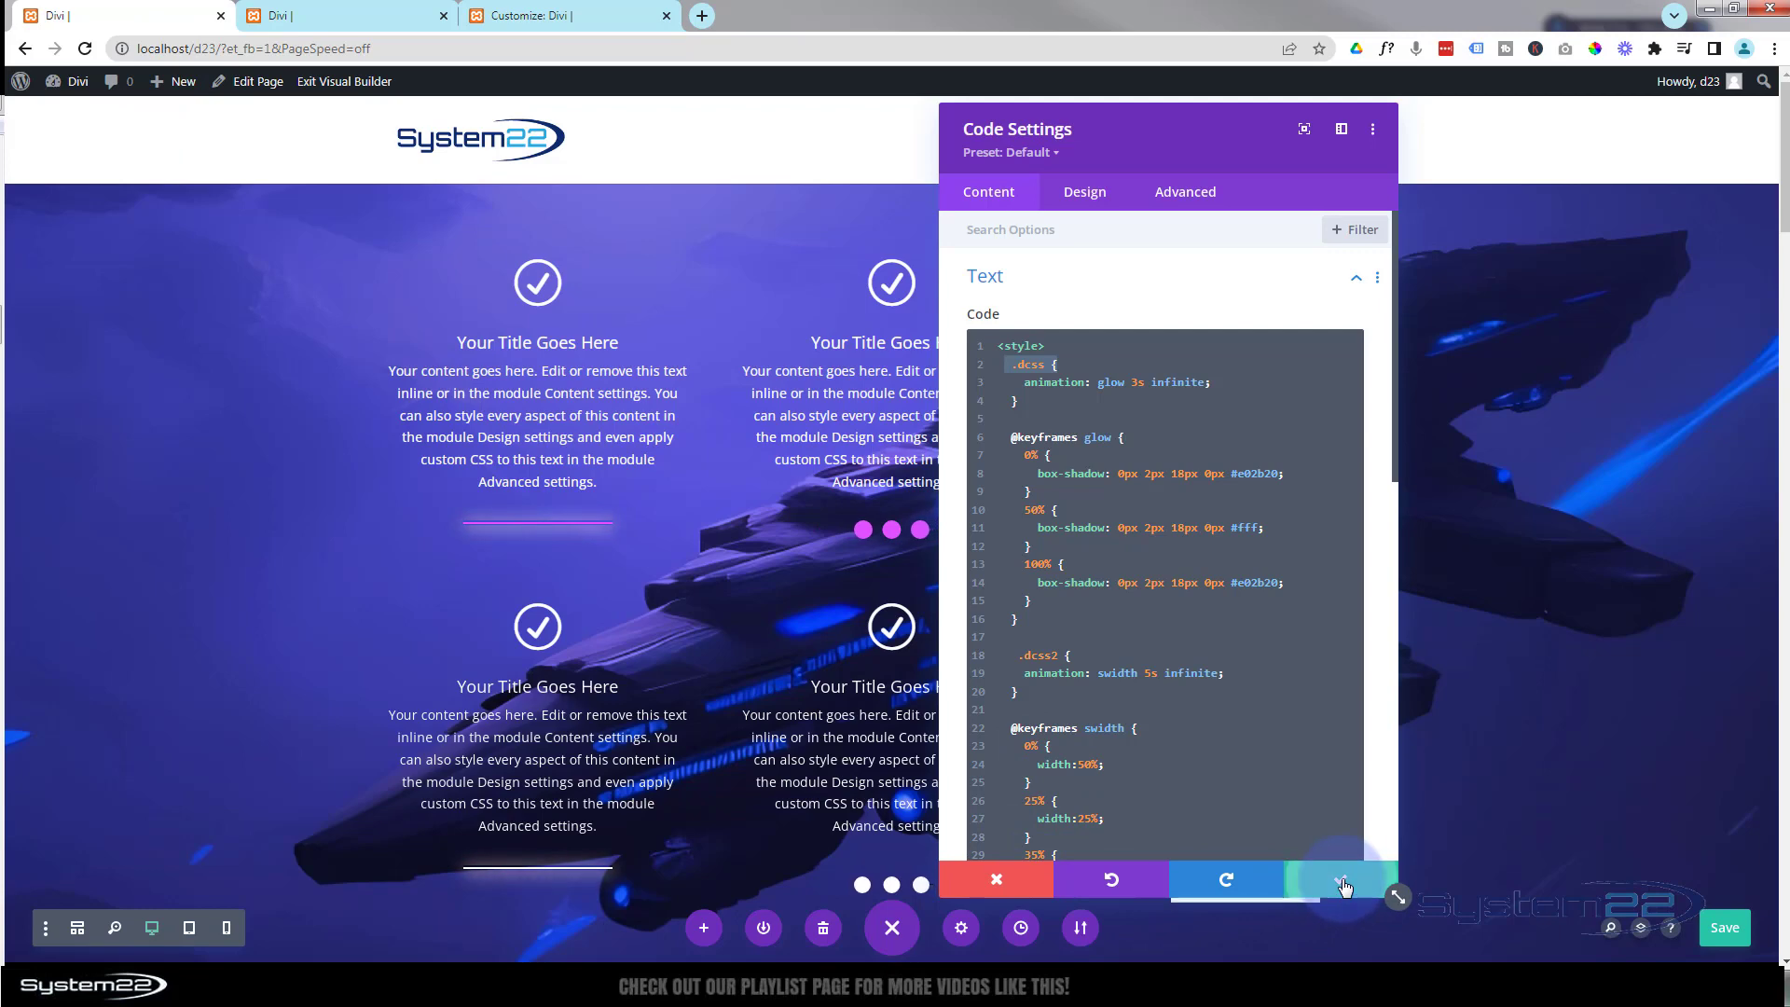